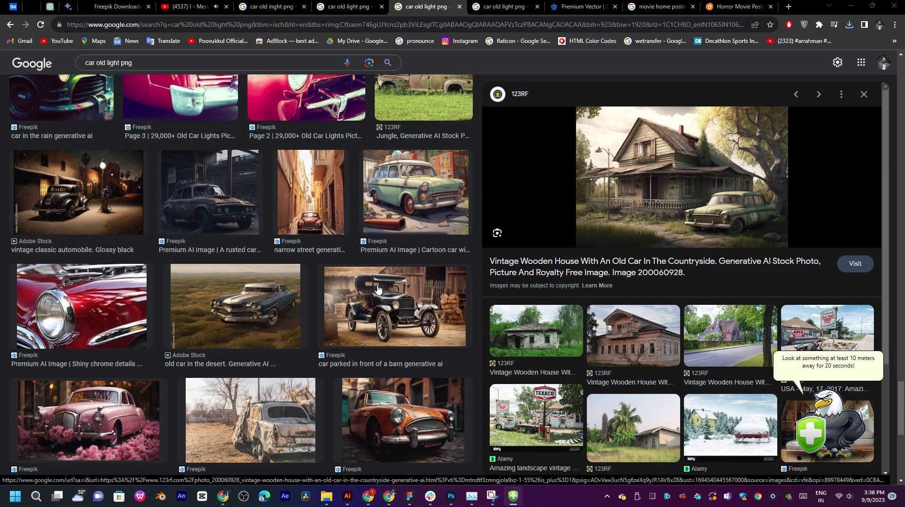
Step: Look through the related results of the "car old light png" image search for a suitable old car picture
scroll(377, 289, "down", 4)
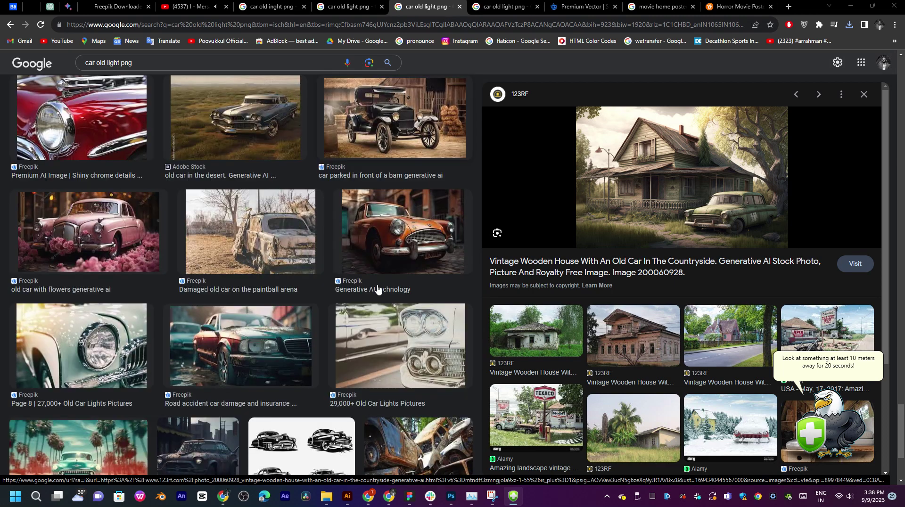
scroll(378, 289, "down", 3)
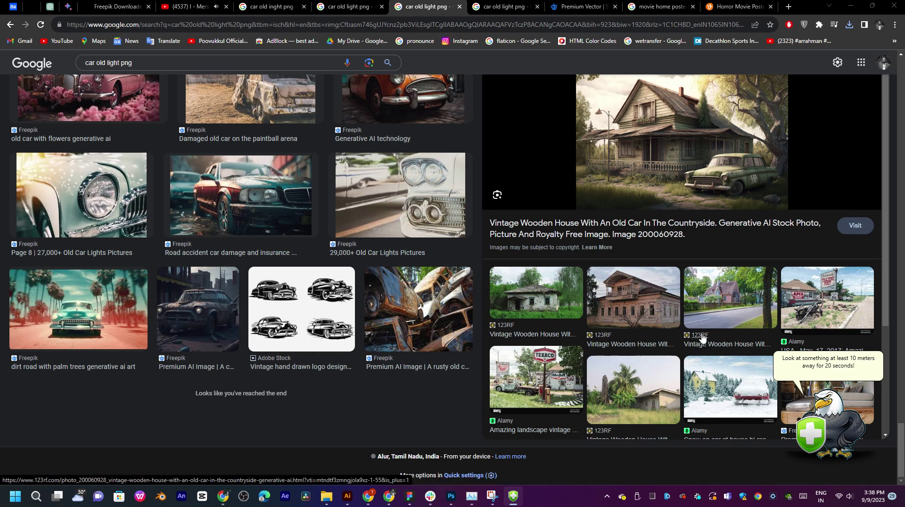
scroll(350, 229, "up", 4)
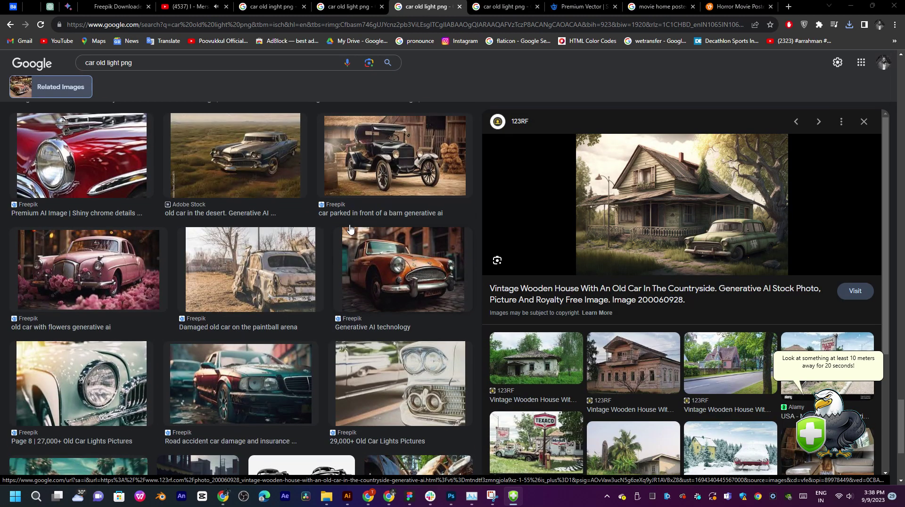
scroll(350, 229, "up", 7)
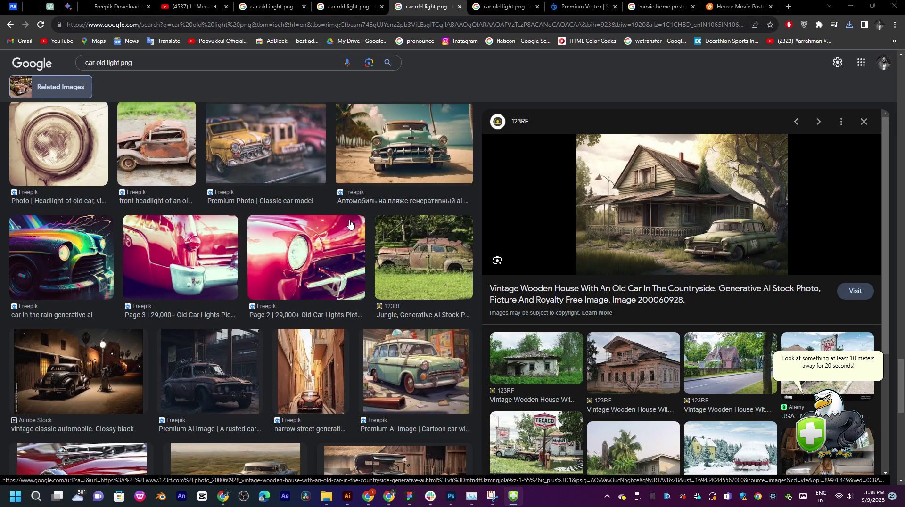
Step: Preview the rusted car parked in a warehouse, compare its related pictures and open its Freepik page
left_click(209, 371)
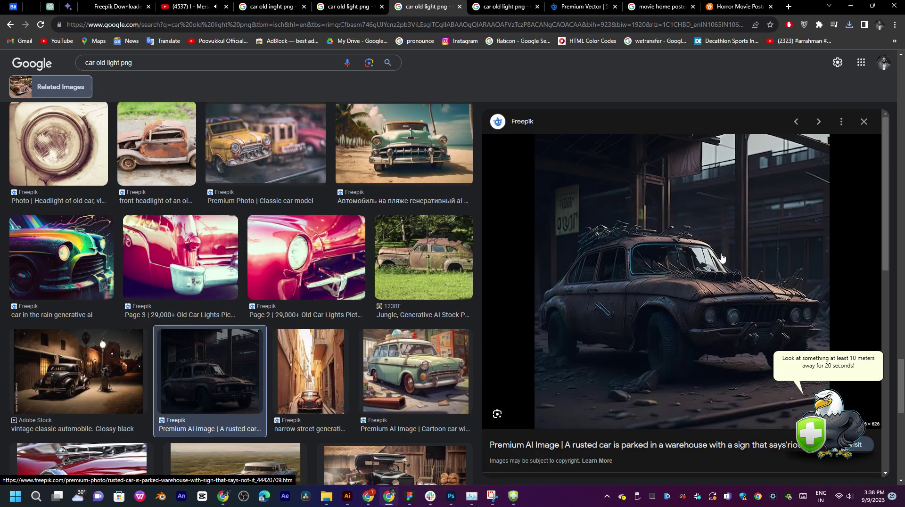
scroll(686, 231, "down", 6)
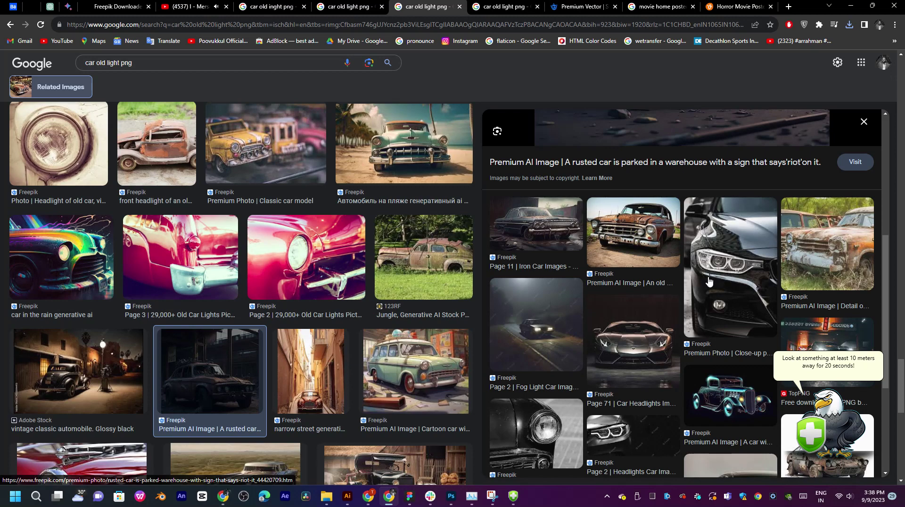
left_click(846, 445)
scroll(667, 300, "down", 5)
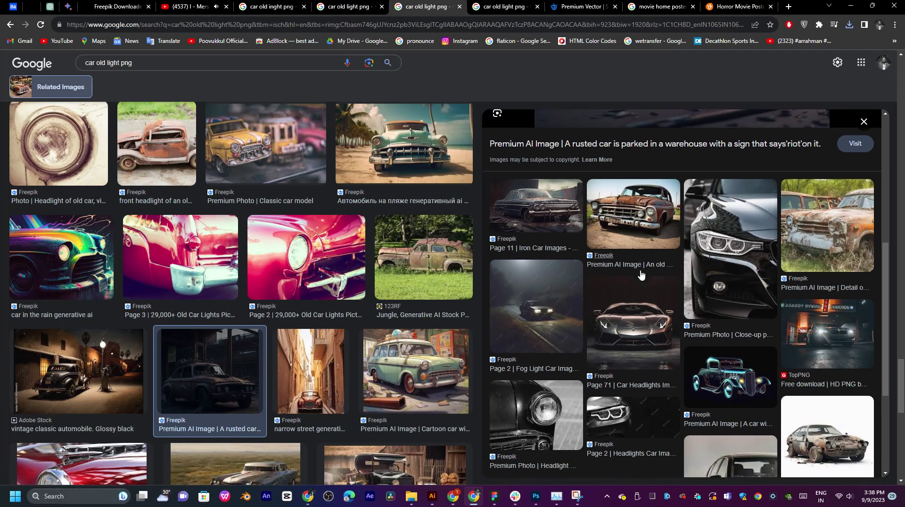
scroll(646, 268, "up", 8)
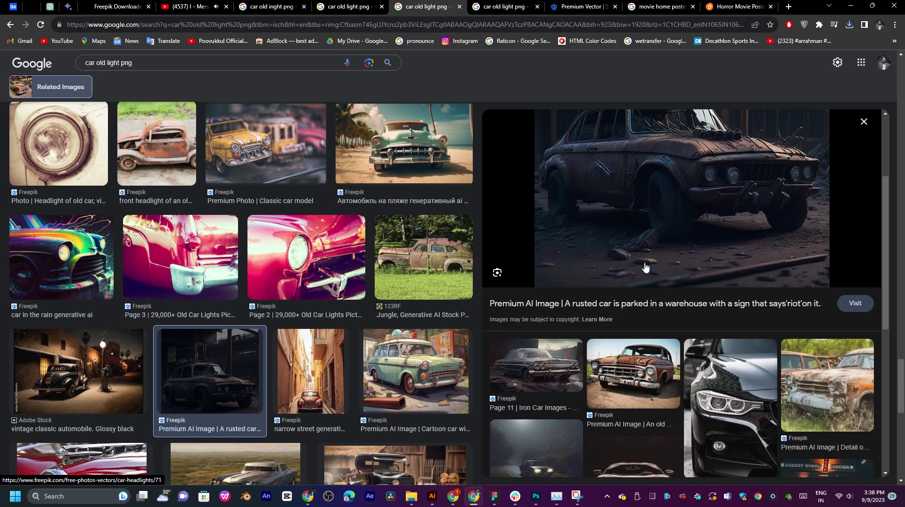
scroll(646, 268, "down", 7)
scroll(646, 268, "up", 5)
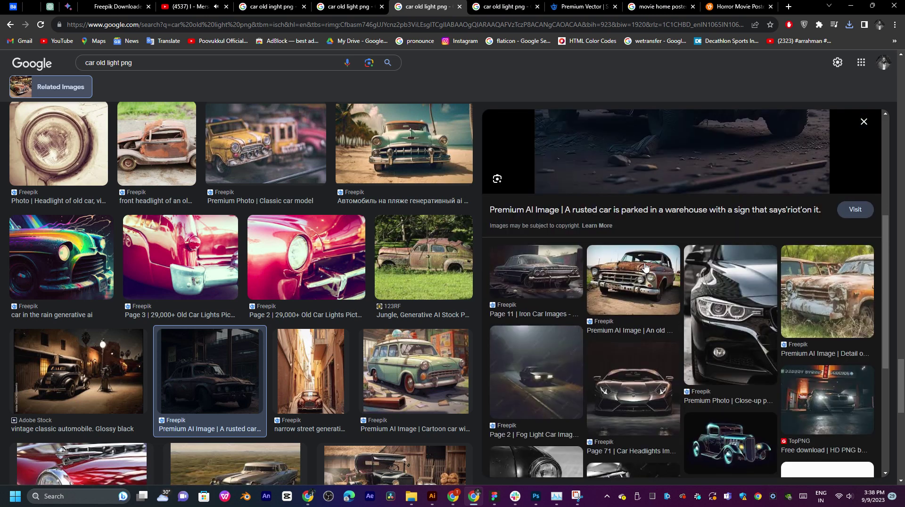
scroll(646, 267, "up", 3)
left_click(647, 265)
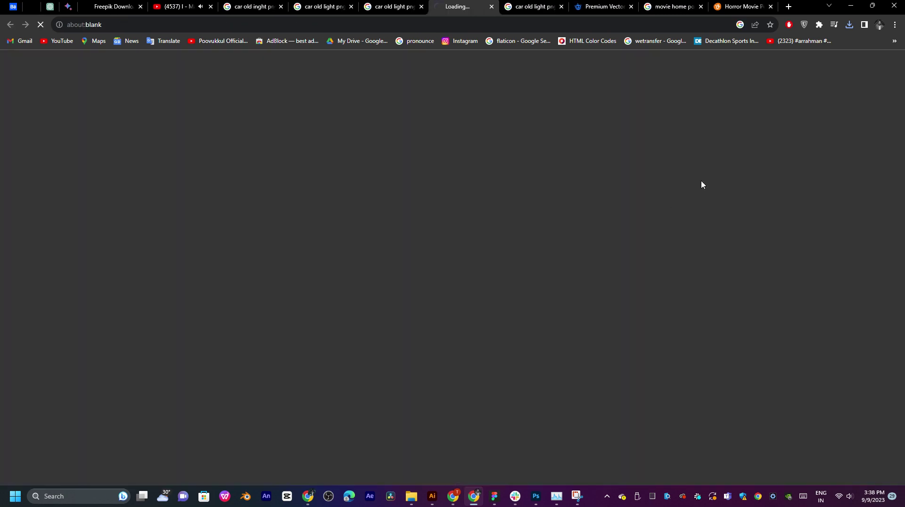
Step: Examine the rusty taxi image and its related pictures, and close it together with the Summer car vector page
left_click(526, 13)
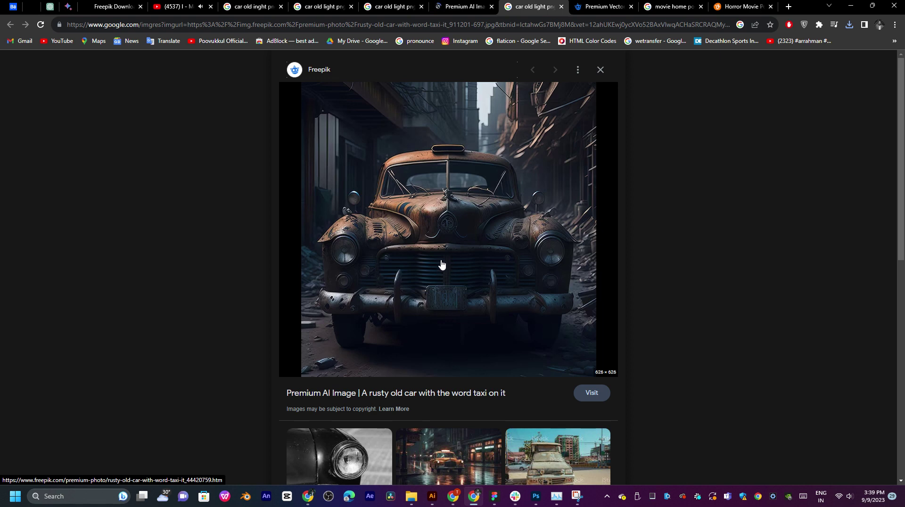
scroll(442, 265, "down", 7)
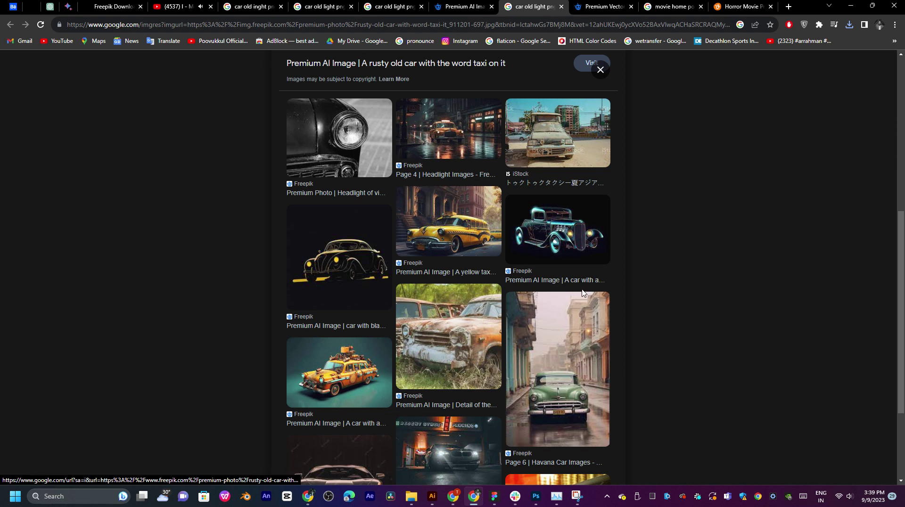
scroll(576, 284, "down", 3)
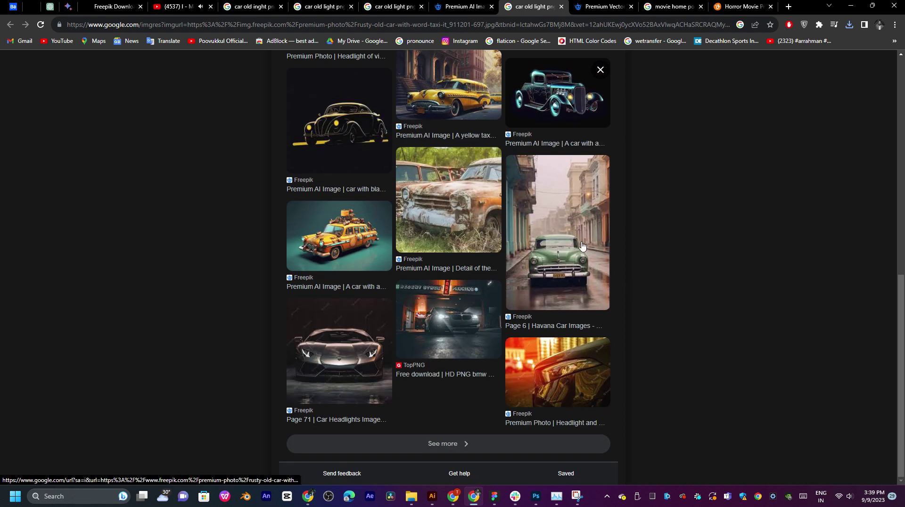
left_click(561, 7)
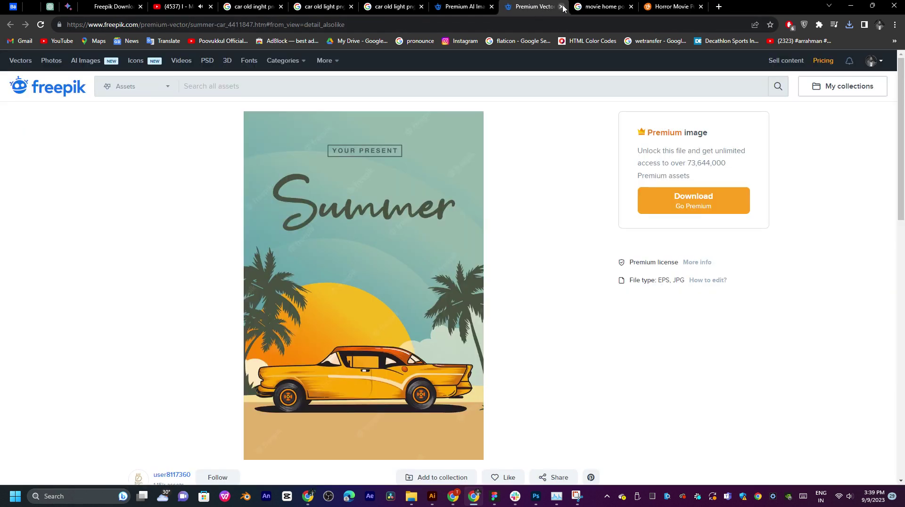
left_click(561, 6)
Step: Review the Freepik page of the rusted warehouse car, close it and return to the earlier old car search results
left_click(541, 8)
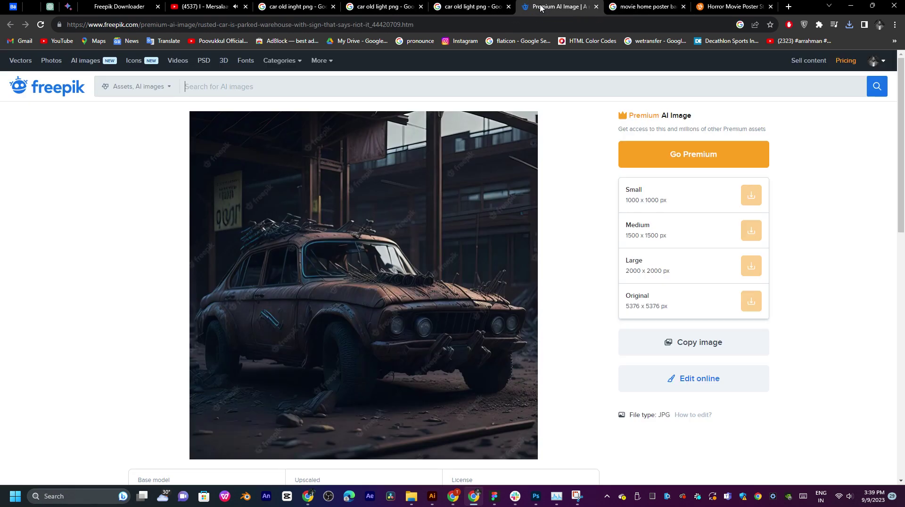
scroll(593, 204, "down", 6)
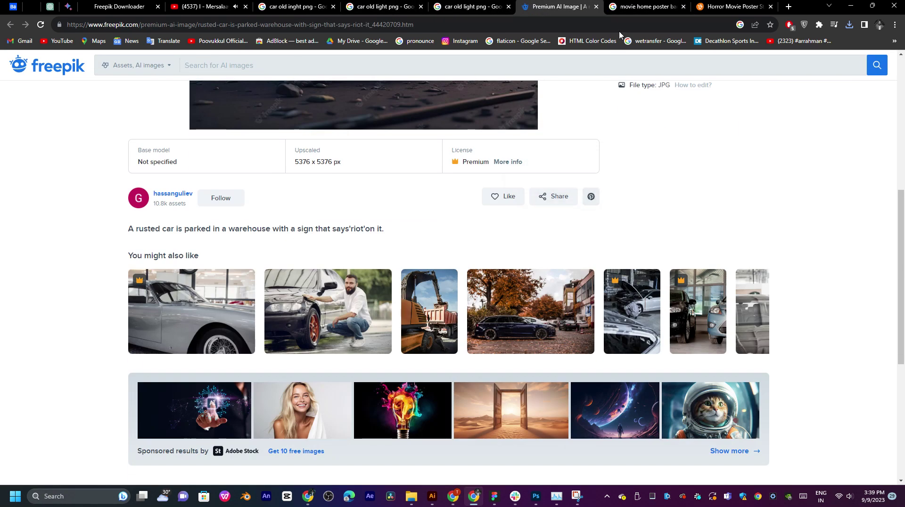
left_click(596, 7)
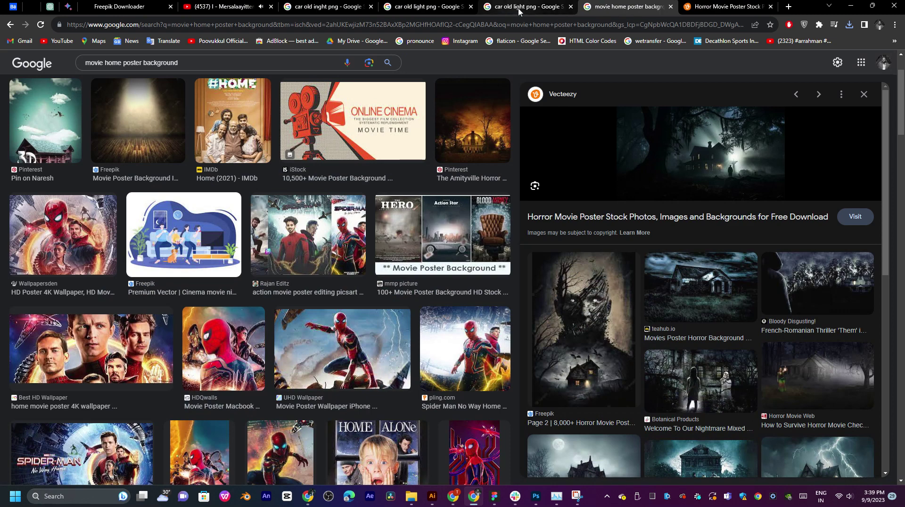
left_click(523, 6)
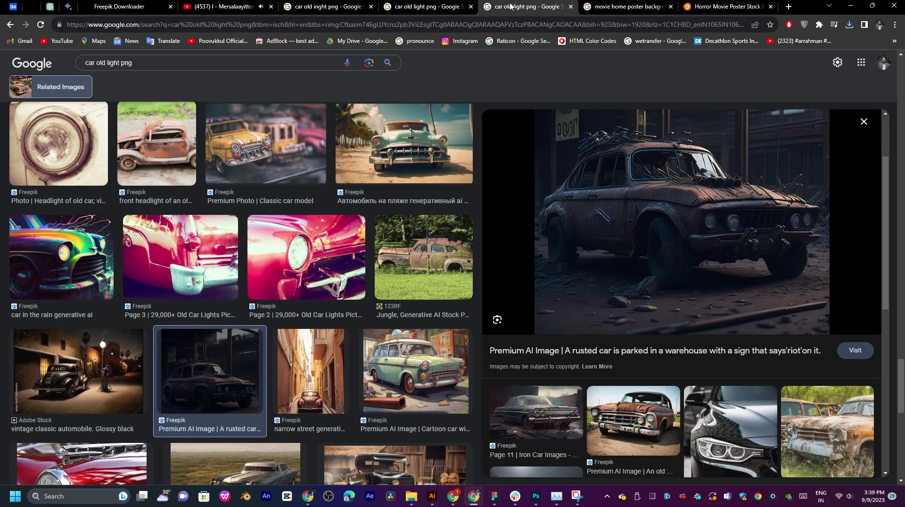
left_click(429, 11)
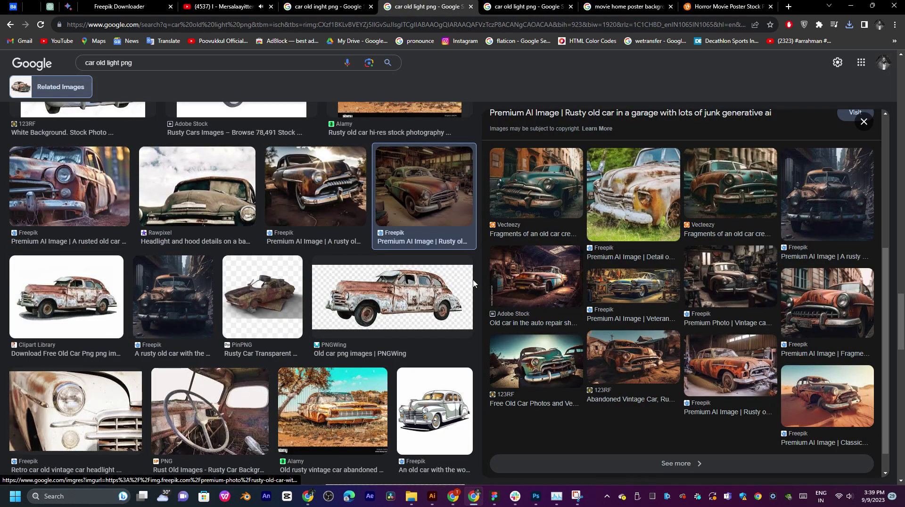
mouse_move(411, 496)
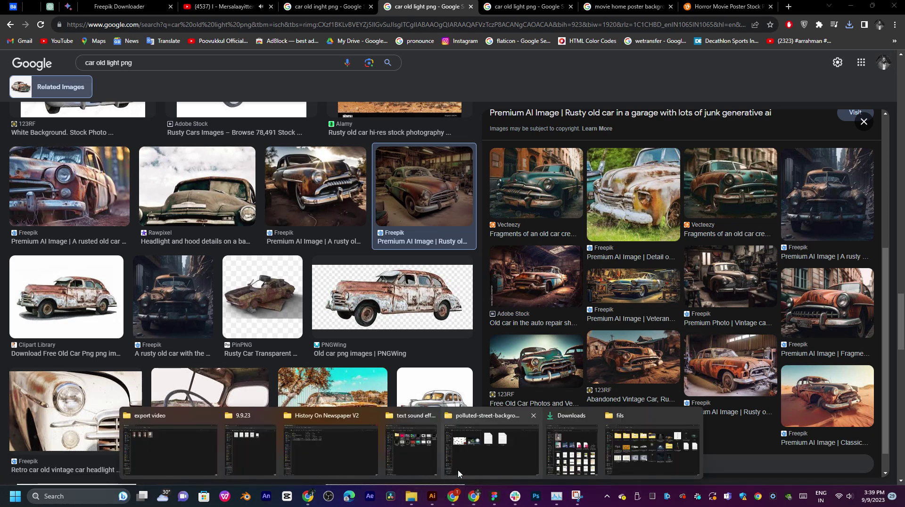
left_click(639, 410)
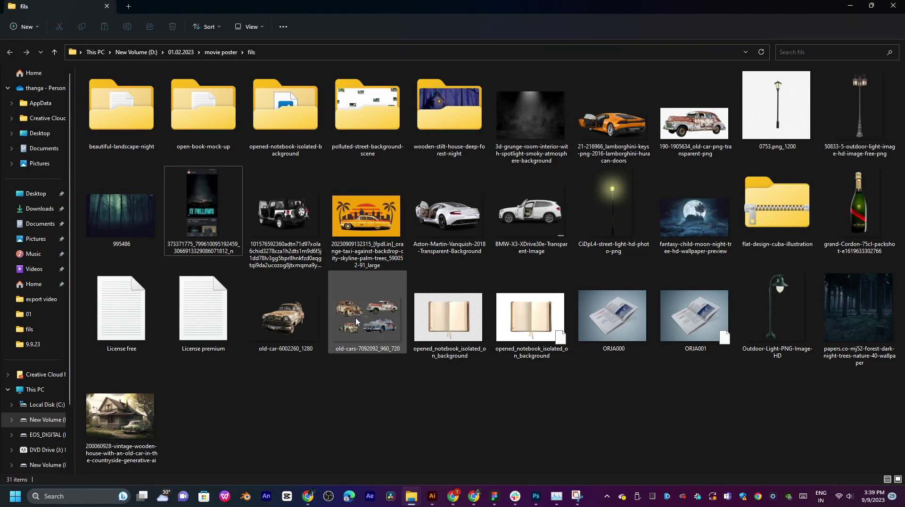
left_click(299, 322)
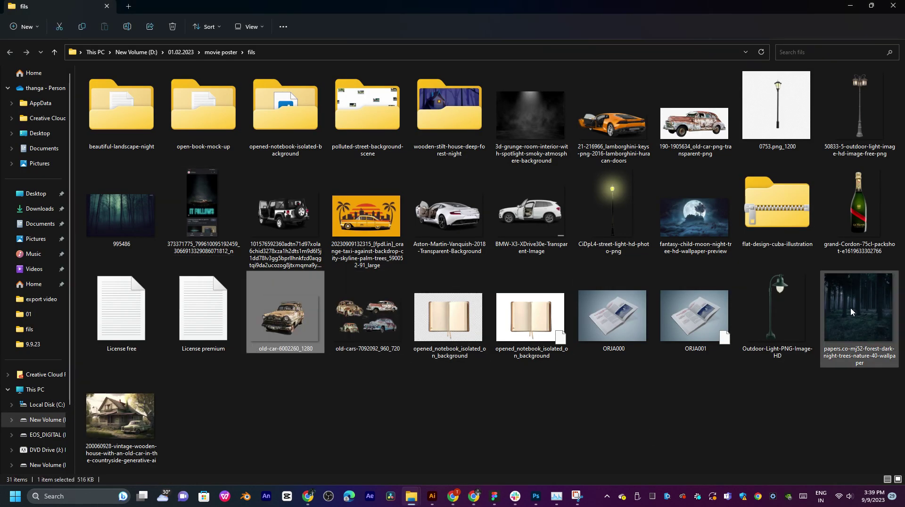
left_click(696, 126, "ctrl")
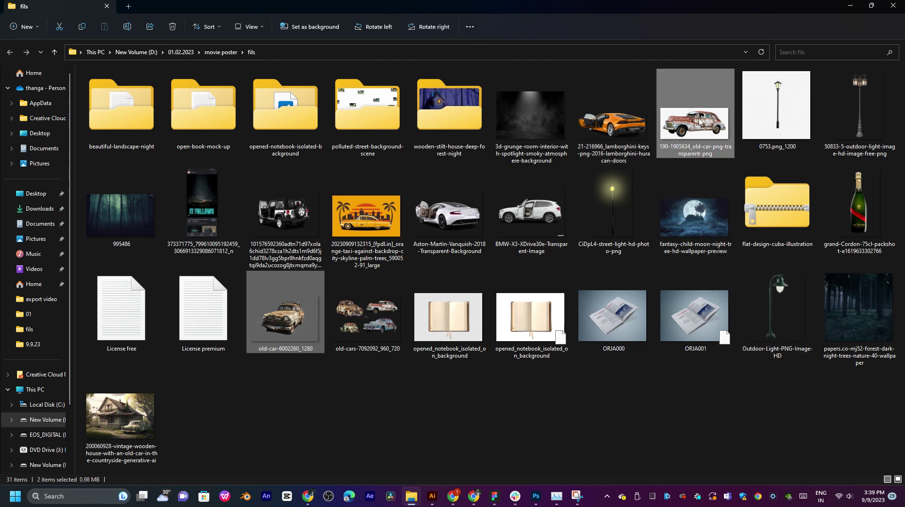
left_click_drag(699, 121, 478, 337)
key("alt+Tab")
key("alt+Tab")
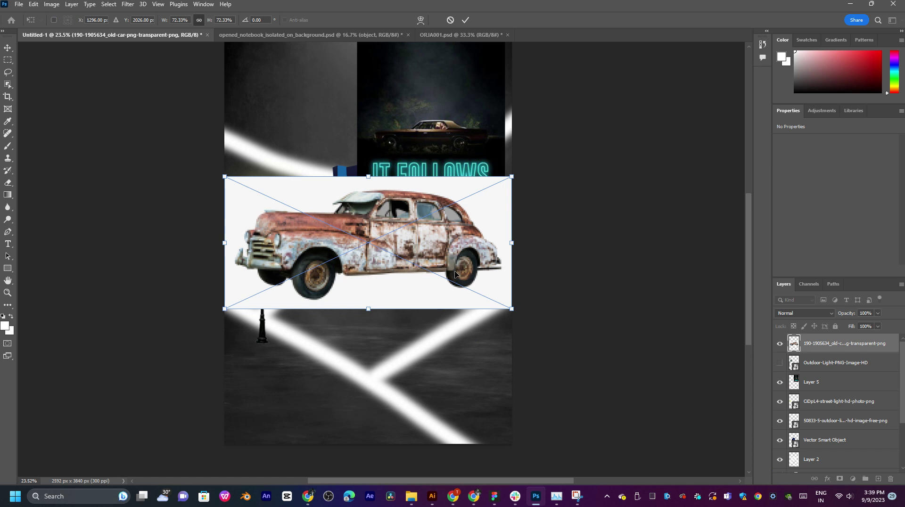
key("Return")
key("Return")
left_click_drag(387, 247, 407, 306)
key("alt+bracketleft")
left_click(780, 363)
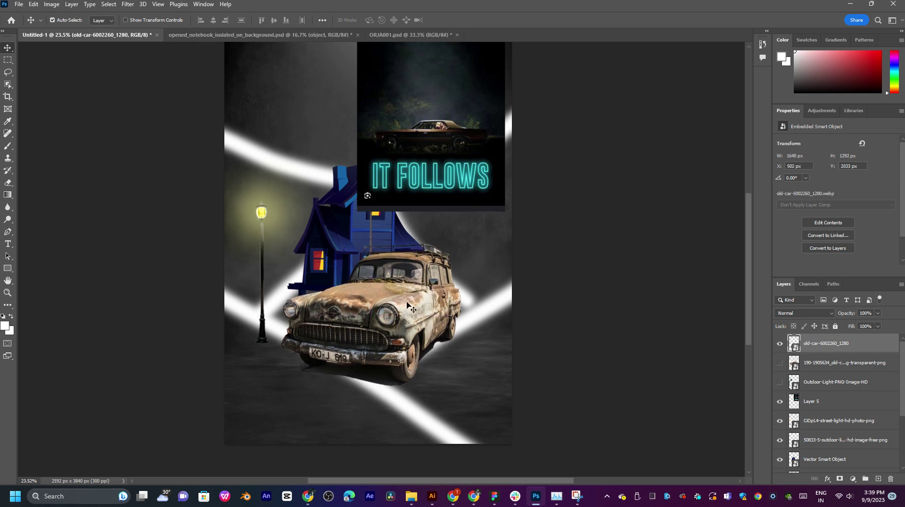
Step: Move the IT FOLLOWS reference image to the poster's right edge, and slightly reposition the beige car and the yellow street lamp
scroll(430, 123, "up", 2)
scroll(439, 141, "down", 1)
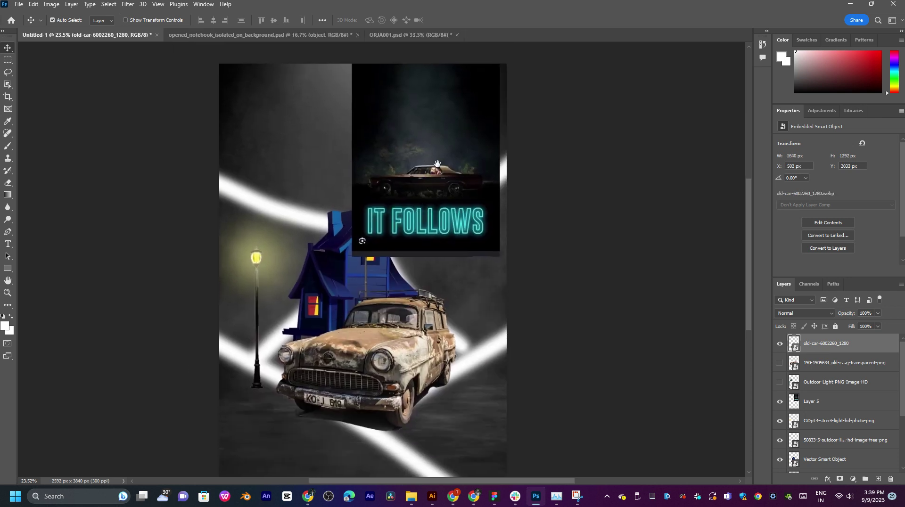
left_click_drag(448, 157, 462, 138)
left_click_drag(393, 309, 390, 305)
mouse_move(269, 228)
left_mouse_down()
mouse_move(257, 233)
mouse_move(258, 253)
mouse_move(263, 245)
left_mouse_up()
left_click(546, 349)
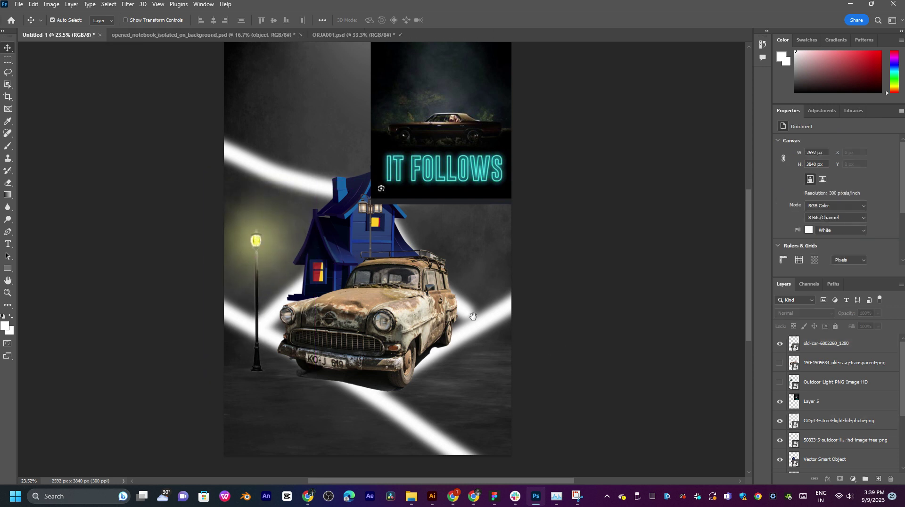
Step: Start Free Transform on the blue house, and float the Layers panel enlarged enough to list every layer
left_click_drag(462, 316, 421, 326)
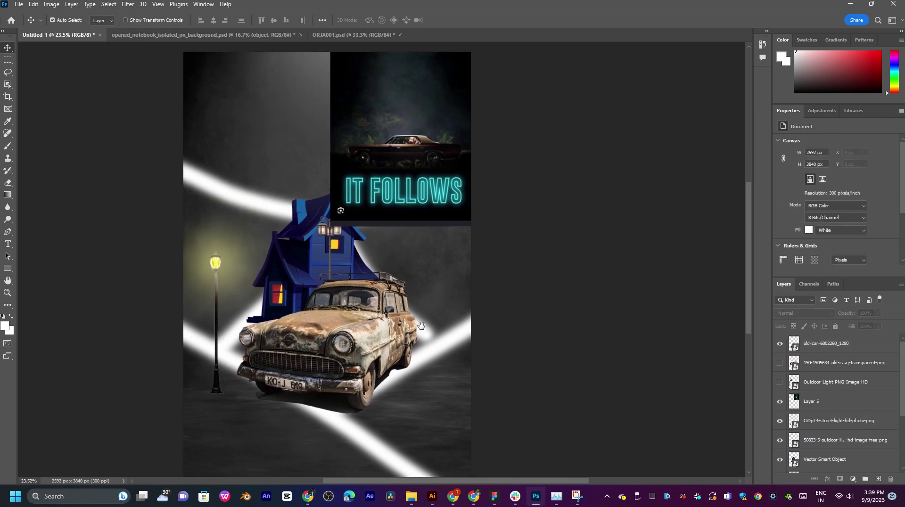
left_click_drag(374, 288, 402, 288)
left_click(338, 243)
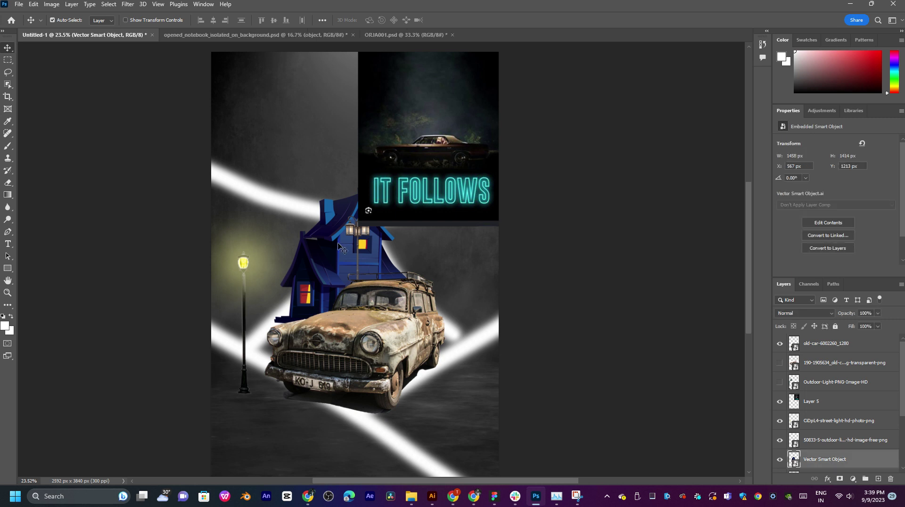
key("ctrl+t")
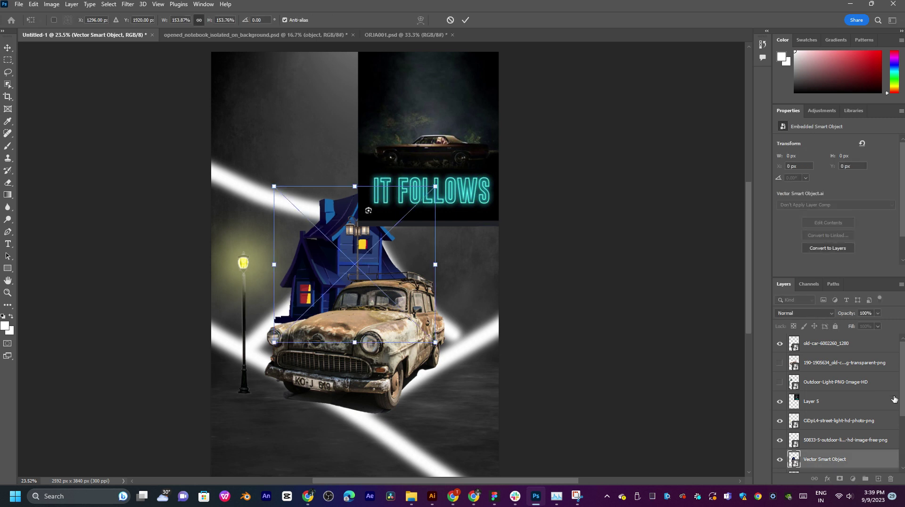
scroll(894, 400, "down", 4)
left_click_drag(785, 289, 656, 24)
left_click_drag(700, 123, 749, 448)
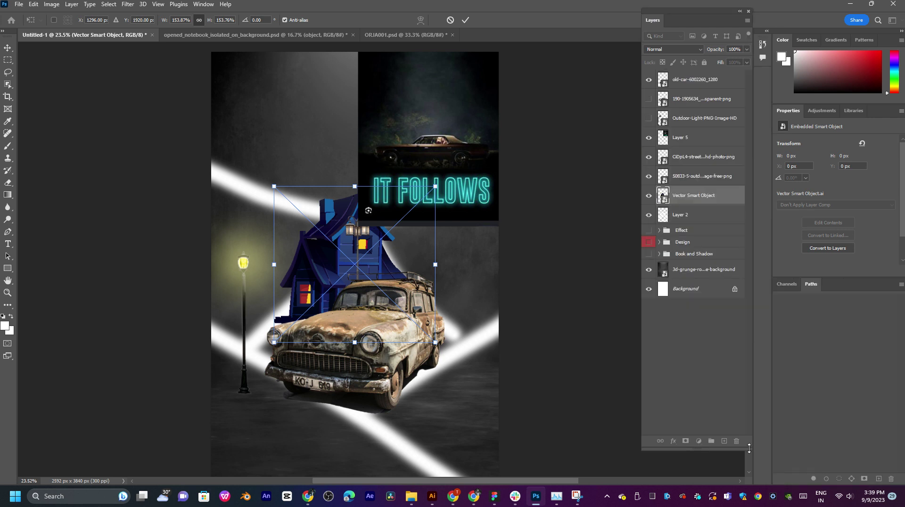
left_click(901, 42)
left_click(834, 315)
left_click_drag(276, 345, 311, 340)
left_click_drag(471, 337, 444, 352)
left_click_drag(283, 358, 324, 340)
key("ctrl+z")
key("ctrl+z")
key("ctrl+z")
key("Return")
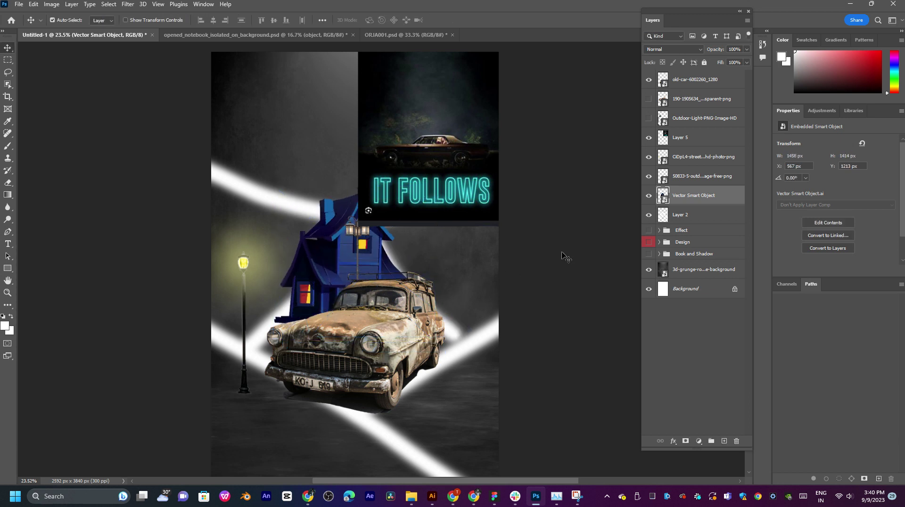
Step: Nudge the blue house slightly to the right behind the beige car and deselect its layer
key("ctrl")
mouse_move(344, 256)
left_mouse_down()
mouse_move(322, 209)
mouse_move(347, 255)
left_mouse_up()
left_click(523, 281)
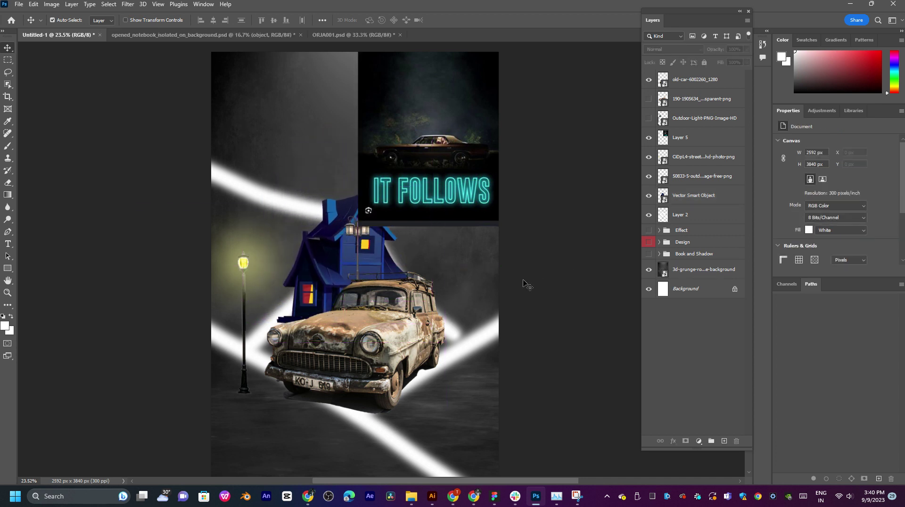
Step: Switch to Chrome, change the image search to "home old light png" and look through the results
left_click(475, 504)
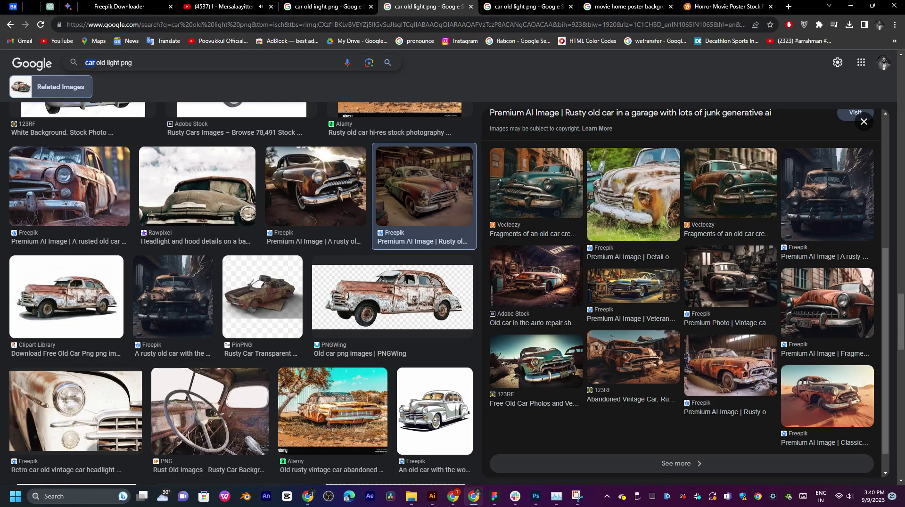
type("home")
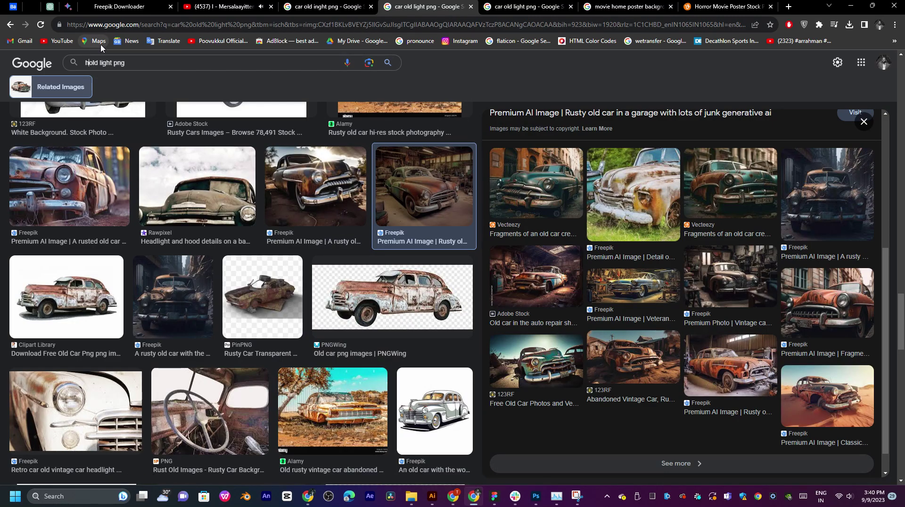
key("Return")
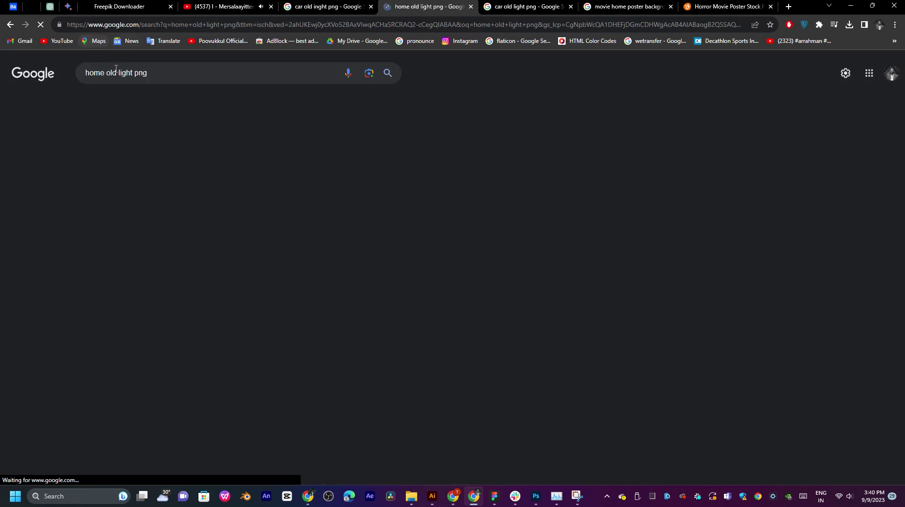
scroll(629, 234, "down", 7)
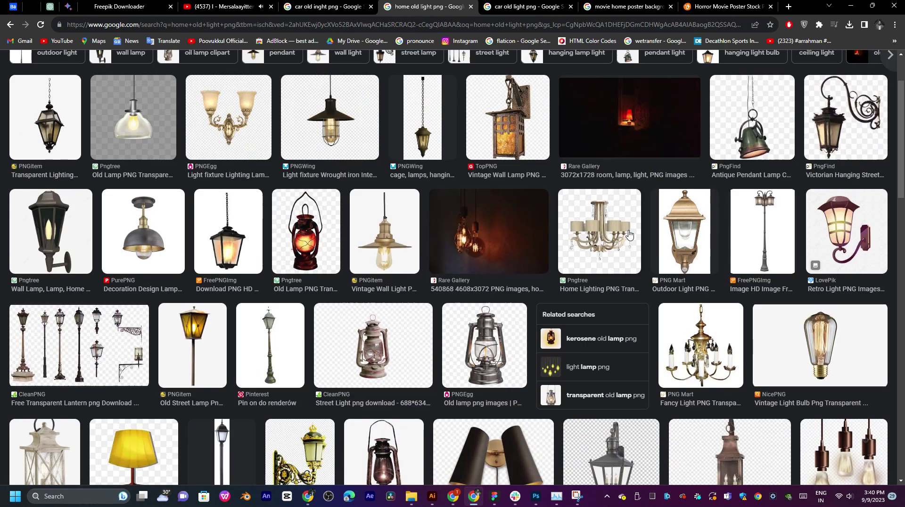
scroll(630, 234, "down", 2)
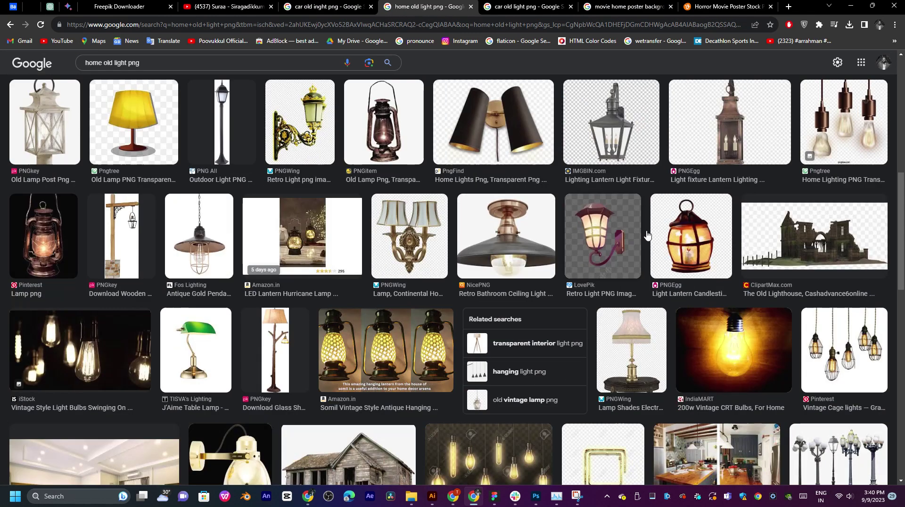
Step: Browse related old and abandoned house images until the Wooden-House.png picture from PNG All is open in the preview
left_click(821, 325)
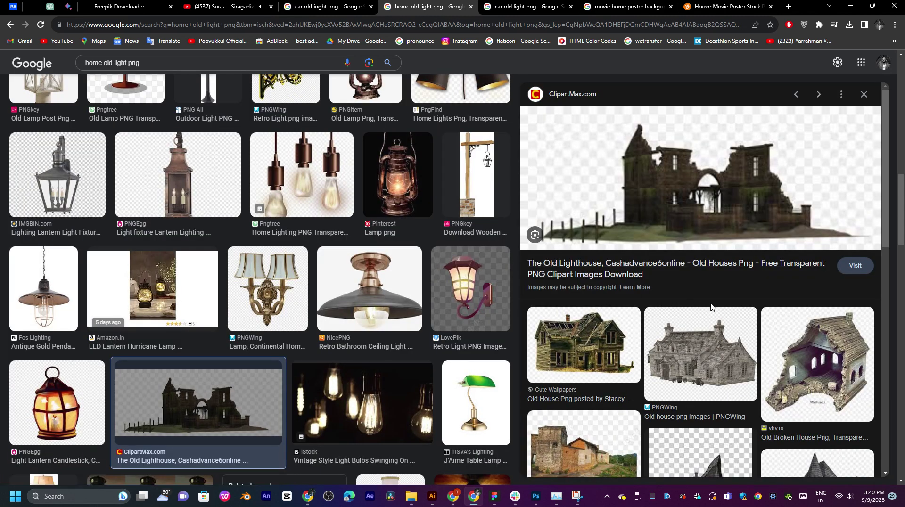
scroll(717, 301, "down", 8)
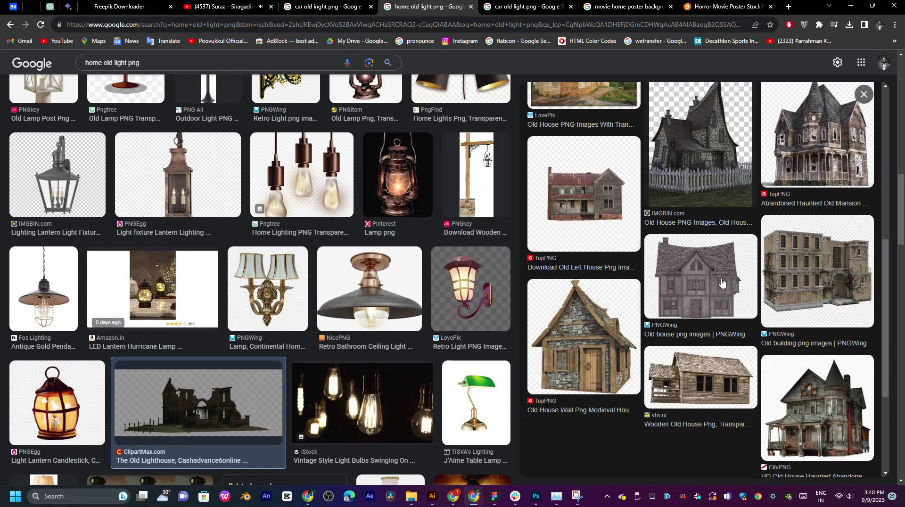
left_click(813, 434)
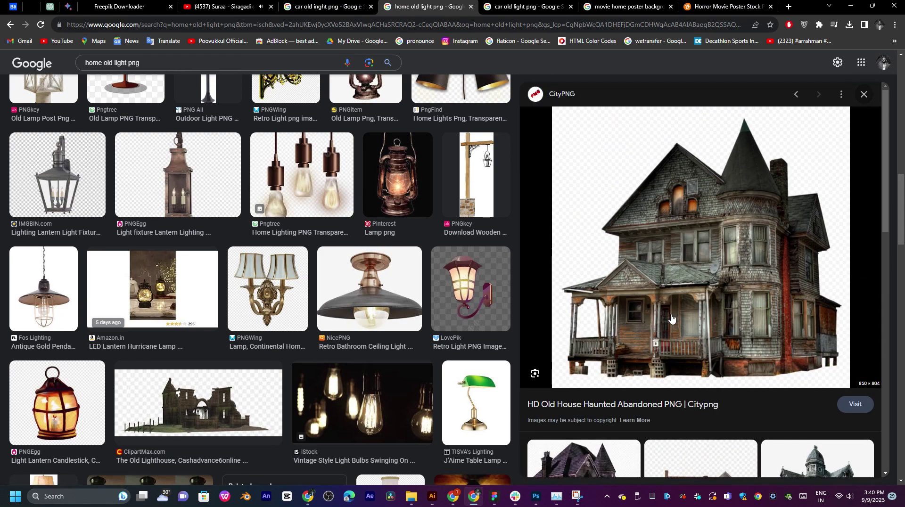
scroll(689, 244, "down", 7)
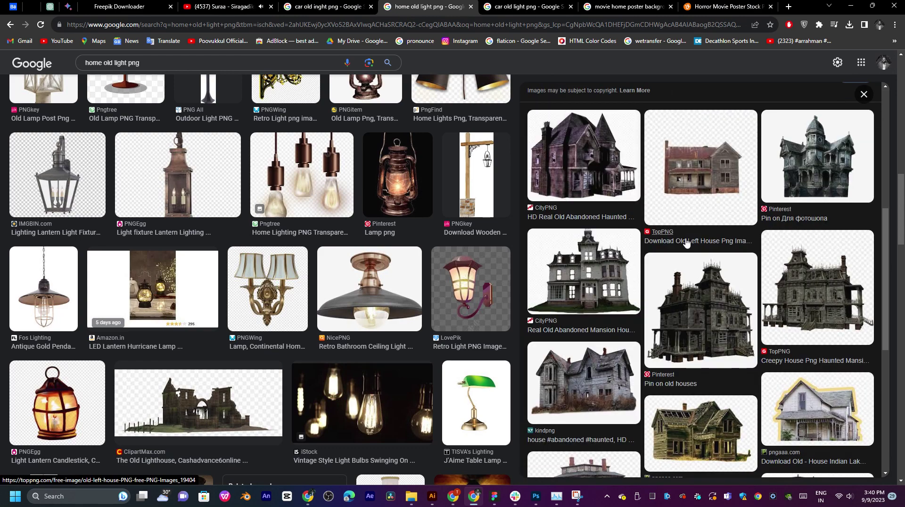
left_click(596, 375)
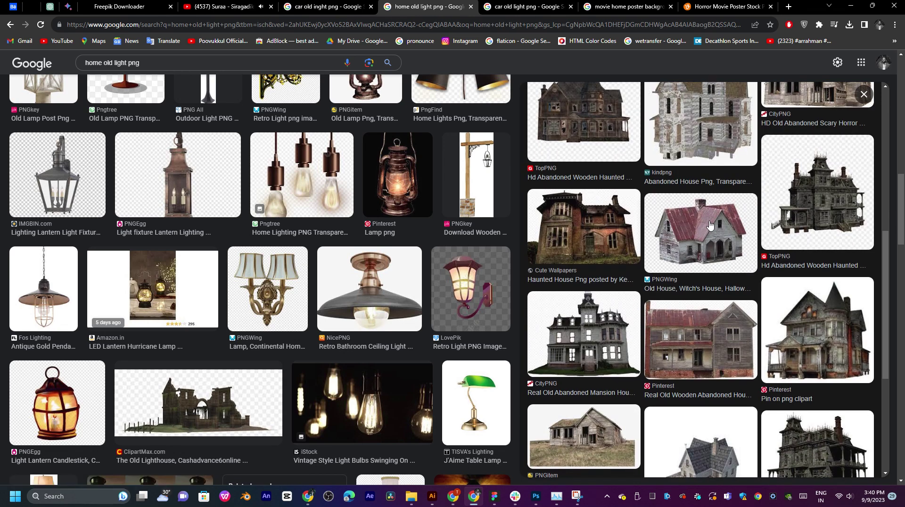
scroll(710, 225, "down", 7)
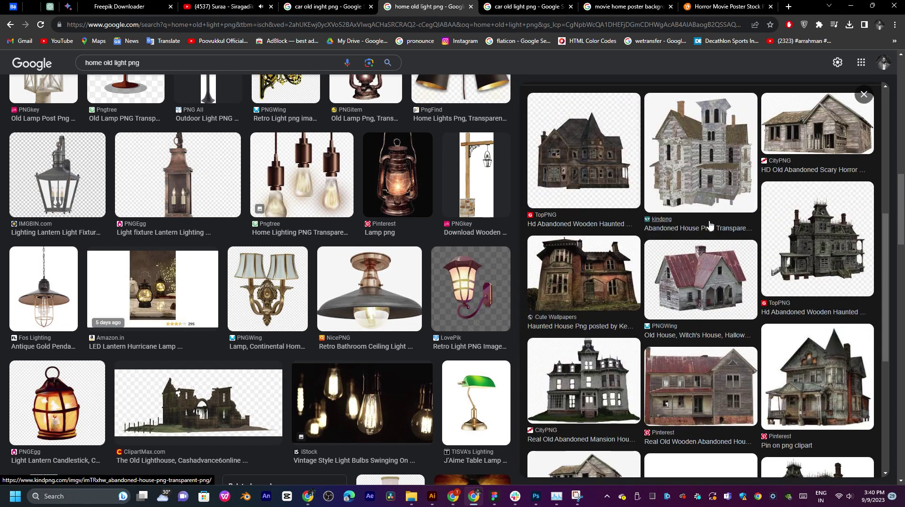
scroll(710, 226, "down", 5)
left_click(815, 222)
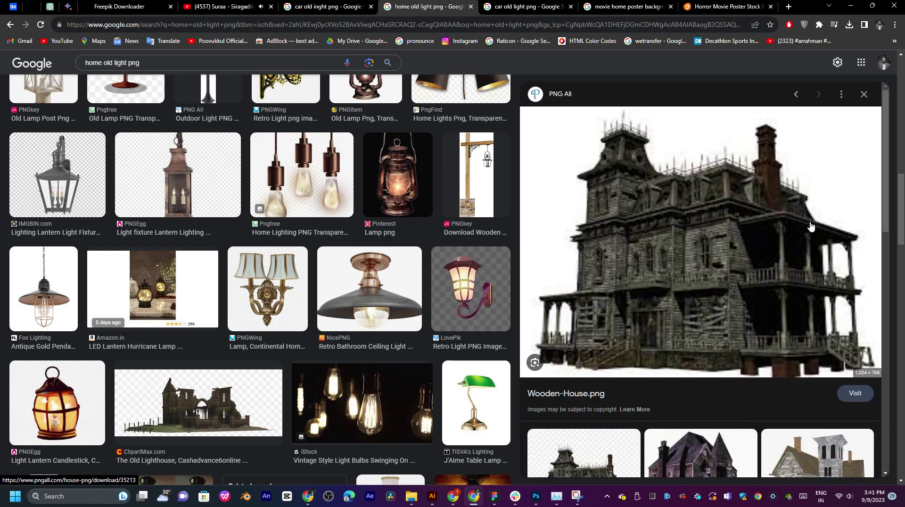
Step: Save the previewed haunted house image as Wooden-House, PNG format, in the fils folder of movie poster
right_click(682, 218)
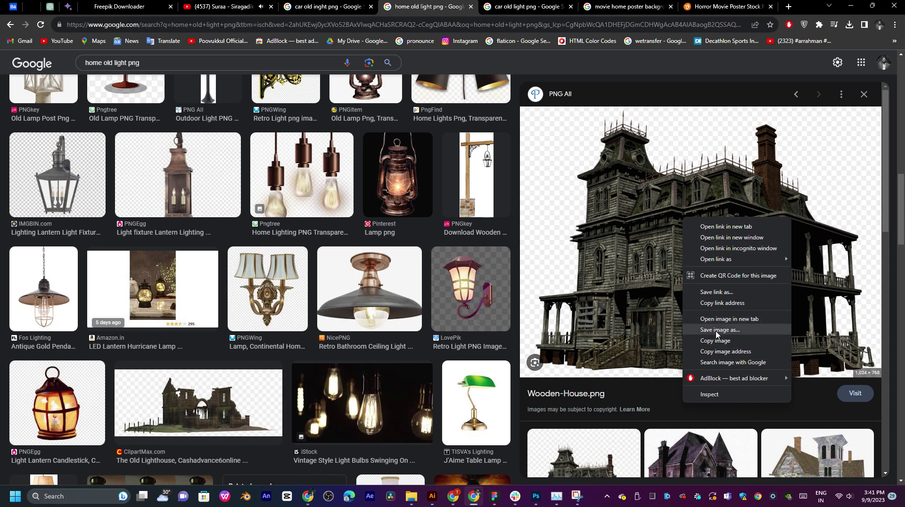
left_click(717, 331)
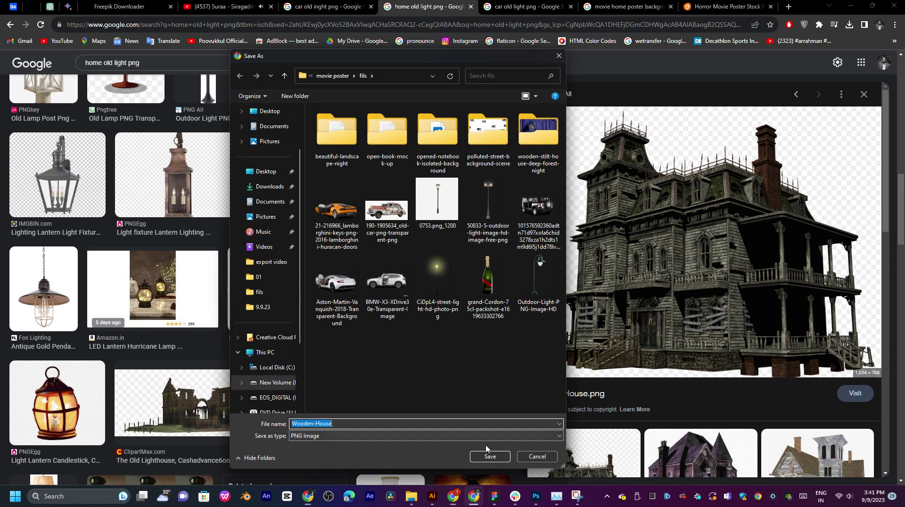
left_click(489, 454)
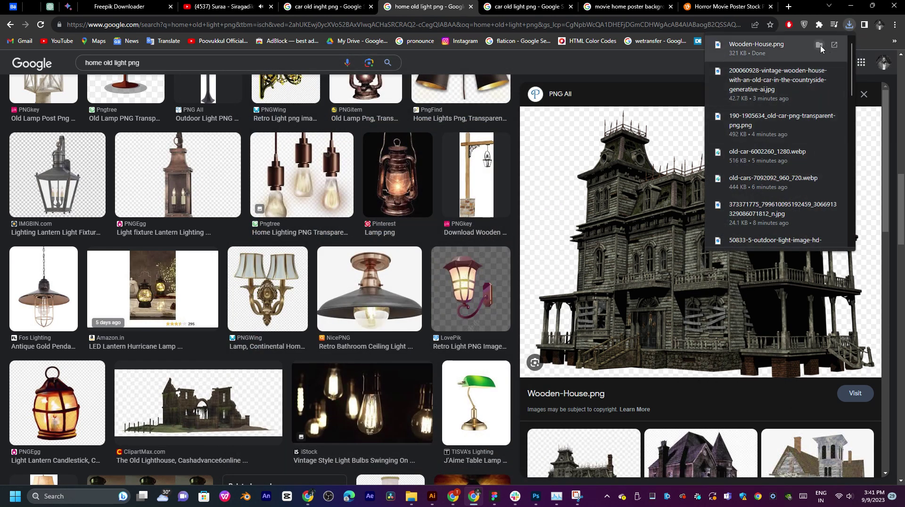
Step: Place Wooden-House from the fils folder into the Photoshop poster, scaled to about 47% and positioned over the blue house
left_click(820, 46)
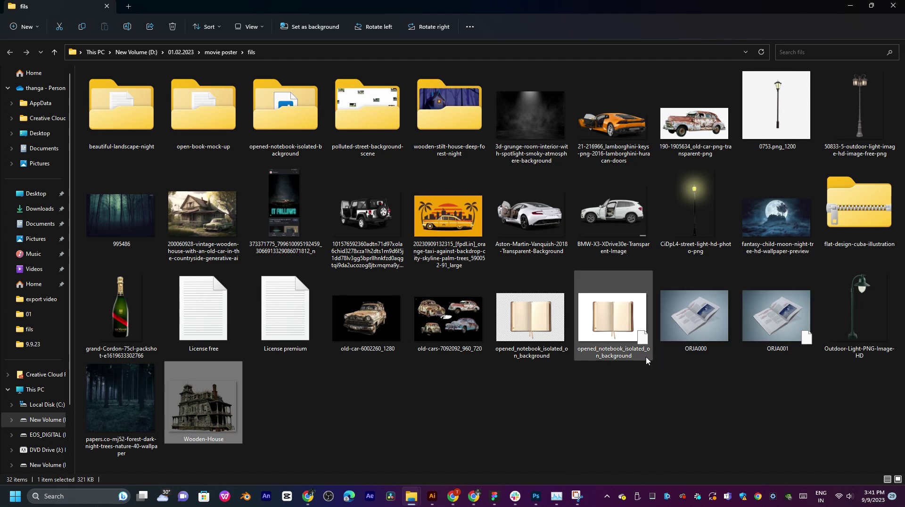
left_click_drag(191, 396, 443, 330)
key("alt+Tab")
key("alt+Tab")
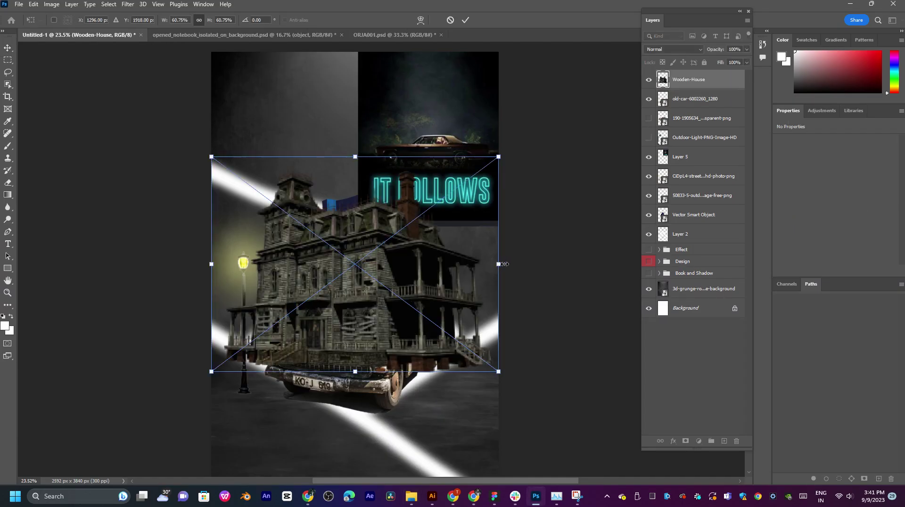
left_click_drag(504, 264, 416, 289)
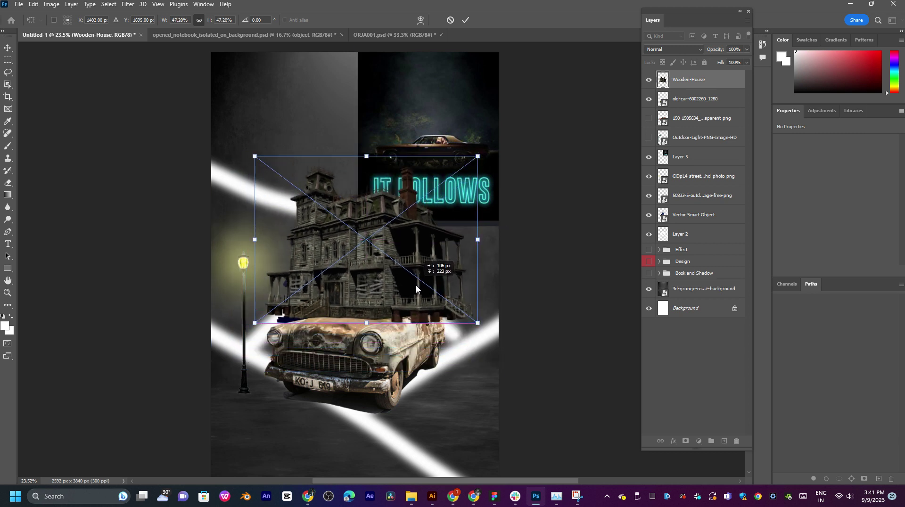
key("Return")
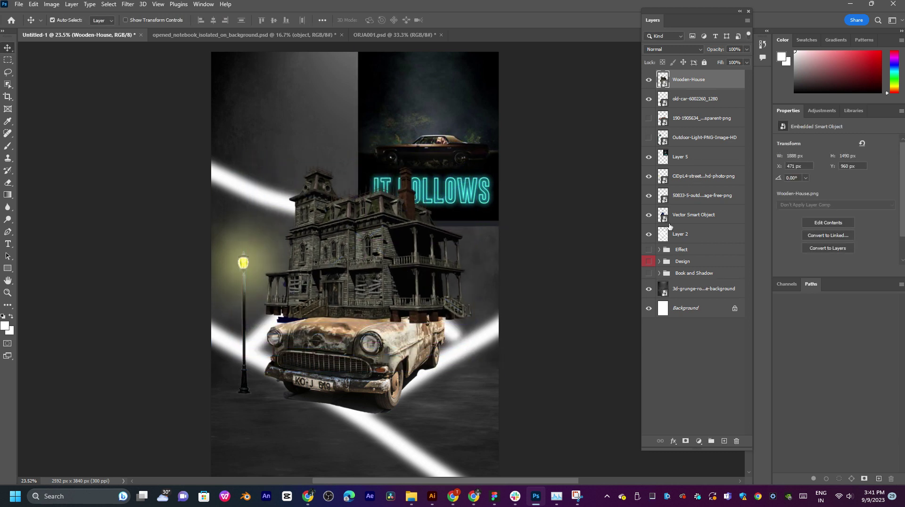
Step: Hide the blue house's Vector Smart Object and put the Wooden-House layer directly below the old-car-6002260_1280 layer
left_click_drag(410, 260, 417, 344)
left_click(687, 220)
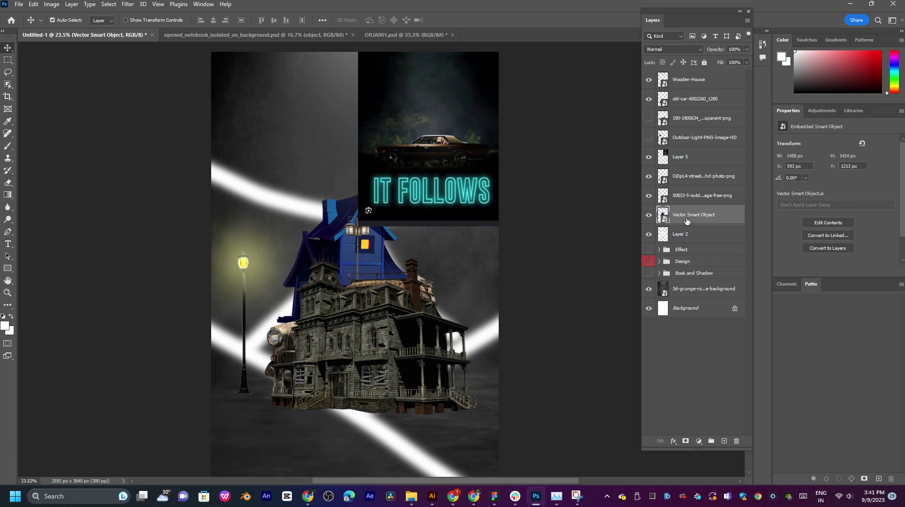
left_click(648, 215)
left_click_drag(349, 356, 353, 262)
left_click_drag(726, 87, 660, 113)
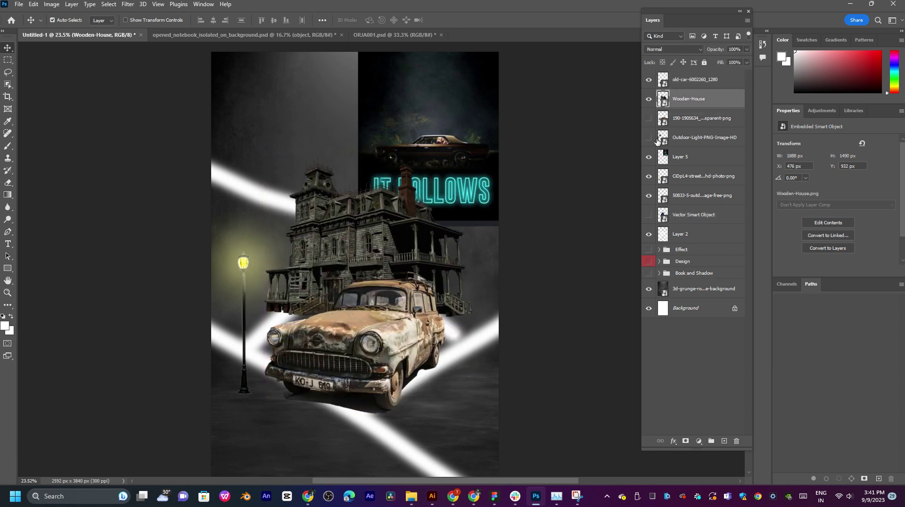
Step: Lower the wooden house behind the beige car, shift it slightly left, and move the IT FOLLOWS reference up
left_click_drag(384, 251, 387, 275)
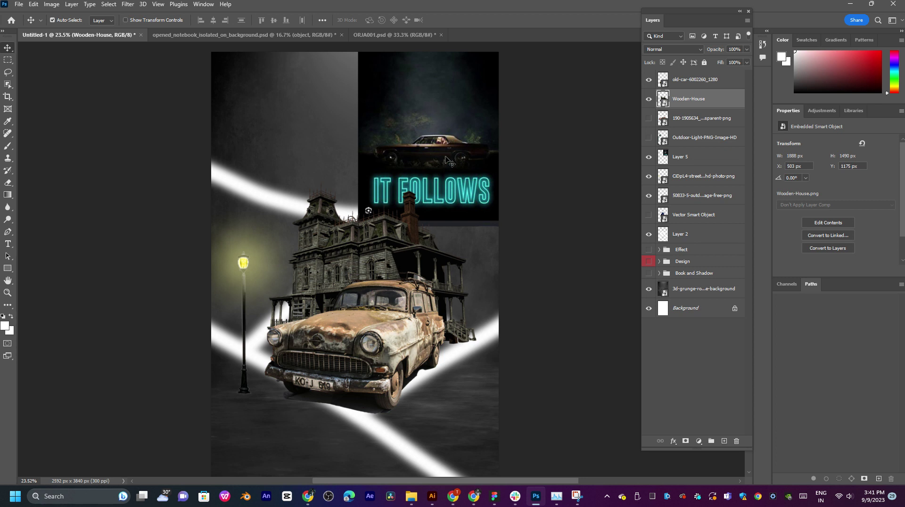
left_click_drag(445, 160, 423, 91)
left_click_drag(383, 238, 371, 239)
left_click(545, 277)
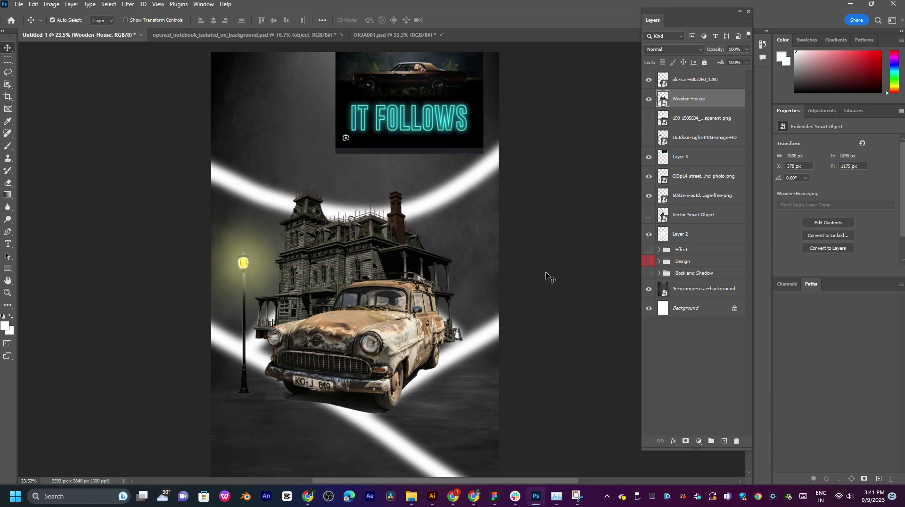
Step: Add a Levels adjustment clipped to Wooden-House and darken its midtones to 0.74
left_click(380, 266)
left_click(700, 441)
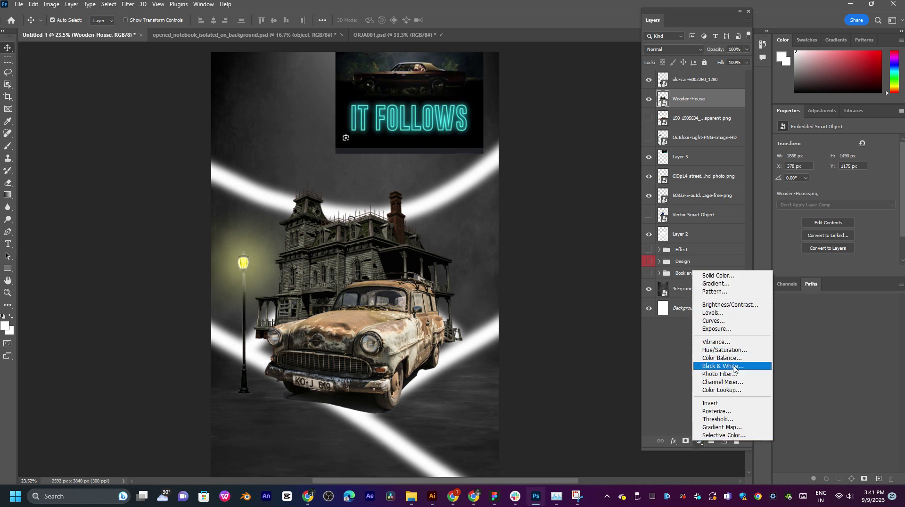
left_click(720, 314)
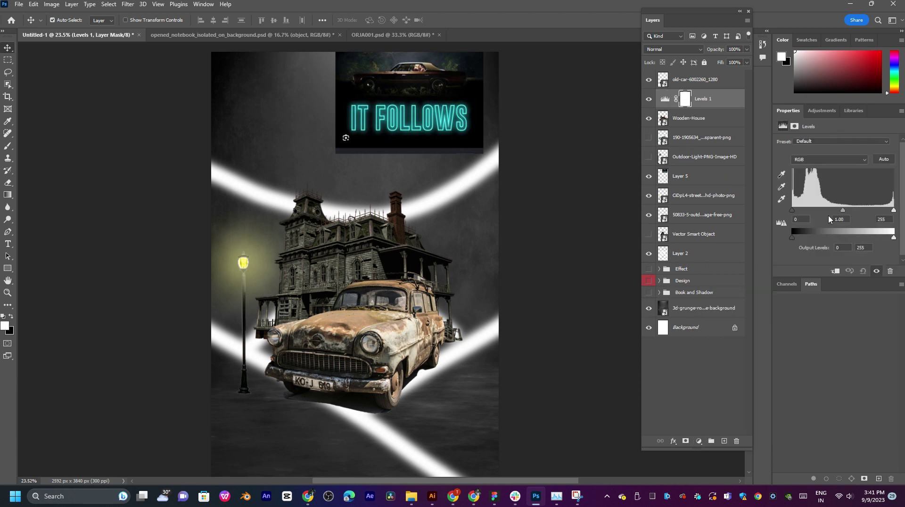
mouse_move(843, 213)
left_mouse_down()
mouse_move(833, 213)
mouse_move(845, 212)
left_mouse_up()
left_click(836, 272)
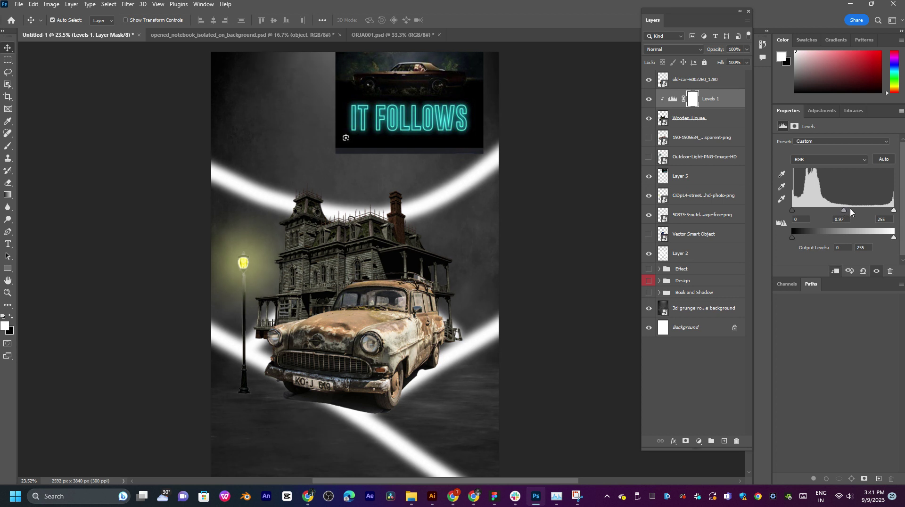
mouse_move(844, 211)
left_mouse_down()
mouse_move(865, 215)
mouse_move(855, 215)
left_mouse_up()
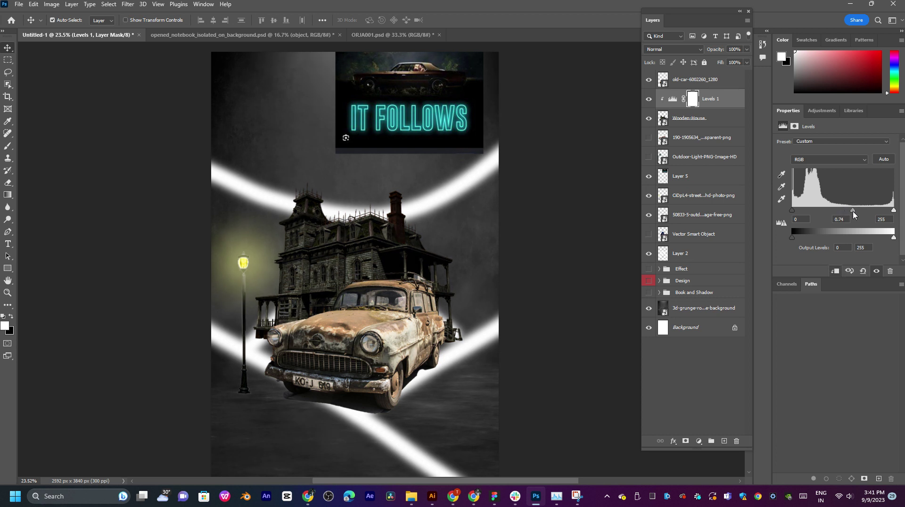
Step: Brighten the midtones of a single colour channel in the house's Levels adjustment
left_click(829, 160)
left_click(810, 189)
left_click_drag(842, 210, 832, 211)
key("alt+2")
Step: Add a Curves adjustment clipped to the beige old car, slightly lowering its shadows and highlights, and deselect the layer
left_click(673, 83)
left_click(699, 442)
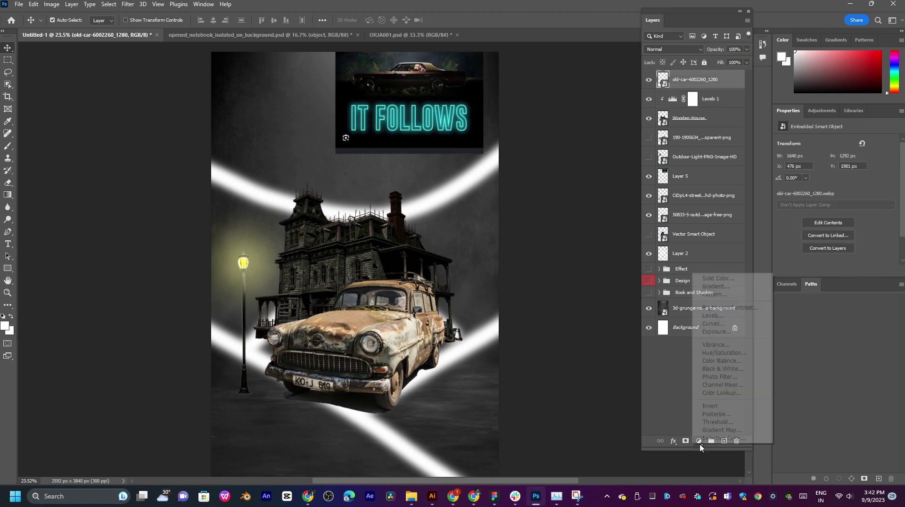
left_click(713, 324)
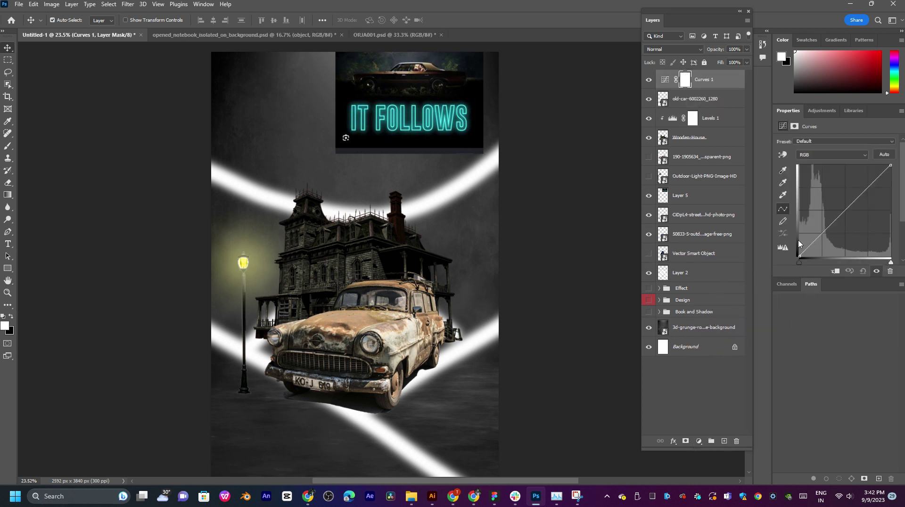
left_click_drag(835, 218, 818, 240)
left_click(836, 271)
left_click_drag(854, 196, 865, 194)
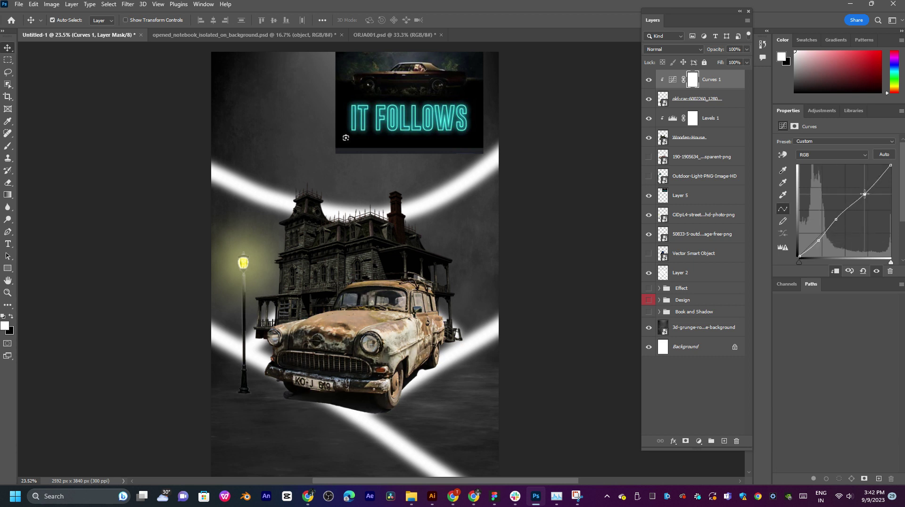
left_click(711, 436)
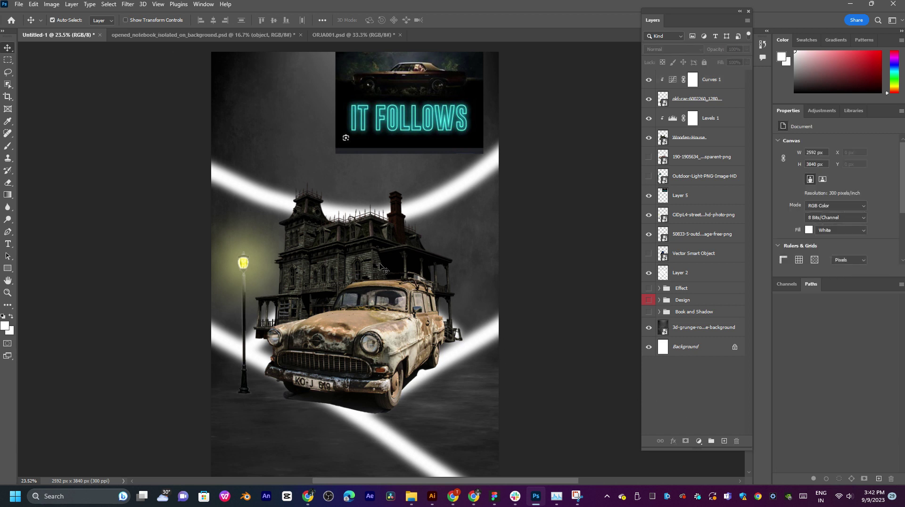
Step: Move the double-headed street lamp to the poster's lower right side, and nudge the wooden house and yellow street lamp up
left_click_drag(341, 252, 358, 303)
left_click_drag(369, 238, 494, 390)
left_click_drag(322, 274, 327, 230)
left_click_drag(242, 265, 244, 258)
key("ctrl+t")
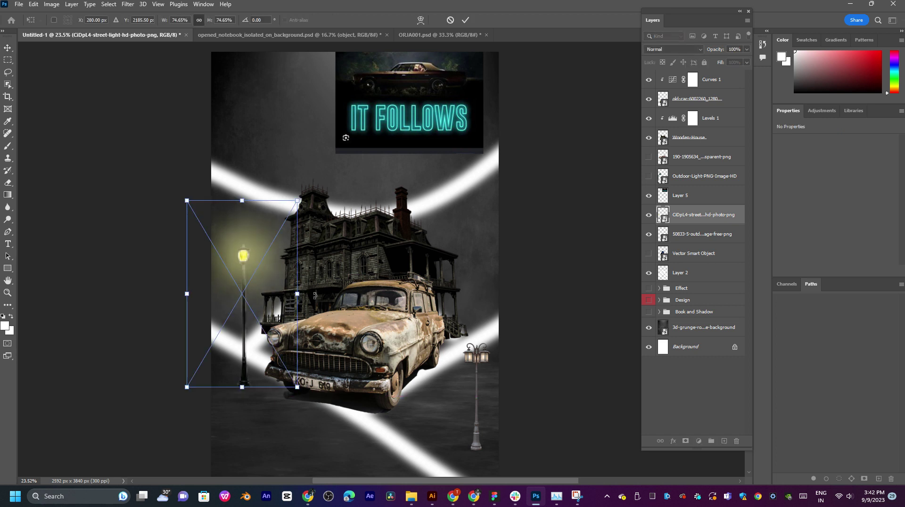
key("Return")
Step: Duplicate the yellow street lamp, scale the copy to 45.40%, and place it between the original lamp and the house
key("ctrl+j")
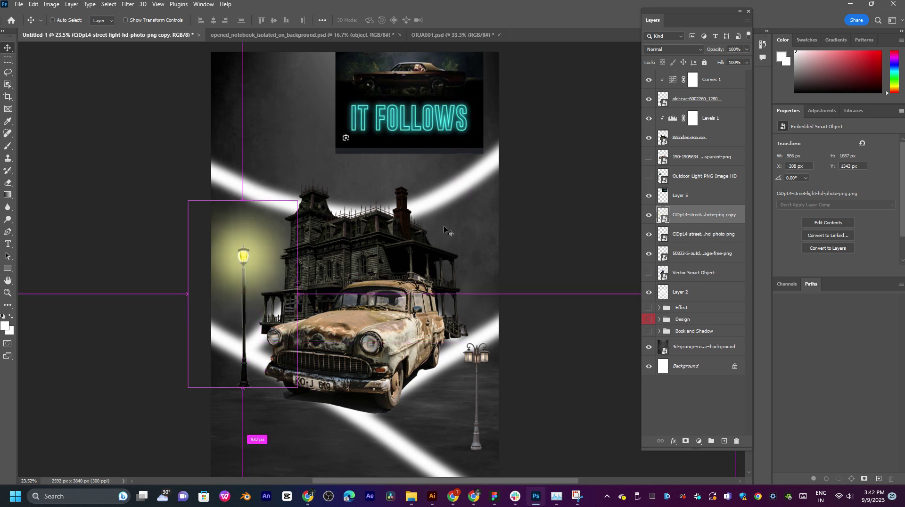
key("ctrl+t")
mouse_move(279, 299)
left_mouse_down()
mouse_move(308, 276)
mouse_move(264, 278)
mouse_move(273, 301)
left_mouse_up()
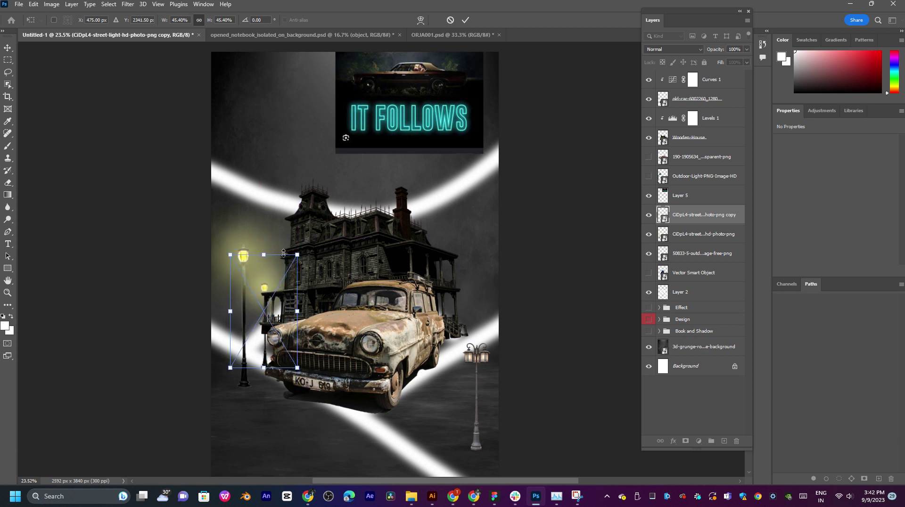
key("Return")
Step: Move the street lamp copy's layer up four levels to sit directly above Wooden-House, under Levels 1
key("ctrl+bracketright")
key("ctrl+bracketright")
key("ctrl+bracketright")
key("ctrl+bracketright")
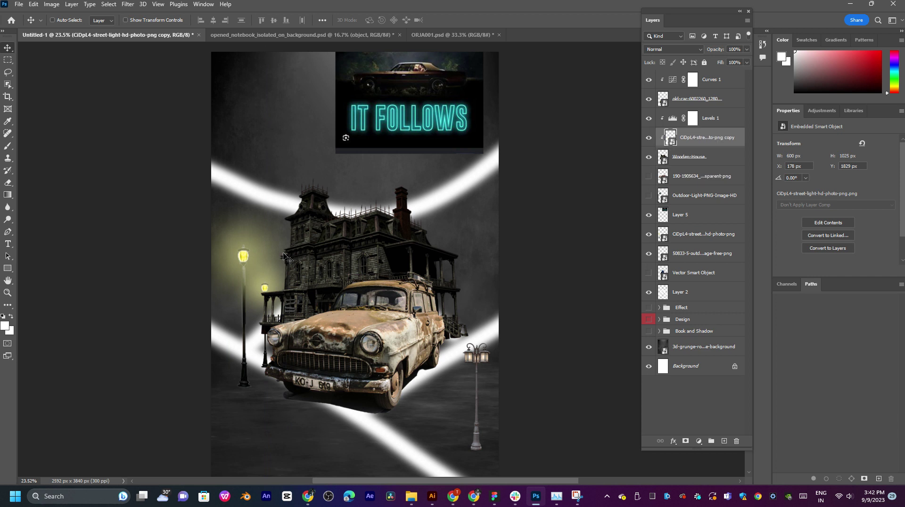
Step: Move the street lamp copy's layer up to the top of the layer stack, above Curves 1
key("ctrl+alt+g")
key("ctrl+bracketright")
key("ctrl+bracketright")
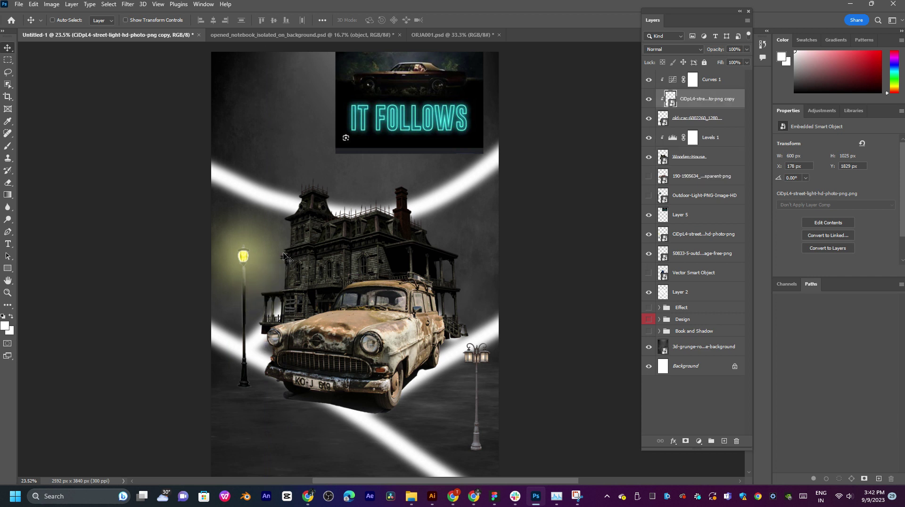
key("ctrl+bracketright")
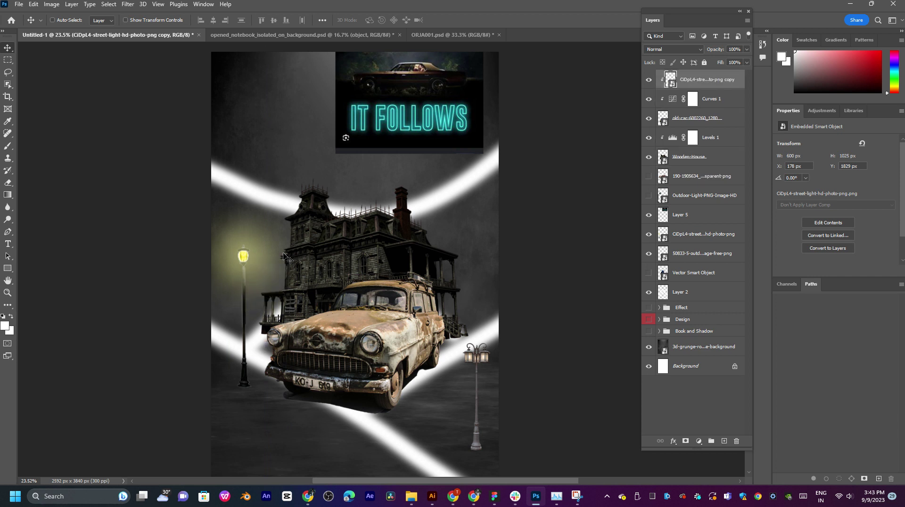
Step: Move the street lamp copy's layer down the stack to directly beneath the original yellow street lamp's layer
key("ctrl+bracketleft")
key("ctrl+bracketleft")
key("ctrl+bracketleft")
key("ctrl+bracketleft")
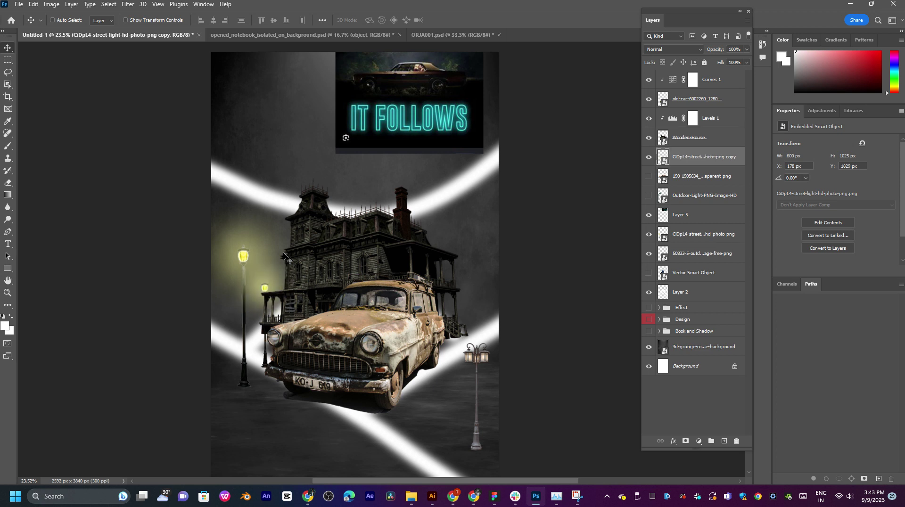
key("ctrl+bracketleft")
key("ctrl+bracketleft")
key("ctrl+bracketleft")
key("ctrl+bracketleft")
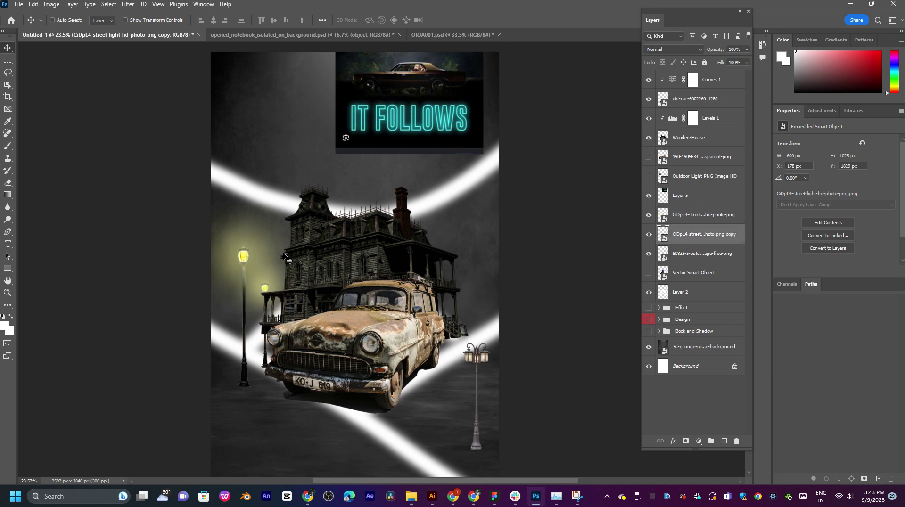
left_click(268, 291)
left_click_drag(726, 217, 726, 135)
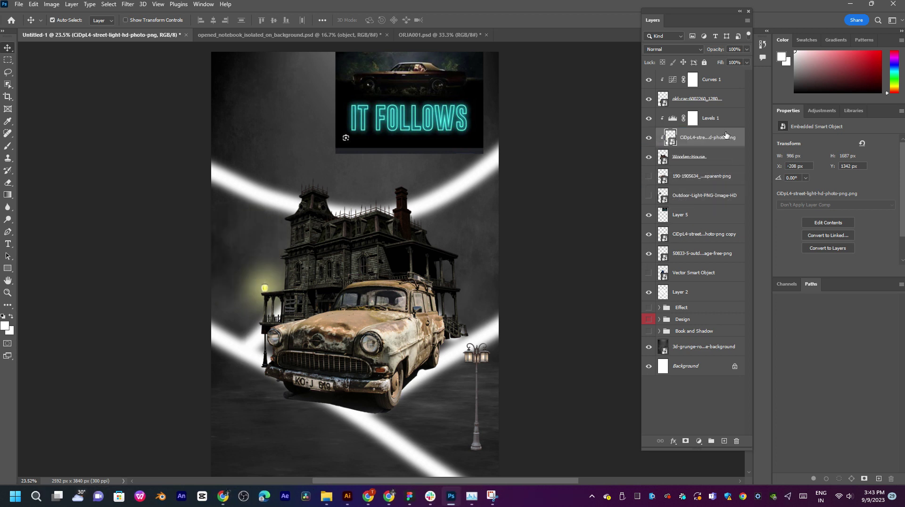
key("ctrl+z")
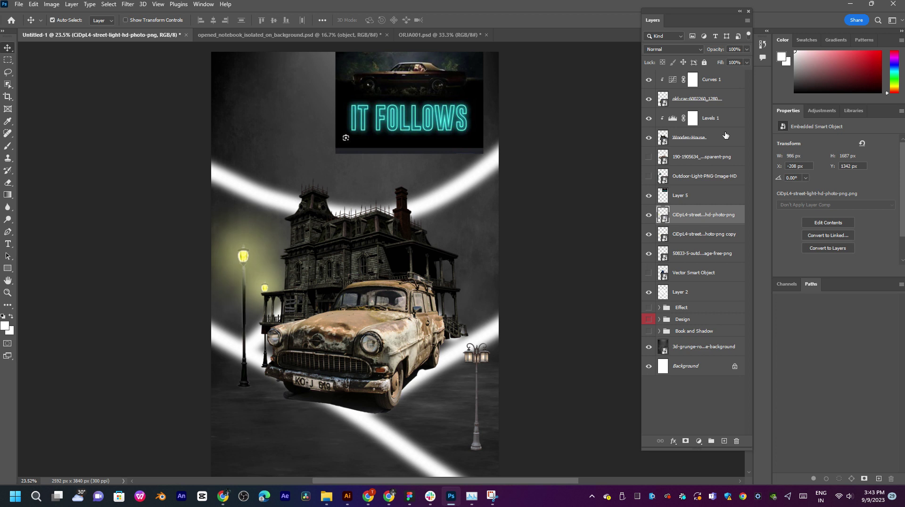
Step: Place the original yellow street lamp's layer directly above Levels 1, below the old car, and hide it
left_click_drag(702, 221, 707, 106)
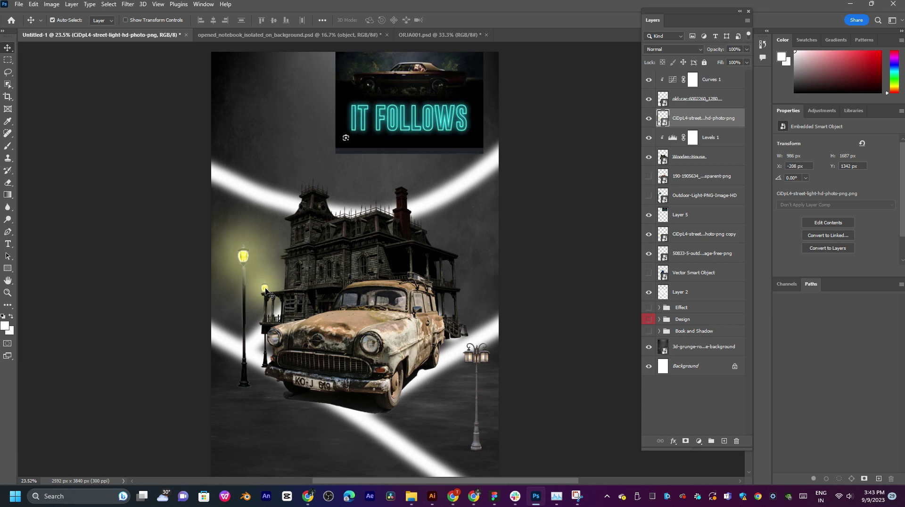
scroll(265, 292, "up", 2)
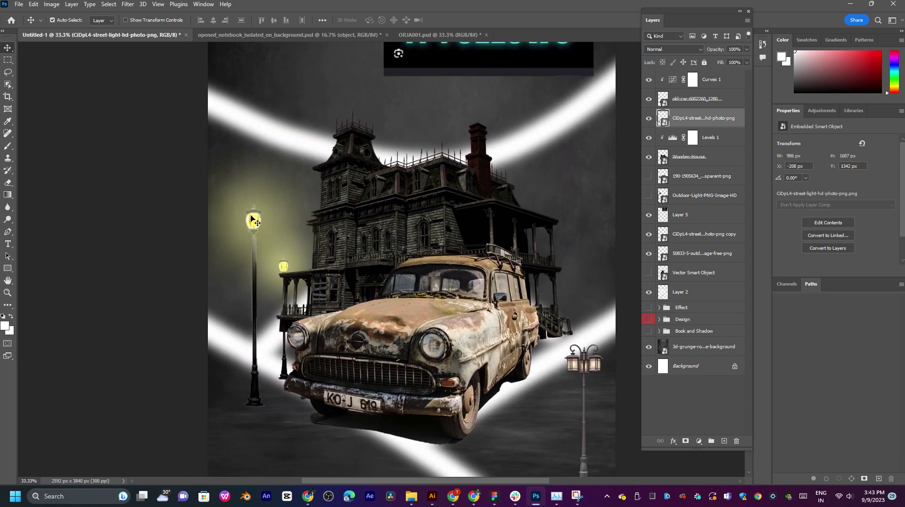
left_click(649, 118)
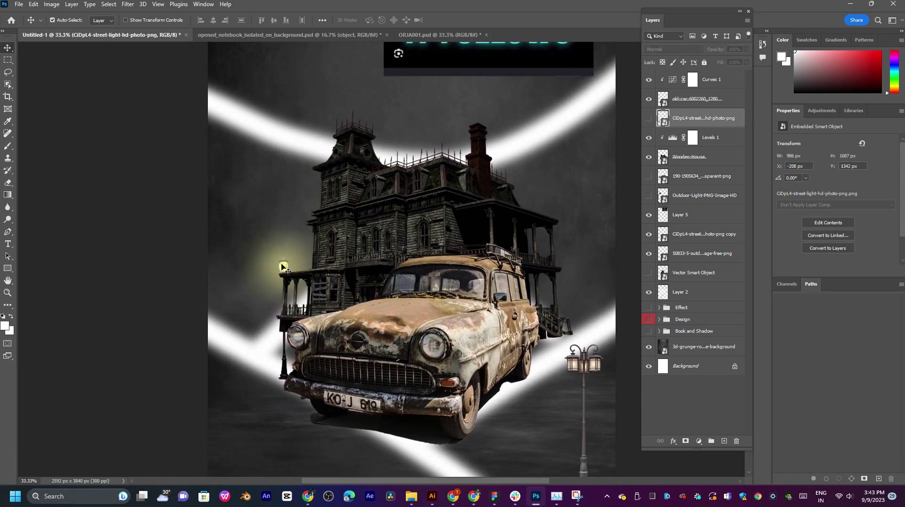
Step: Move the small street lamp copy's layer up to directly below the old car's layer
left_click(284, 268)
left_click_drag(725, 244, 728, 110)
scroll(321, 330, "up", 1)
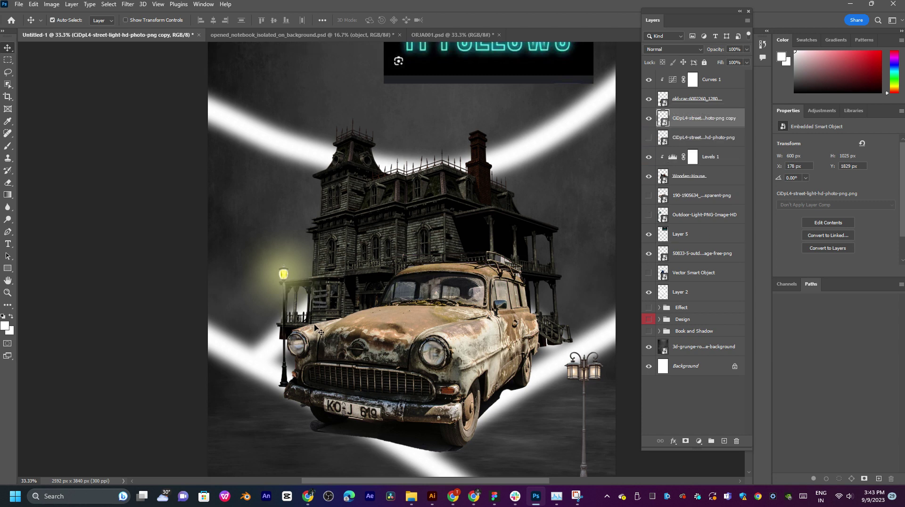
Step: Reposition the small street lamp and scale it down to about 362 × 619 px beside the house's left porch, then deselect it
key("ctrl")
scroll(284, 273, "up", 2)
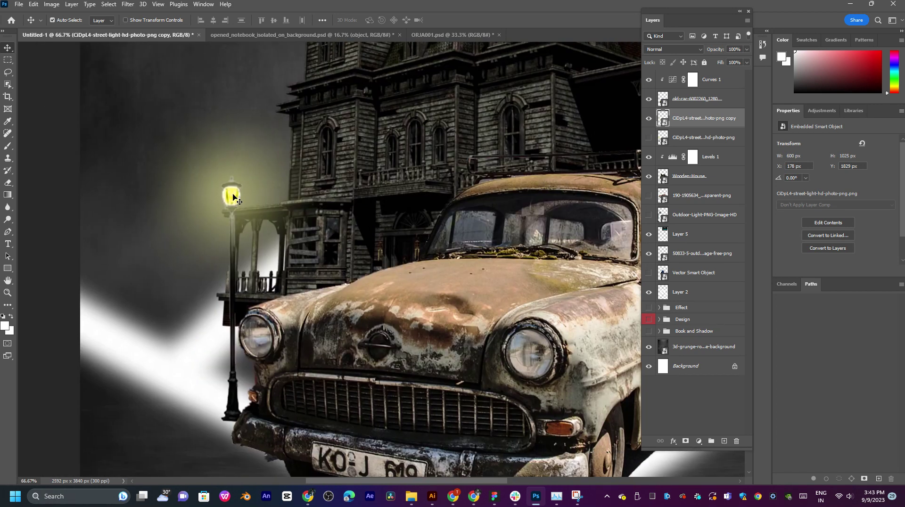
left_click_drag(233, 197, 242, 225)
scroll(377, 259, "down", 2)
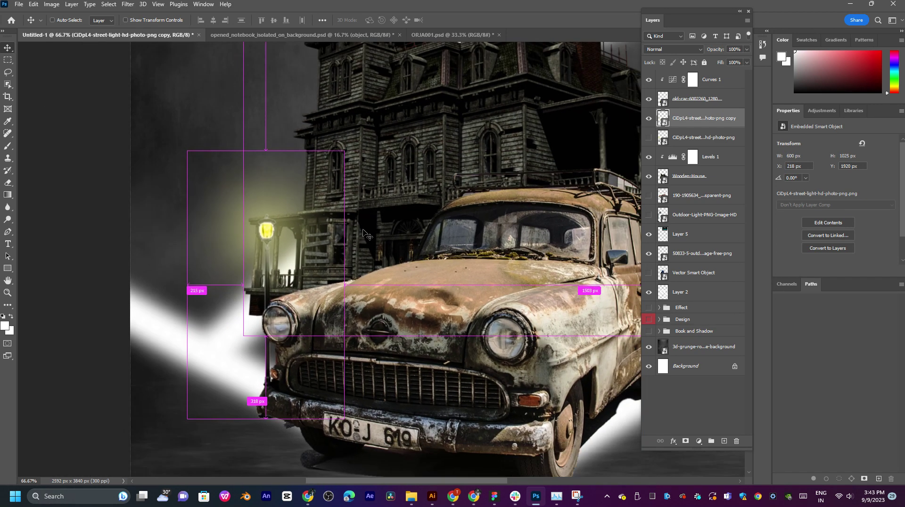
left_click_drag(455, 301, 382, 281)
left_click_drag(219, 279, 208, 210)
key("ctrl+t")
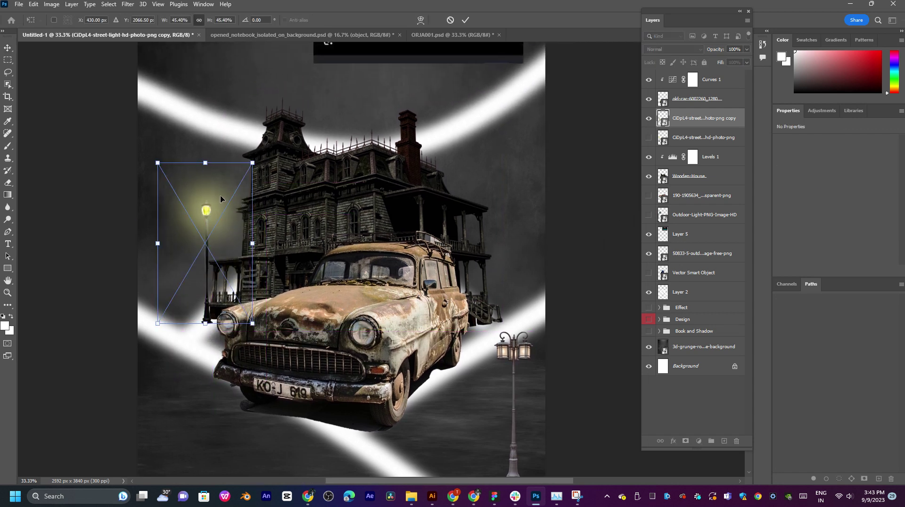
left_click_drag(252, 165, 212, 263)
key("Return")
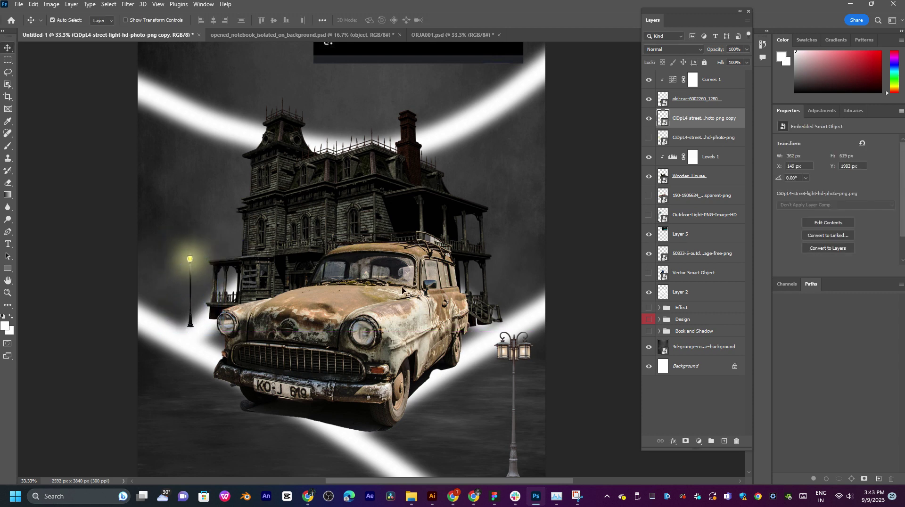
scroll(435, 292, "down", 2)
left_click(533, 283, "ctrl")
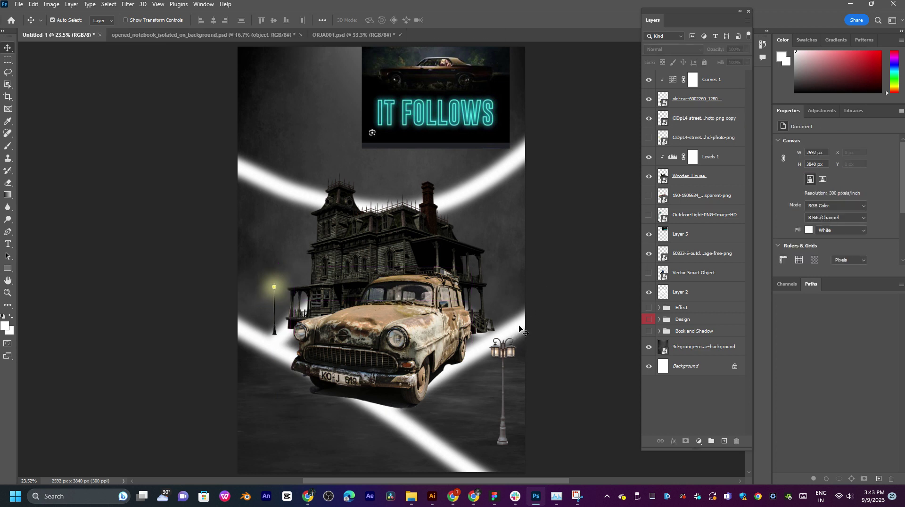
Step: Preview the hidden red old car and green outdoor light layers, and delete both
left_click(649, 196)
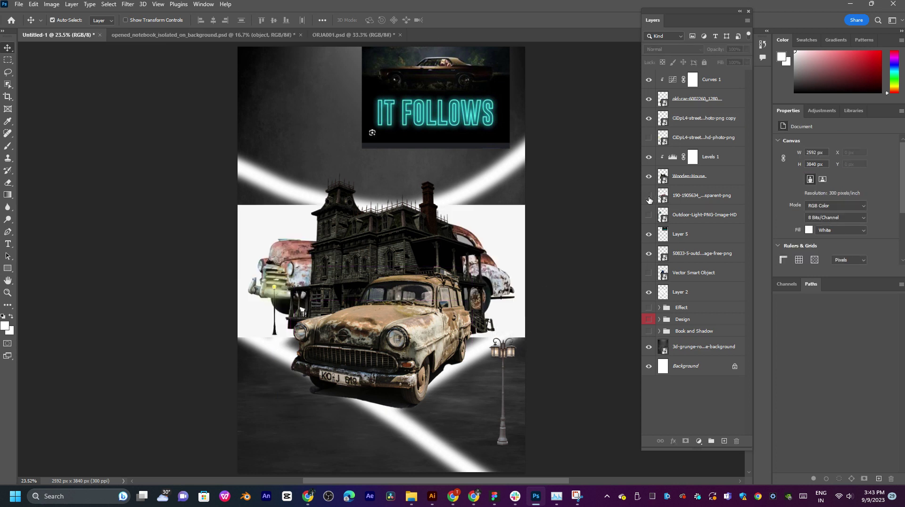
left_click(649, 197)
left_click(705, 203)
left_click(650, 216)
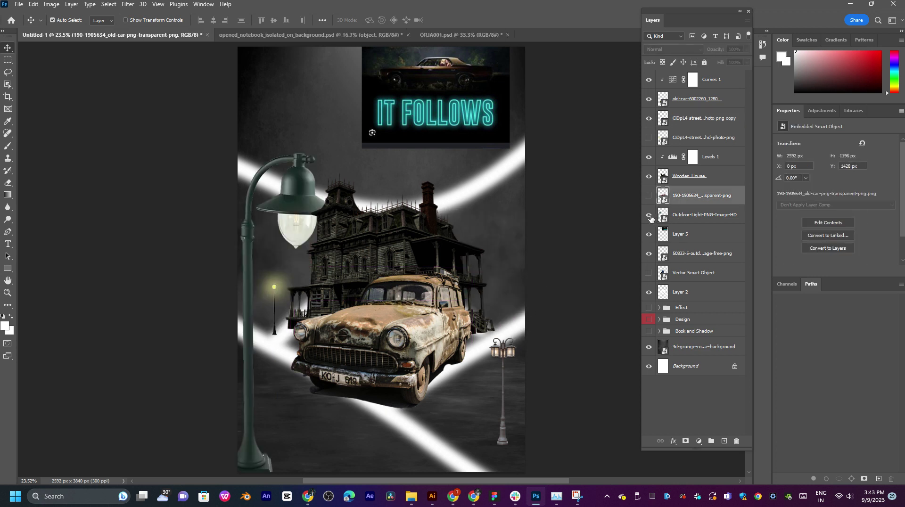
left_click(649, 215)
left_click(684, 217)
left_click(687, 204, "shift")
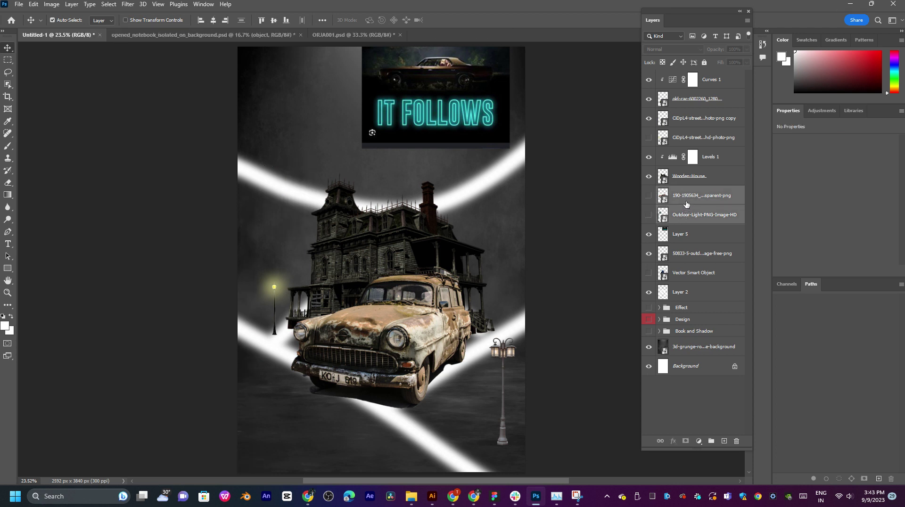
key("Delete")
Step: Delete the hidden Vector Smart Object layer
left_click(695, 234)
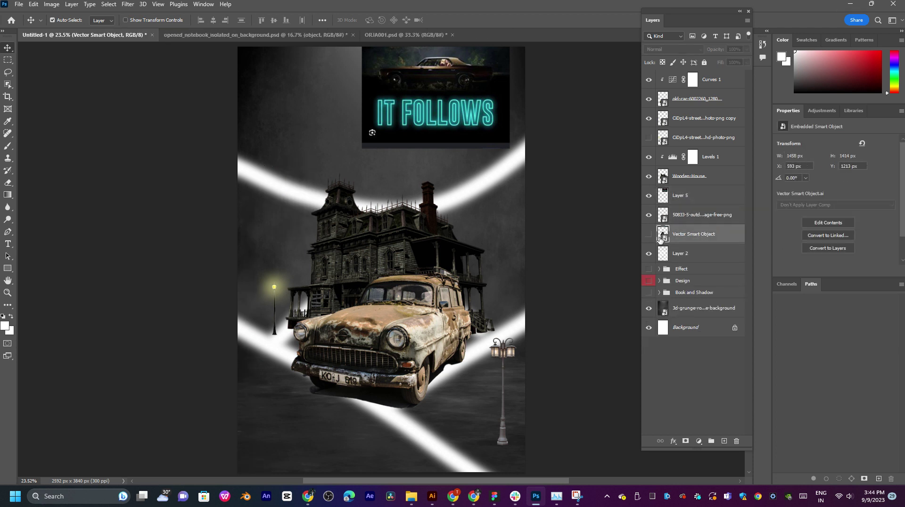
left_click(650, 235)
key("Delete")
Step: Show the large yellow street lamp again and move it straight down to Y 1448 px
left_click(692, 138)
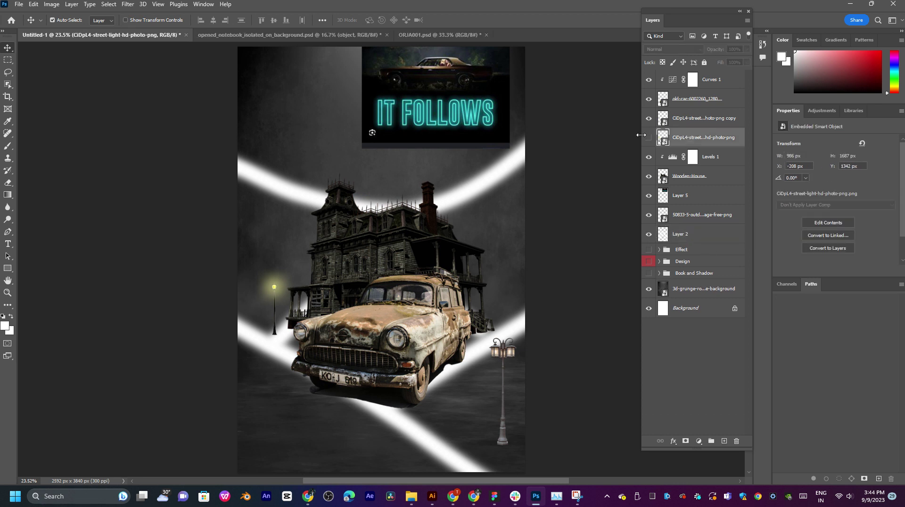
left_click(648, 139)
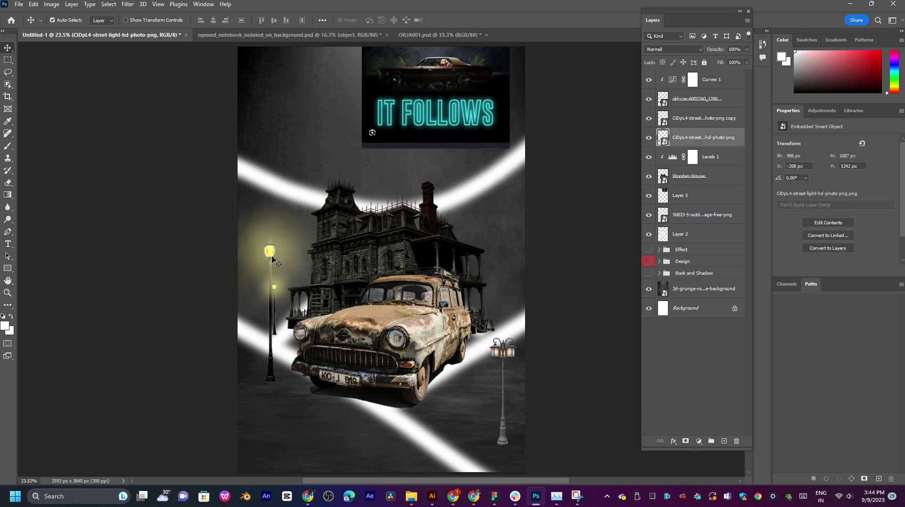
mouse_move(272, 258)
left_mouse_down()
mouse_move(254, 264)
mouse_move(248, 216)
mouse_move(247, 266)
mouse_move(249, 250)
mouse_move(282, 255)
mouse_move(274, 267)
left_mouse_up()
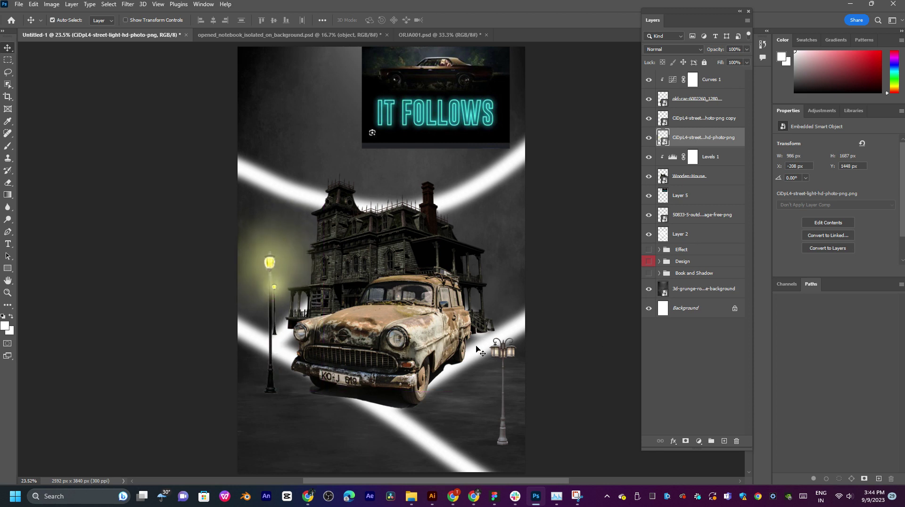
Step: Create a new empty layer directly above the large yellow street lamp's layer
scroll(395, 377, "up", 1)
scroll(395, 377, "up", 2)
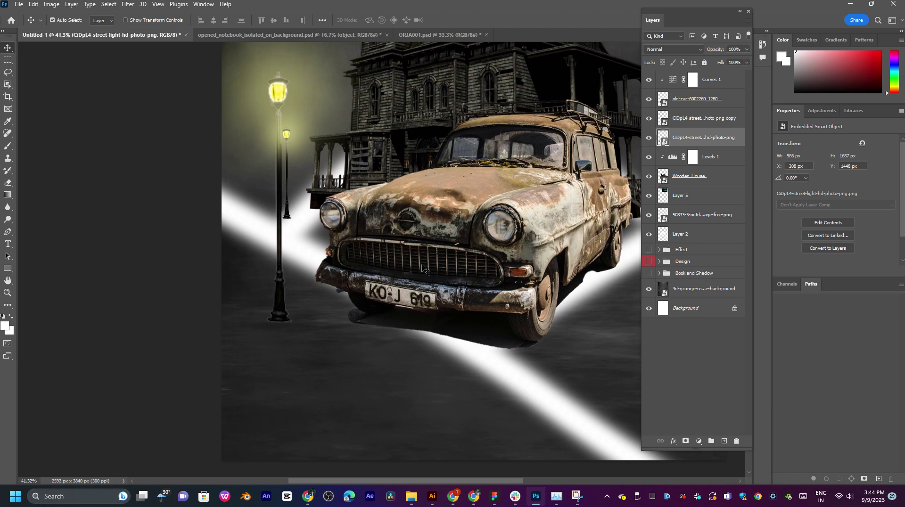
key("ctrl+shift+n")
key("Return")
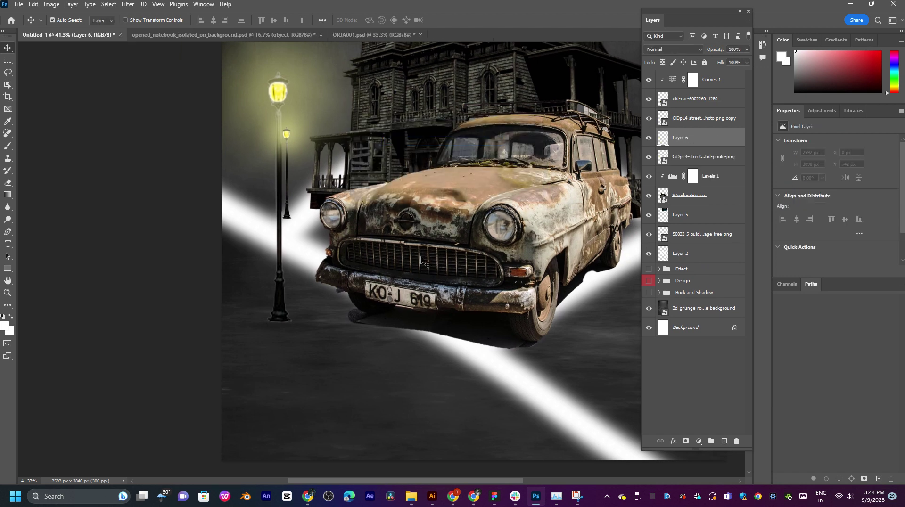
Step: Set the brush's foreground colour to near-black 080a09, sampled from the large street lamp's base
key("b")
left_click_drag(298, 307, 276, 318)
key("ctrl+z")
left_click(5, 325)
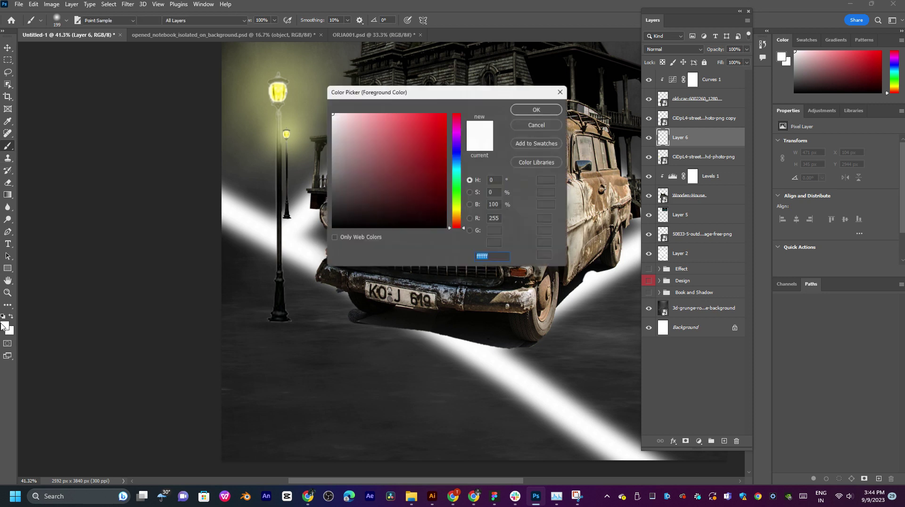
left_click(278, 320)
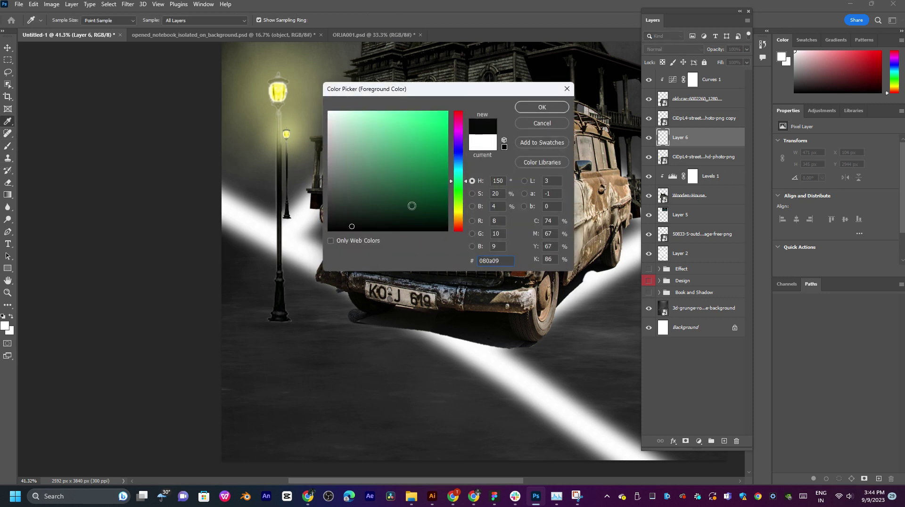
left_click(536, 105)
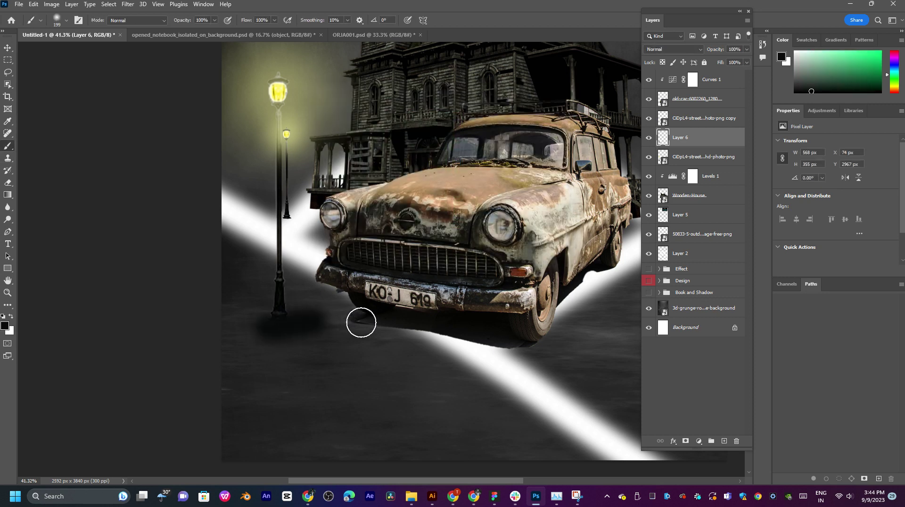
Step: Undo the oversized shadow stroke, reduce the brush to 100 px, and paint dark shadows under both yellow street lamps' bases
key("ctrl+z")
key("bracketleft")
key("bracketleft")
key("bracketleft")
key("bracketleft")
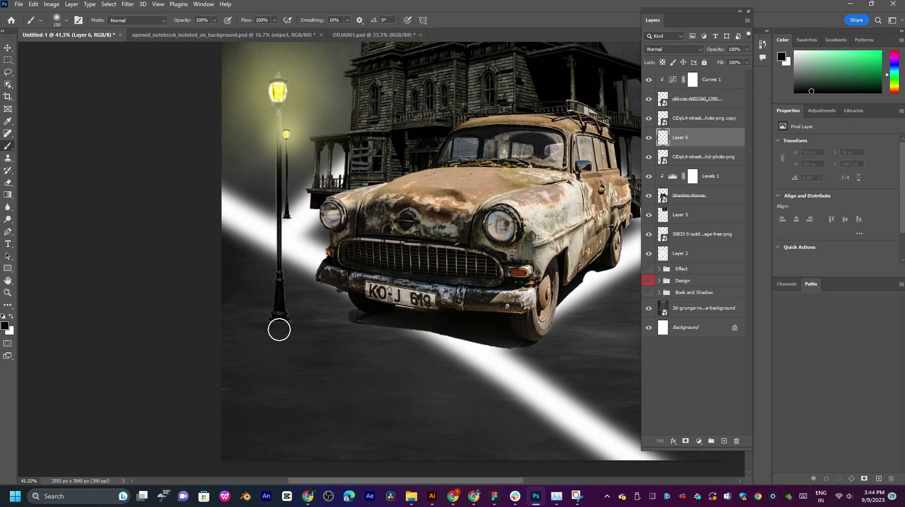
left_click_drag(267, 324, 293, 325)
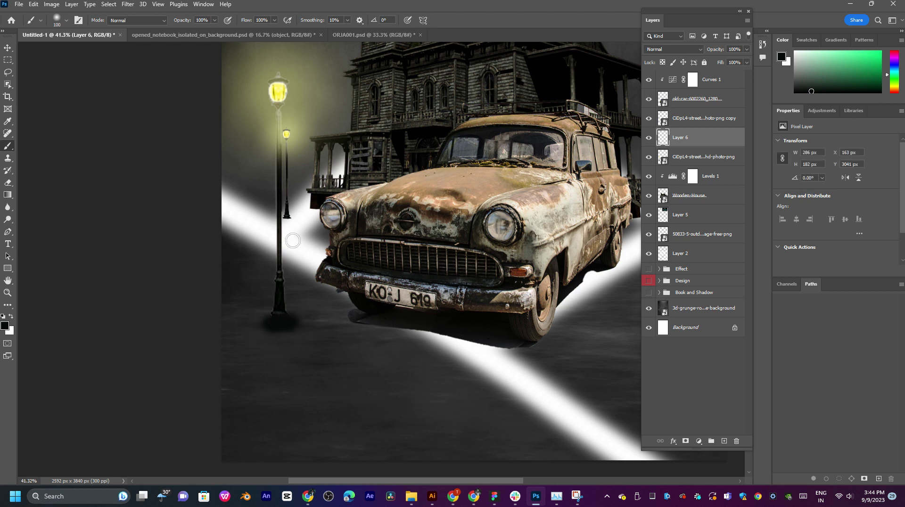
left_click(285, 219)
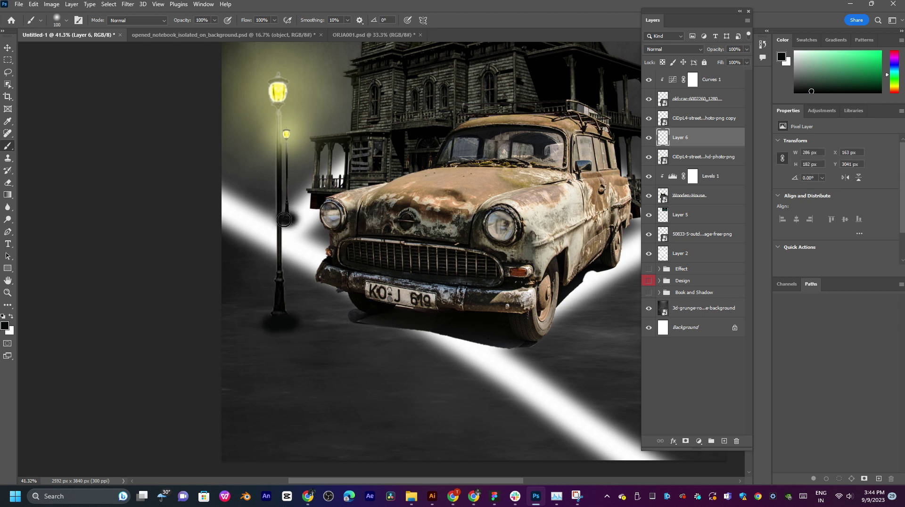
Step: Move the double-headed street lamp up beside the house's right porch, bring its layer to the top of the stack, and deselect it
left_click(7, 47)
key("ctrl+minus")
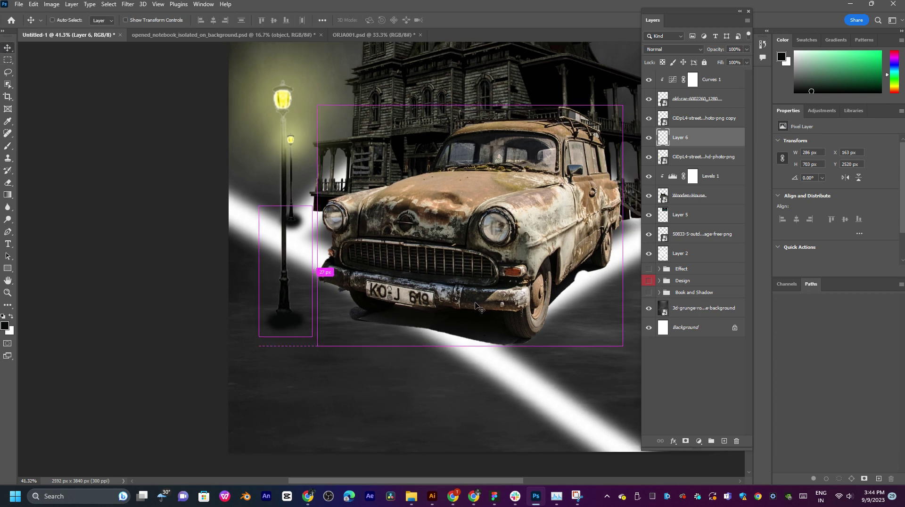
left_click_drag(556, 269, 435, 301)
left_click_drag(495, 284, 473, 161)
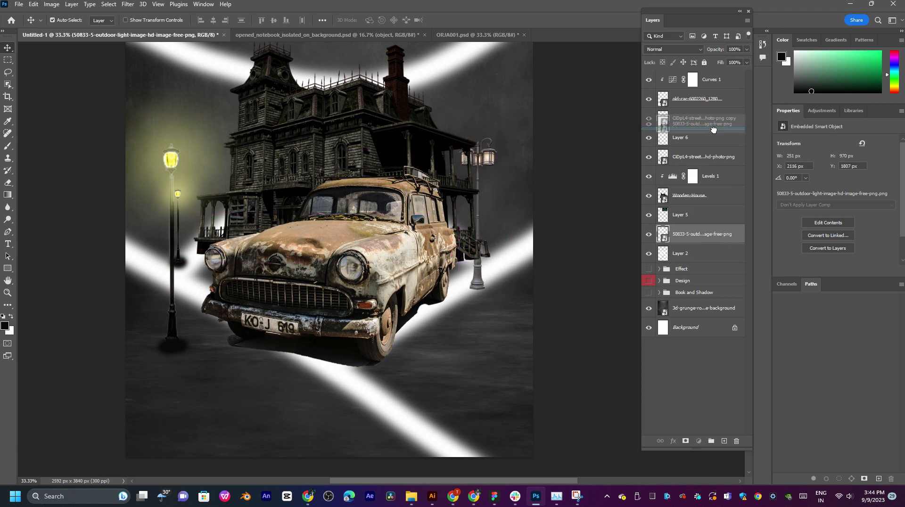
key("ctrl+shift+bracketright")
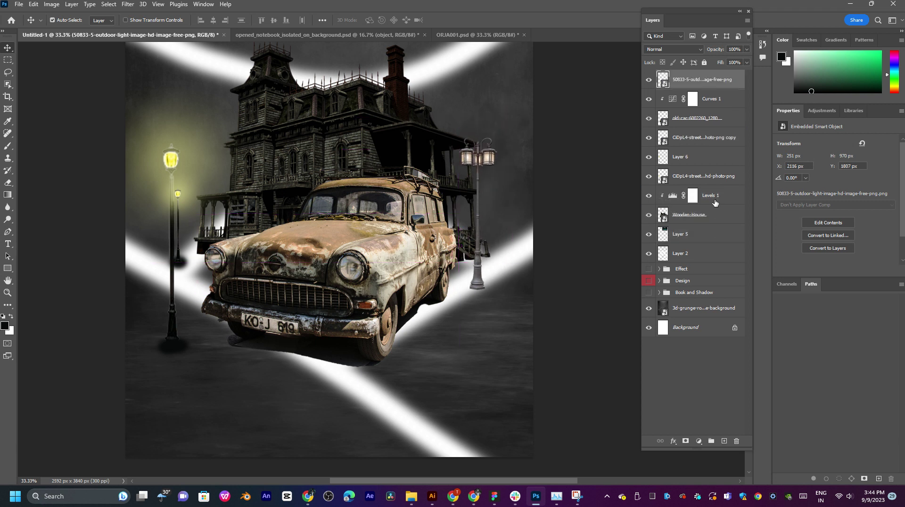
left_click_drag(481, 160, 445, 214)
left_click(572, 187)
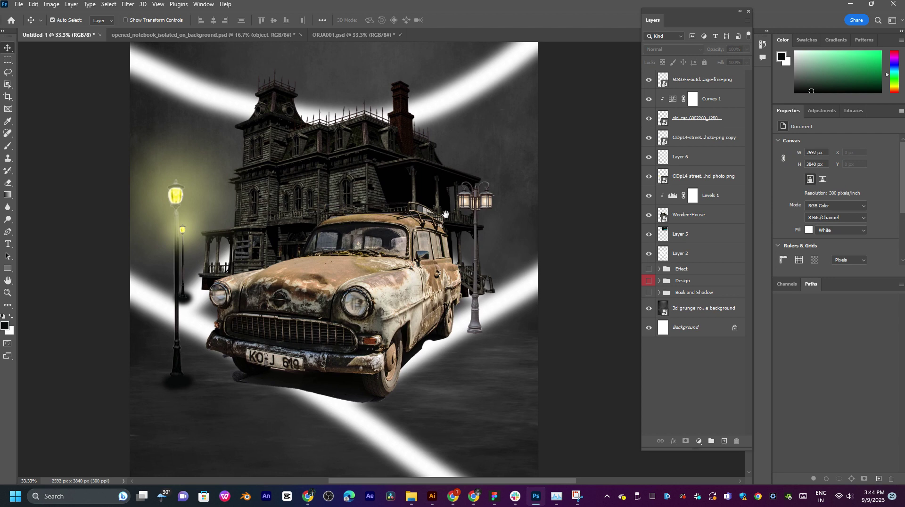
scroll(445, 215, "down", 5)
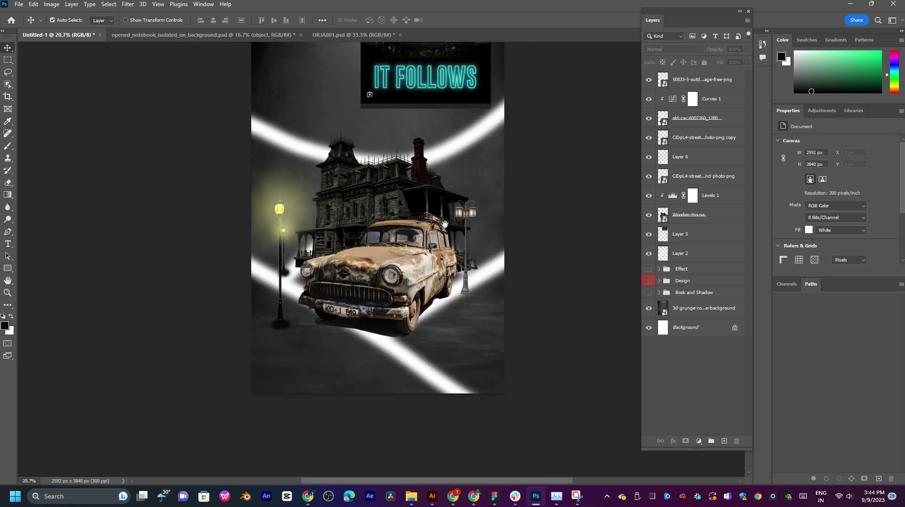
Step: Save the poster as a Photoshop file named 02 in the movie poster folder
key("ctrl+s")
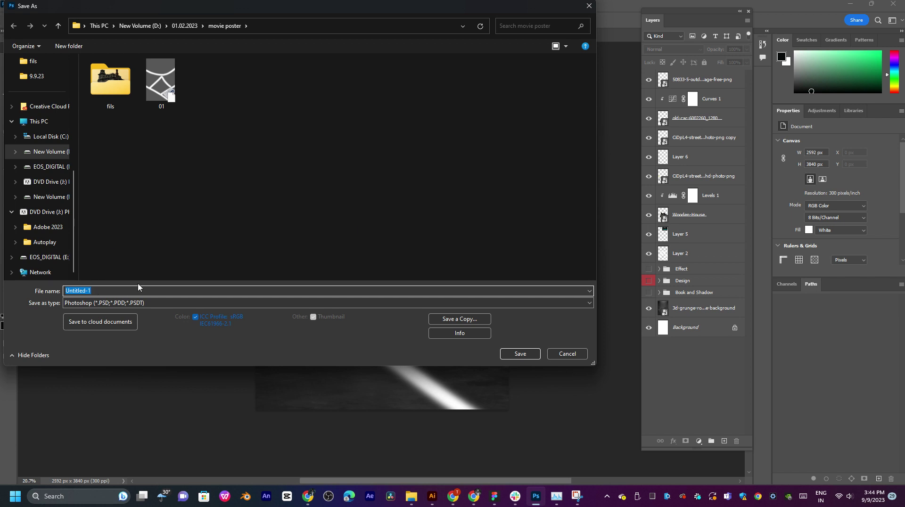
type("02")
key("Return")
key("Return")
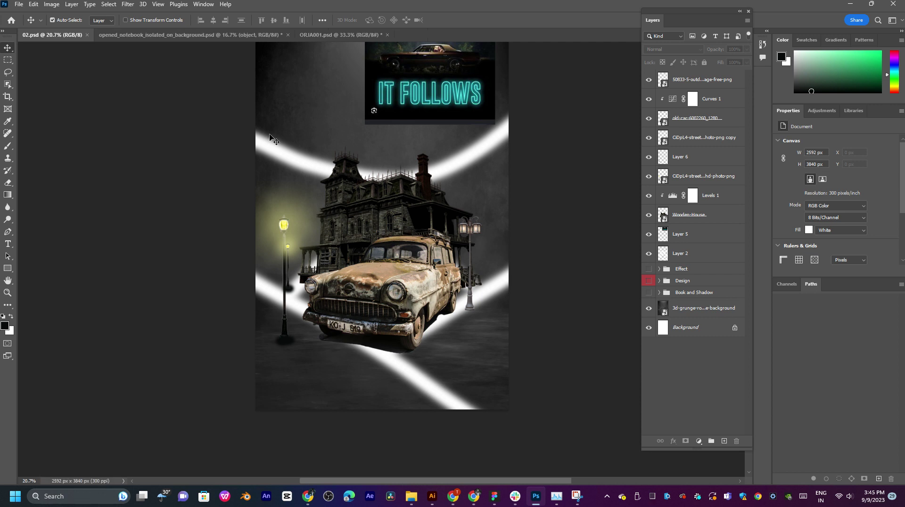
scroll(601, 289, "up", 3)
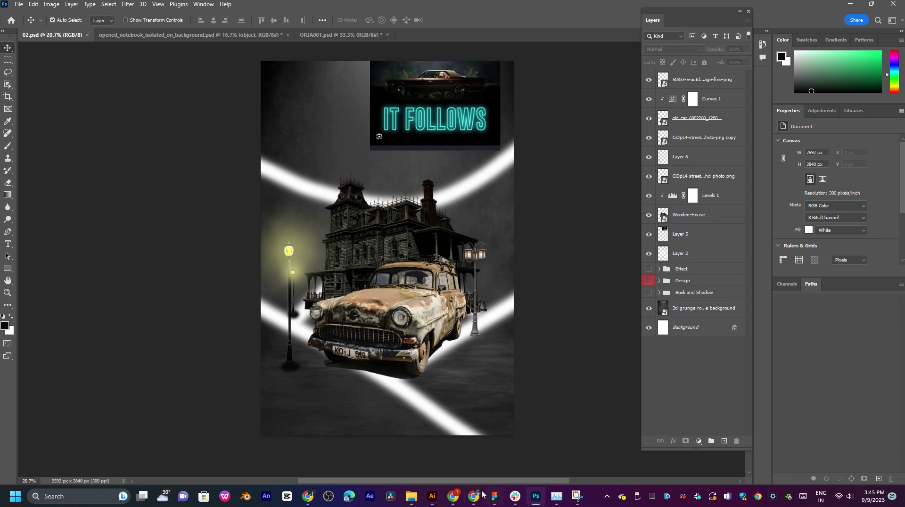
Step: Switch to File Explorer and open the opened_notebook_isolated_on_background PSD from the fils folder in Photoshop
mouse_move(472, 499)
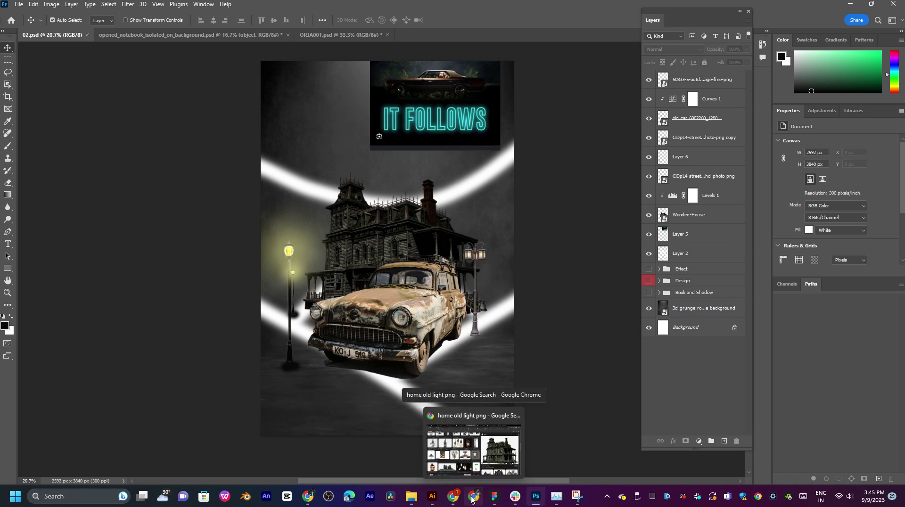
mouse_move(411, 497)
left_click(641, 467)
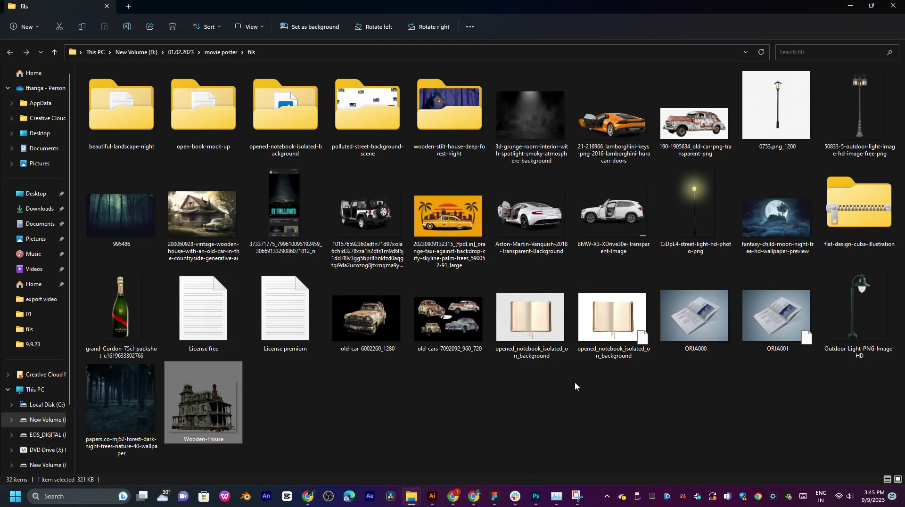
left_click(703, 315)
left_click(611, 336)
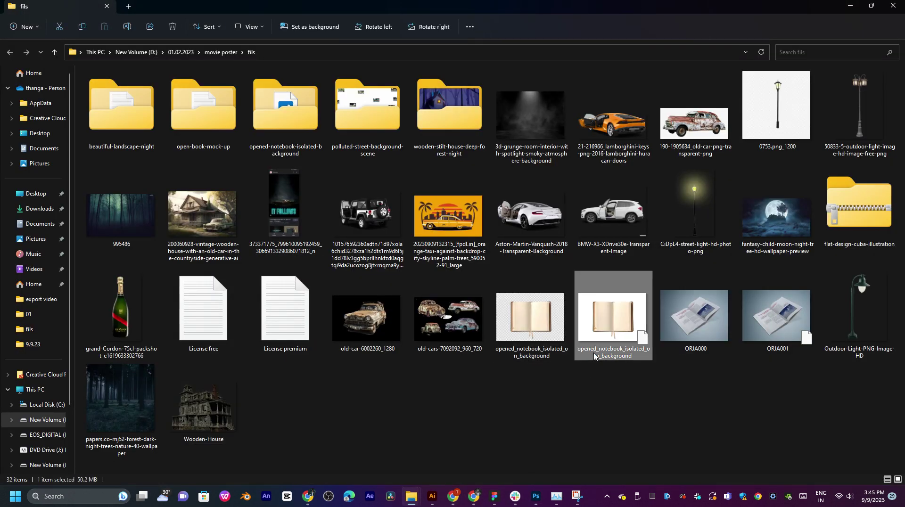
right_click(611, 335)
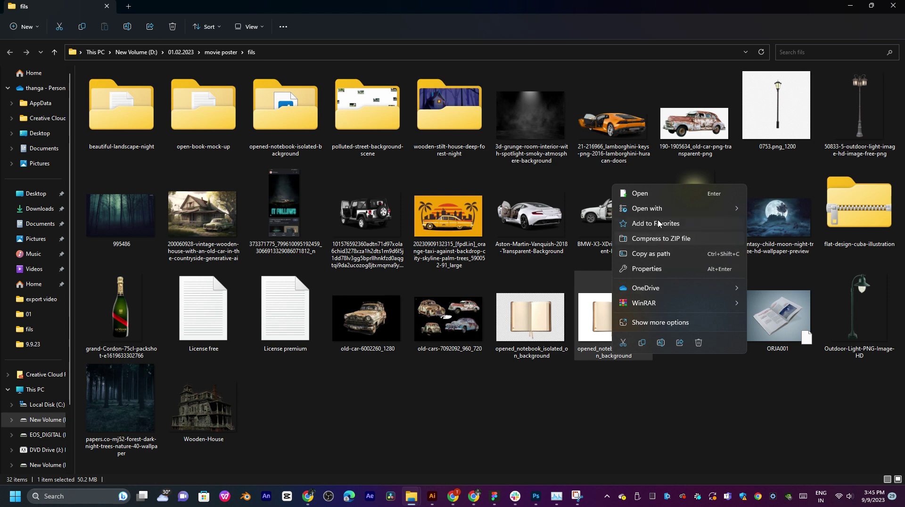
mouse_move(660, 208)
left_click(783, 208)
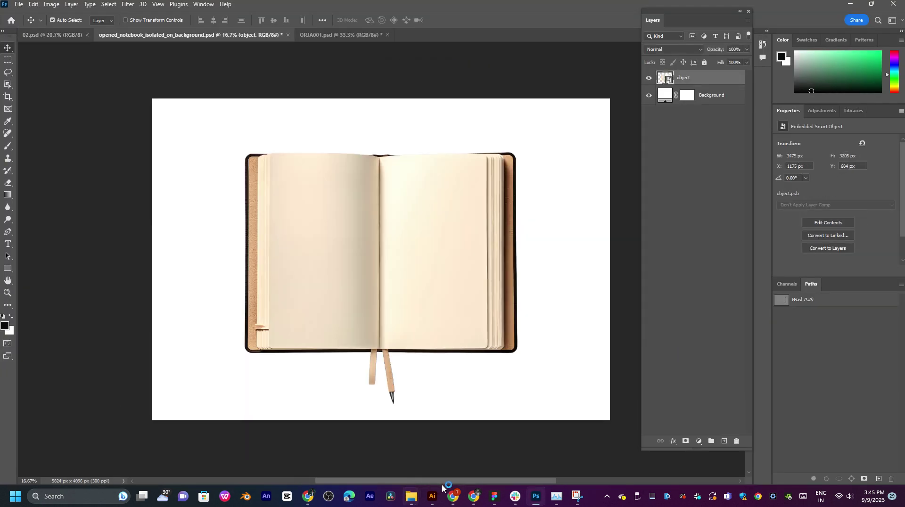
Step: Copy the open notebook object from its document into the 02.psd poster
left_click(355, 37)
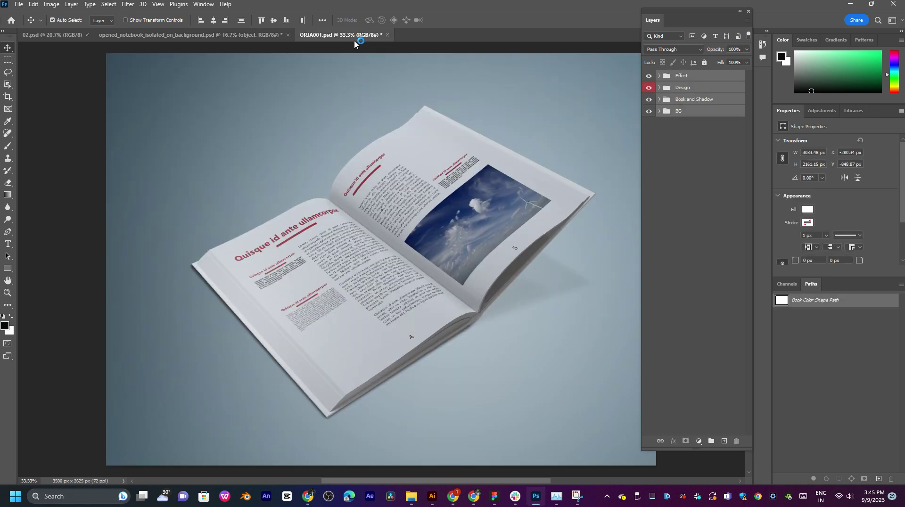
left_click(193, 36)
left_click_drag(453, 259, 423, 255)
Step: Scale the notebook to 34.73% width and 11.83% height, skewing it to look flat beside the car's front wheel
key("ctrl+t")
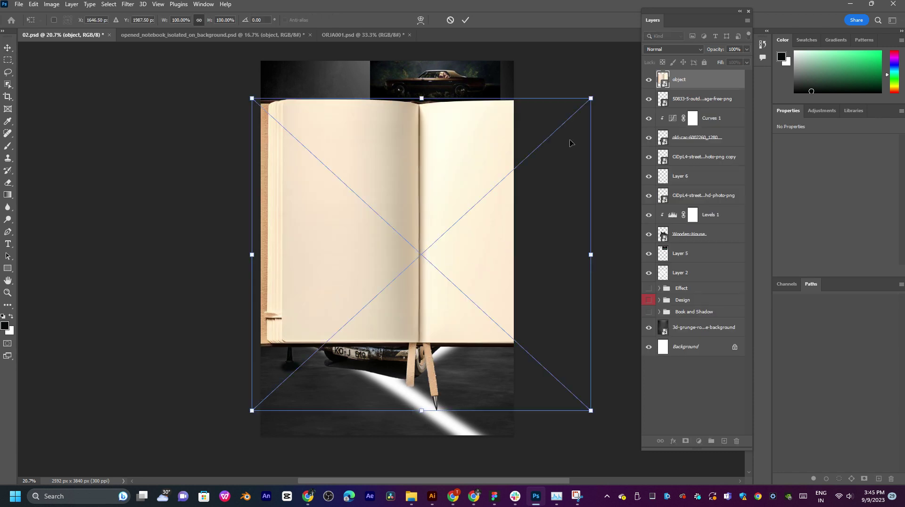
left_click_drag(590, 98, 480, 193)
left_click_drag(453, 272, 477, 386)
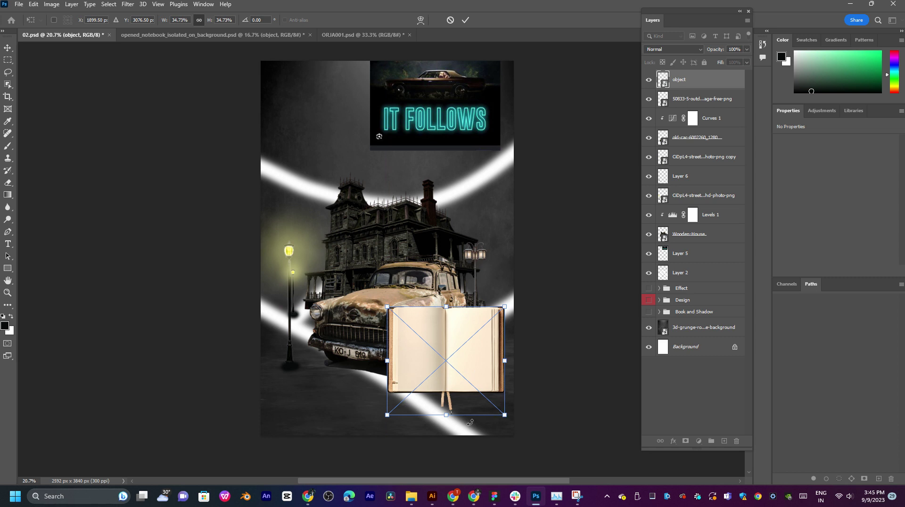
left_click_drag(470, 417, 448, 350)
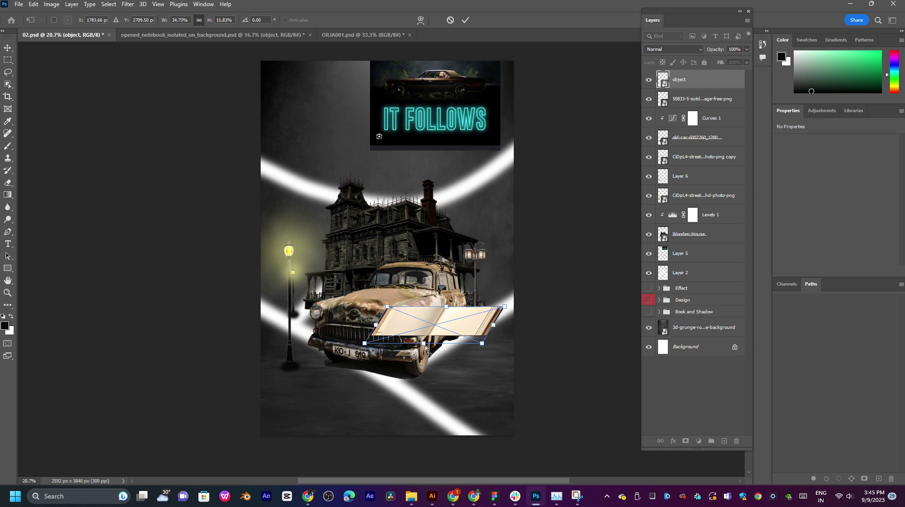
key("Return")
Step: Try the notebook on the ground below the car, delete its layer, and clear the layer selection
left_click_drag(466, 330, 359, 408)
key("Delete")
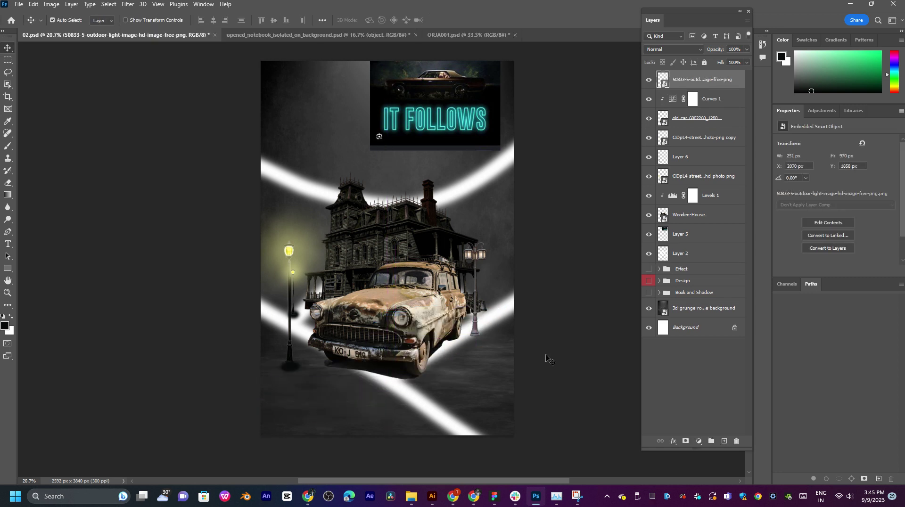
left_click(603, 313)
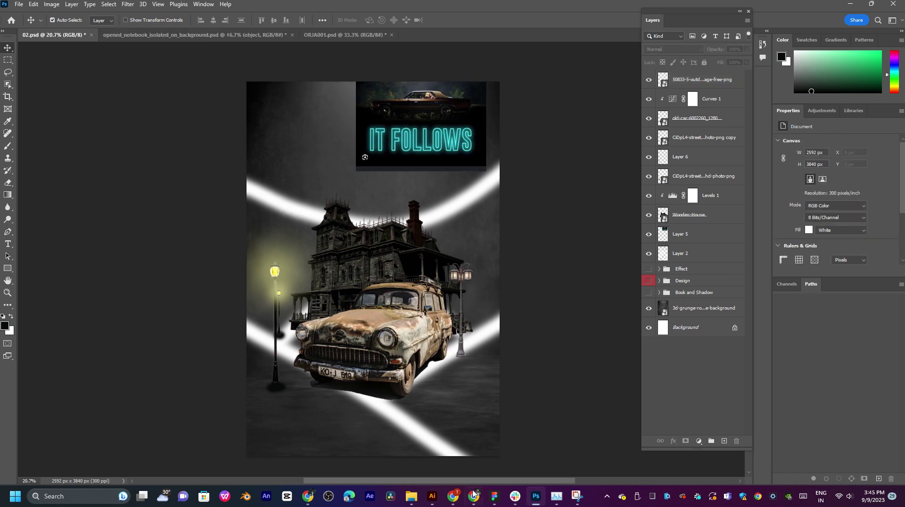
Step: Switch to Chrome and search Google Images for "book old light png"
left_click(474, 496)
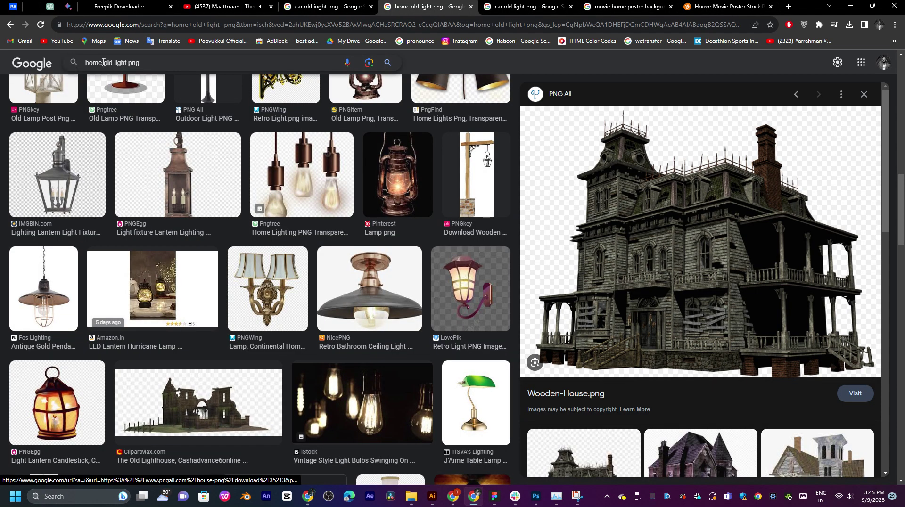
left_click_drag(103, 63, 68, 66)
type("b")
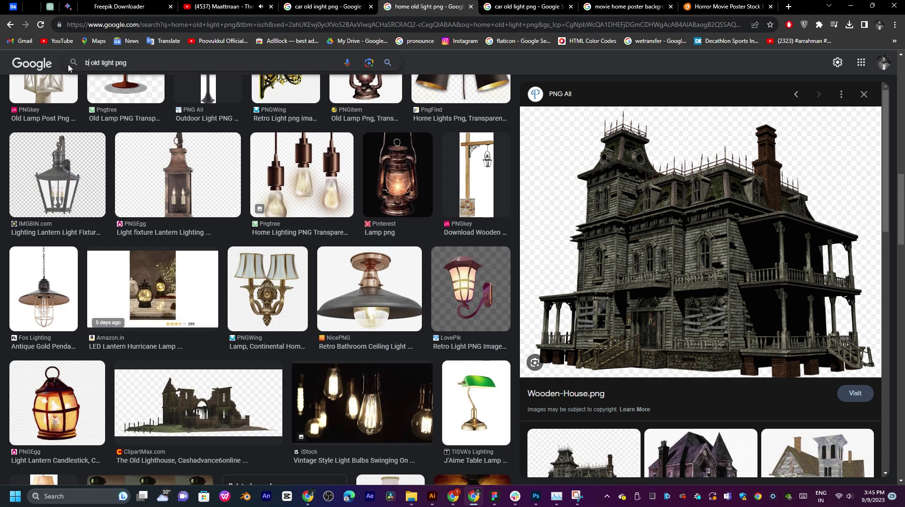
type("ook")
key("Return")
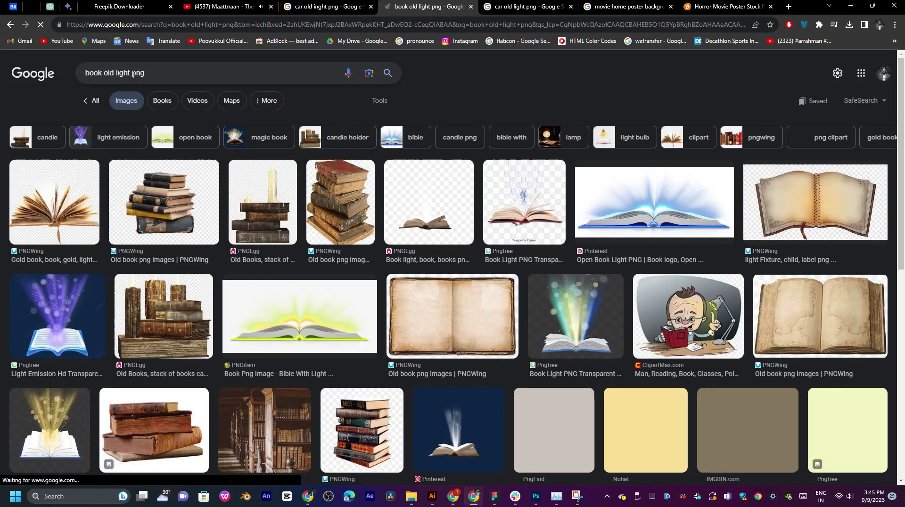
Step: Preview the small PNGEgg open book, the spiral-bound vintage book and the blank old book, and examine their related images
left_click(443, 225)
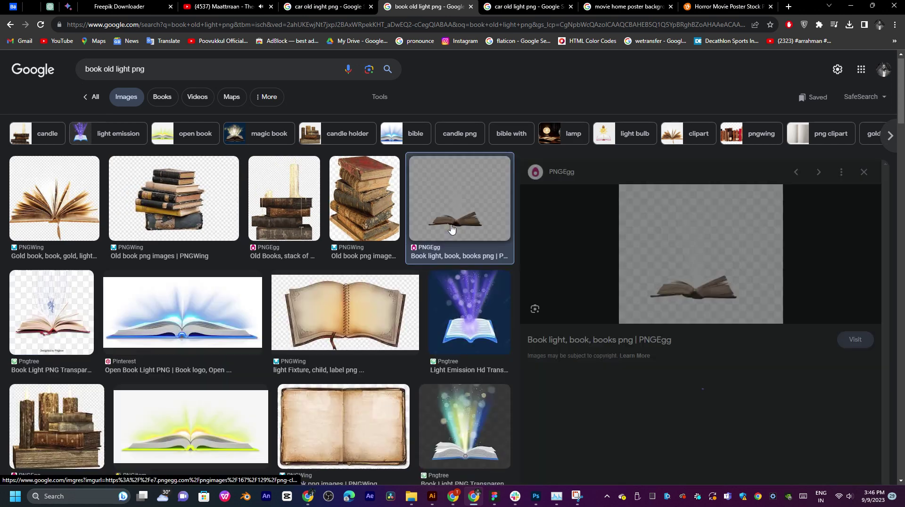
scroll(702, 316, "down", 3)
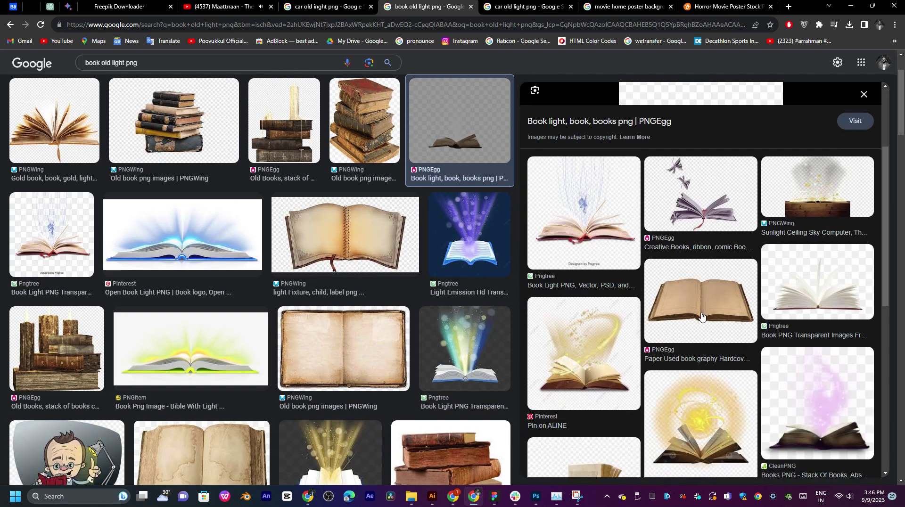
scroll(701, 315, "down", 3)
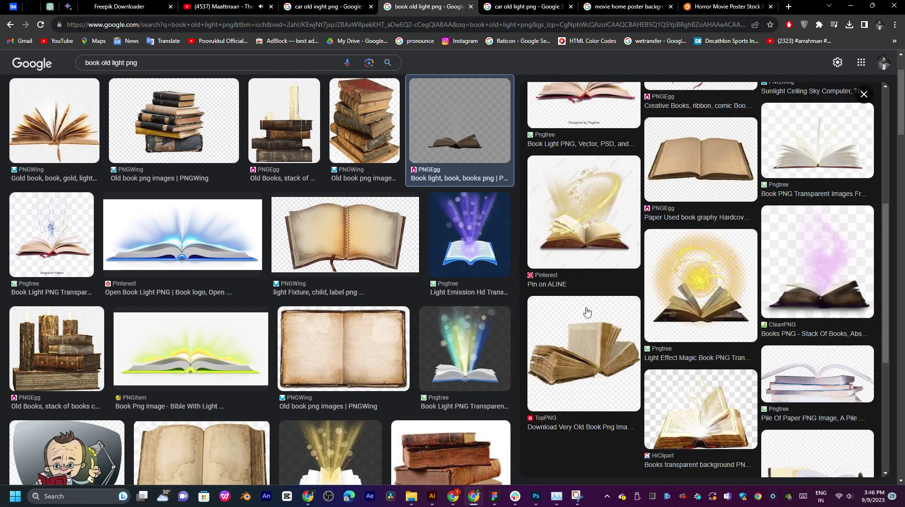
left_click(356, 331)
left_click(374, 245)
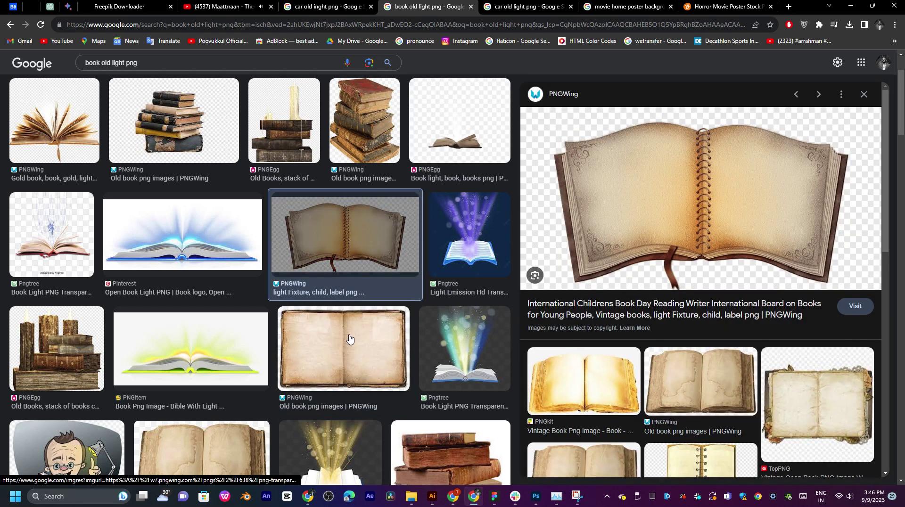
left_click(349, 339)
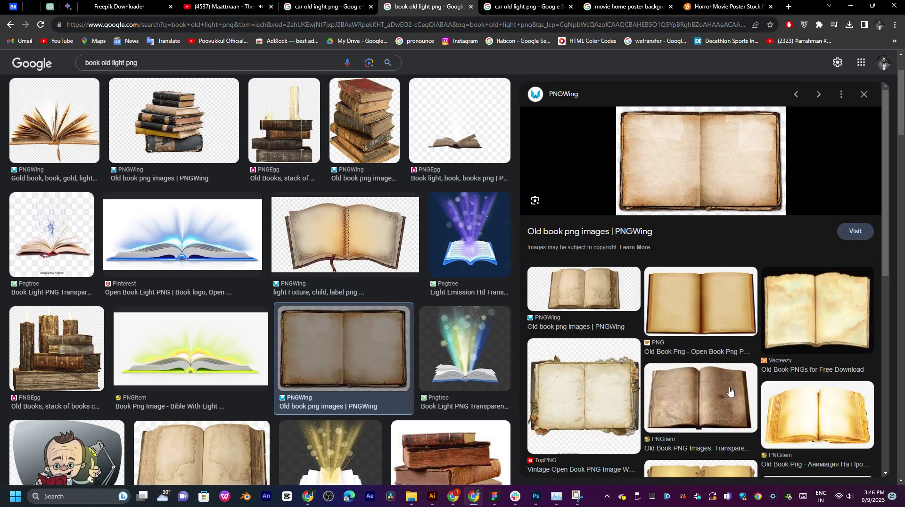
scroll(730, 391, "down", 4)
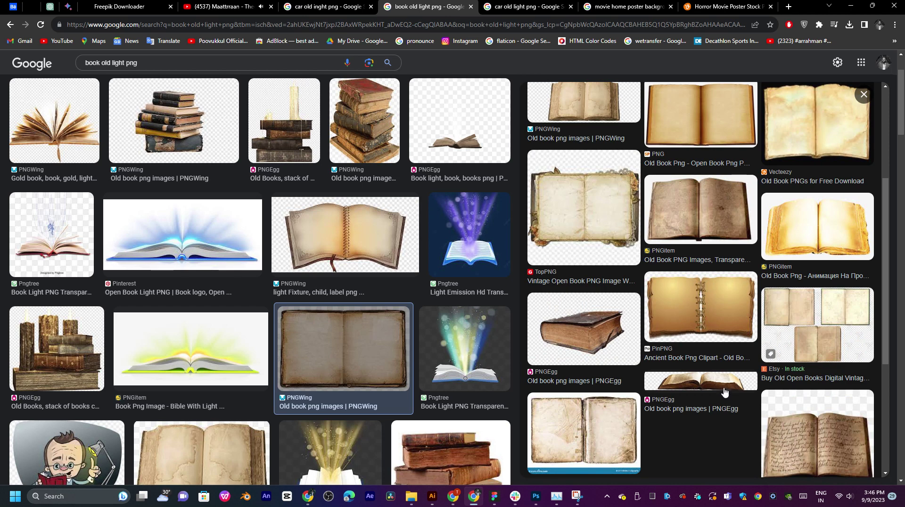
Step: Preview the book stack with candles and the tilted PngFind old book, and examine their related images
left_click(69, 342)
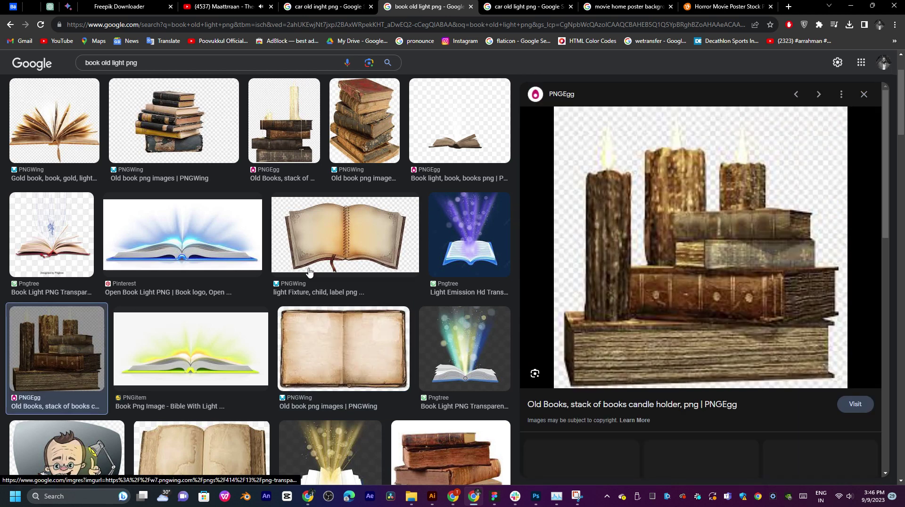
scroll(649, 300, "down", 5)
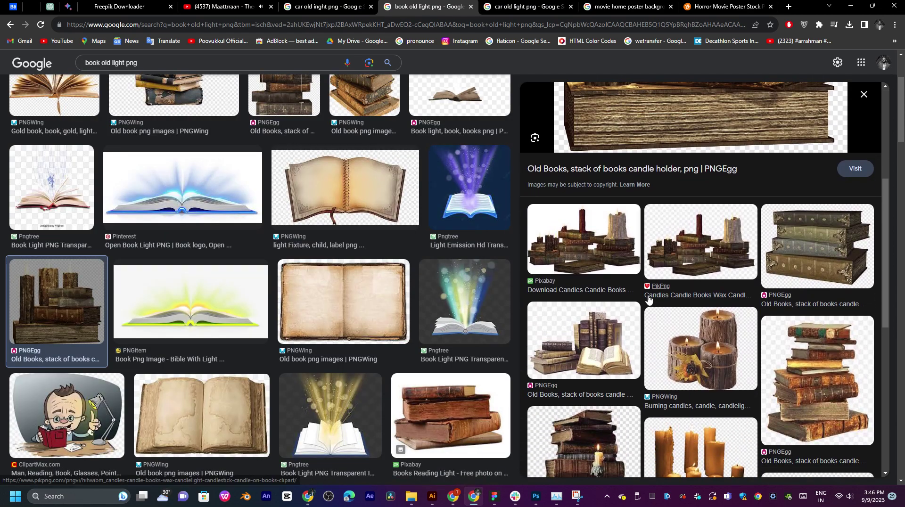
scroll(649, 299, "down", 3)
scroll(419, 326, "down", 4)
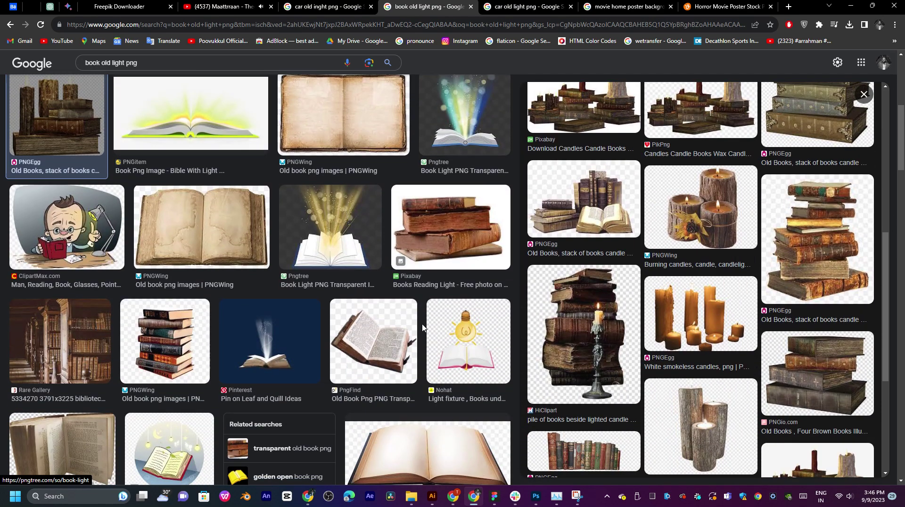
left_click(383, 353)
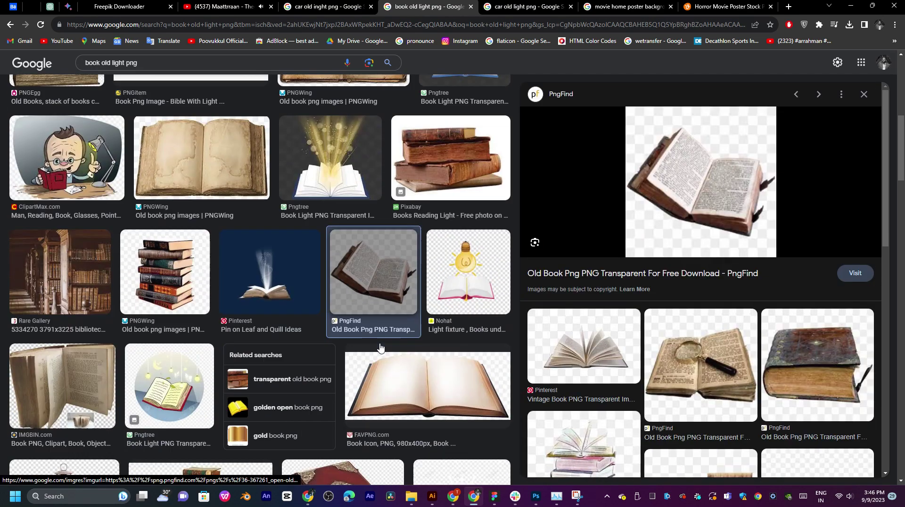
scroll(381, 347, "down", 2)
scroll(747, 368, "down", 3)
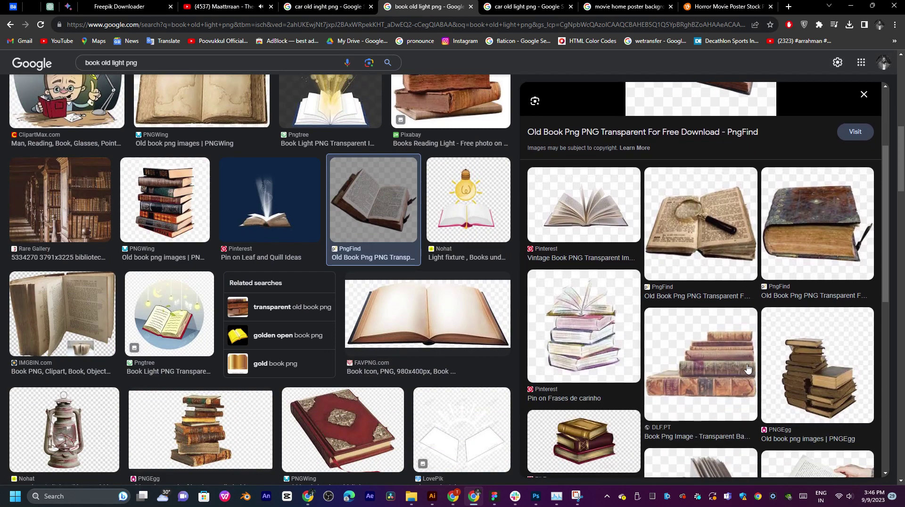
scroll(747, 368, "down", 7)
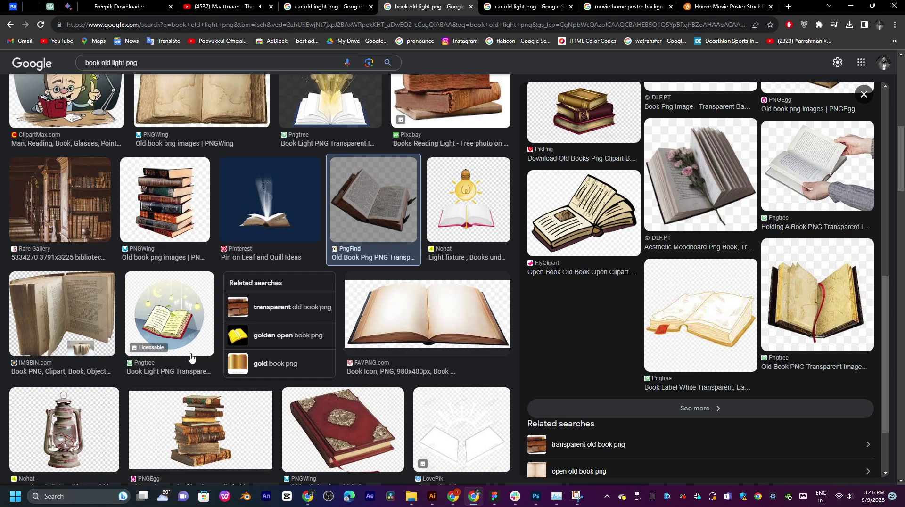
Step: Preview the upright old book from IMGBIN.com and look through the image results for other old books
left_click(86, 334)
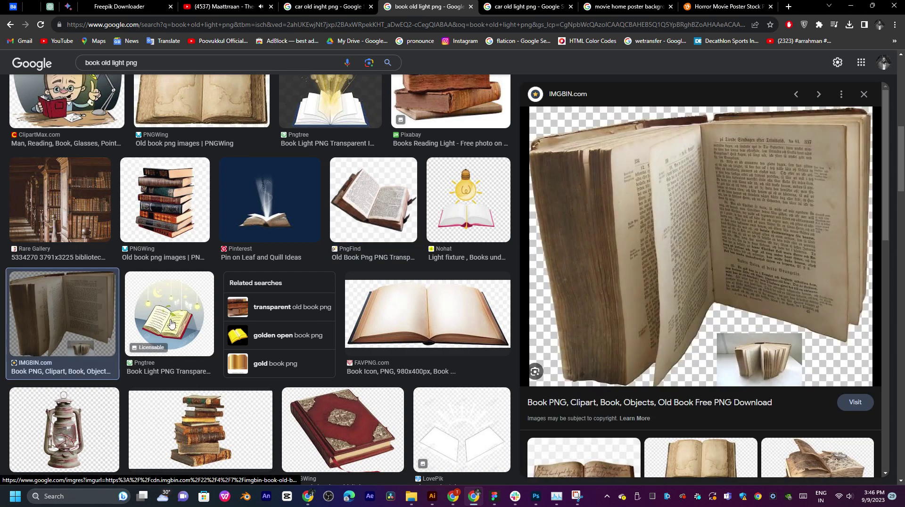
scroll(173, 324, "down", 2)
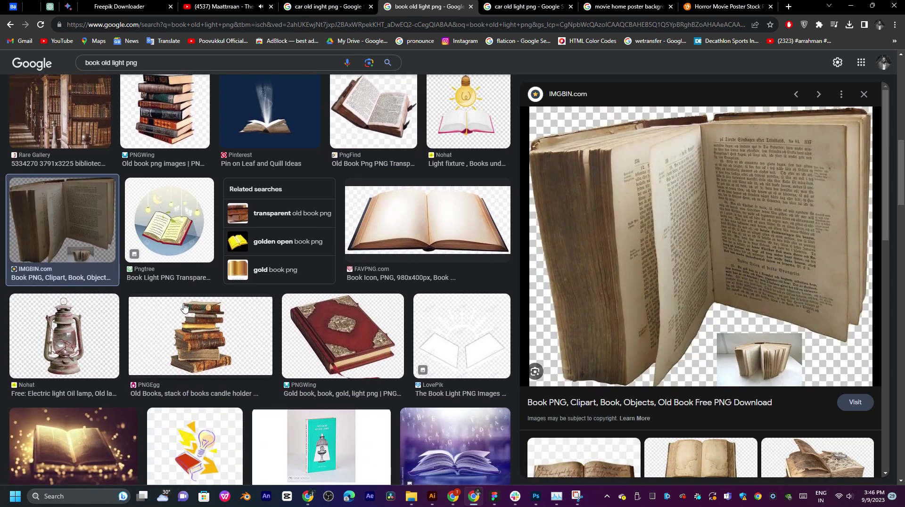
scroll(193, 296, "down", 4)
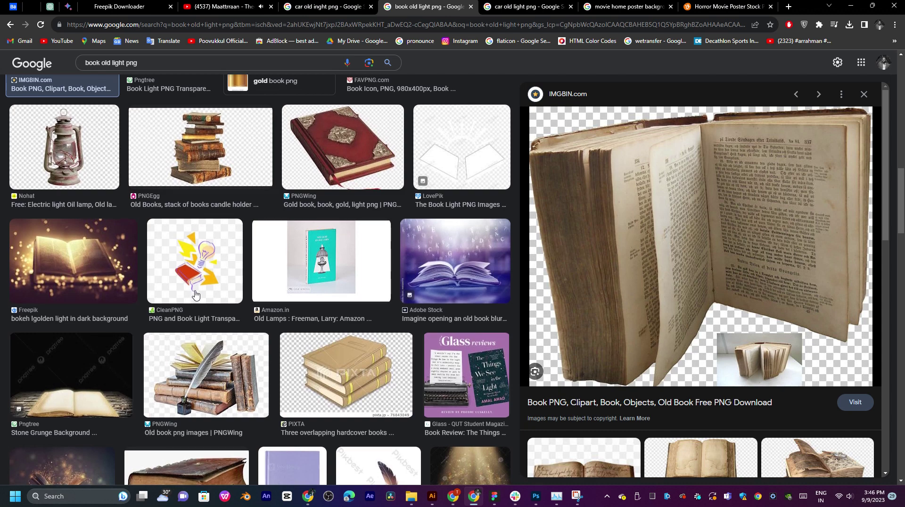
scroll(196, 295, "down", 5)
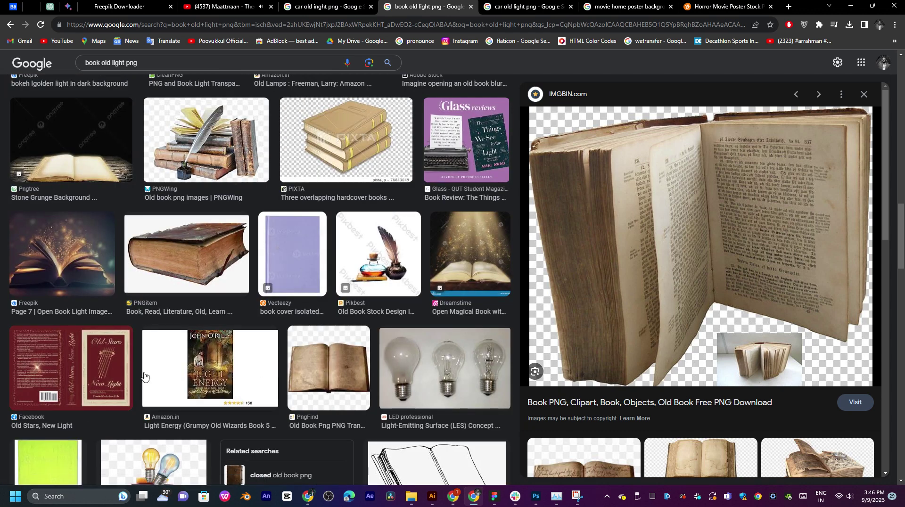
scroll(262, 368, "down", 5)
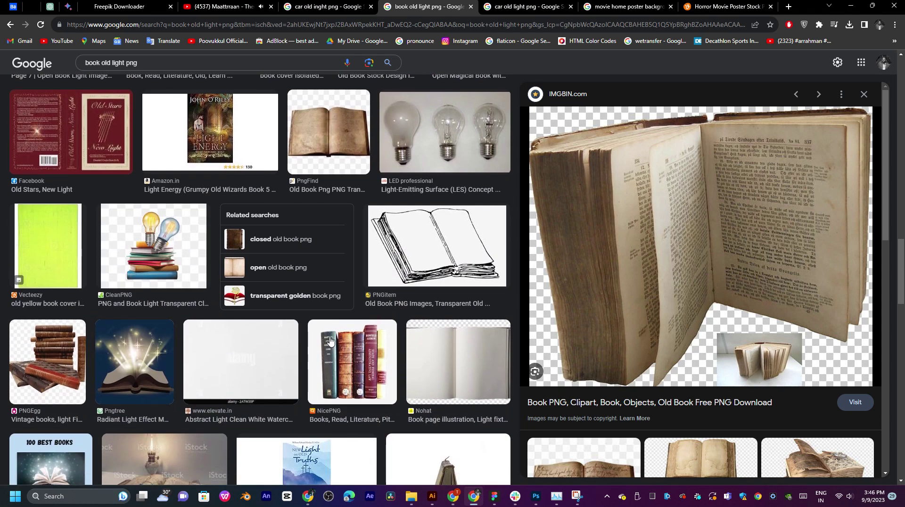
scroll(330, 342, "down", 4)
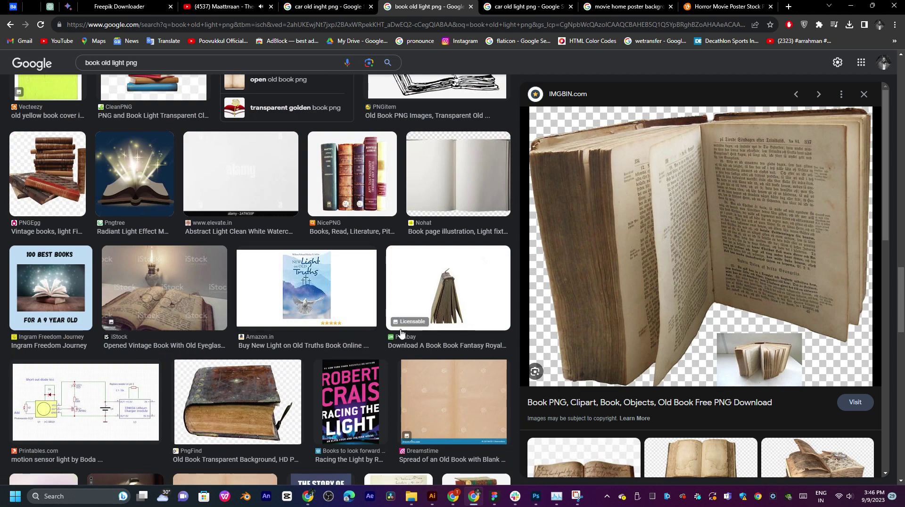
scroll(401, 333, "down", 6)
scroll(832, 213, "down", 6)
Step: Preview the PNGWing open book with a compass, examine its related images, and look further through the results
left_click(833, 213)
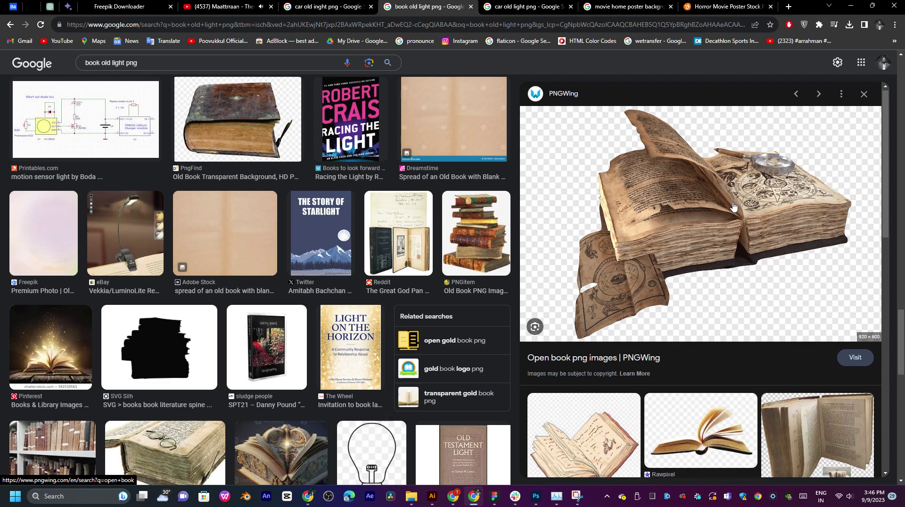
scroll(733, 206, "down", 1)
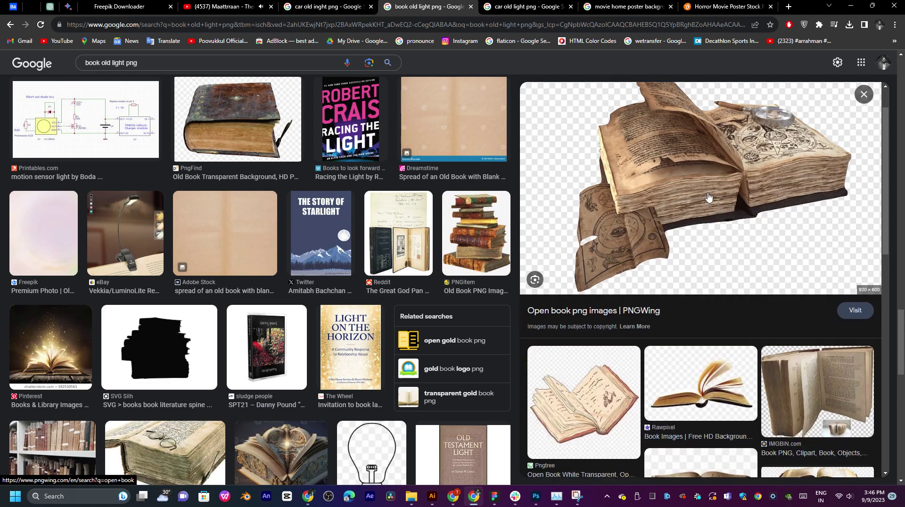
scroll(708, 197, "down", 5)
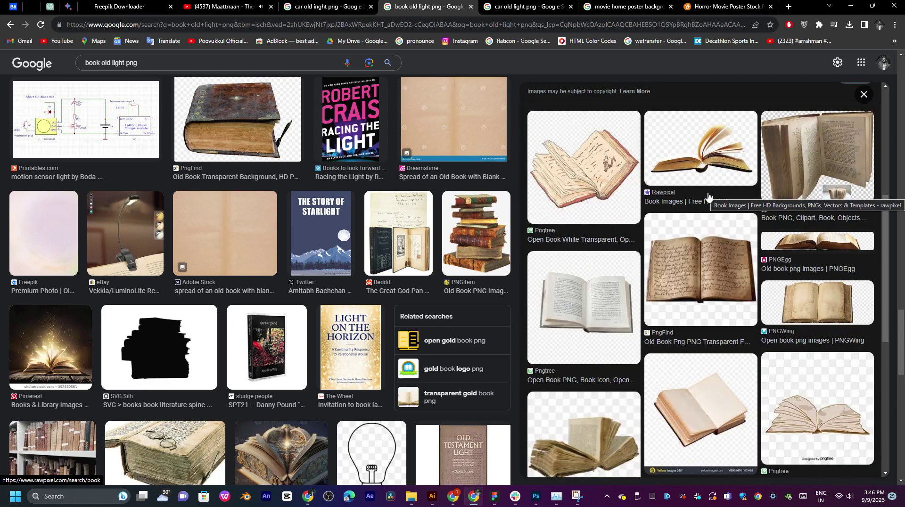
scroll(708, 197, "down", 3)
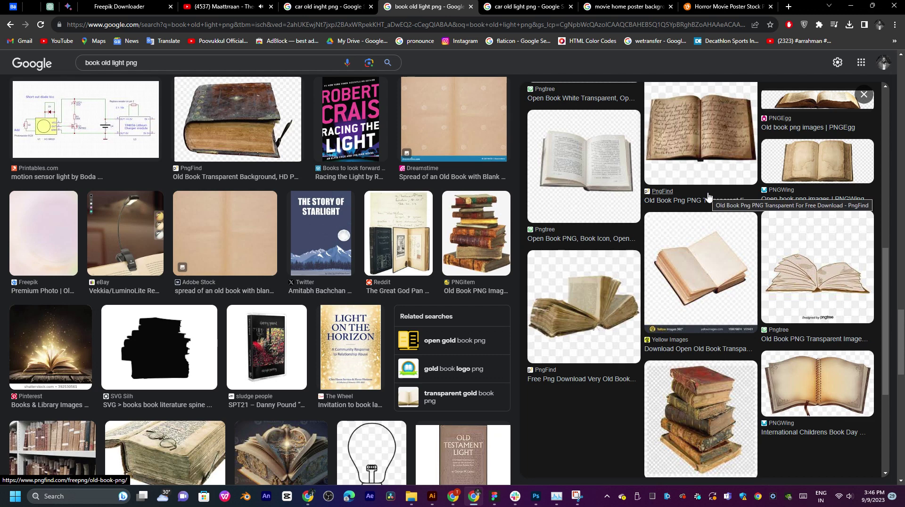
scroll(234, 297, "down", 5)
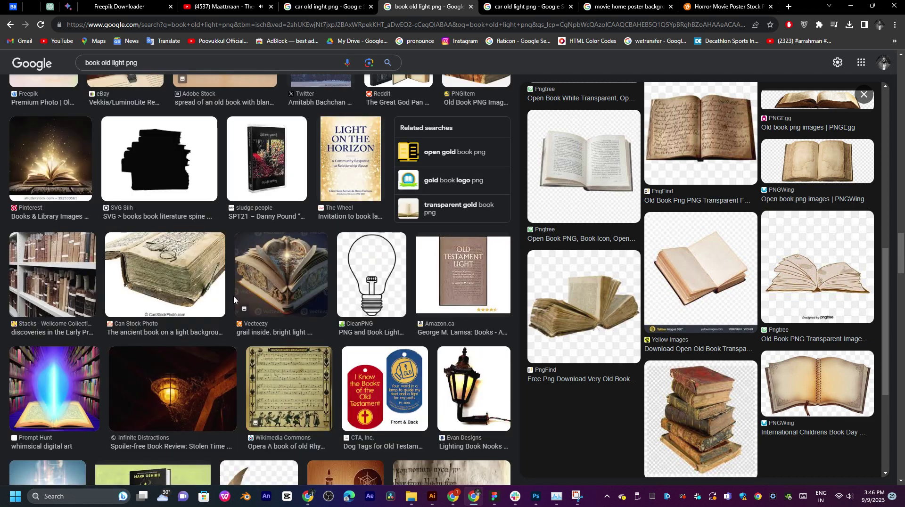
scroll(233, 296, "down", 6)
scroll(237, 299, "down", 5)
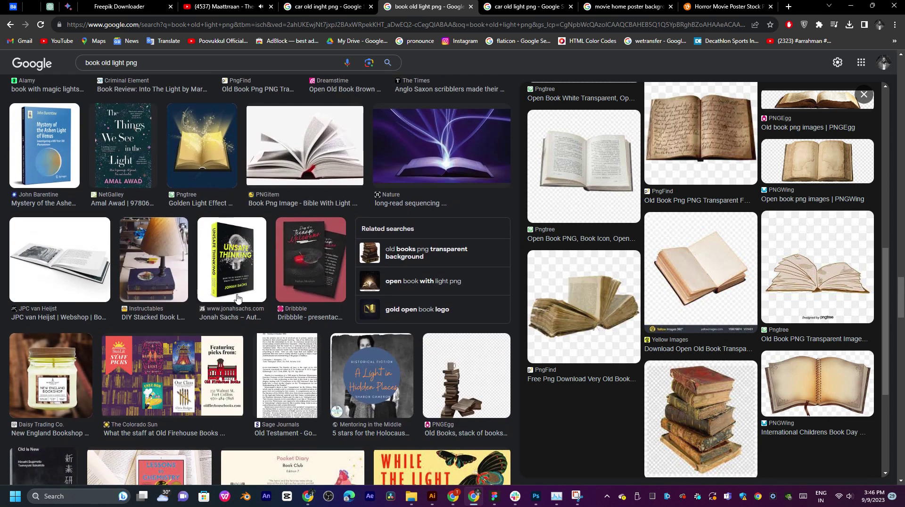
Step: Preview the PNGitem white open book, the Clipart Library fanned-out book and the PNGitem tilted open book, checking related images
left_click(298, 154)
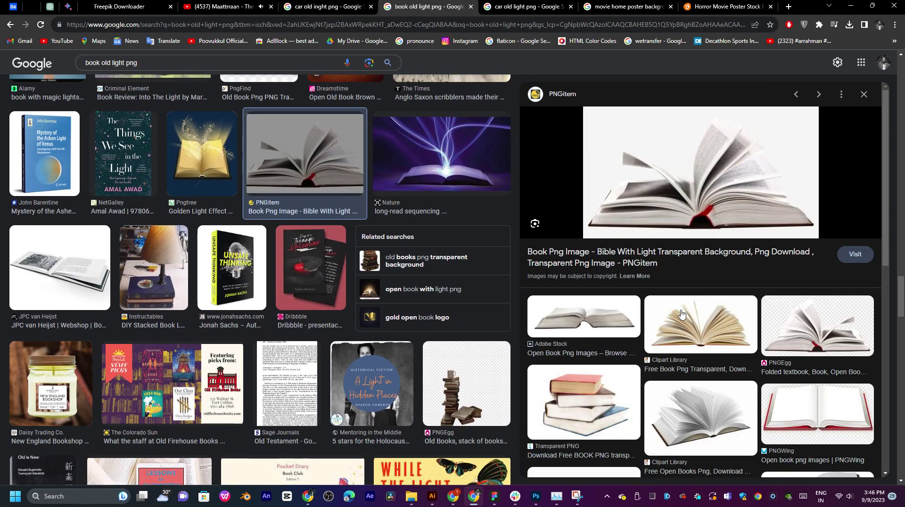
left_click(681, 315)
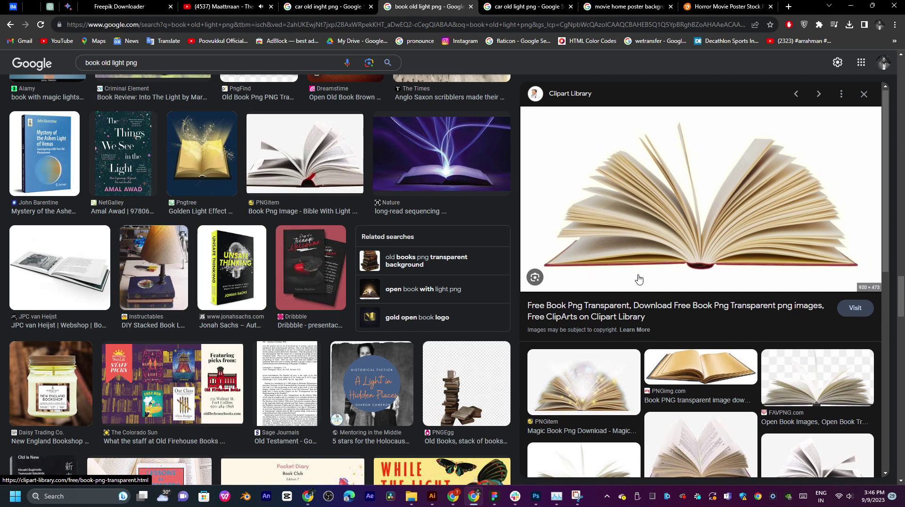
scroll(639, 281, "down", 5)
scroll(639, 280, "down", 1)
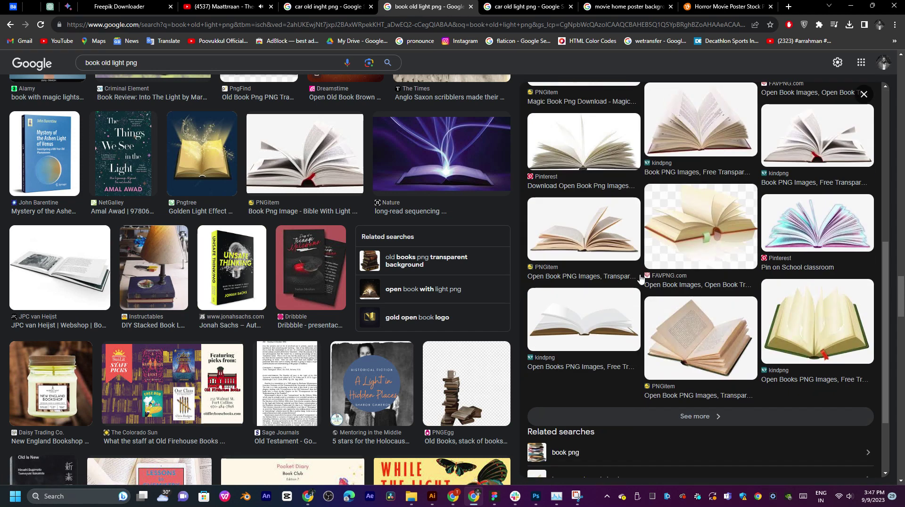
left_click(661, 374)
Step: Look through the remaining image results for a suitable old book and return to the earlier results
scroll(348, 324, "down", 3)
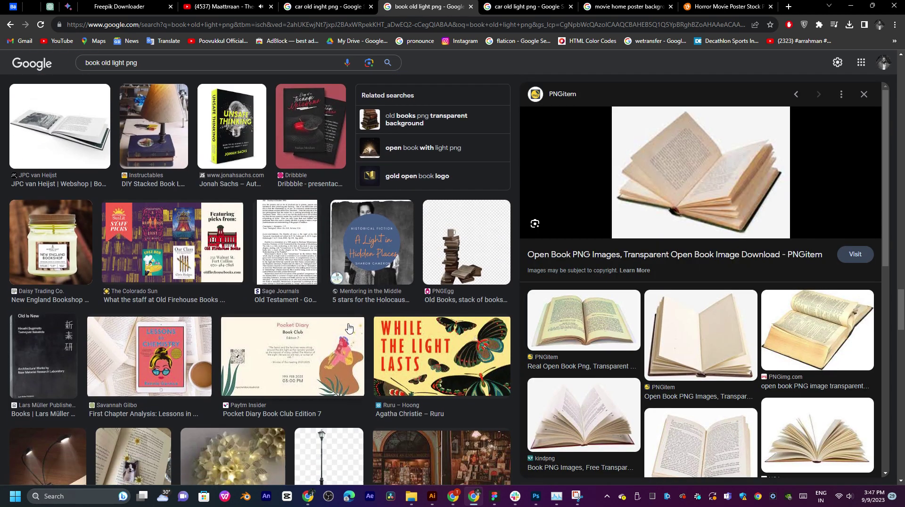
scroll(348, 325, "down", 7)
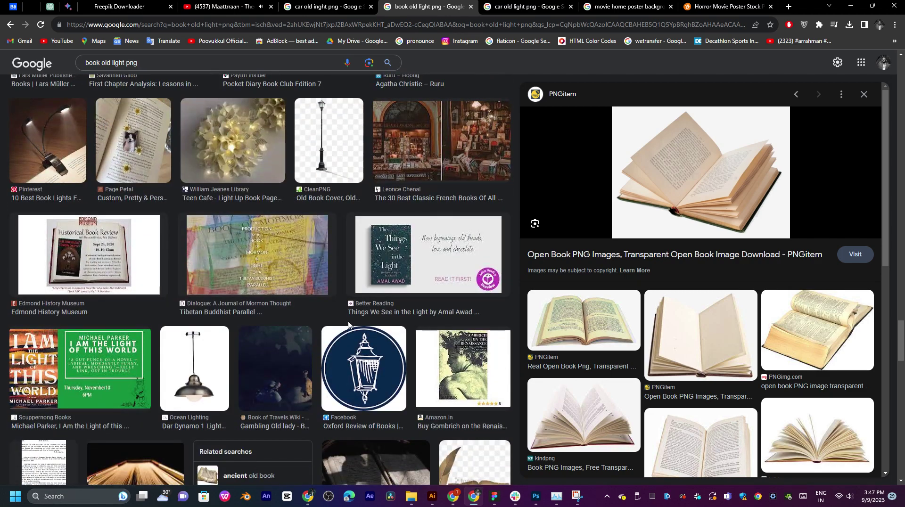
scroll(348, 325, "down", 6)
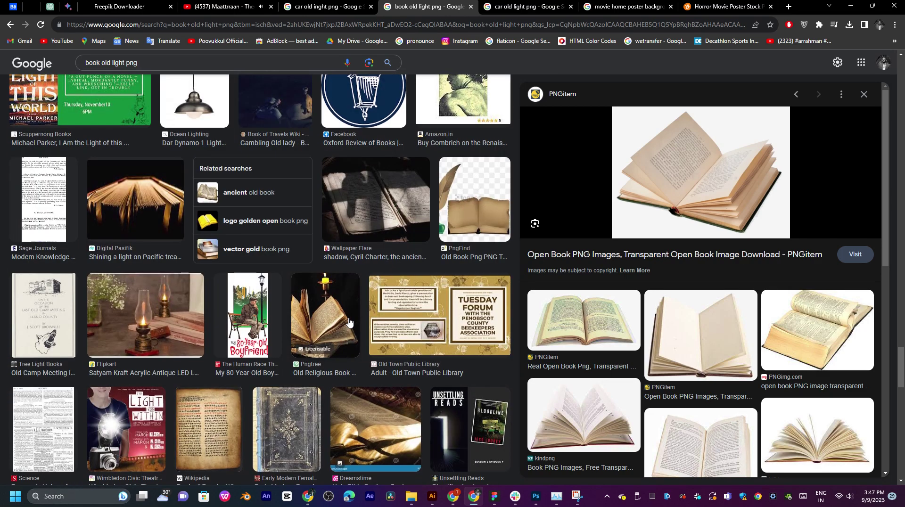
scroll(348, 323, "down", 8)
scroll(252, 243, "down", 10)
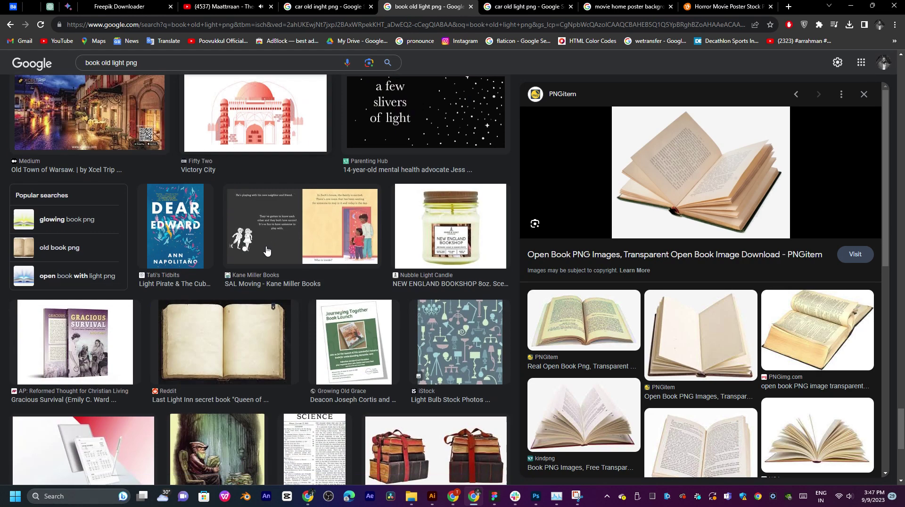
scroll(270, 253, "up", 20)
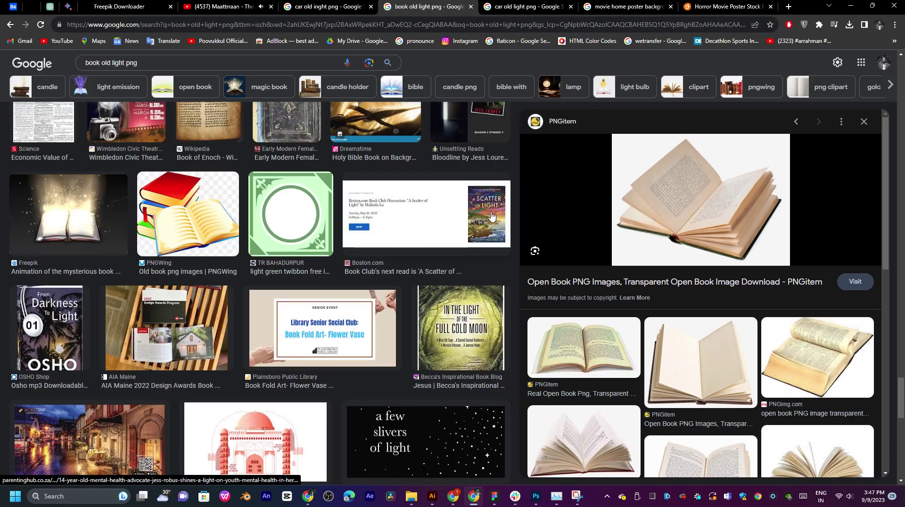
scroll(366, 206, "up", 15)
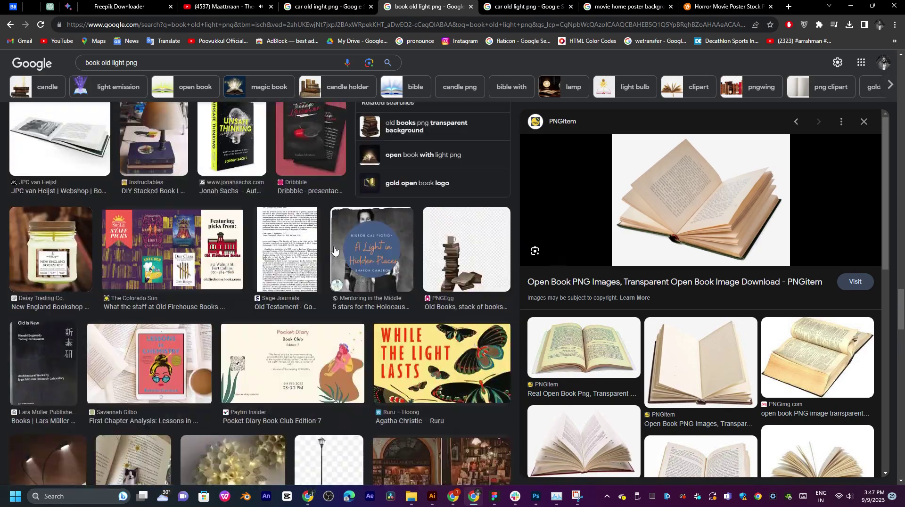
scroll(327, 227, "up", 10)
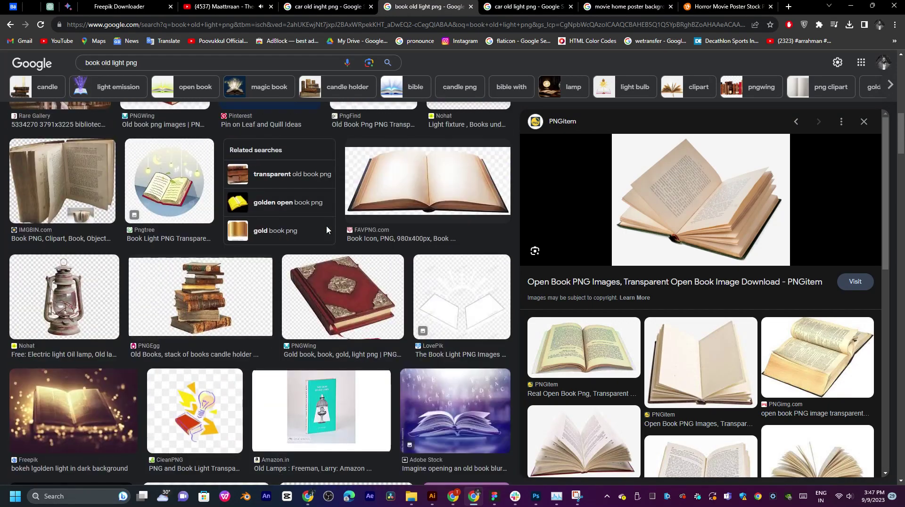
Step: Preview the closed antique book from PNGitem, examine its related images, and preview the blank open notebook from PNGkit
scroll(328, 227, "down", 5)
left_click(208, 255)
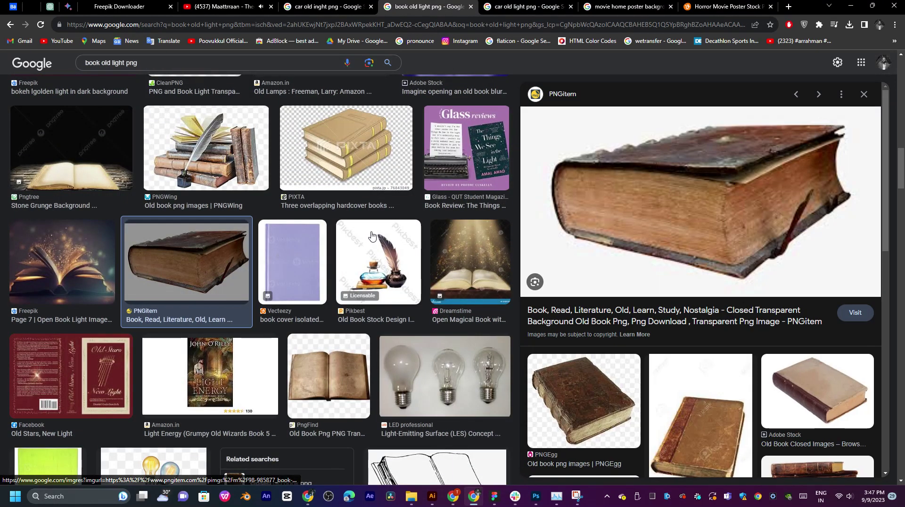
scroll(758, 341, "down", 5)
scroll(758, 341, "up", 5)
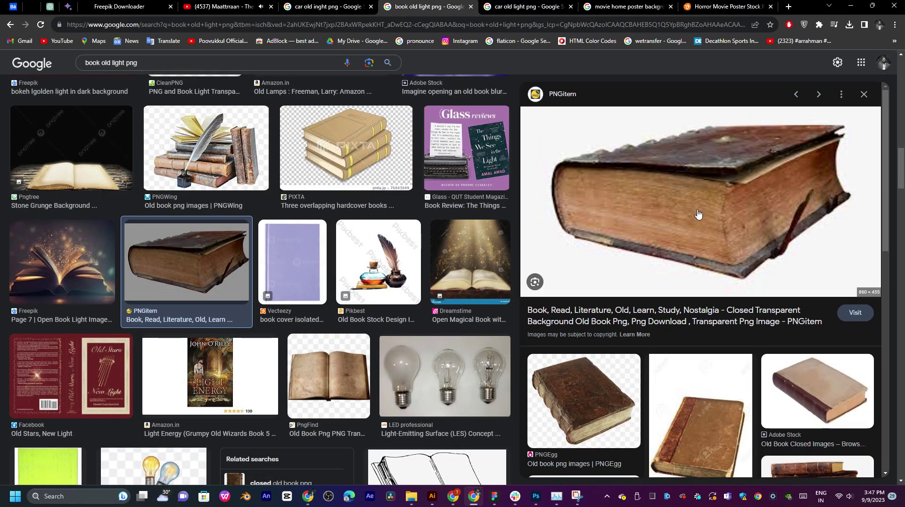
scroll(630, 211, "down", 8)
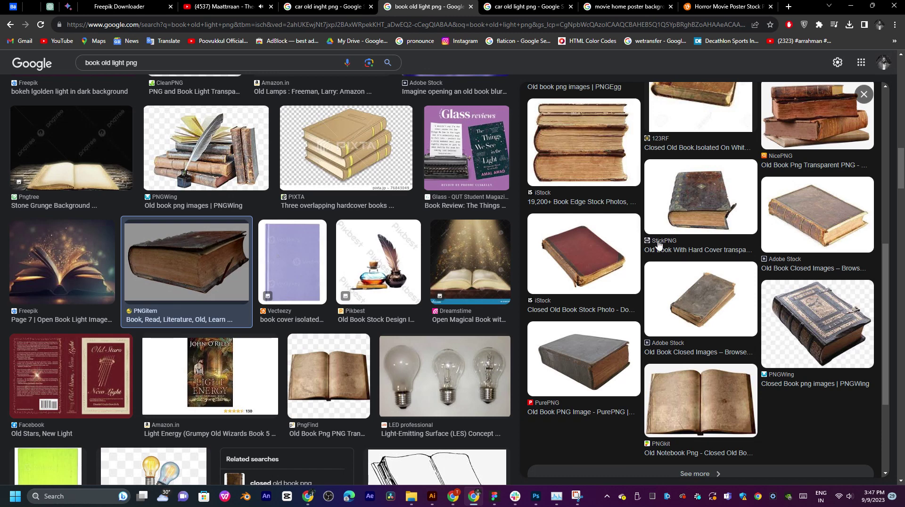
left_click(710, 401)
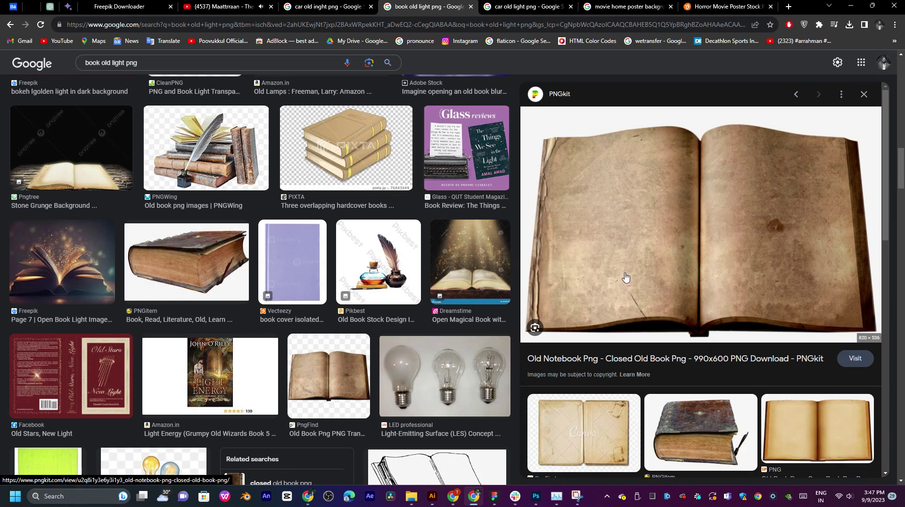
scroll(309, 301, "up", 5)
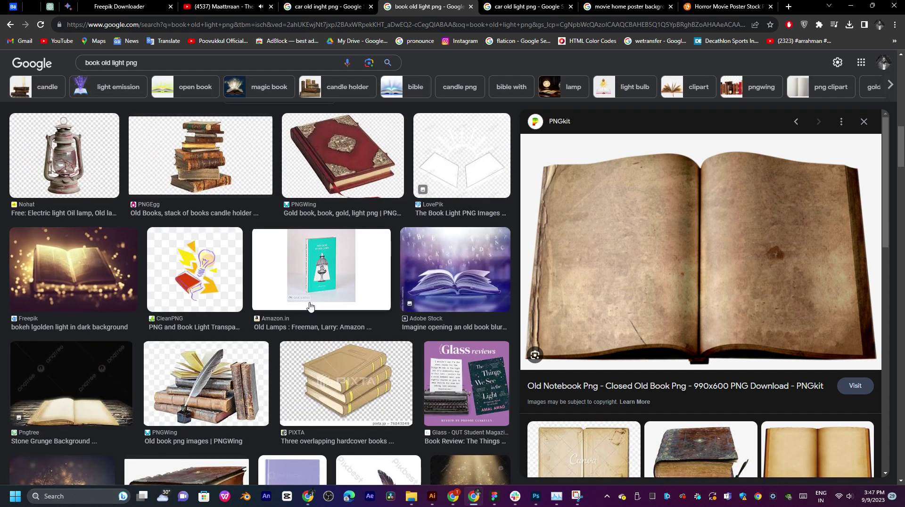
Step: Preview the PNGWing book stack with a quill and the TopPNG very old open book, and examine their related images
left_click(214, 399)
scroll(284, 307, "up", 5)
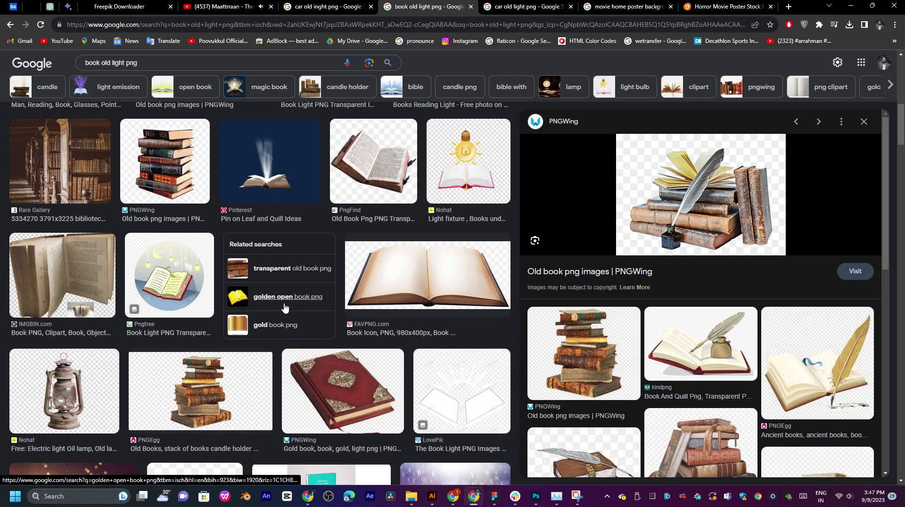
scroll(720, 352, "down", 6)
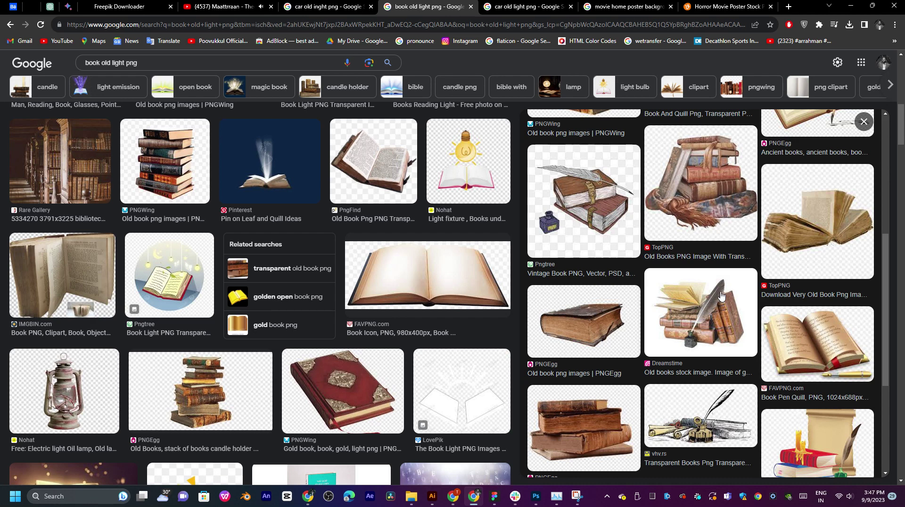
left_click(768, 244)
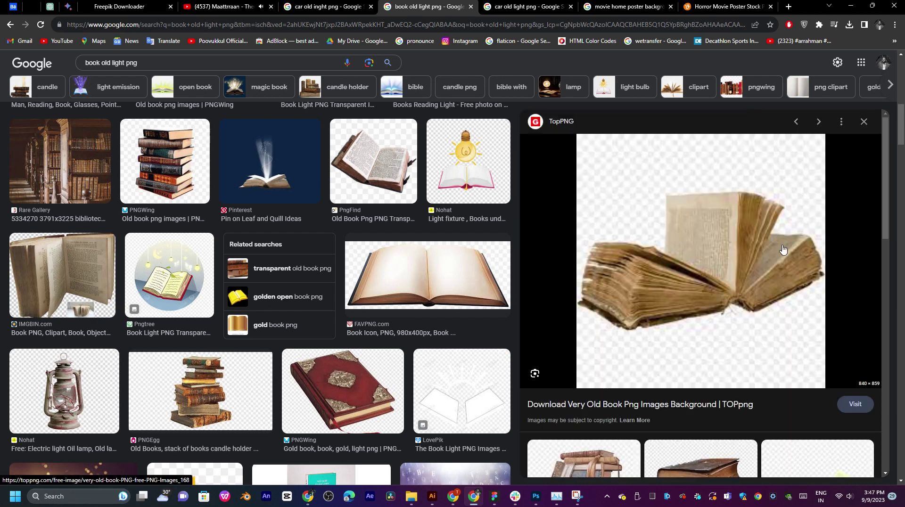
scroll(765, 251, "down", 6)
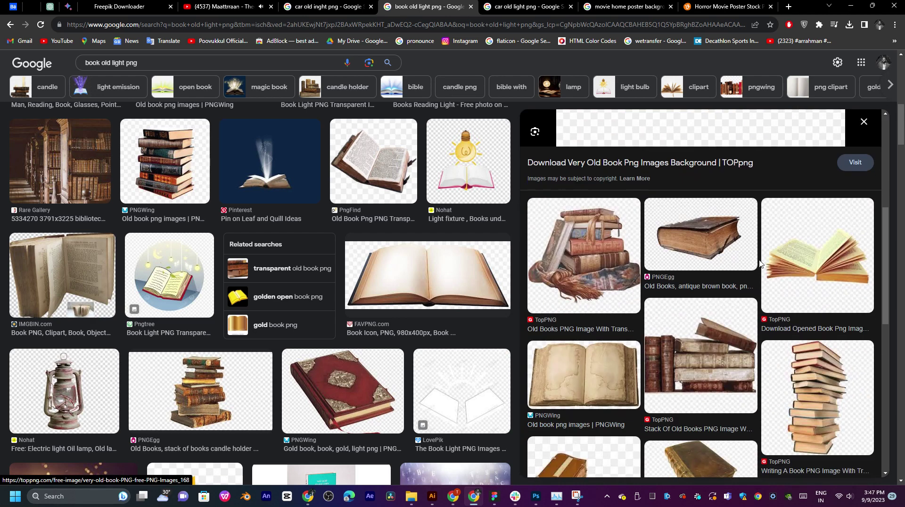
scroll(763, 255, "down", 3)
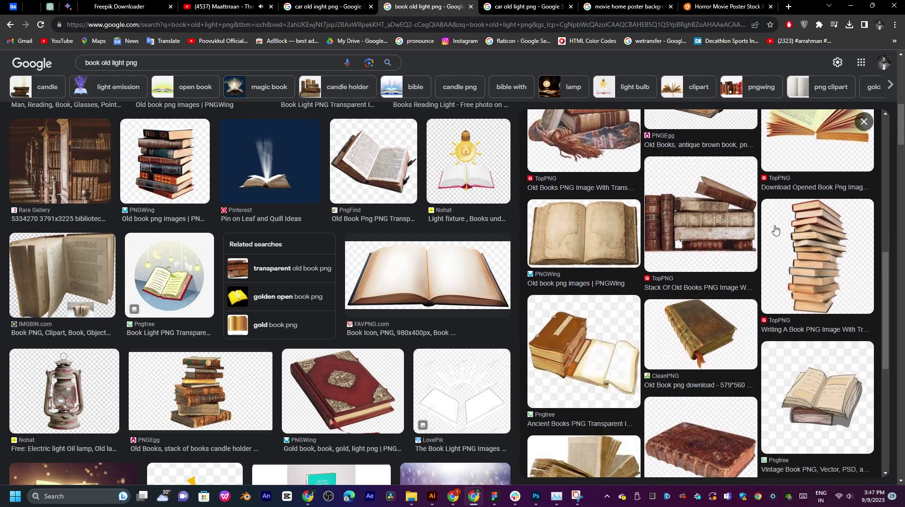
scroll(754, 226, "down", 8)
Step: Preview the very old open book from PNG and Icons and examine its related images
left_click(608, 278)
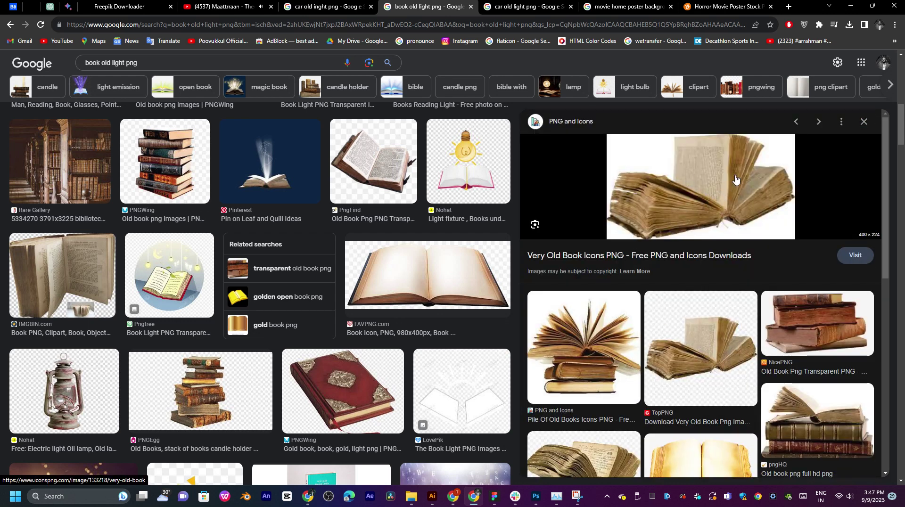
scroll(731, 176, "down", 3)
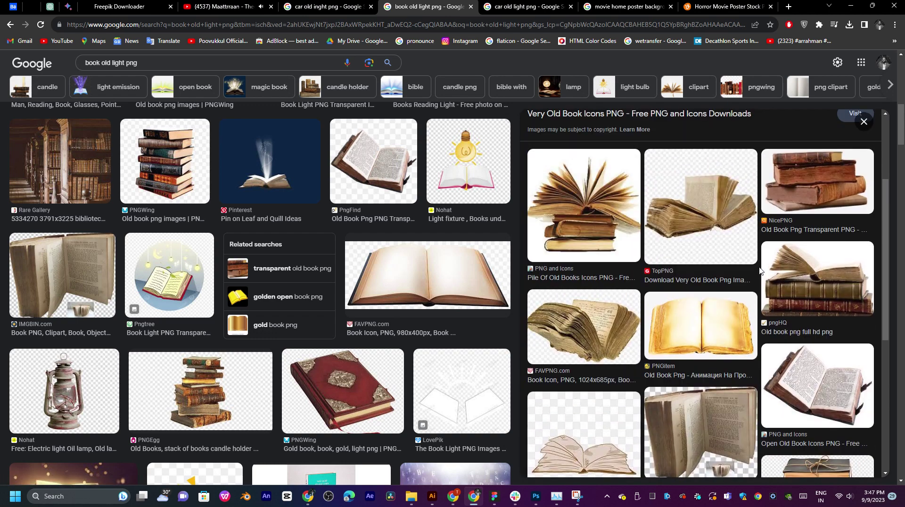
scroll(760, 272, "down", 4)
scroll(760, 272, "up", 1)
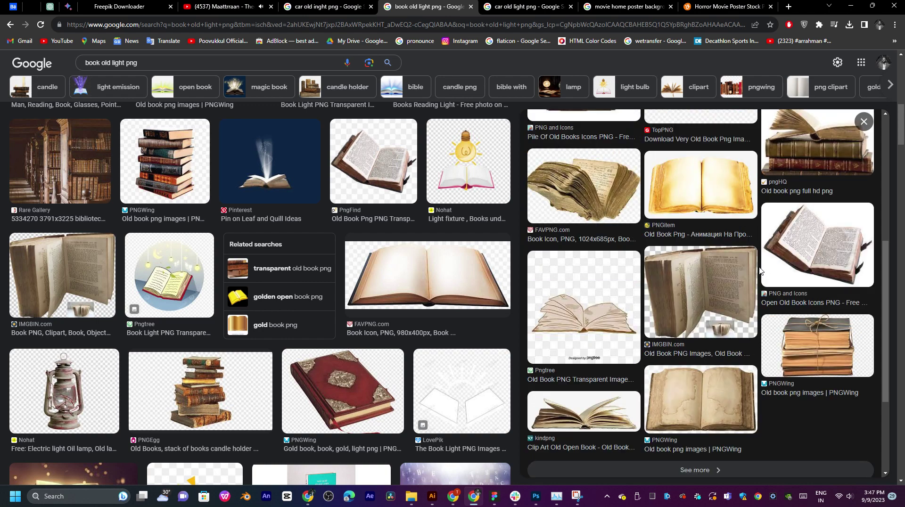
Step: Return to the first image results, preview the PNGWing stack of old books, and examine its related images
scroll(760, 271, "up", 1)
scroll(132, 232, "up", 7)
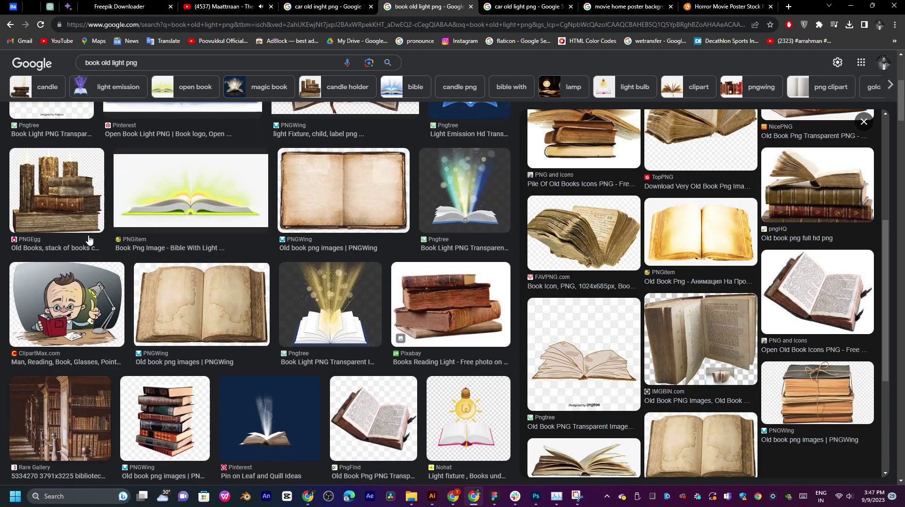
scroll(132, 231, "up", 4)
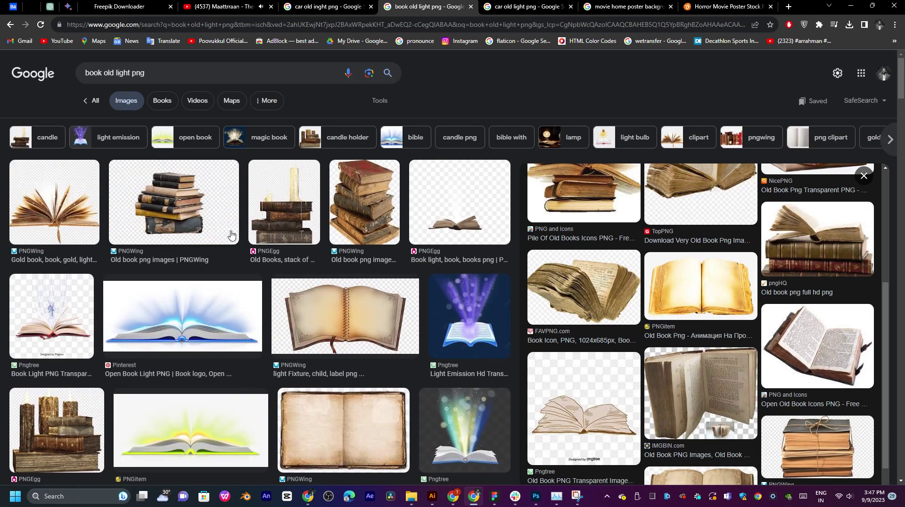
scroll(822, 266, "up", 5)
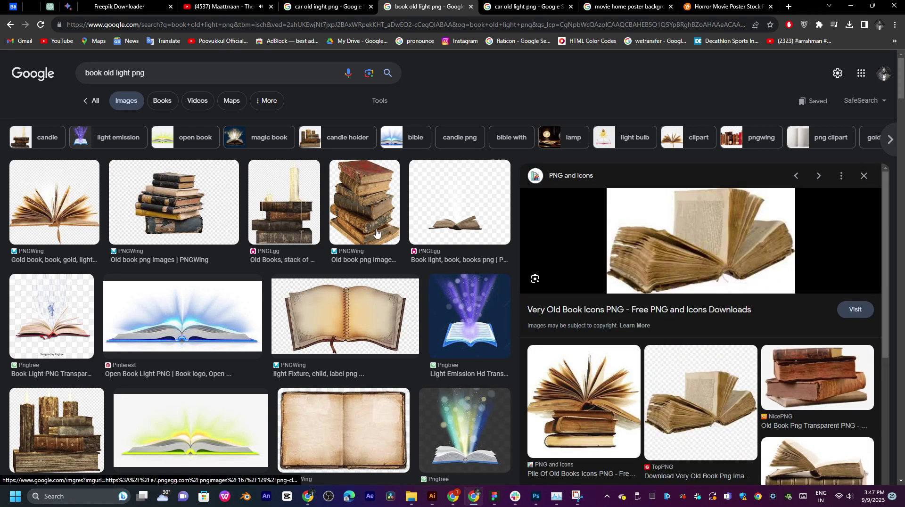
left_click(364, 203)
scroll(718, 313, "down", 5)
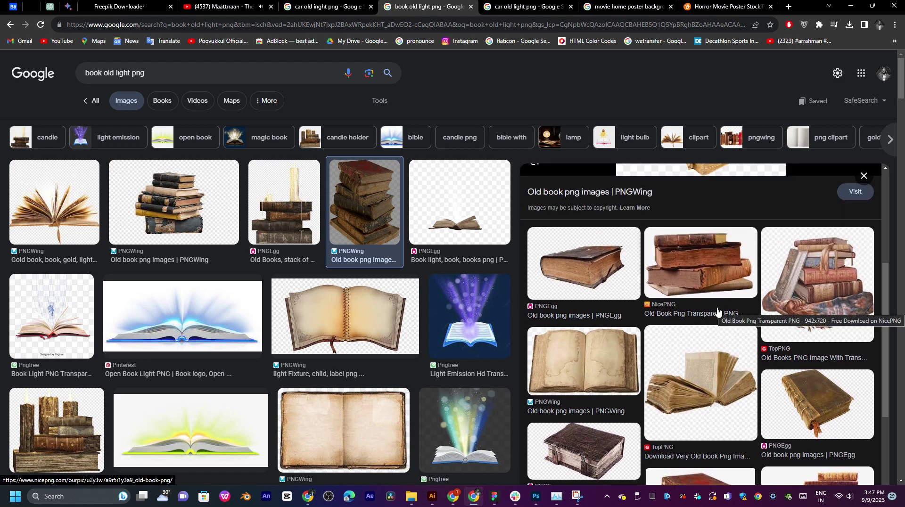
scroll(718, 313, "down", 4)
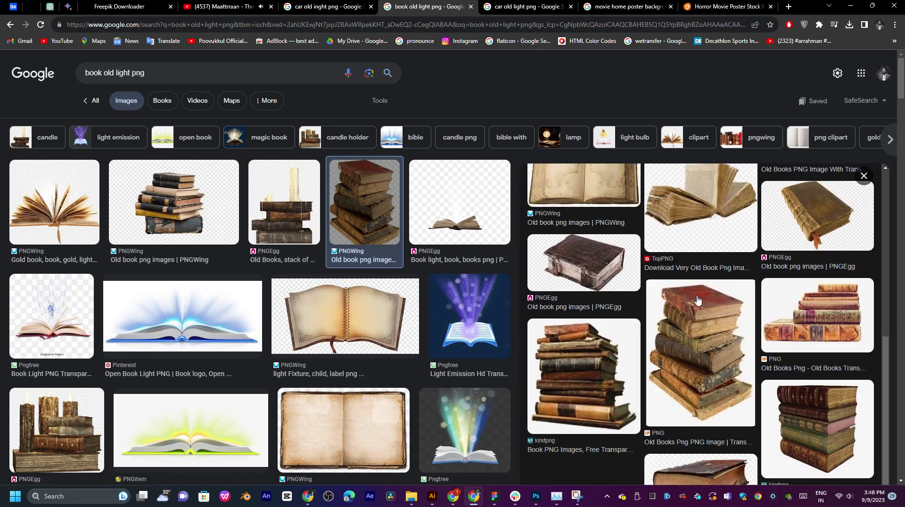
Step: Preview the dark clasped old book from PNGEgg and the fanned-open gold book from PNGWing, and examine their related images
left_click(584, 263)
scroll(627, 291, "down", 5)
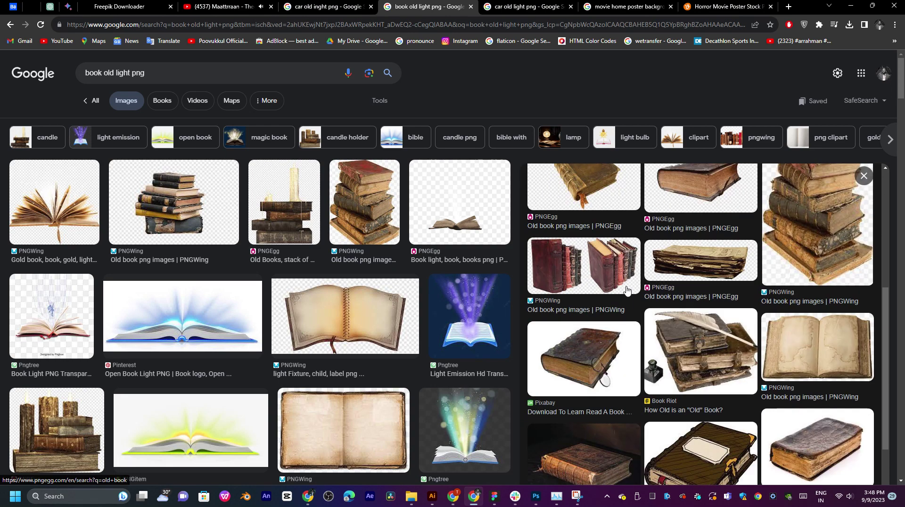
scroll(629, 290, "down", 4)
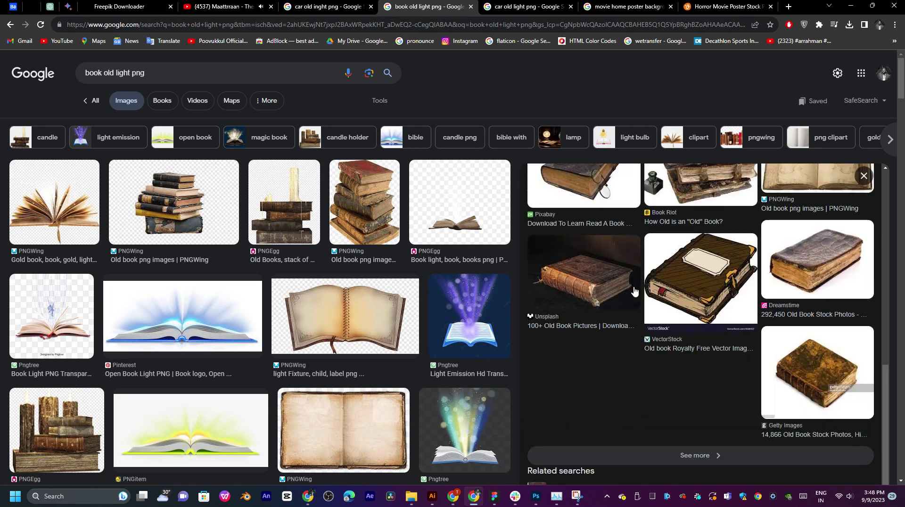
scroll(634, 291, "up", 5)
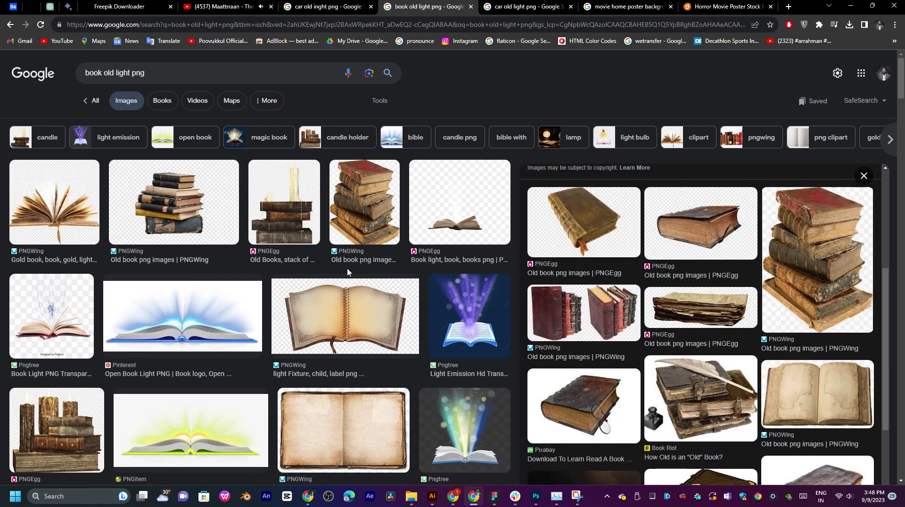
left_click(59, 223)
scroll(580, 336, "down", 5)
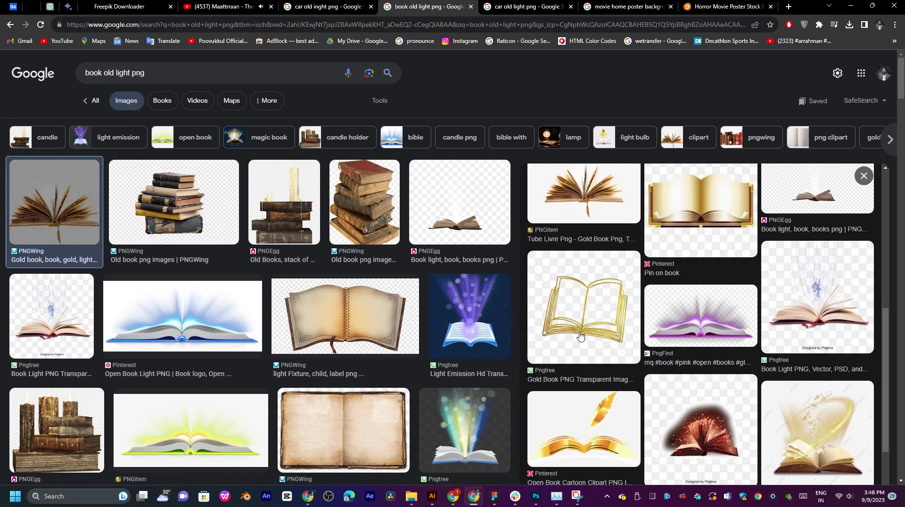
scroll(579, 336, "down", 5)
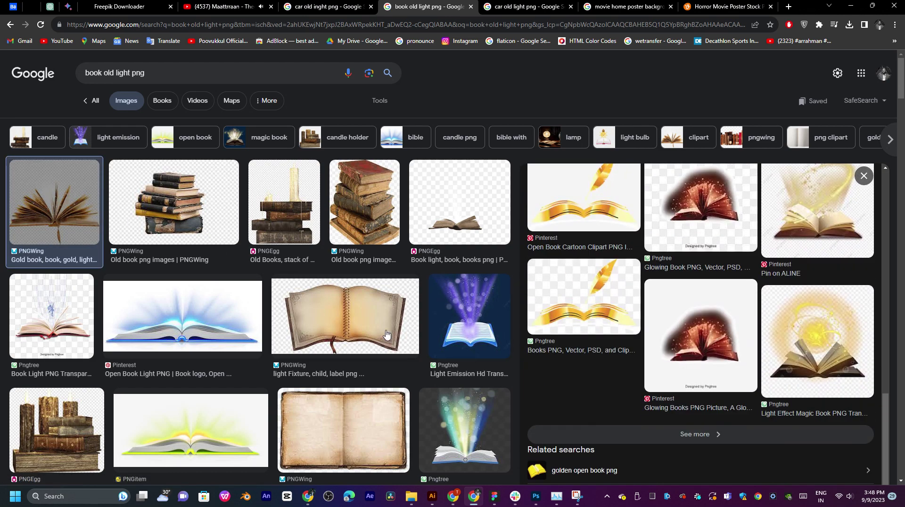
Step: Preview PNGEgg's candle-and-book stack and its book group with an open volume, examine their related images, and look further through the results
left_click(336, 397)
left_click(56, 356)
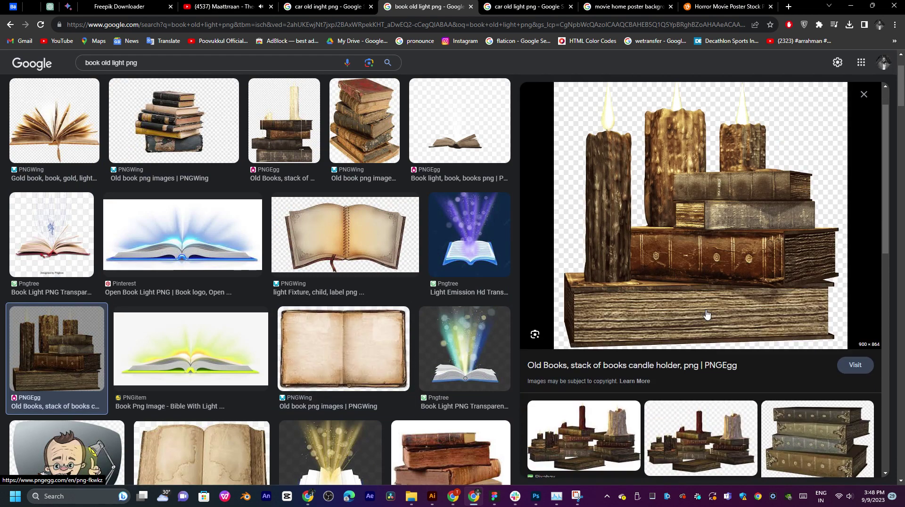
scroll(706, 314, "down", 5)
scroll(707, 314, "down", 5)
scroll(706, 315, "up", 5)
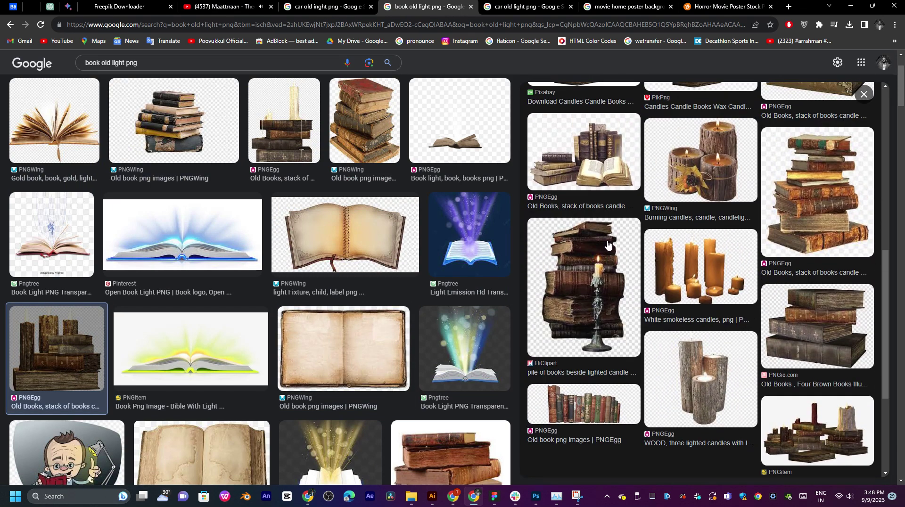
left_click(722, 330)
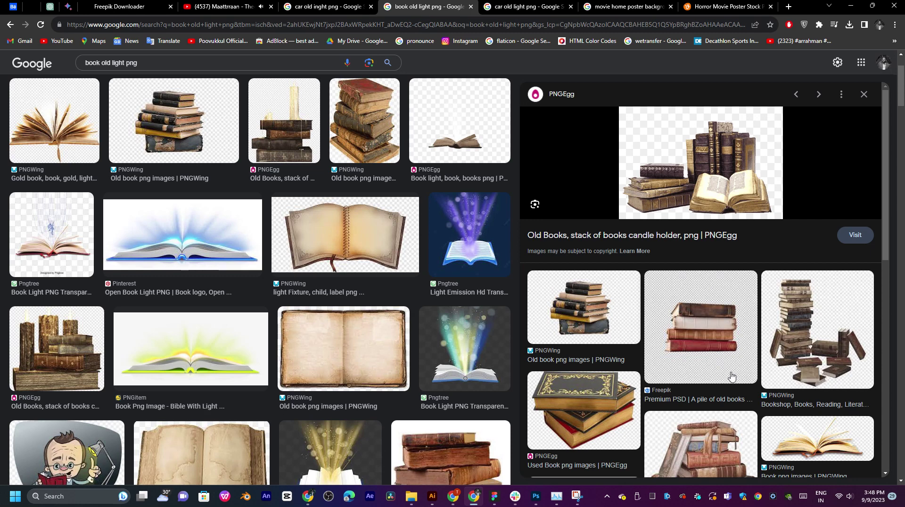
scroll(736, 358, "down", 3)
scroll(734, 369, "down", 7)
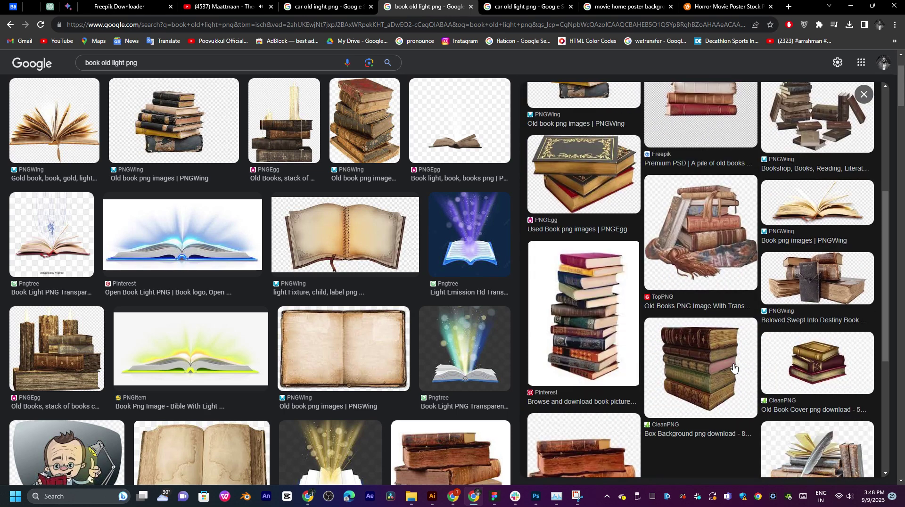
scroll(363, 356, "down", 5)
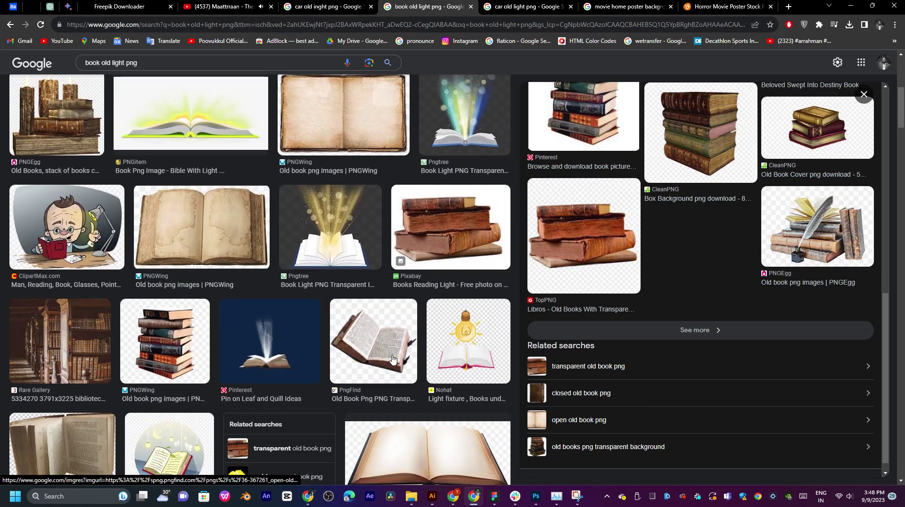
scroll(188, 358, "down", 3)
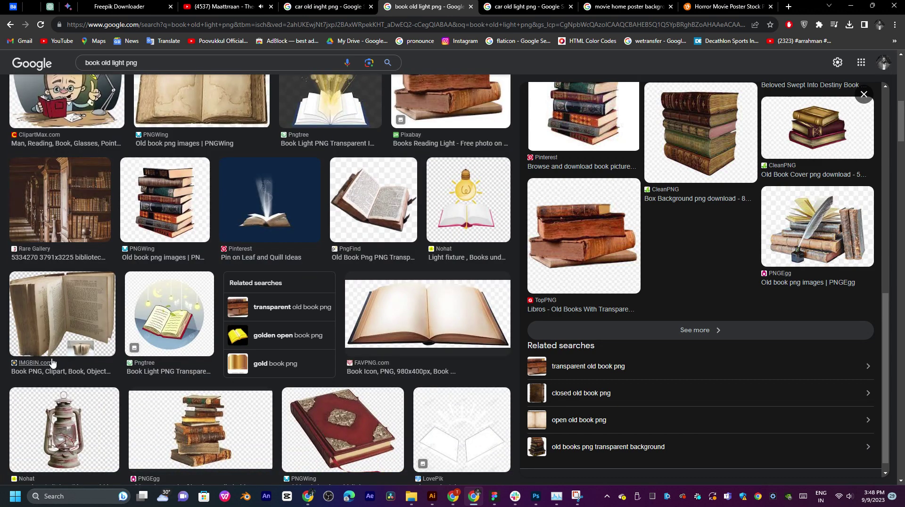
Step: Preview the standing open old book from IMGBIN and examine its related images
left_click(43, 339)
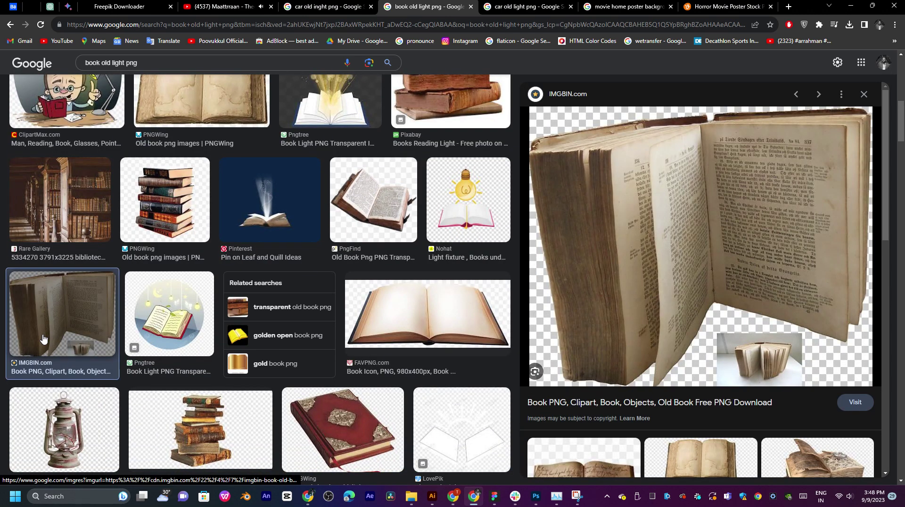
scroll(587, 307, "down", 7)
scroll(586, 308, "up", 6)
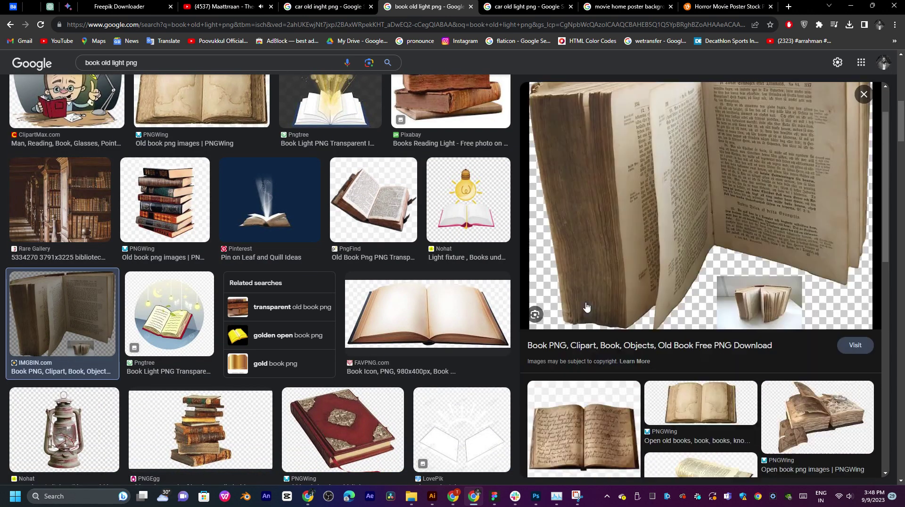
scroll(586, 308, "up", 1)
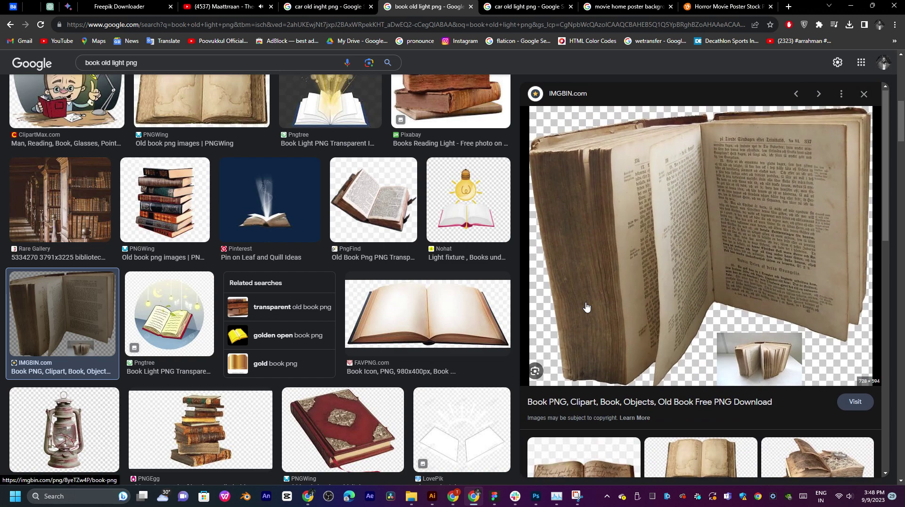
scroll(587, 308, "down", 3)
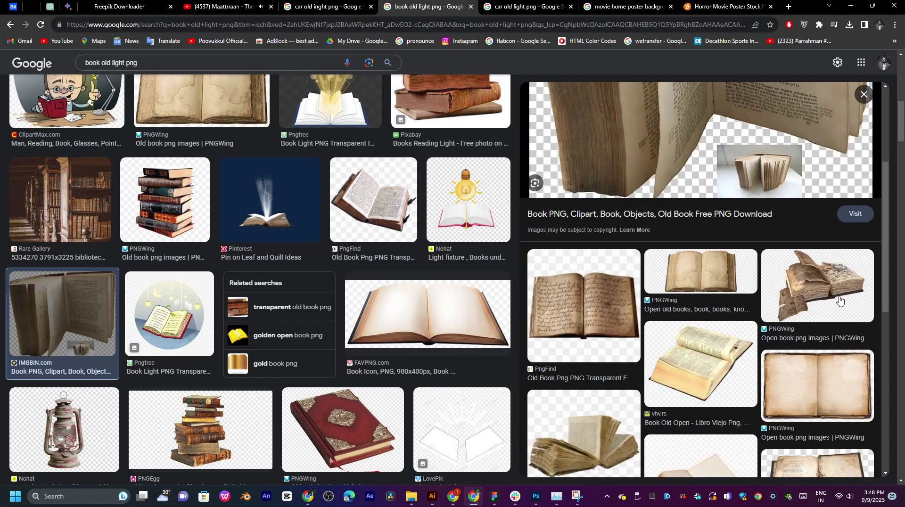
Step: Open the related PNGWing image of an open antique book with a magnifying glass and save it to the computer
scroll(840, 300, "down", 3)
left_click(819, 151)
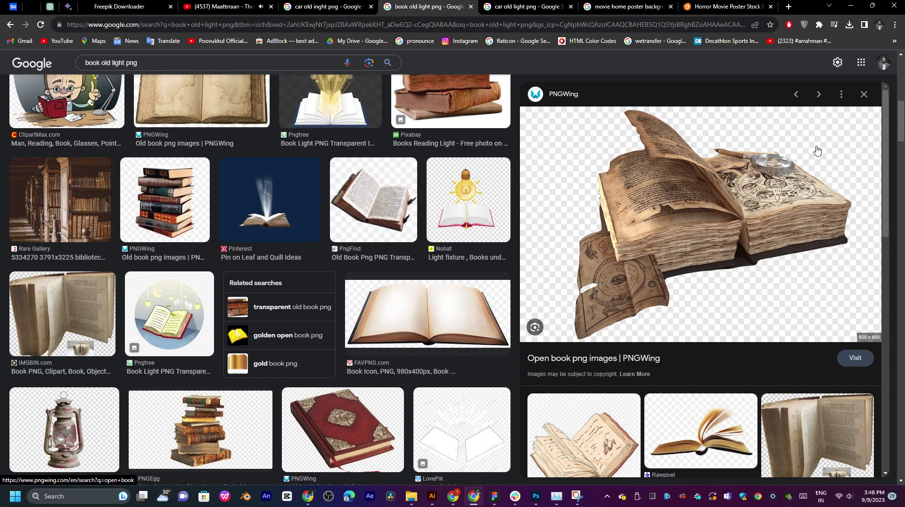
right_click(685, 198)
left_click(699, 309)
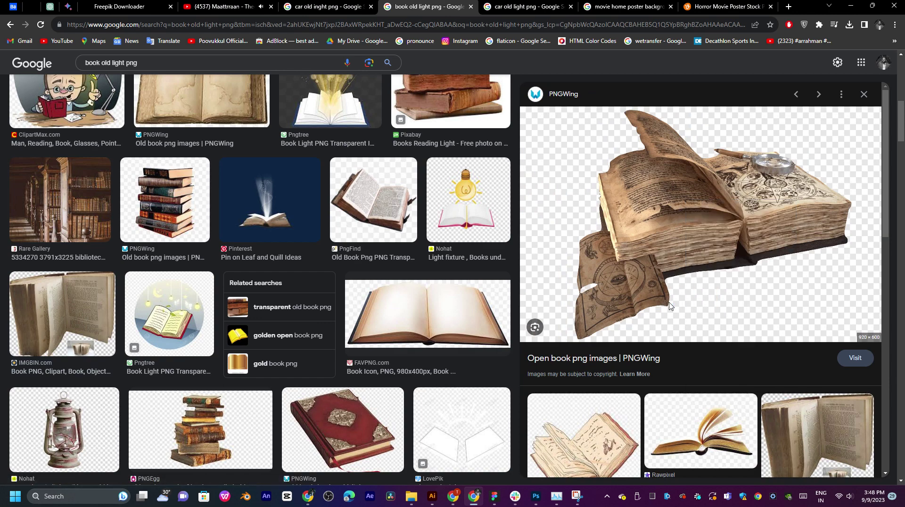
left_click(490, 460)
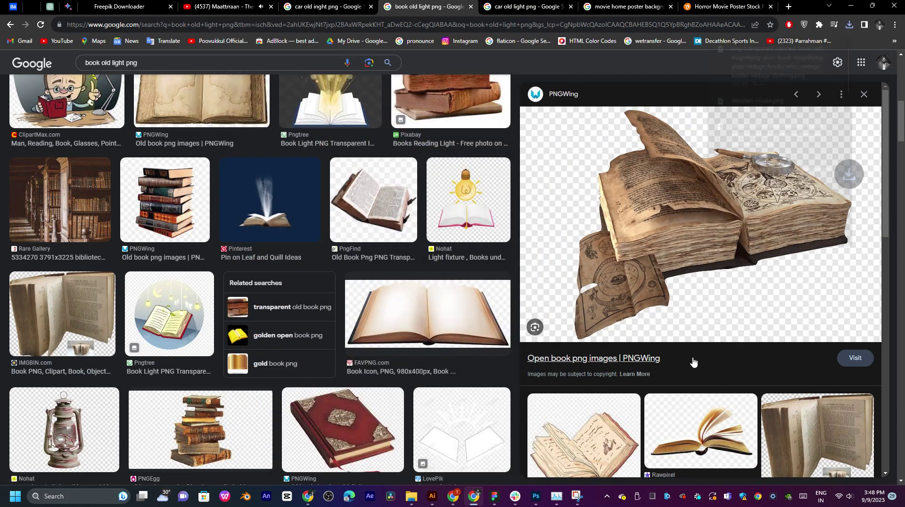
Step: Switch to Photoshop and place the downloaded open-book image in the 02.psd poster, scaled to 2312 px wide
scroll(693, 363, "down", 5)
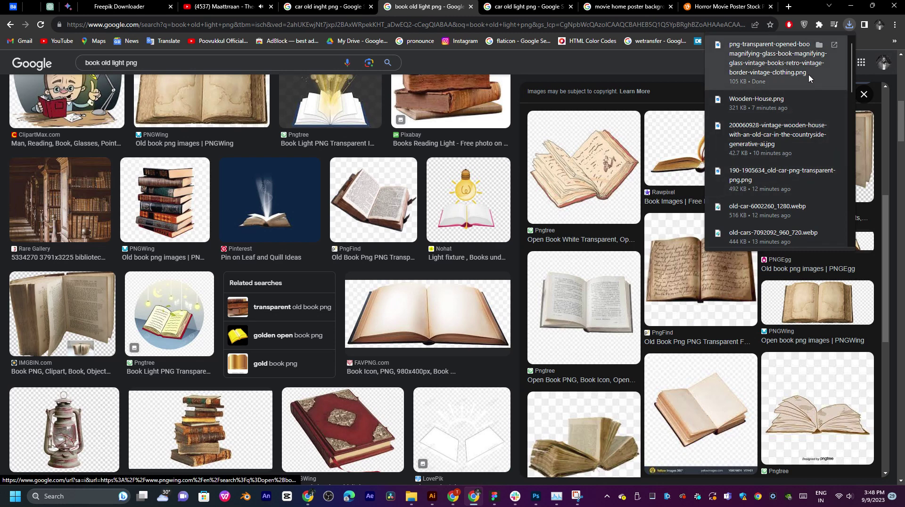
left_click(818, 46)
left_click_drag(290, 408, 433, 310)
key("alt+Tab")
key("alt+Tab")
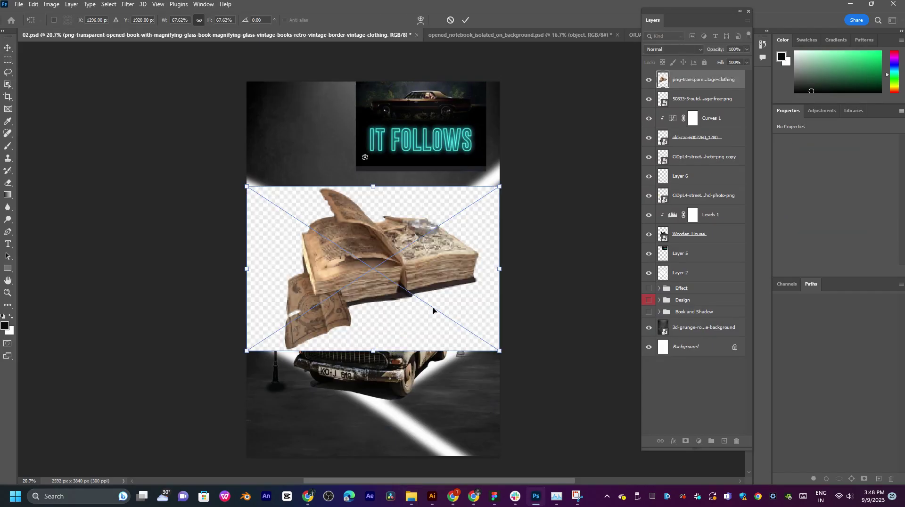
left_click_drag(503, 274, 488, 263)
key("Return")
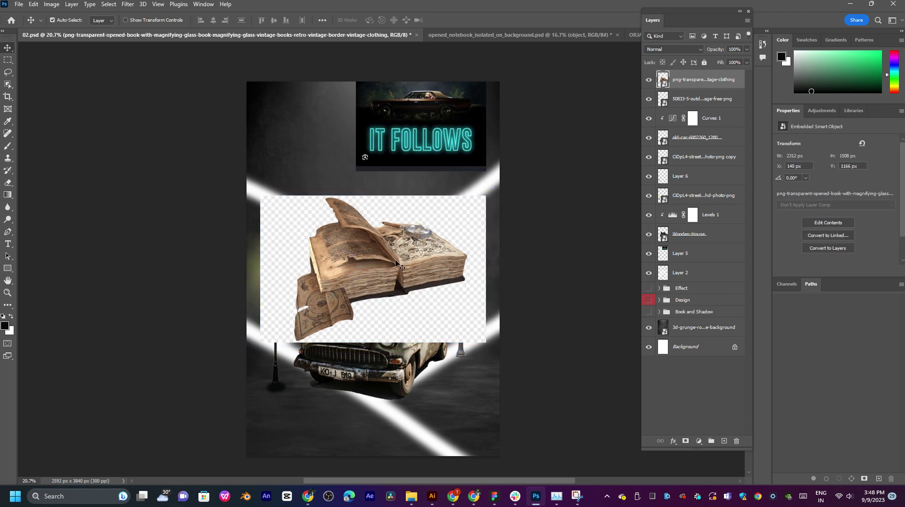
Step: Select the book as the subject with the Object Selection tool and mask out its checkered background
left_click(8, 84)
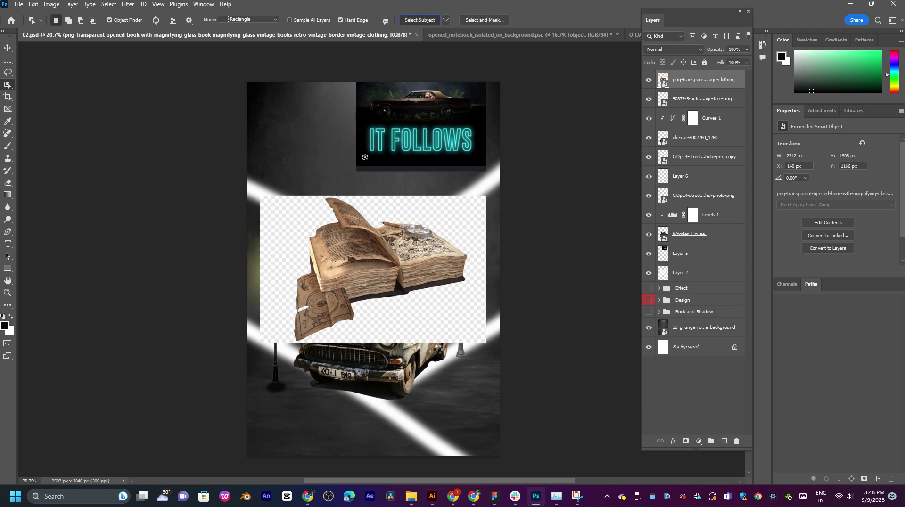
left_click(420, 20)
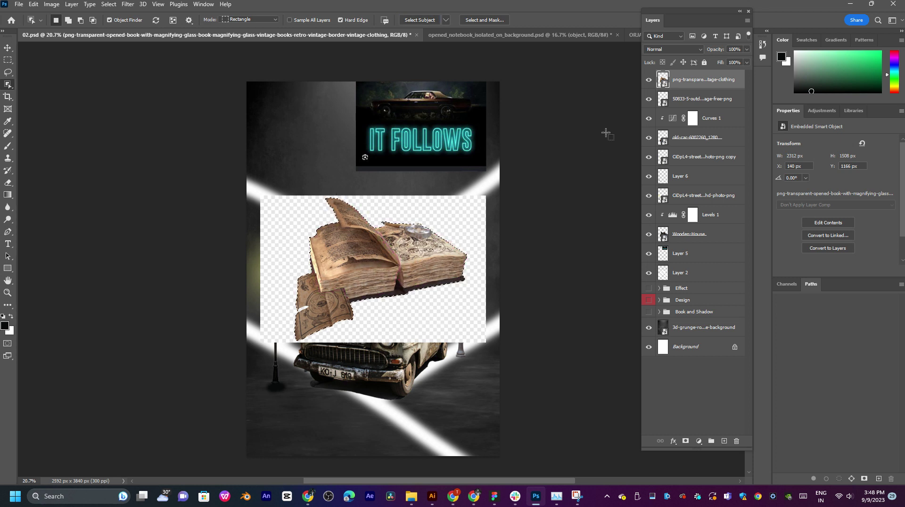
left_click(686, 441)
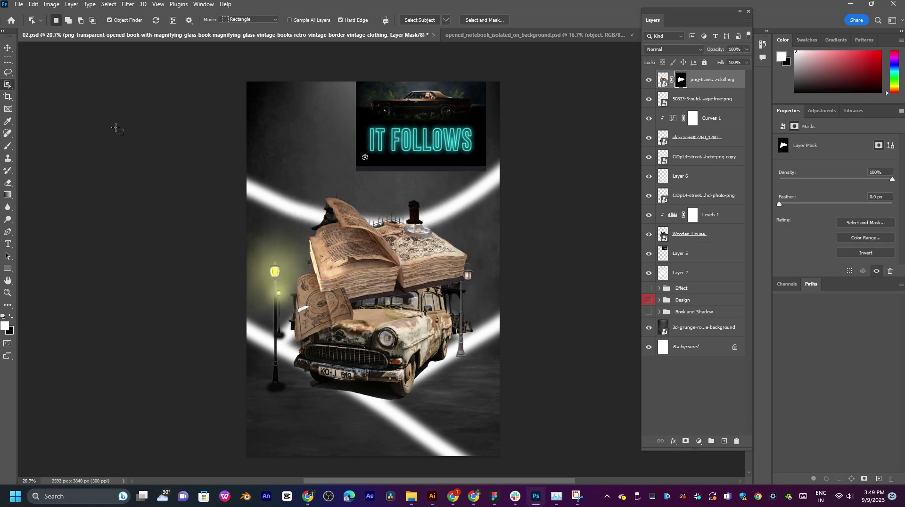
Step: Scale the masked book to 57.87% and position it in the poster's lower-left corner, in front of the car and street lamp
left_click(8, 48)
left_click_drag(359, 267, 386, 348)
key("ctrl+t")
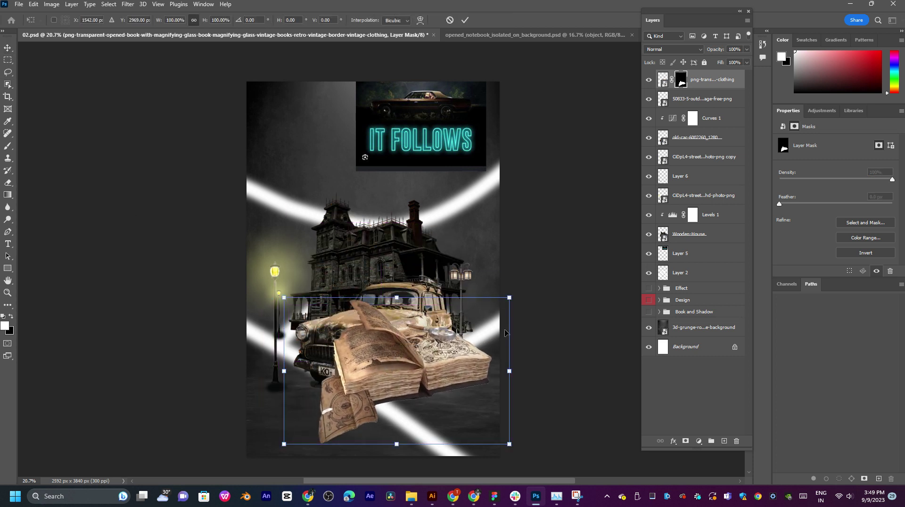
left_click_drag(509, 337, 487, 372)
key("Escape")
key("ctrl+t")
left_click_drag(431, 365, 335, 428)
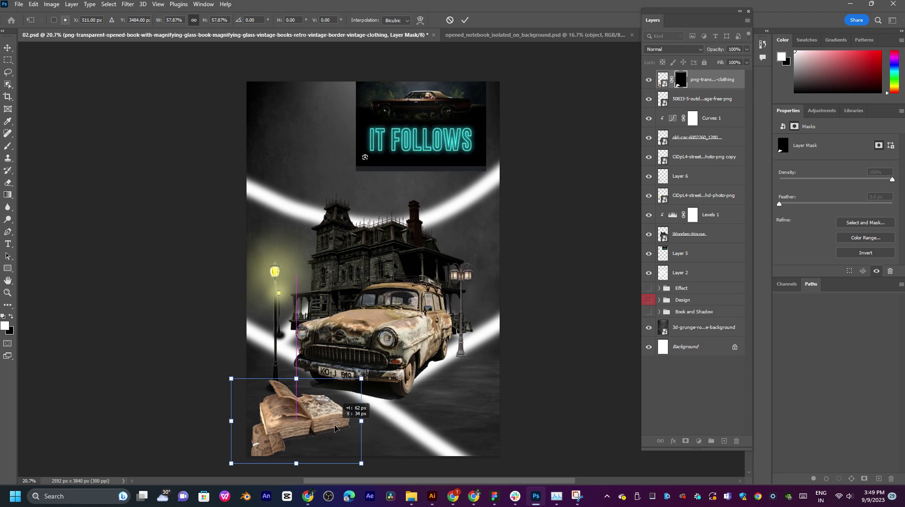
key("Return")
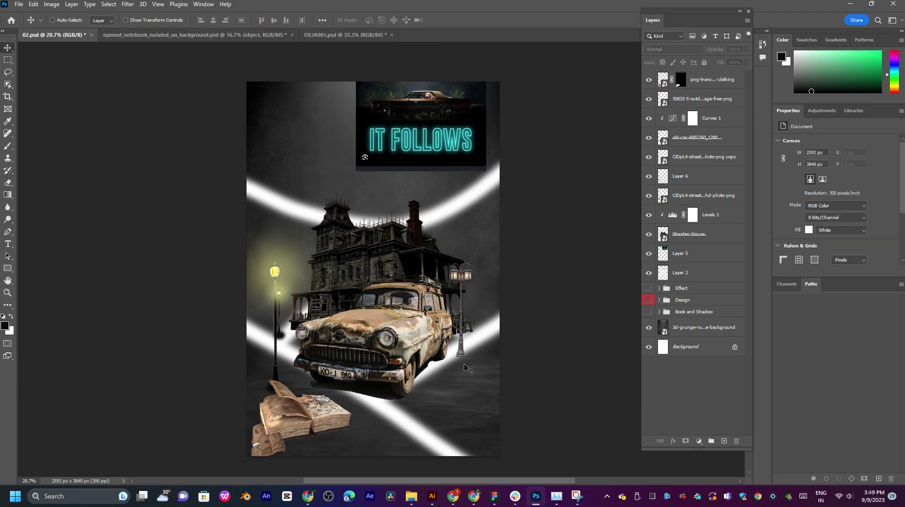
key("ctrl+plus")
key("ctrl+plus")
left_click_drag(468, 370, 439, 254)
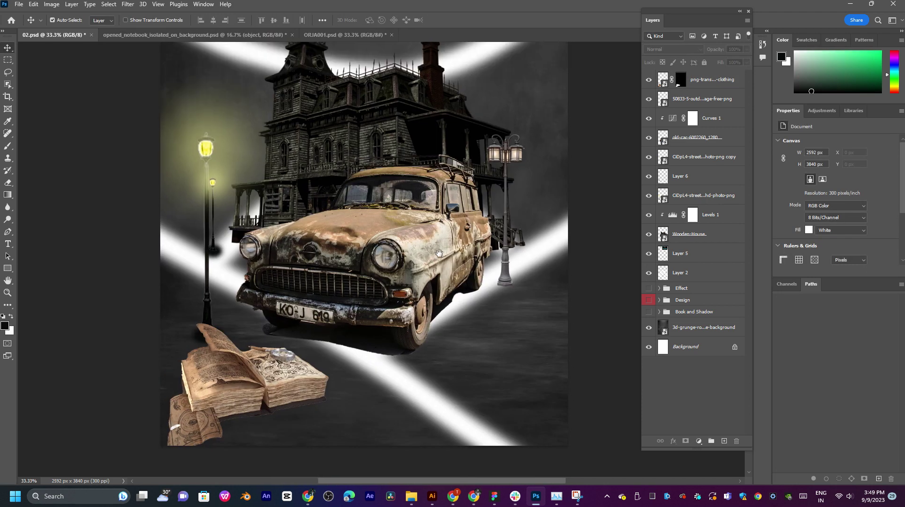
left_click_drag(336, 304, 383, 284)
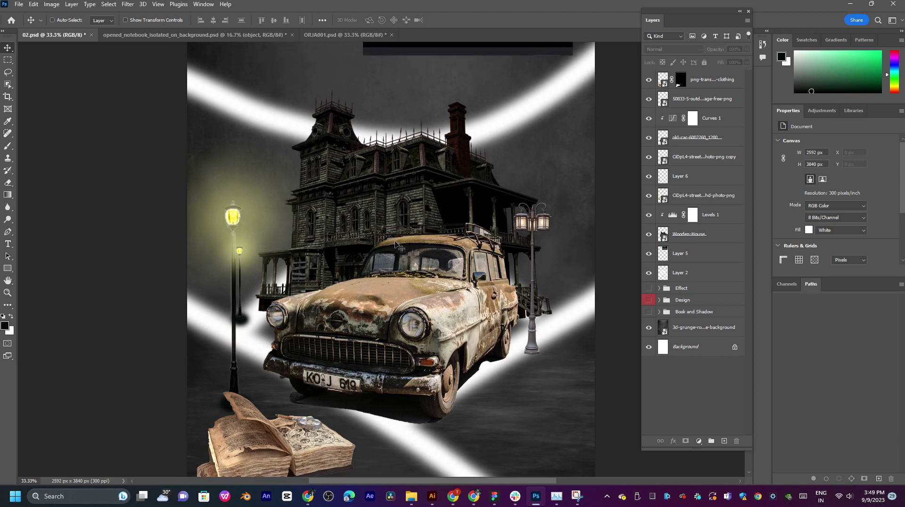
key("ctrl+minus")
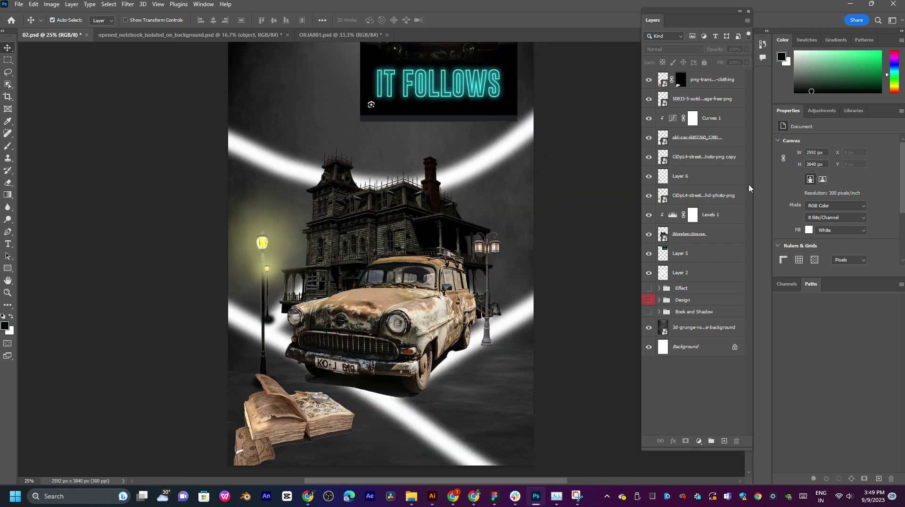
Step: Toggle the visibility of Layer 6 and Layer 2 to check what each adds to the poster
left_click(678, 177)
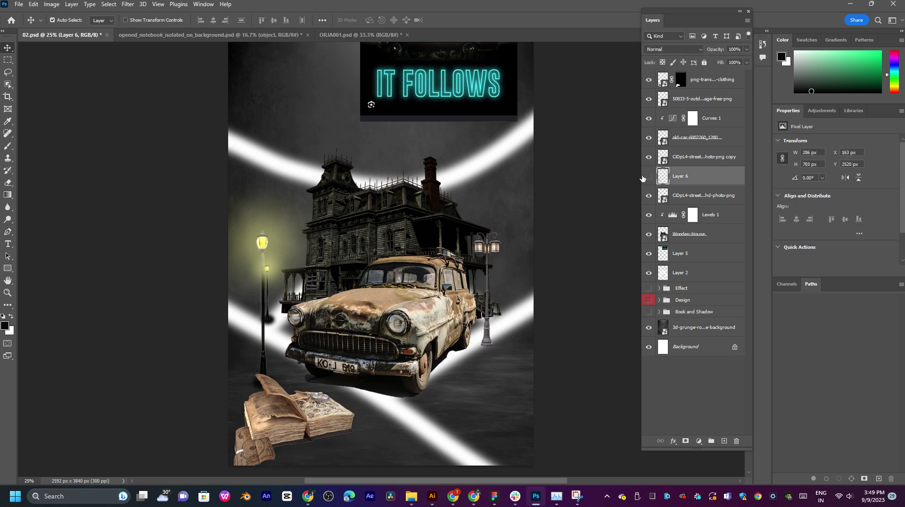
left_click(649, 177)
left_click(678, 274)
left_click(649, 273)
left_click(649, 273)
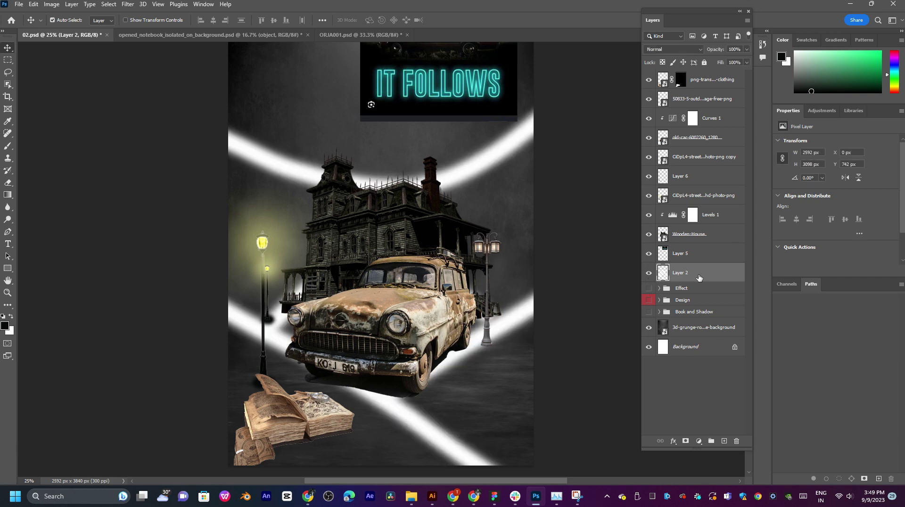
left_click(575, 311)
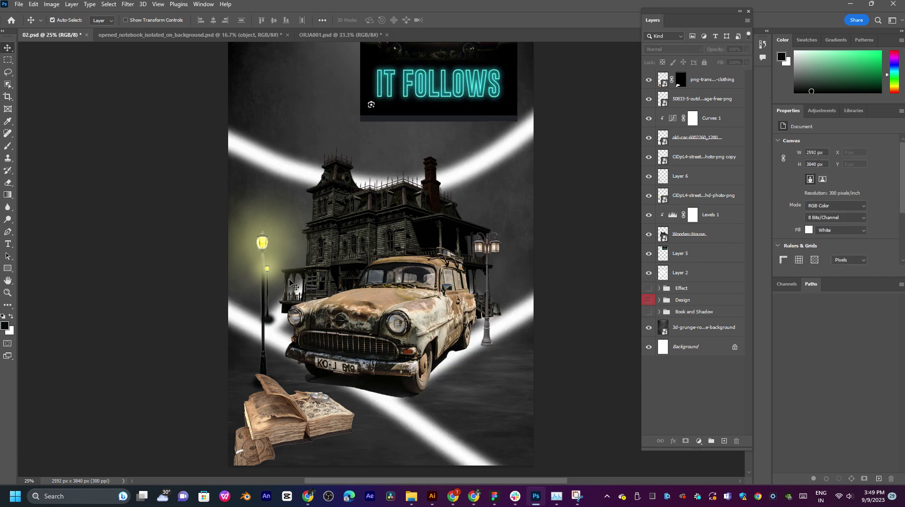
left_click_drag(408, 226, 386, 282)
Step: Switch to Chrome and search Google Images for "roed old light png"
left_click(474, 496)
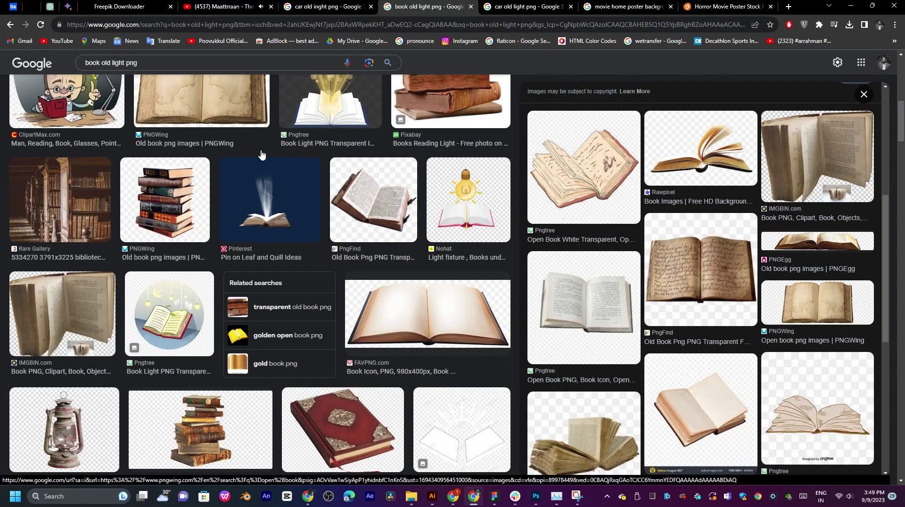
left_click_drag(100, 63, 64, 63)
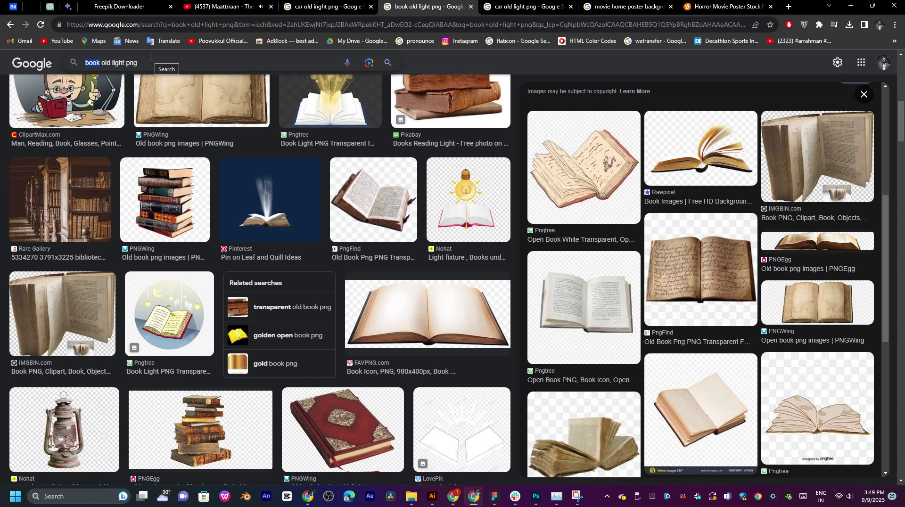
type("roed")
key("Return")
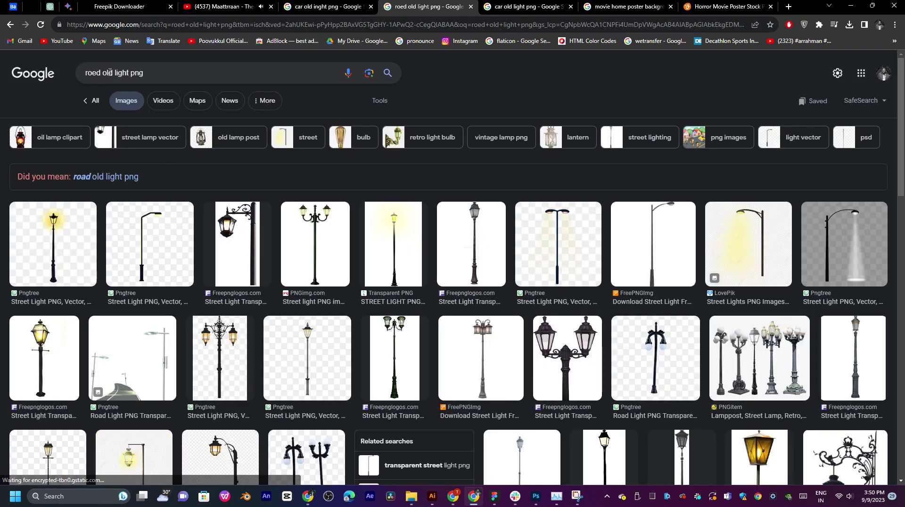
Step: Shorten the image search to "roed old png" and run it again
left_click(130, 73)
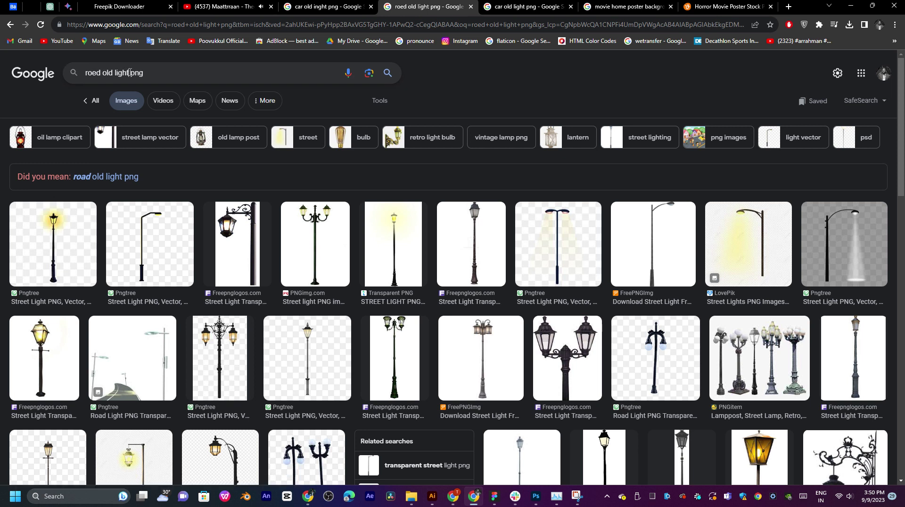
key("BackSpace")
key("BackSpace")
double_click(92, 74)
key("Return")
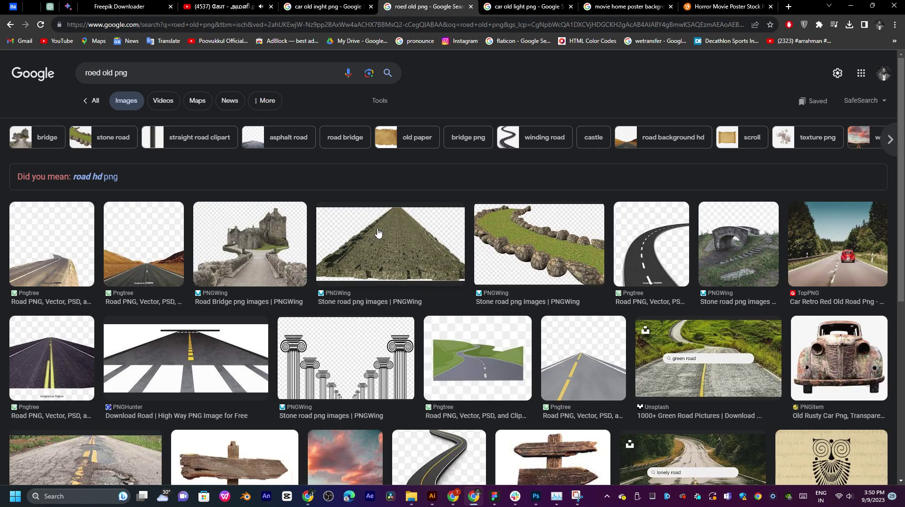
Step: Find the Pexels photo of a tree-lined road in the image results and visit its source page
scroll(377, 241, "down", 6)
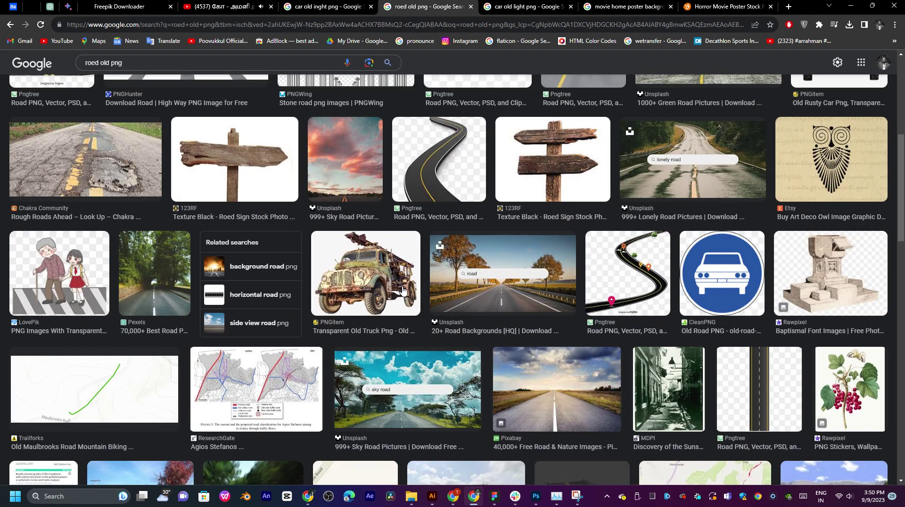
left_click(152, 279)
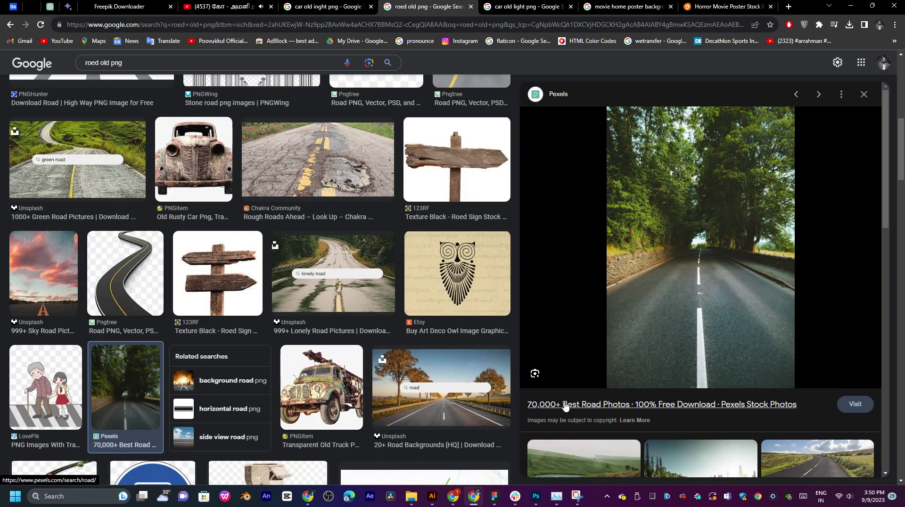
left_click(565, 406)
Step: Browse the Pexels road photos and open the one of a foggy asphalt road between tall bare trees
scroll(490, 231, "down", 3)
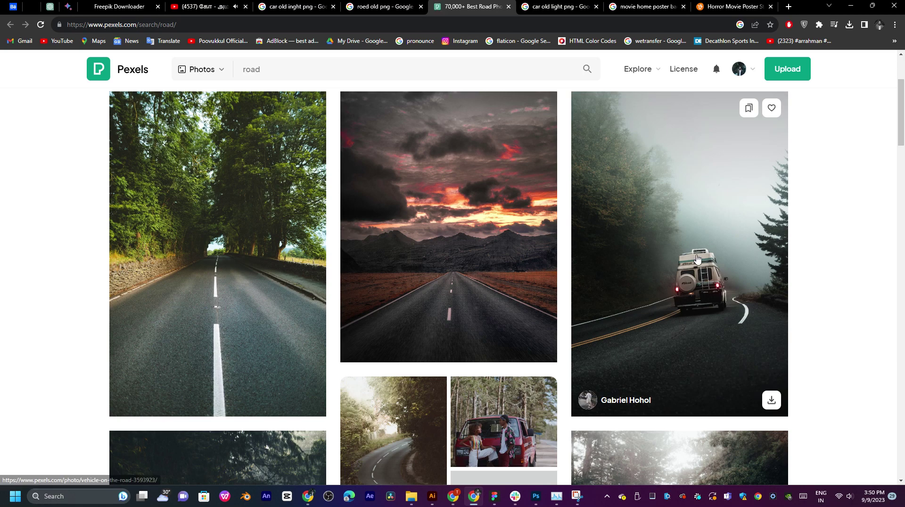
scroll(698, 259, "down", 4)
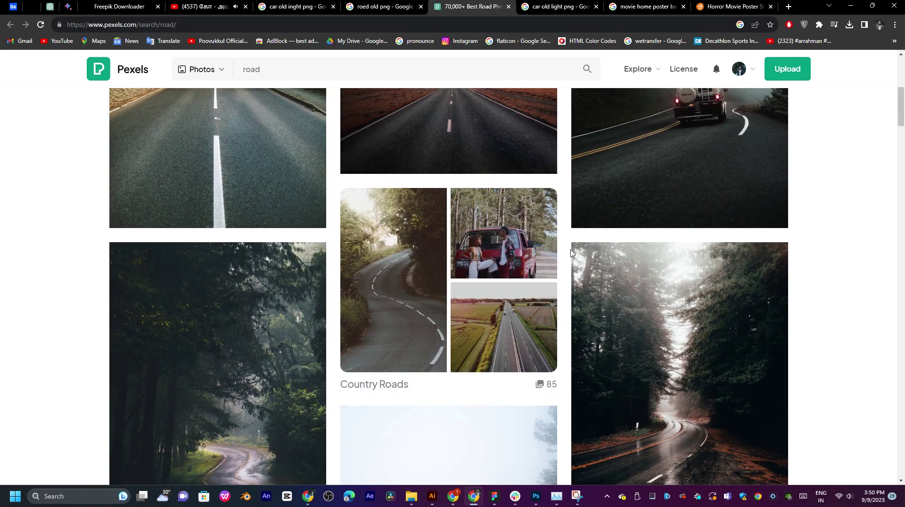
scroll(571, 253, "down", 5)
scroll(570, 254, "up", 4)
scroll(571, 253, "down", 6)
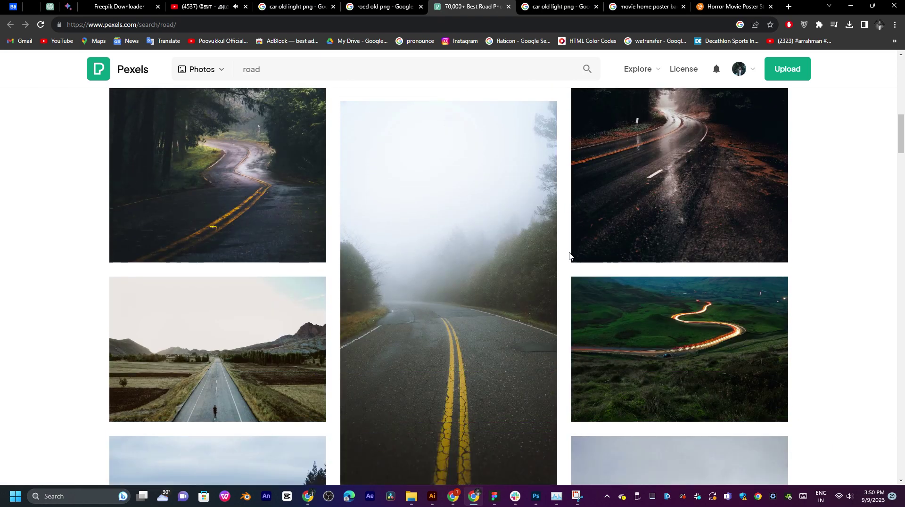
scroll(551, 250, "down", 7)
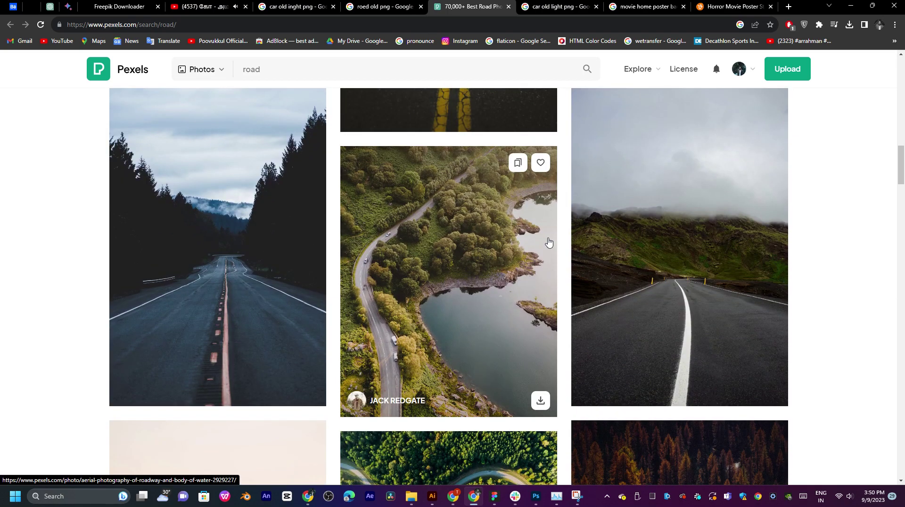
scroll(511, 243, "down", 14)
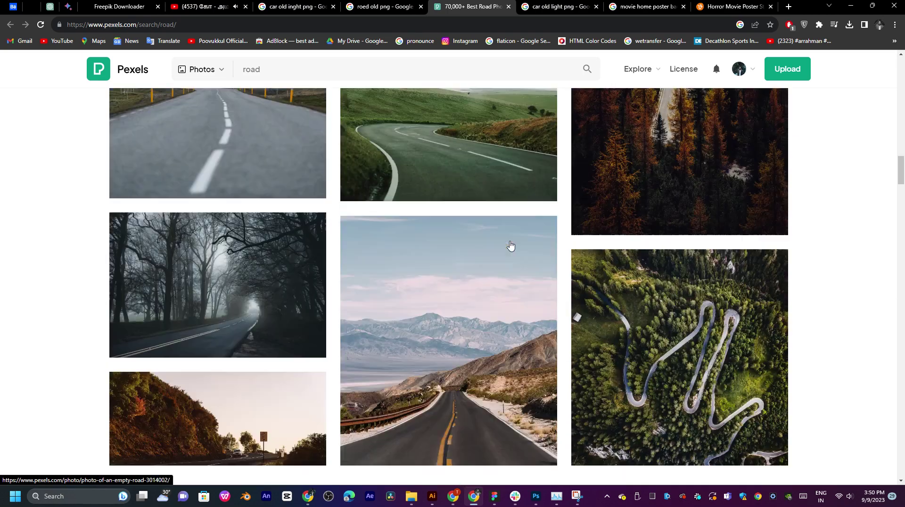
scroll(511, 236, "up", 4)
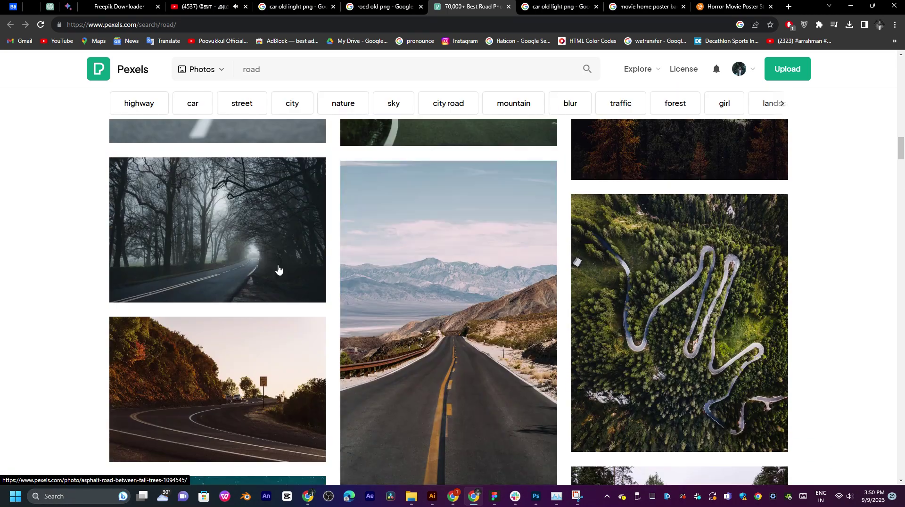
left_click(217, 256)
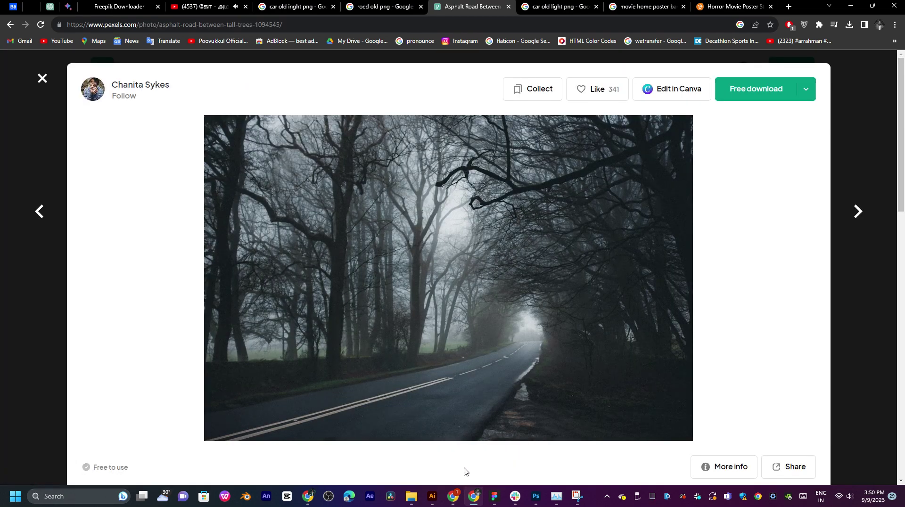
Step: Download the foggy asphalt road photo as a JPEG into the movie poster's fils folder
left_click(536, 498)
left_click(534, 499)
left_click(750, 91)
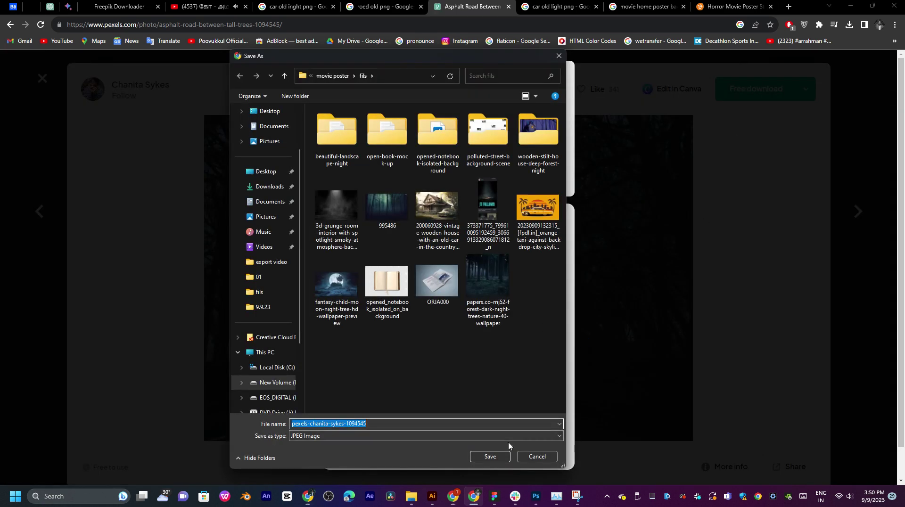
left_click(495, 455)
left_click(624, 232)
Step: Open the similar grayscale photo of leafless trees in mist and save it as a JPEG in the fils folder
scroll(649, 361, "down", 8)
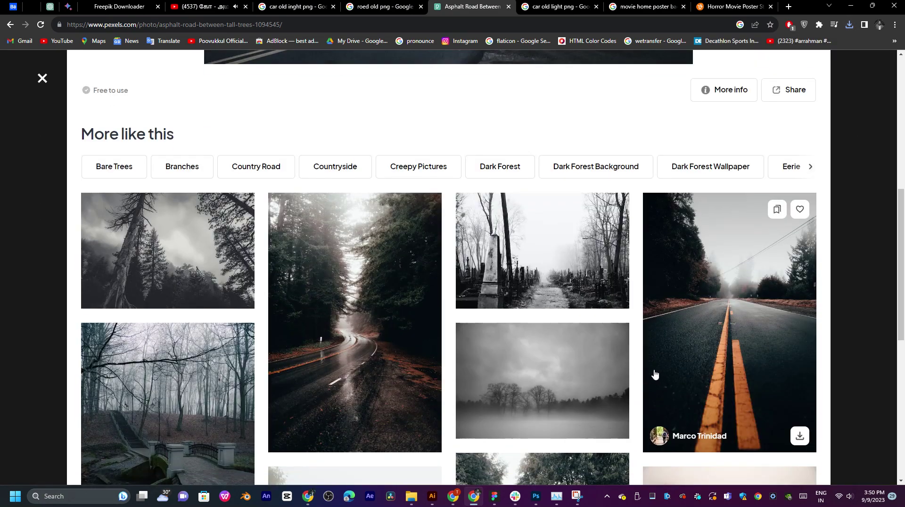
scroll(649, 358, "down", 7)
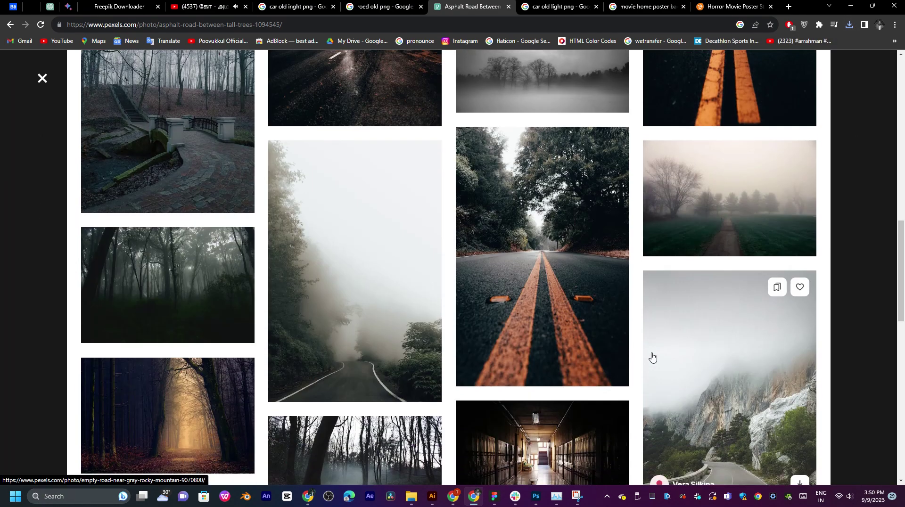
scroll(651, 357, "up", 4)
left_click(542, 230)
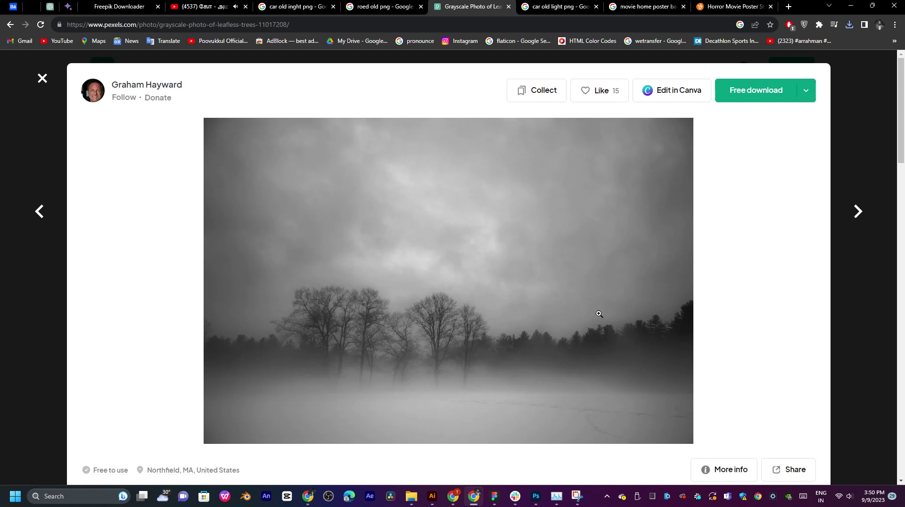
left_click(765, 93)
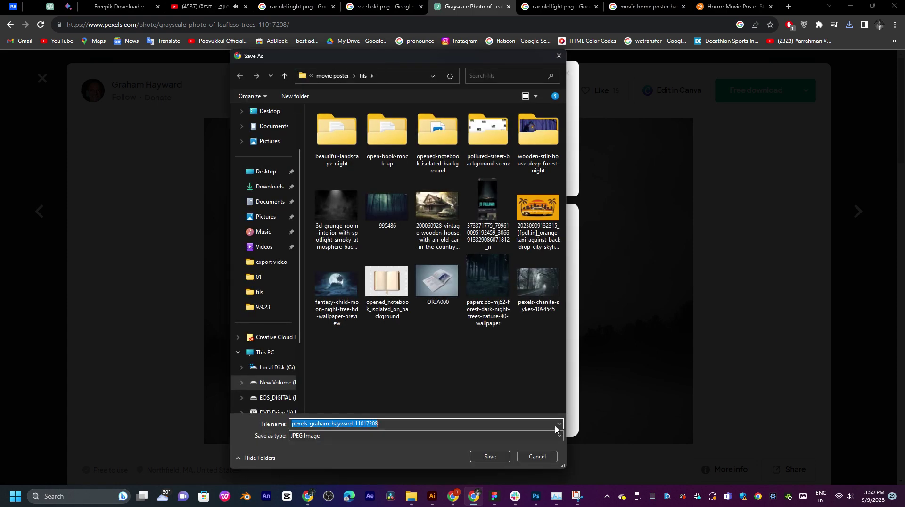
left_click(502, 458)
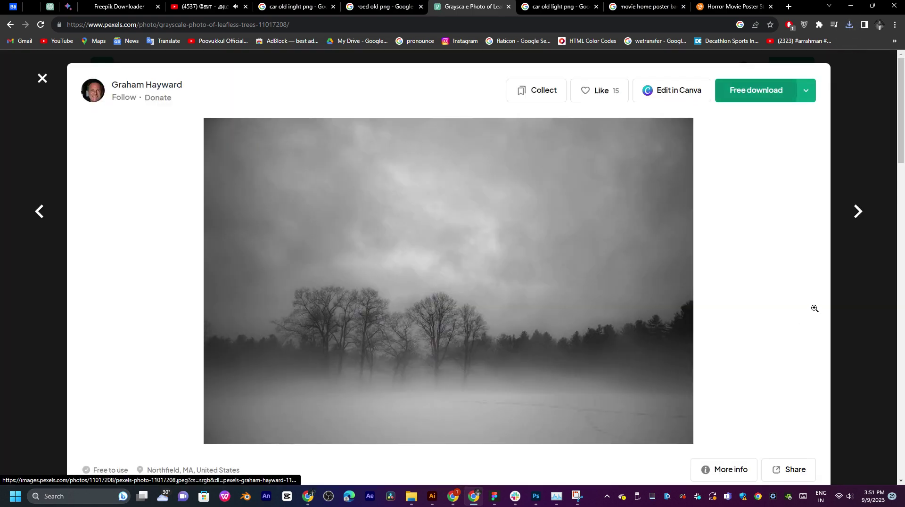
Step: Examine the photos similar to the grayscale leafless trees for further dark, eerie images suited to the poster
scroll(697, 321, "down", 8)
scroll(670, 321, "down", 7)
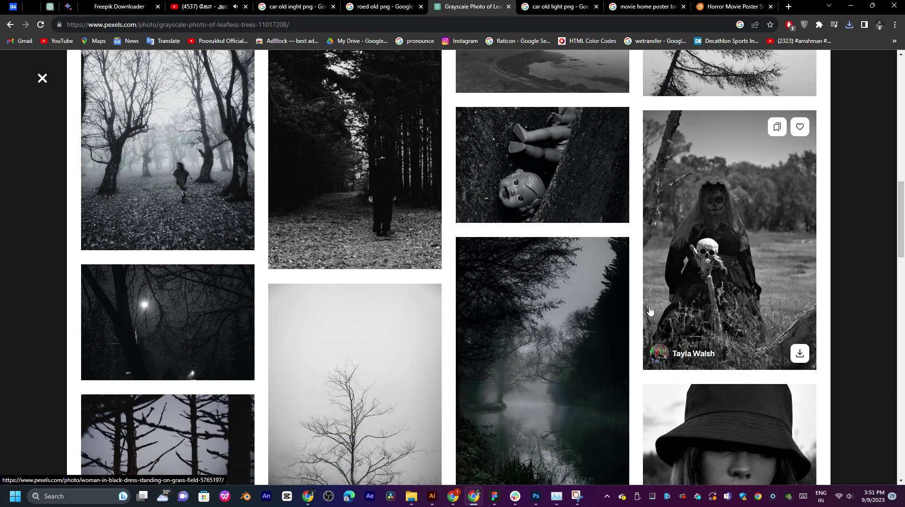
scroll(650, 310, "down", 4)
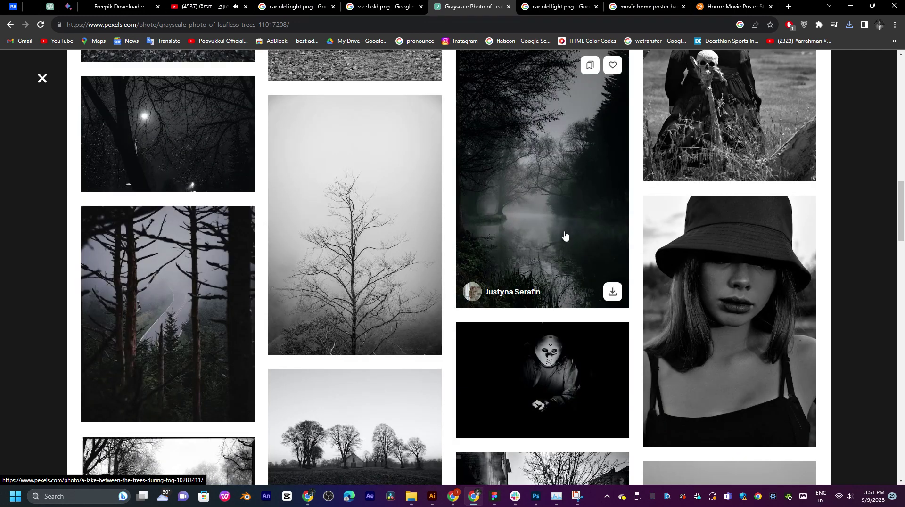
scroll(566, 236, "up", 5)
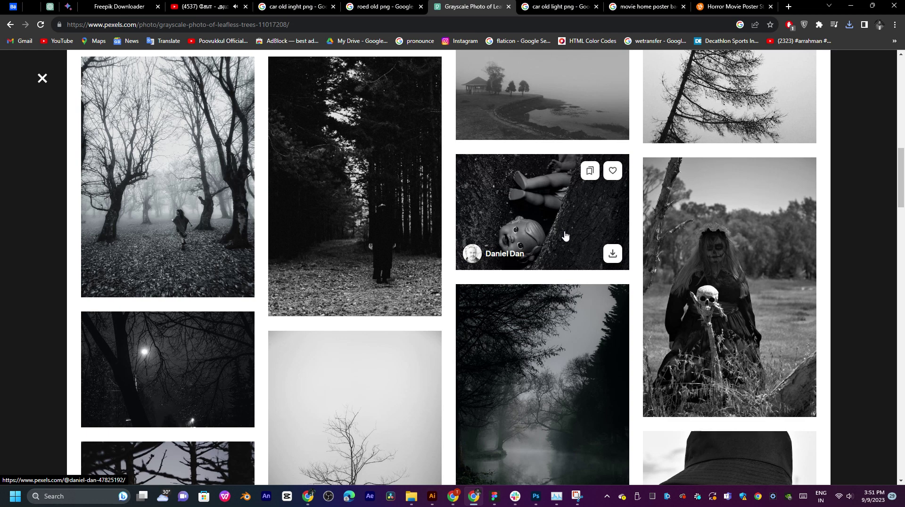
scroll(566, 235, "down", 10)
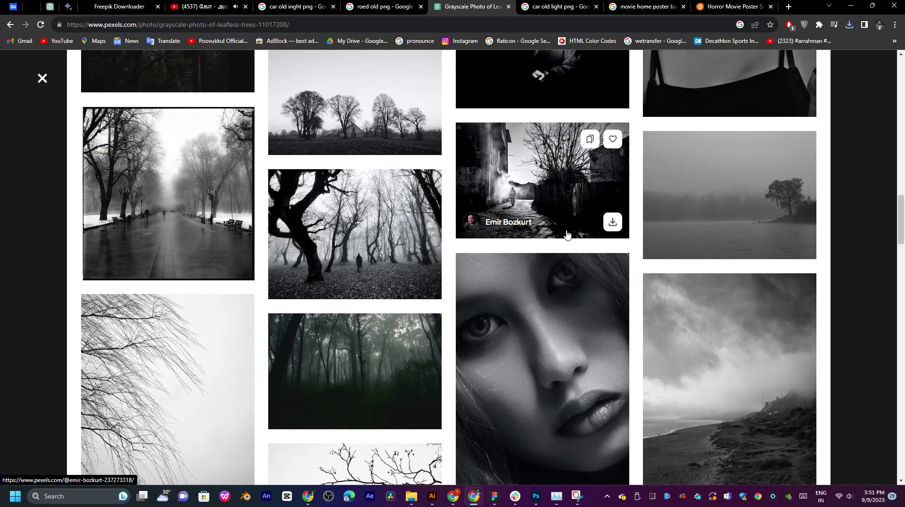
scroll(567, 235, "down", 4)
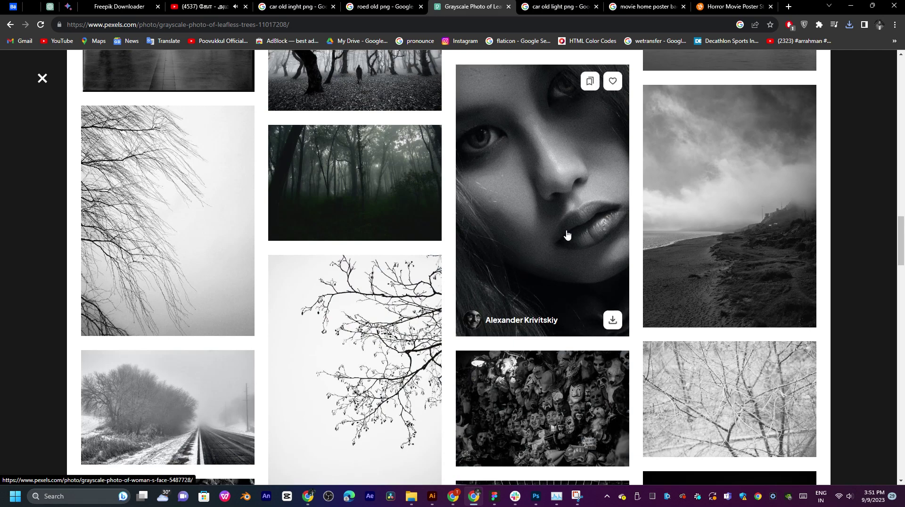
scroll(567, 235, "down", 6)
scroll(568, 235, "down", 15)
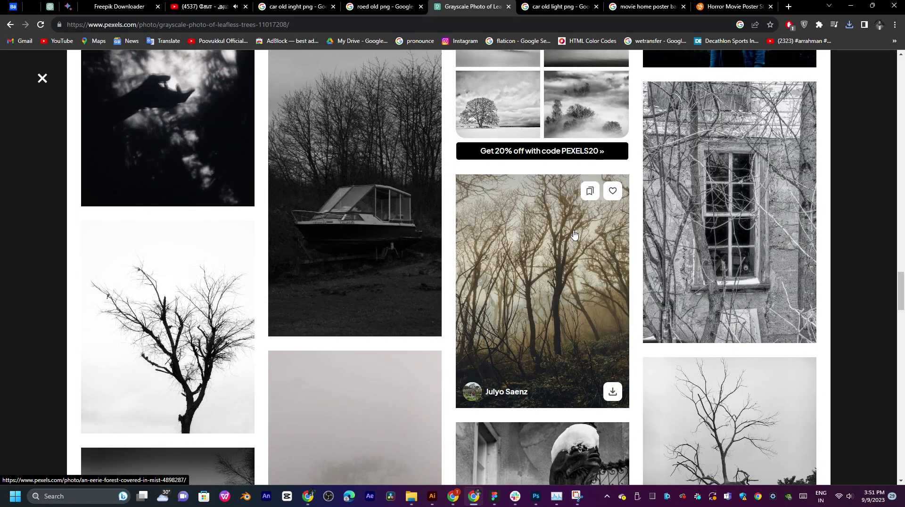
scroll(573, 236, "down", 6)
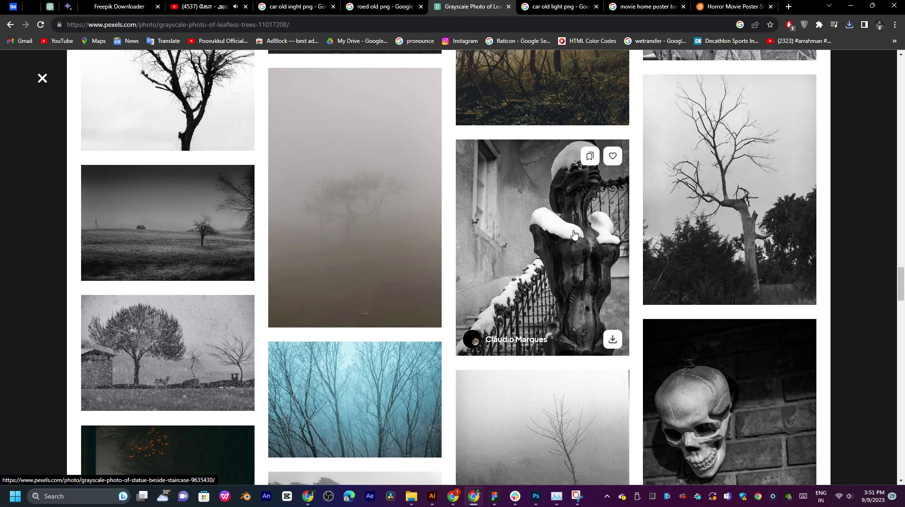
Step: Browse the similar photos below the leafless trees picture for a dark, foggy background for the poster
scroll(574, 234, "down", 8)
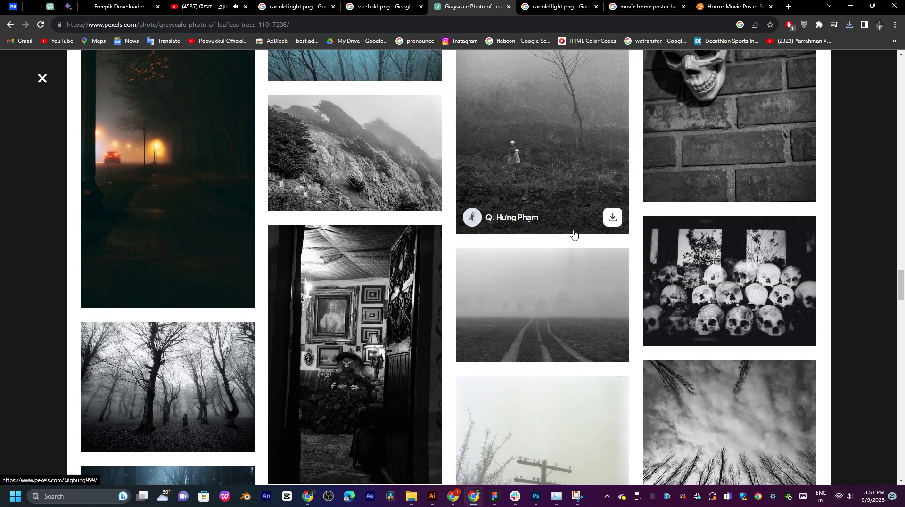
scroll(298, 262, "up", 3)
scroll(298, 262, "down", 8)
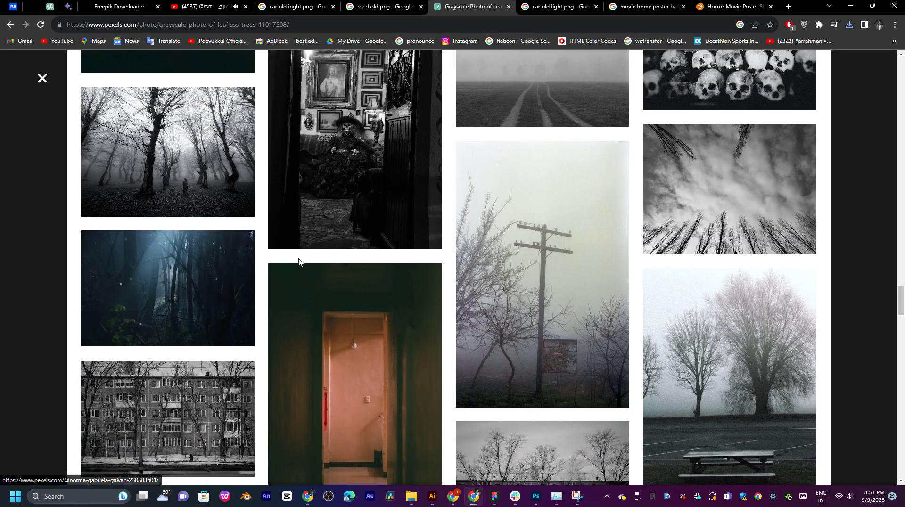
scroll(299, 263, "down", 4)
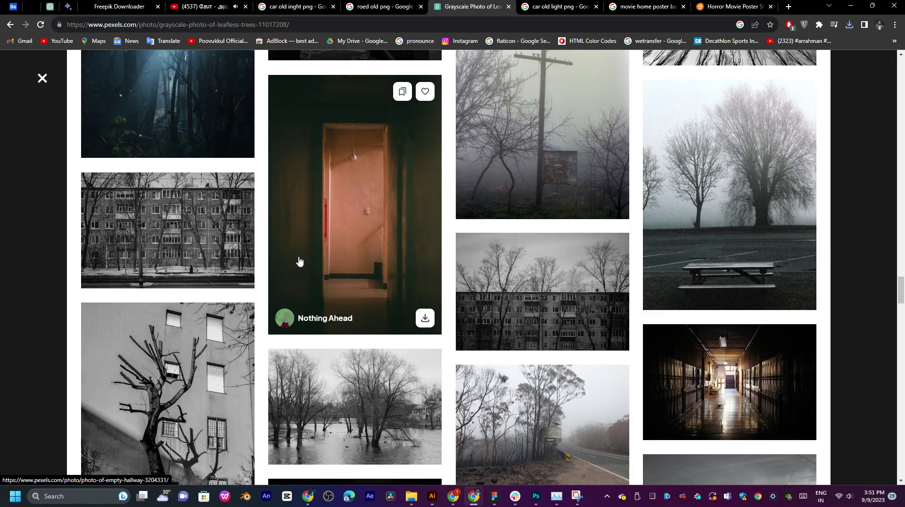
scroll(300, 261, "down", 7)
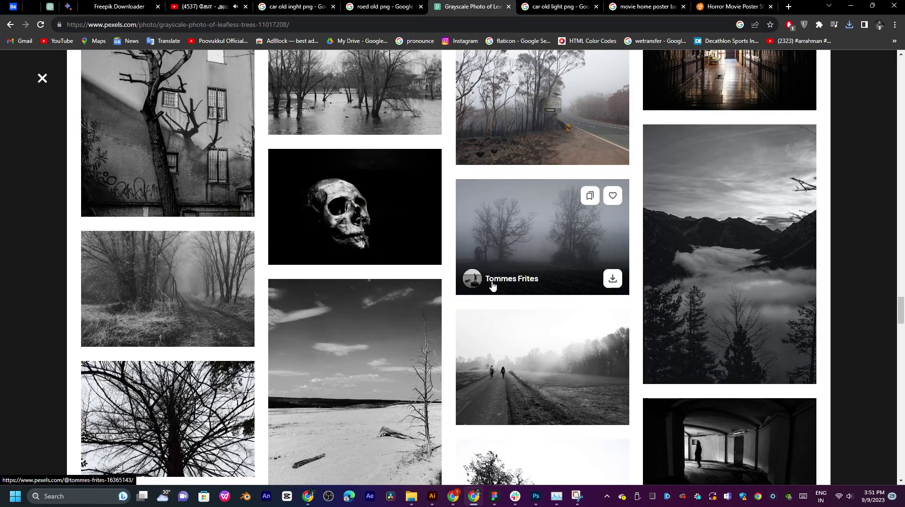
scroll(492, 286, "down", 7)
scroll(477, 300, "down", 6)
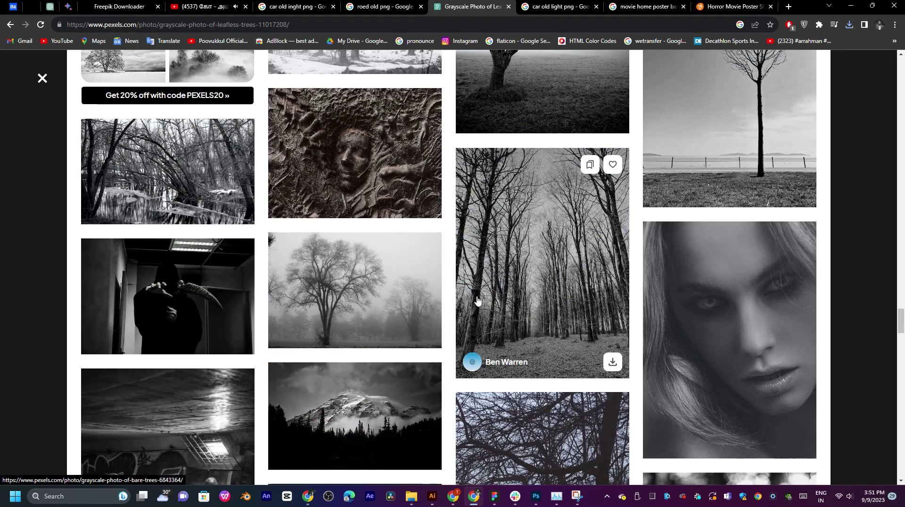
scroll(756, 214, "down", 7)
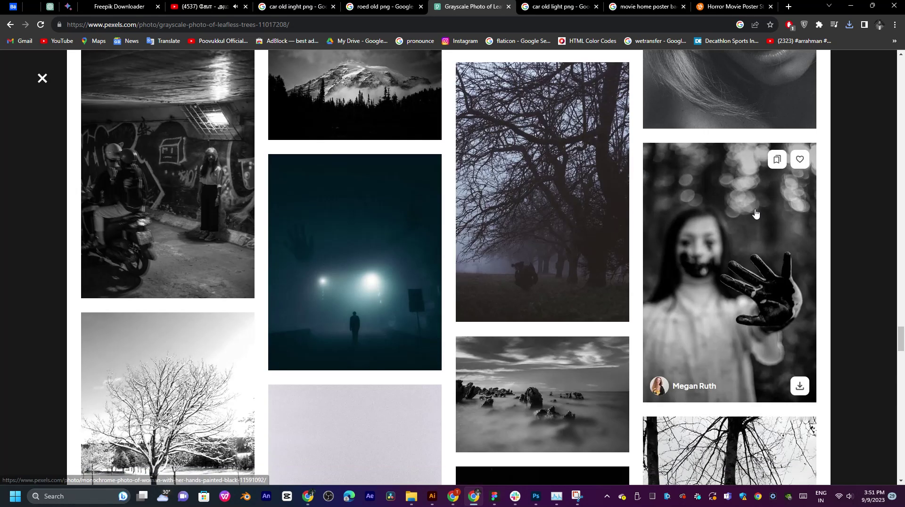
scroll(649, 283, "down", 6)
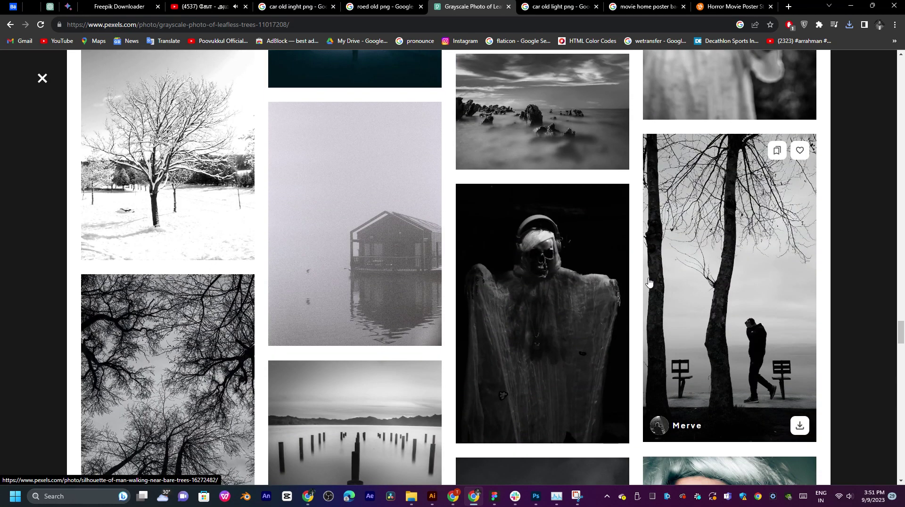
scroll(650, 283, "down", 7)
scroll(650, 281, "down", 7)
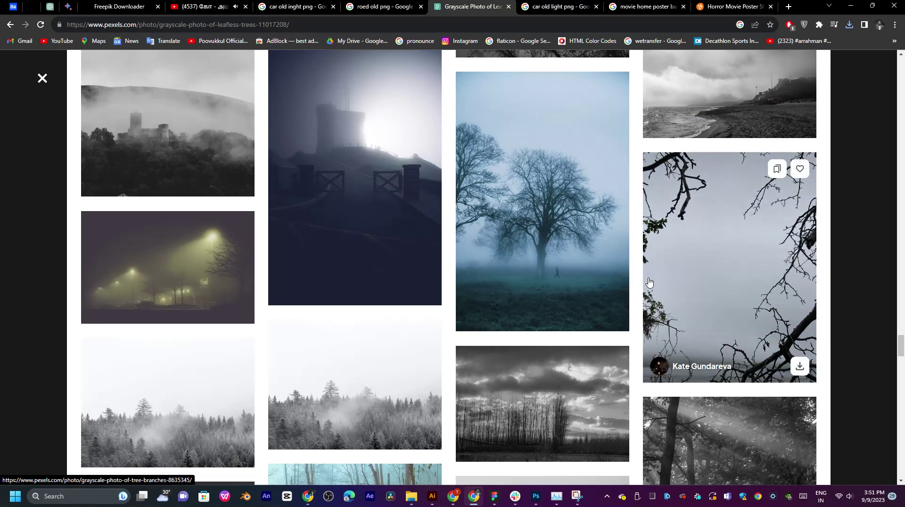
scroll(649, 282, "down", 6)
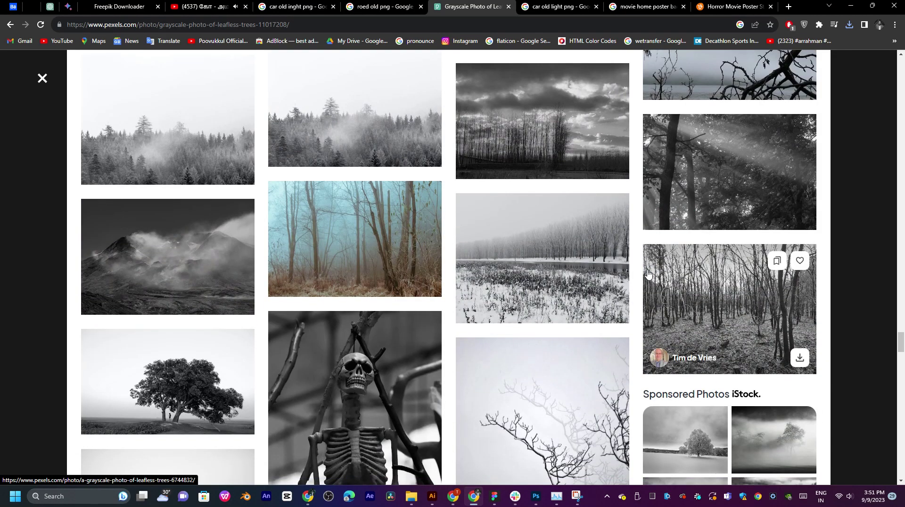
scroll(649, 274, "down", 7)
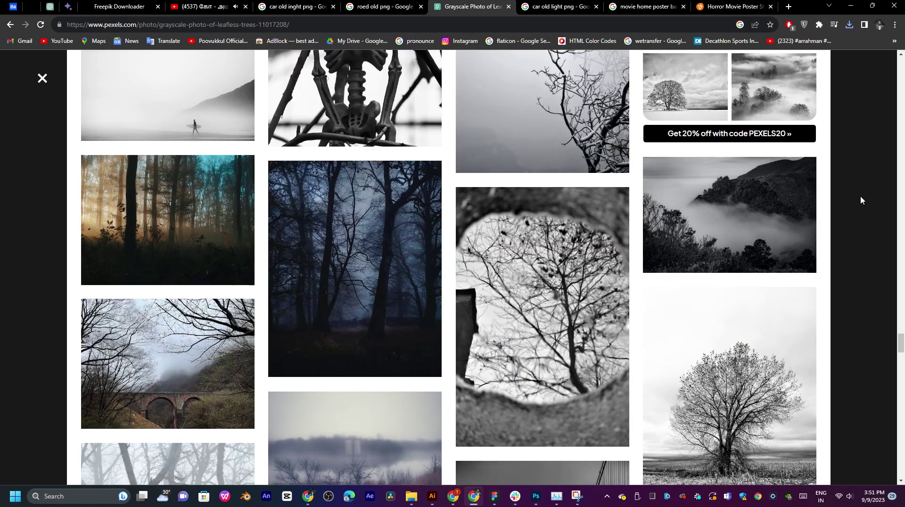
Step: Open the page of the dark forest photo and download the related picture of a foggy road with double yellow lines
left_click(198, 238)
scroll(683, 257, "down", 7)
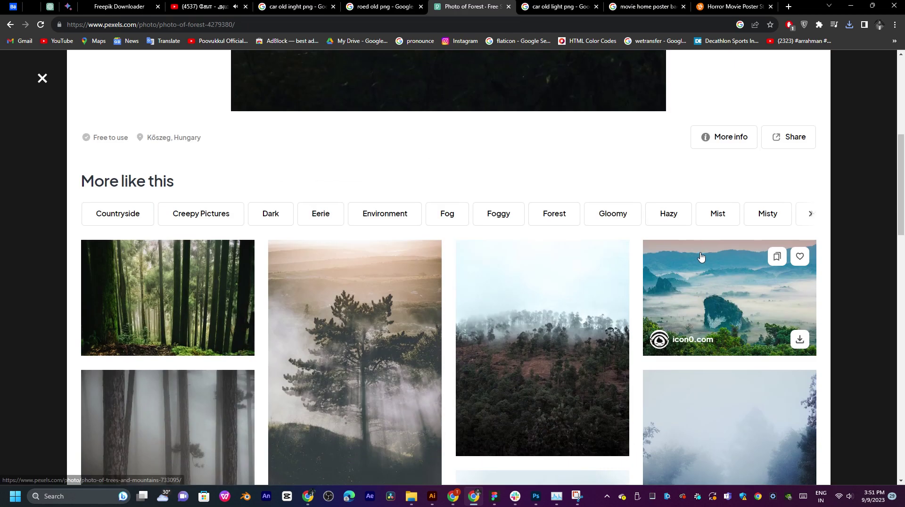
scroll(699, 254, "down", 6)
scroll(701, 254, "up", 5)
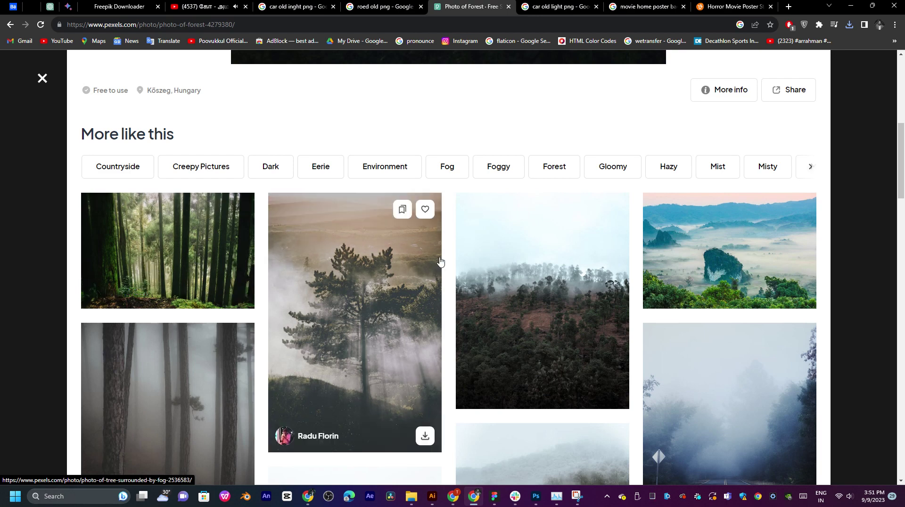
scroll(440, 261, "down", 8)
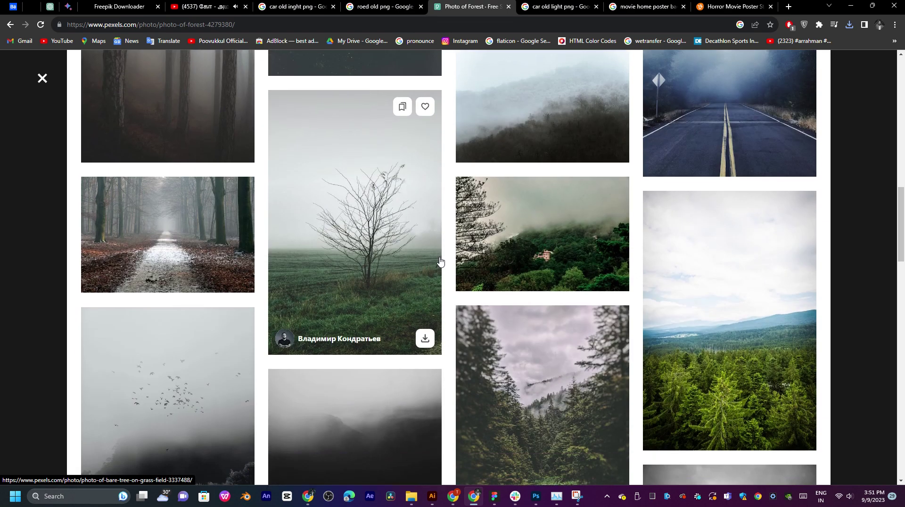
scroll(440, 261, "up", 2)
scroll(440, 261, "up", 1)
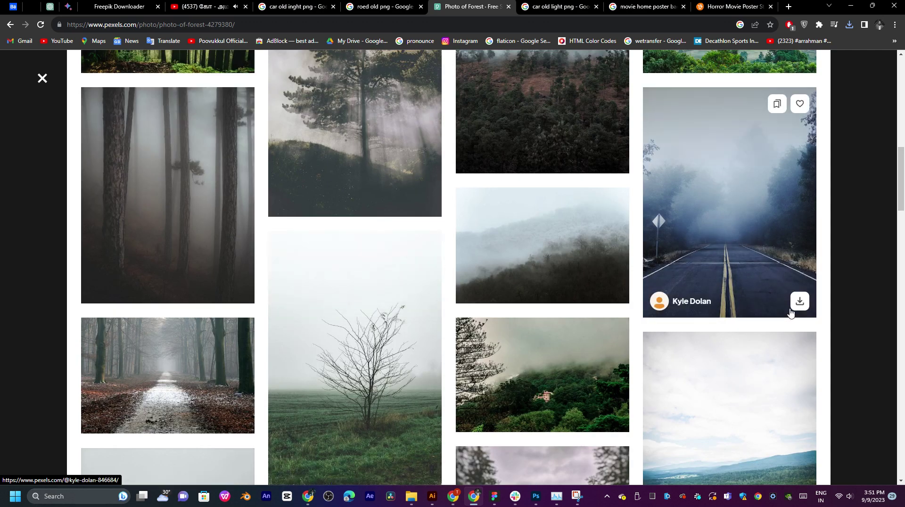
left_click(799, 303)
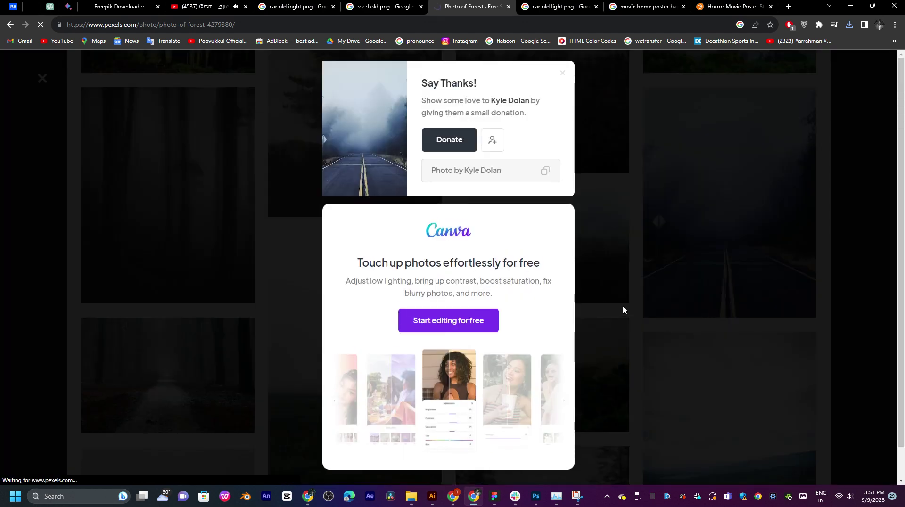
left_click(624, 309)
scroll(523, 340, "down", 3)
left_click(485, 457)
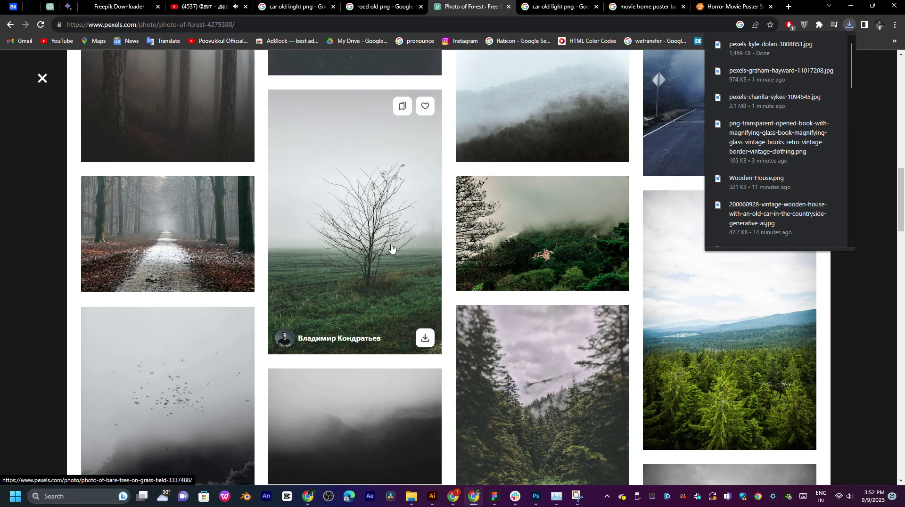
Step: Download the monochrome photo of a bird flock over a hazy, grassy hill
scroll(396, 233, "down", 1)
scroll(396, 234, "down", 5)
scroll(395, 233, "up", 2)
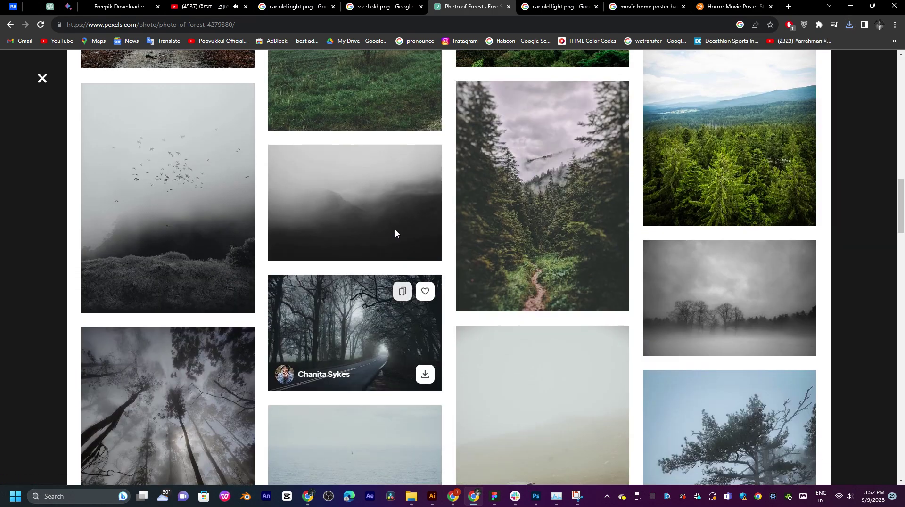
scroll(396, 234, "down", 2)
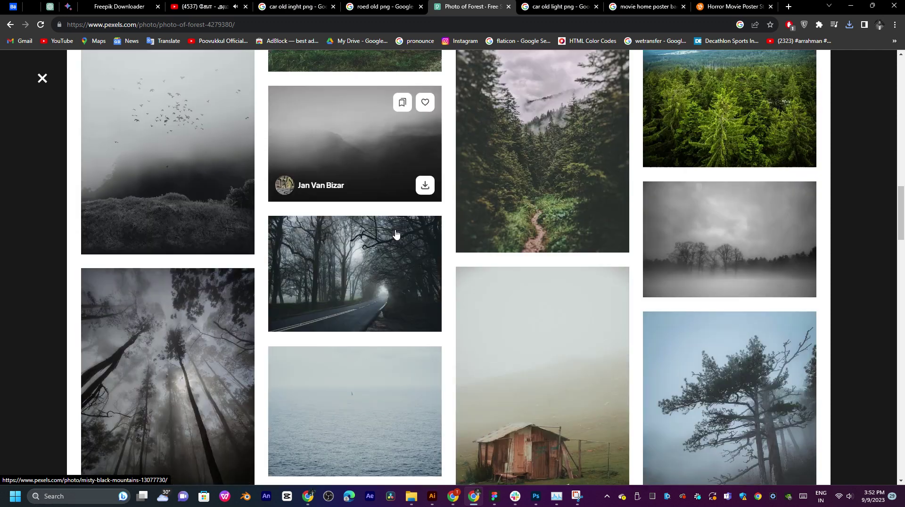
scroll(179, 181, "up", 1)
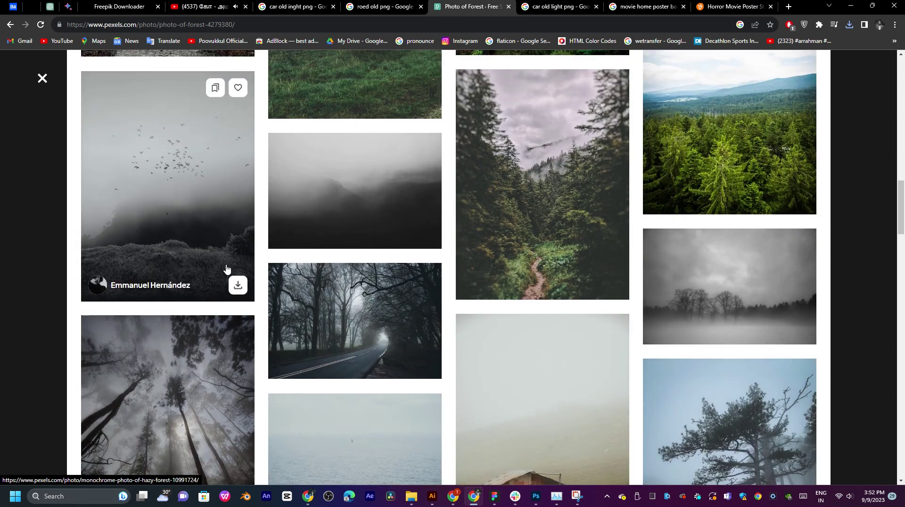
left_click(238, 286)
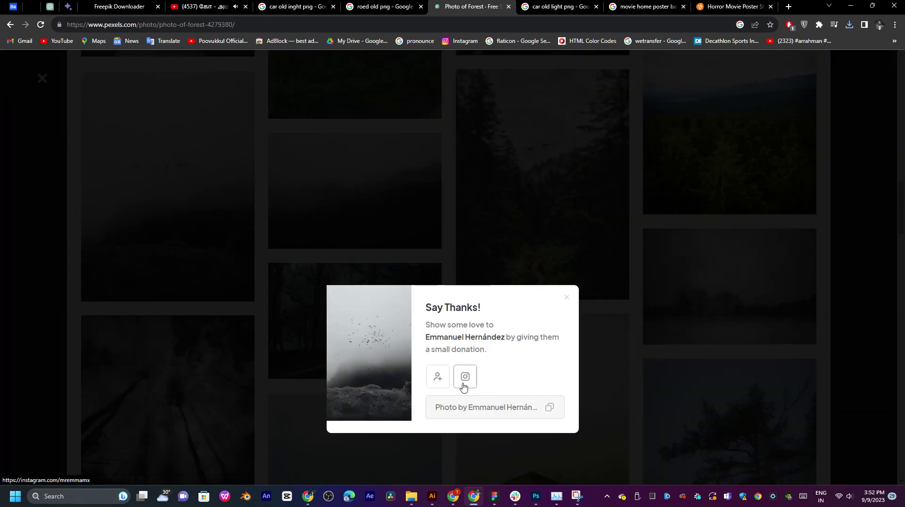
left_click(490, 458)
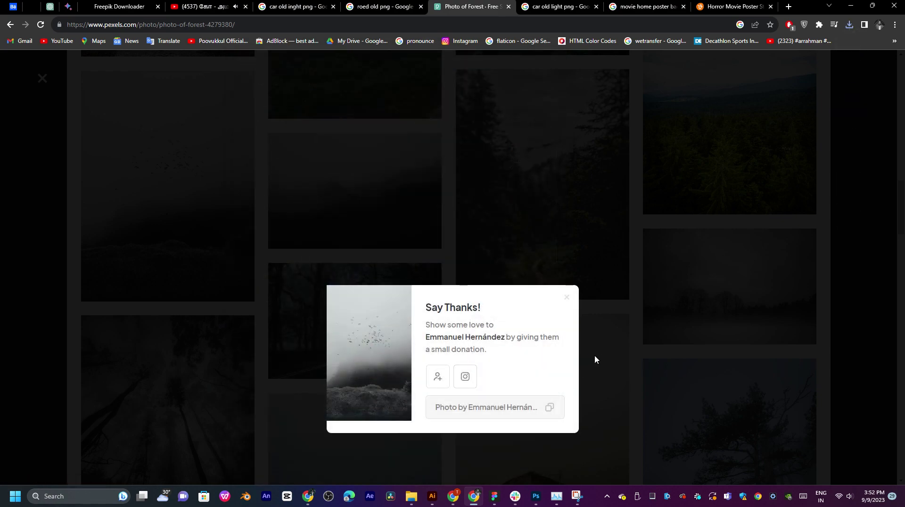
left_click(595, 356)
Step: Start downloading the photo of the misty dirt road between green trees
scroll(621, 363, "down", 3)
scroll(622, 362, "up", 3)
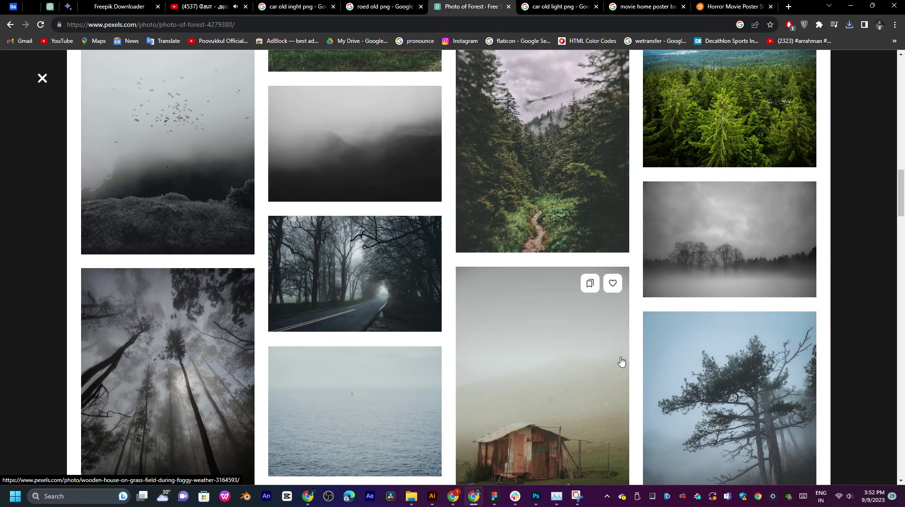
scroll(621, 362, "down", 6)
scroll(621, 362, "up", 1)
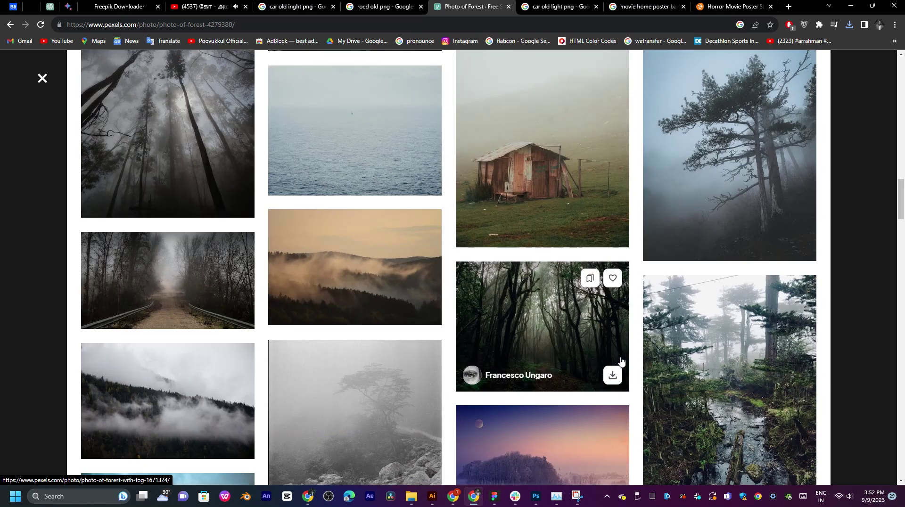
scroll(621, 362, "down", 2)
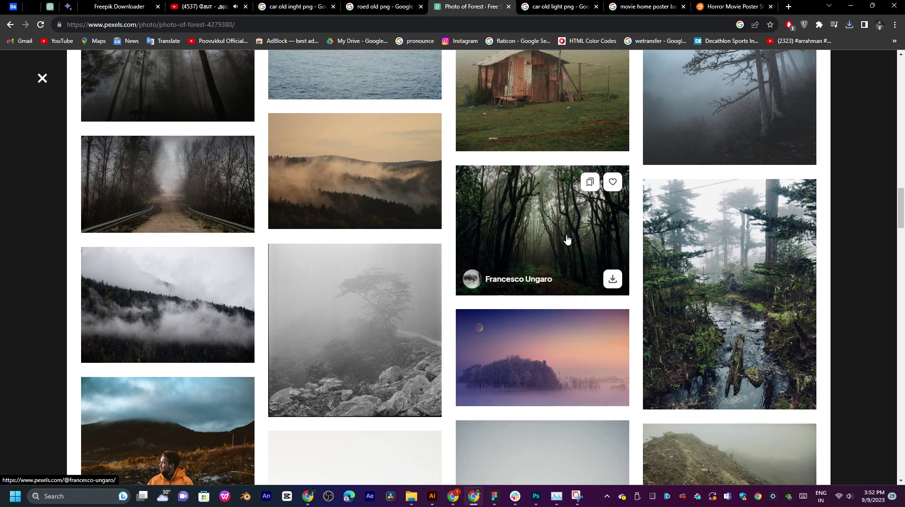
scroll(601, 273, "down", 6)
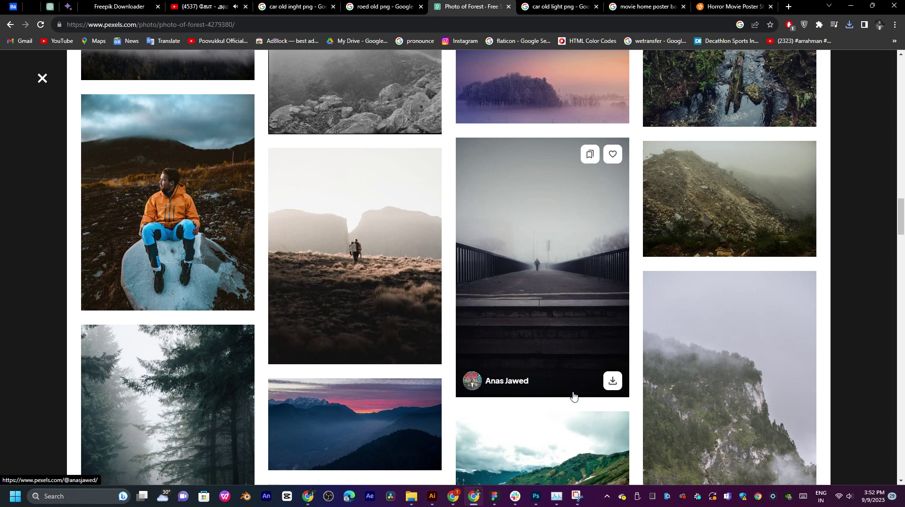
scroll(573, 397, "down", 6)
scroll(188, 245, "up", 1)
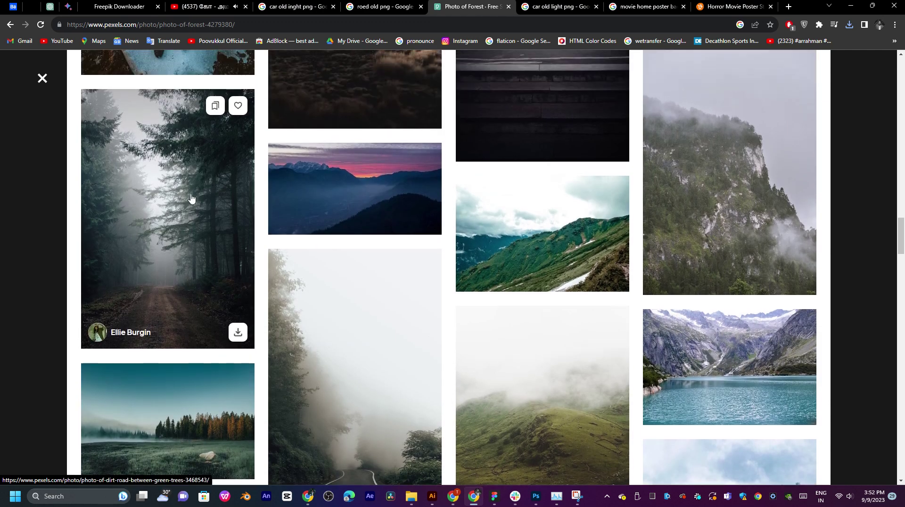
left_click(238, 333)
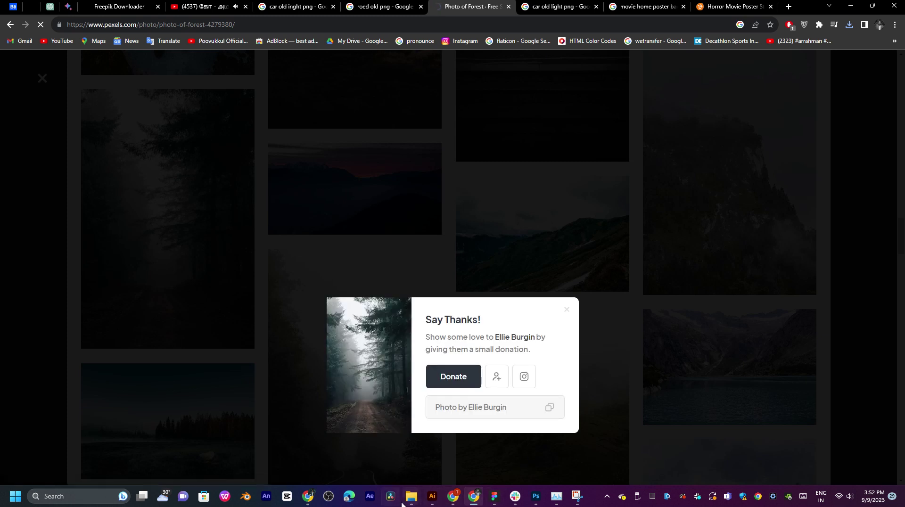
Step: Place the four downloaded Pexels photos and the 3d-grunge-room background from the fils folder into the 02.psd document in Photoshop
mouse_move(409, 499)
left_click(688, 430)
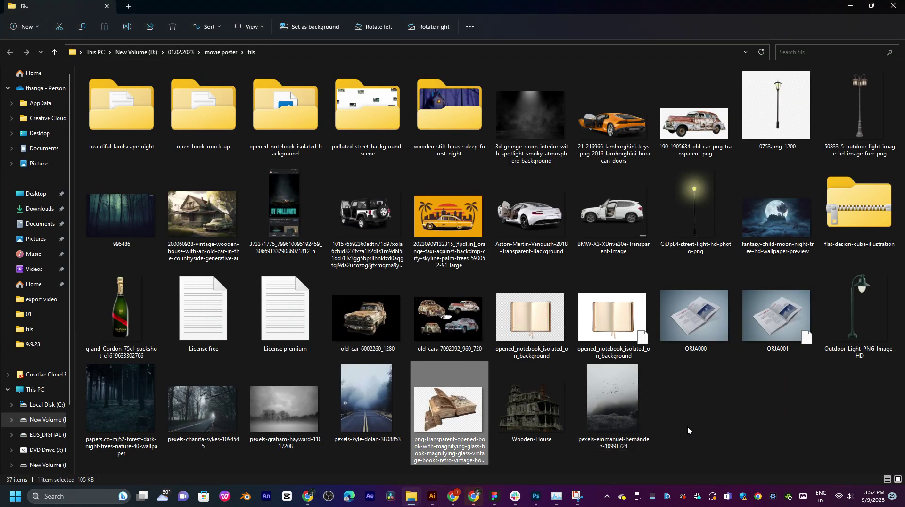
left_click(613, 406)
left_click(367, 403, "ctrl")
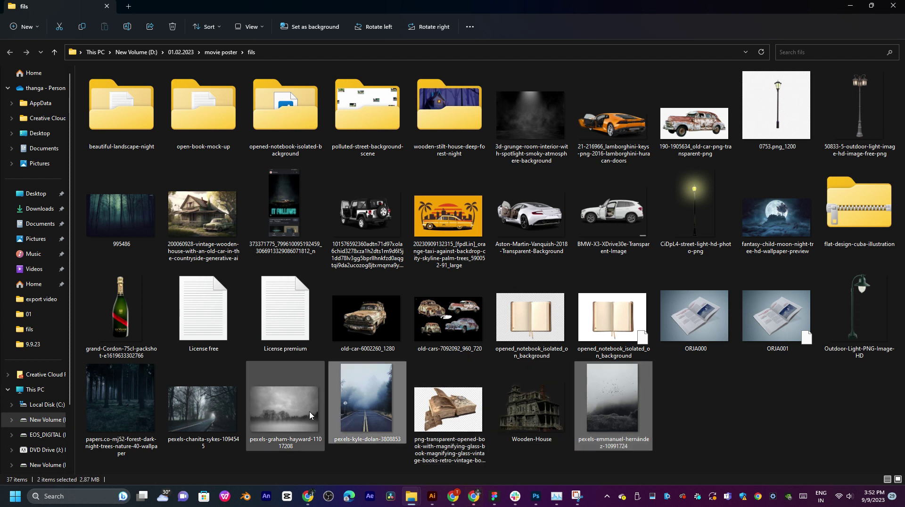
left_click(202, 407, "ctrl")
left_click(120, 405, "ctrl")
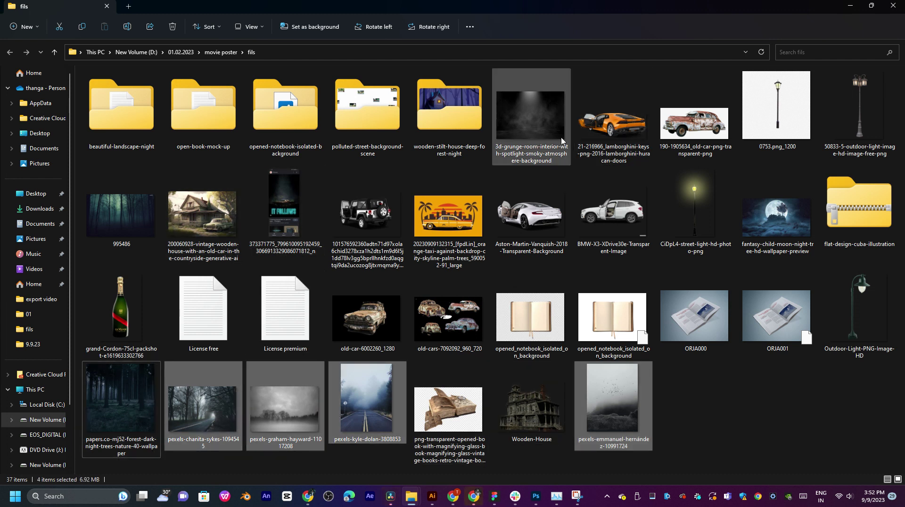
left_click(553, 126, "ctrl")
left_click_drag(613, 401, 411, 288)
key("alt+Tab")
key("alt+Tab")
key("Return")
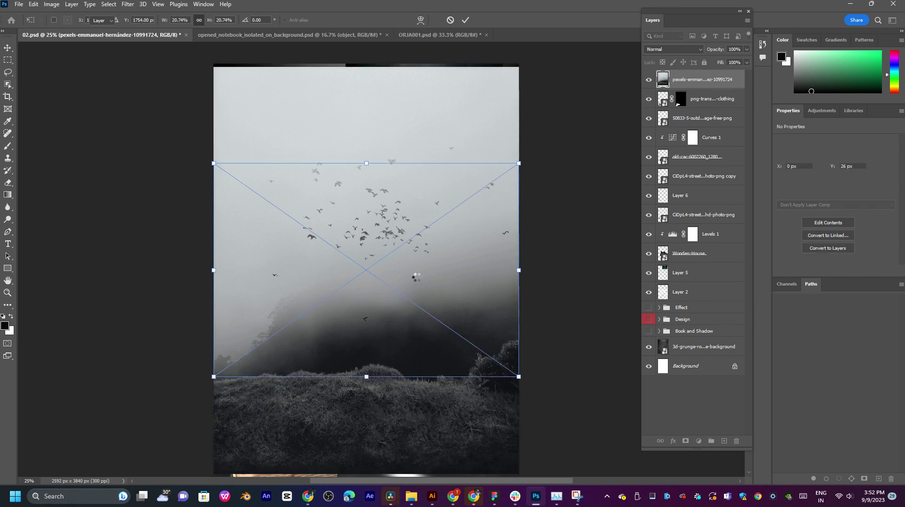
key("Return")
key("Return")
key("Return")
key("Return")
key("Return")
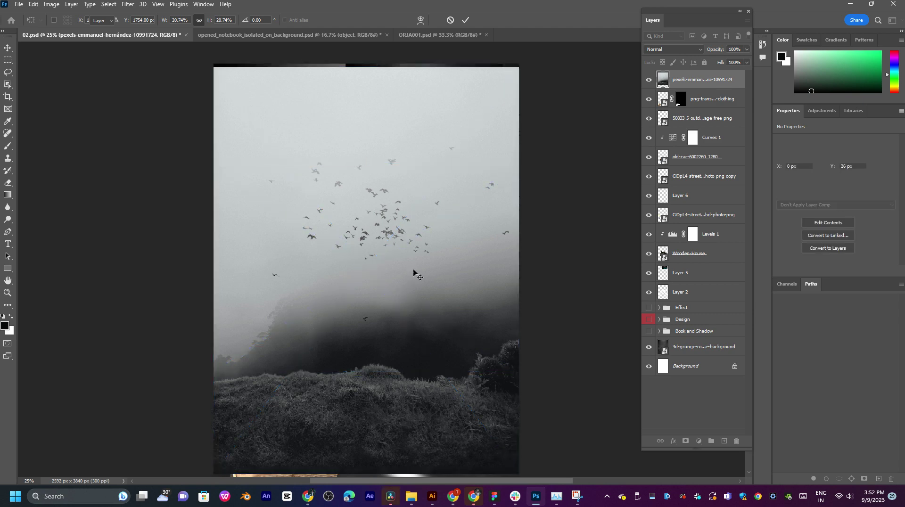
Step: Hide the blue foggy road, foggy tree line, forest road and top 3d-grunge-room layers, and select the bird flock photo layer
left_click(649, 79)
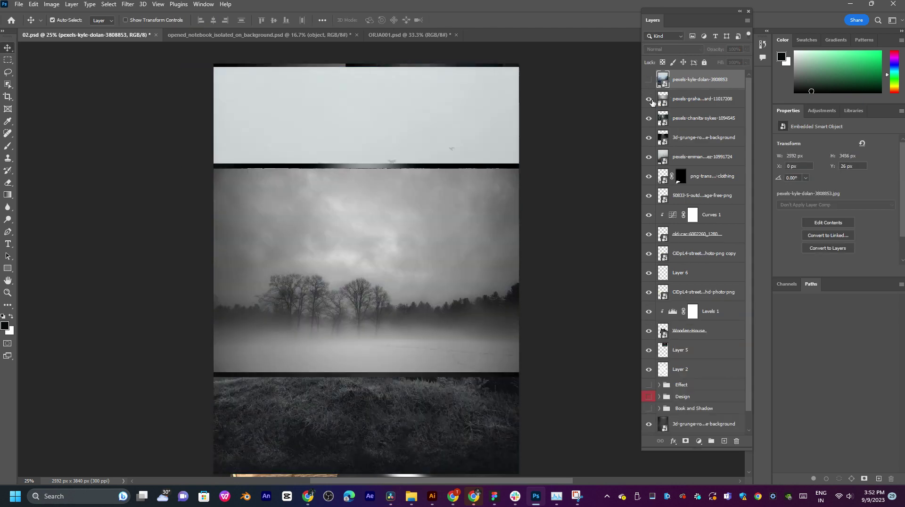
left_click(649, 98)
left_click(649, 118)
left_click(649, 137)
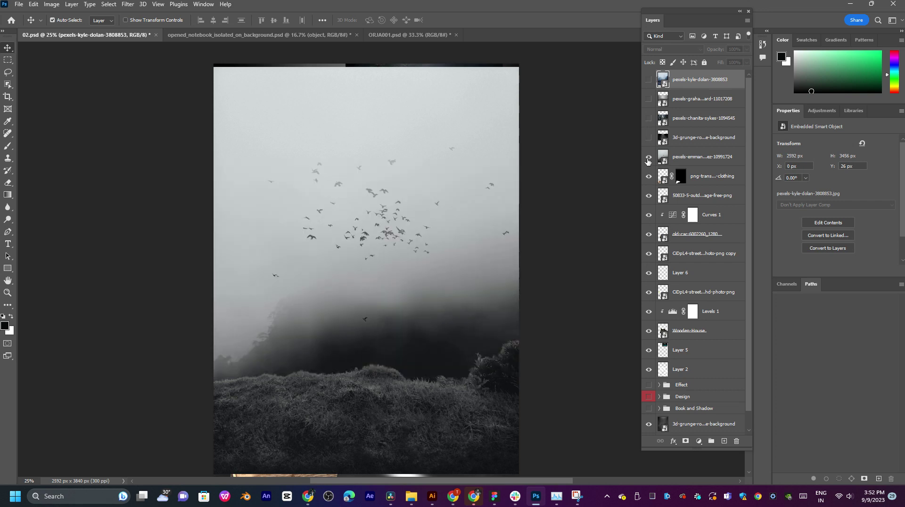
left_click(713, 162)
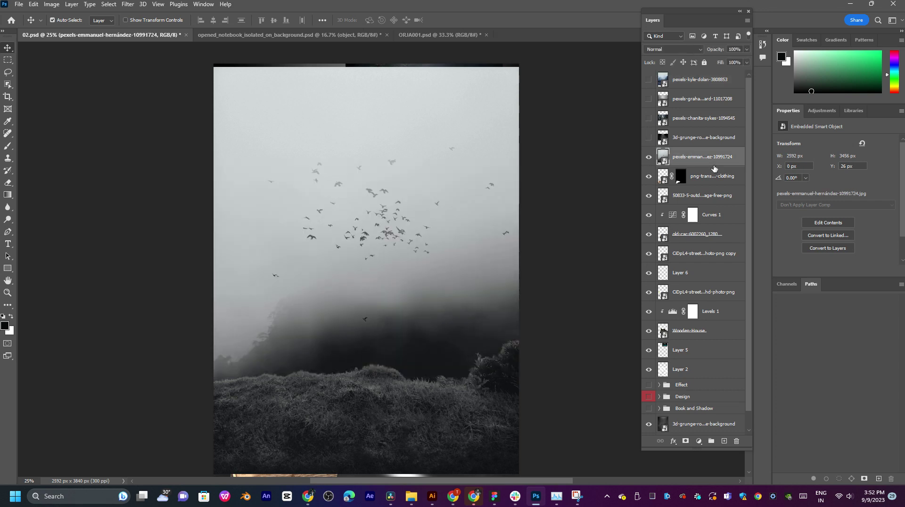
Step: Move the four placed Pexels photo layers and the new 3d-grunge-room layer directly beneath Layer 2 in the layer stack
left_click(713, 88, "shift")
left_click_drag(717, 91, 714, 430)
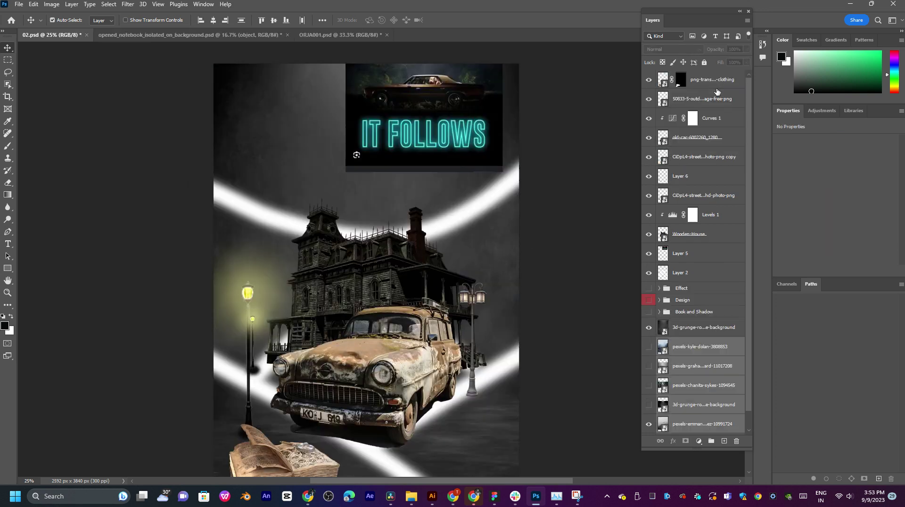
left_click_drag(714, 349, 699, 288)
left_click(564, 281)
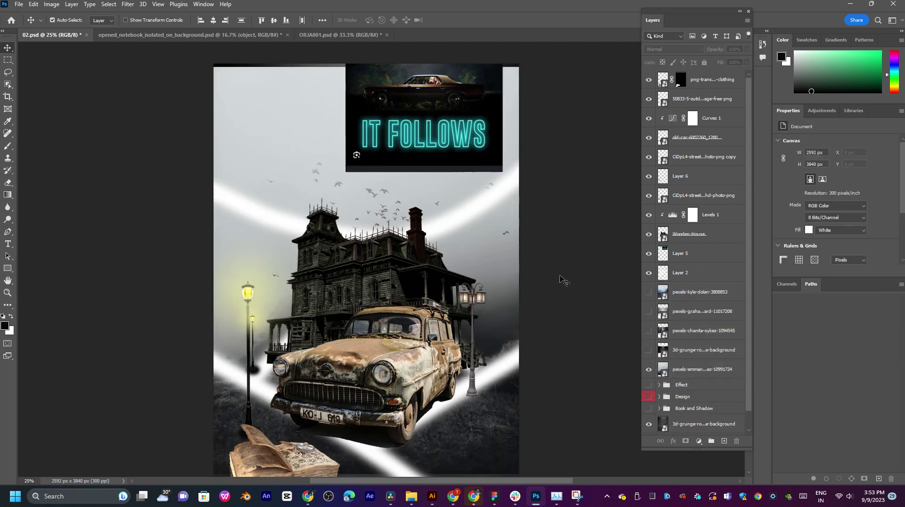
Step: Enlarge the bird flock photo proportionally to about 2984 × 3978 px and position it over the whole canvas
left_click(673, 299)
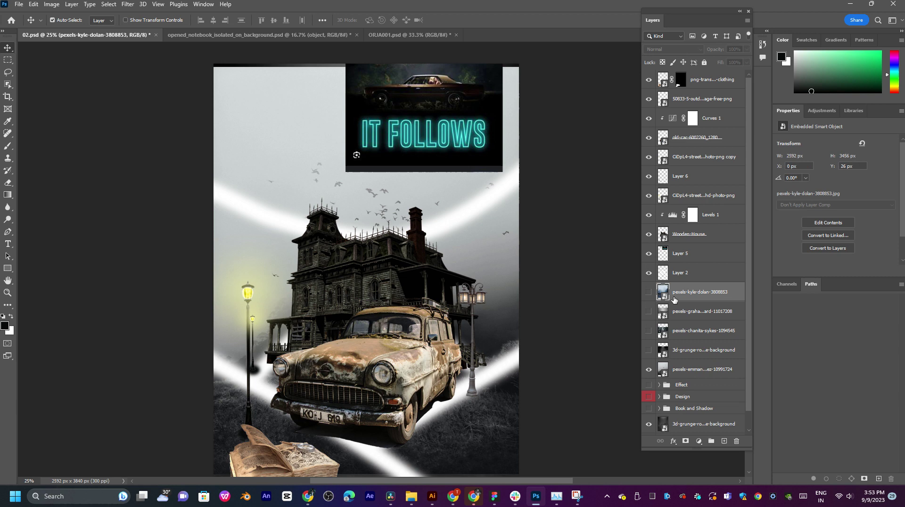
left_click(699, 371)
key("ctrl+t")
left_click_drag(502, 282, 552, 271)
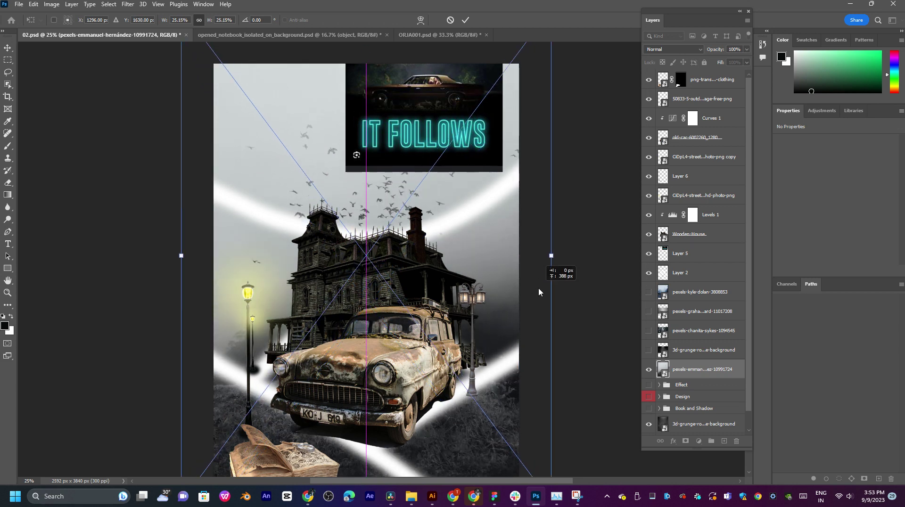
scroll(479, 257, "down", 2)
mouse_move(494, 264)
left_mouse_down()
mouse_move(497, 297)
mouse_move(502, 276)
left_mouse_up()
left_click_drag(548, 212, 519, 254)
key("Return")
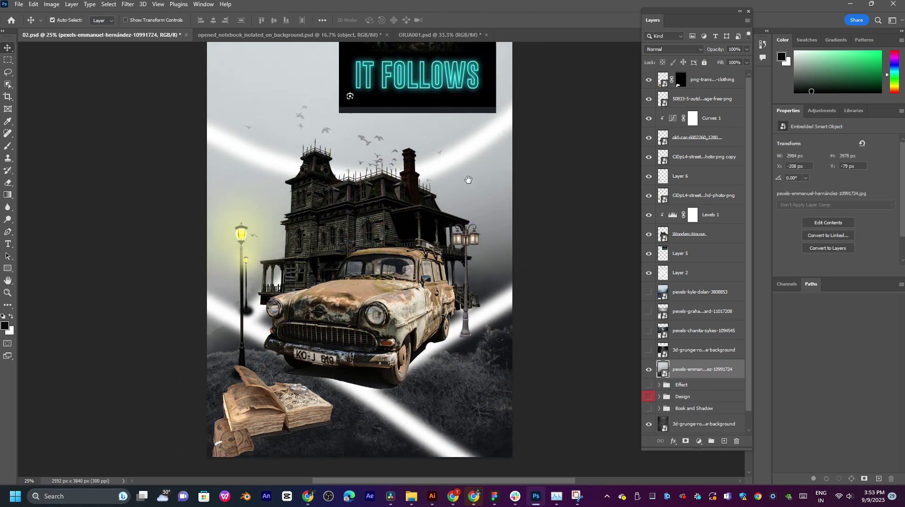
left_click_drag(468, 180, 464, 209)
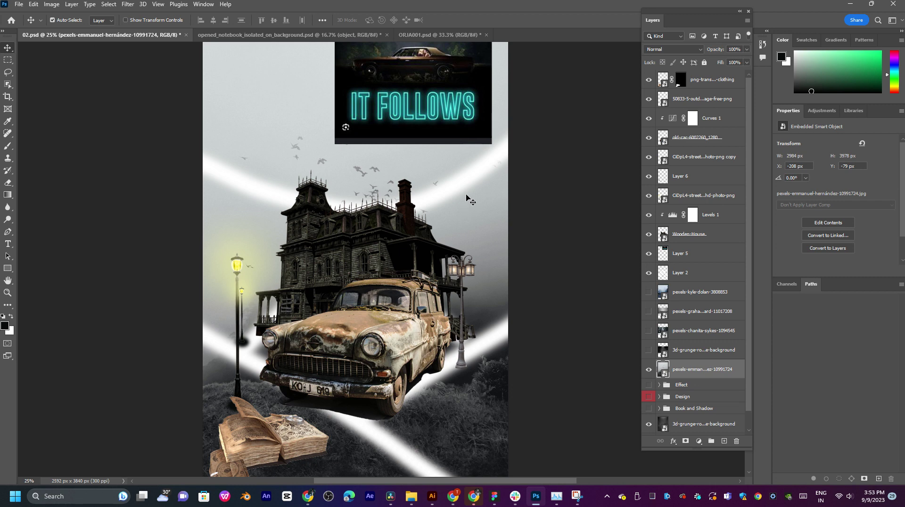
Step: Hide the white curved strokes on Layer 2 and shift the bird flock photo upward behind the house
left_click_drag(502, 348, 522, 291)
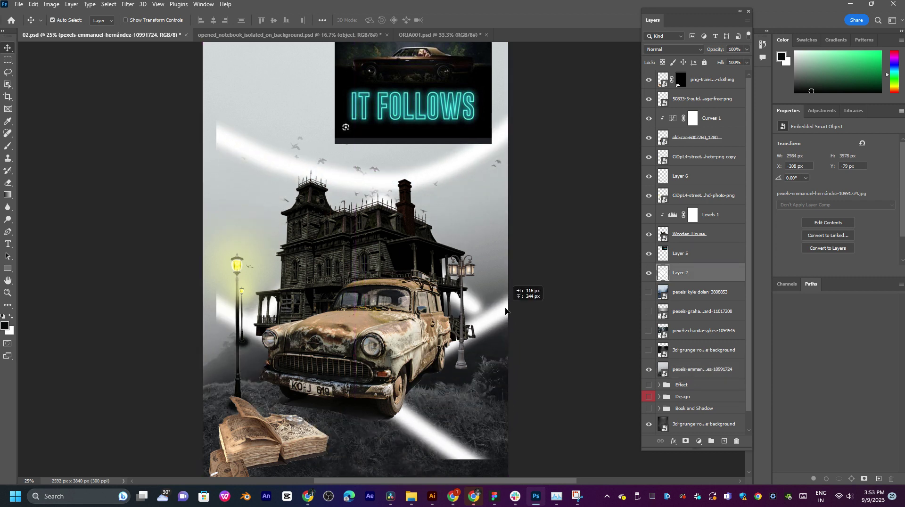
left_click(650, 272)
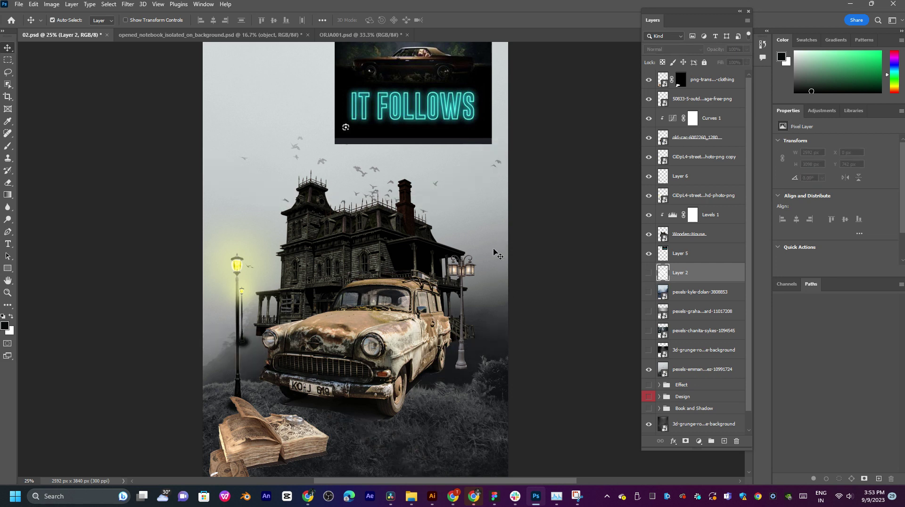
left_click_drag(497, 255, 505, 125)
left_click_drag(471, 224, 463, 267)
Step: Move Layer 5 with the "It Follows" reference image to the top of the layer stack, lock it and hide it
left_click(684, 253)
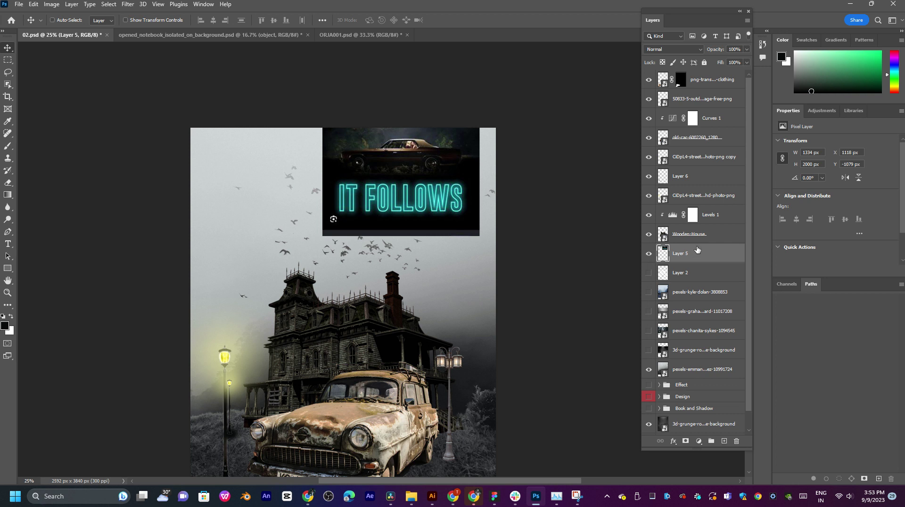
left_click_drag(698, 250, 644, 79)
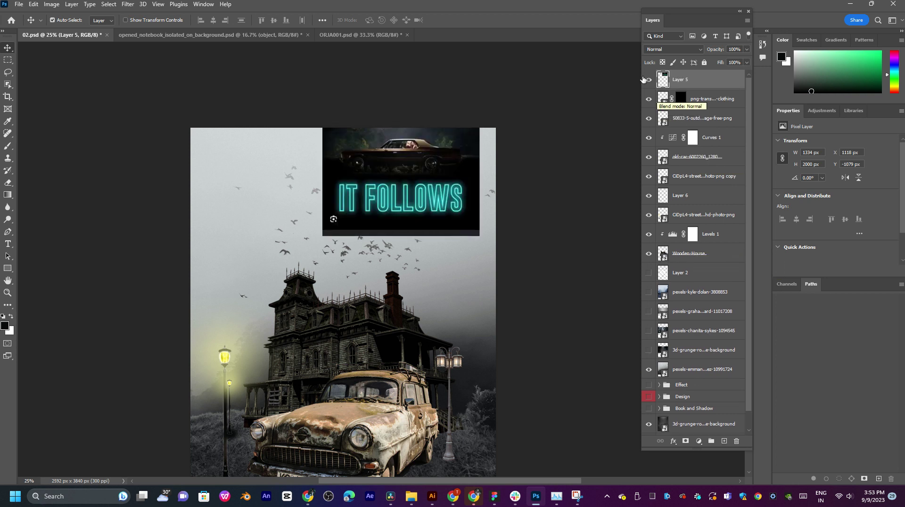
key("ctrl+slash")
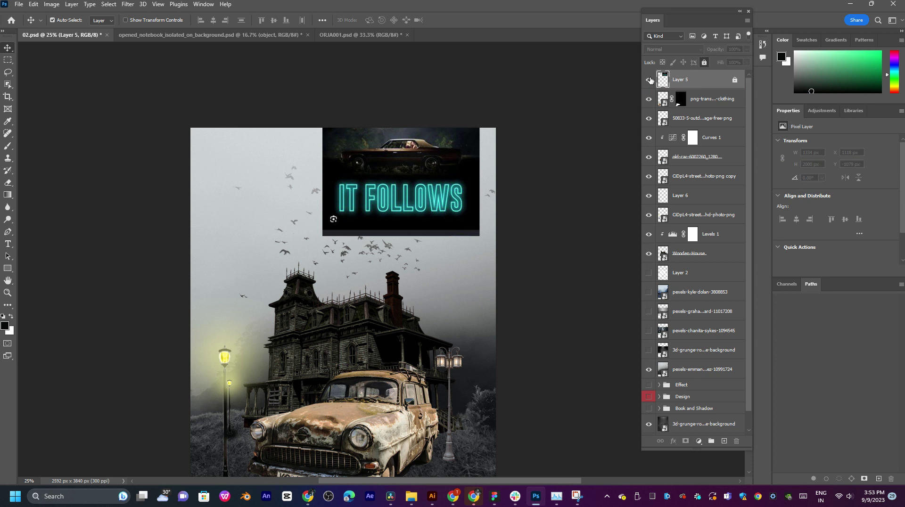
left_click(649, 79)
Step: Add a white layer mask to the bird flock photo layer
left_click_drag(423, 239, 416, 219)
scroll(416, 218, "down", 3)
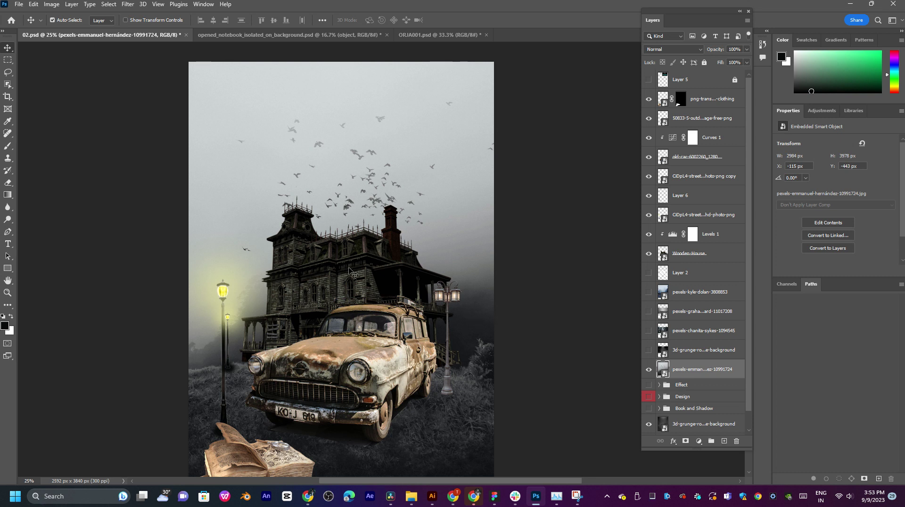
left_click(686, 442)
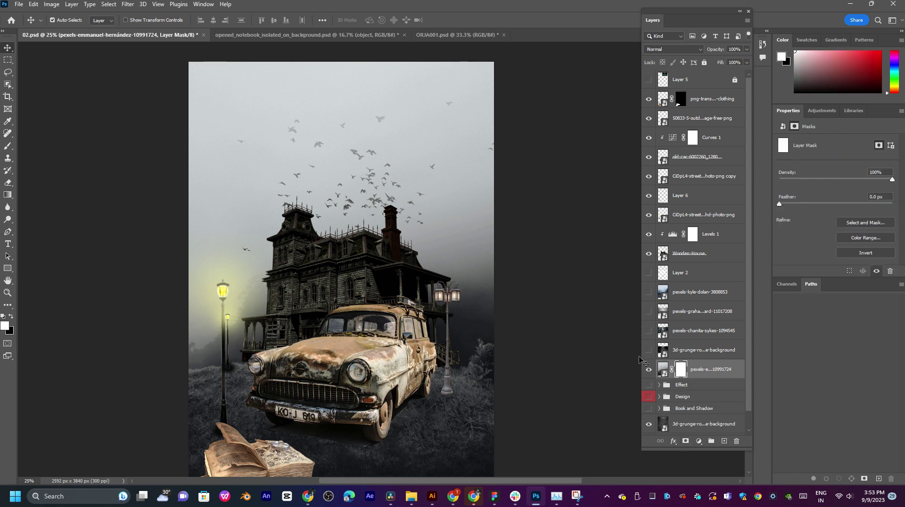
left_click_drag(455, 292, 454, 238)
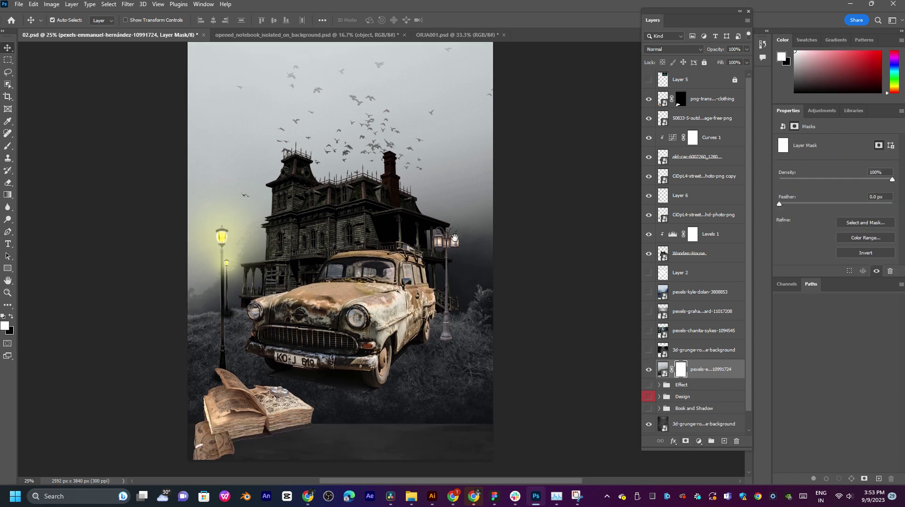
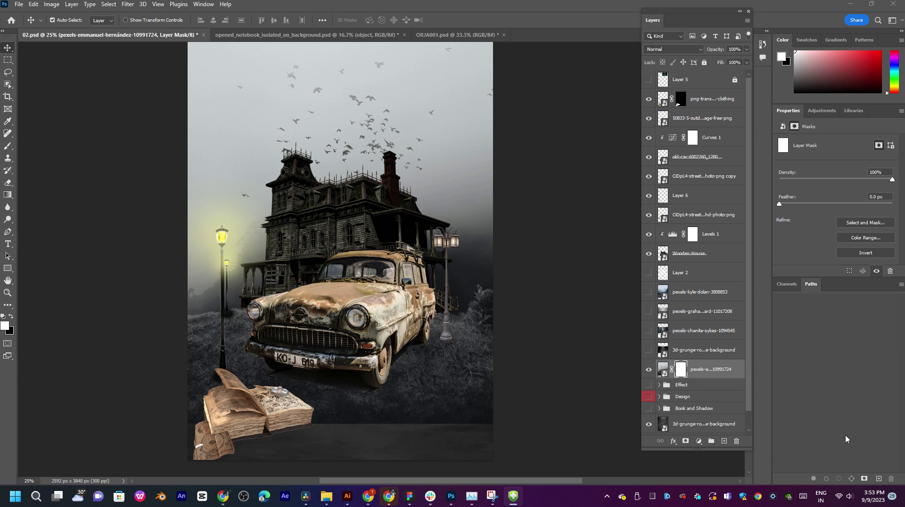
Step: Set up the Brush tool with a size of 1300 px and black as the foreground color
key("b")
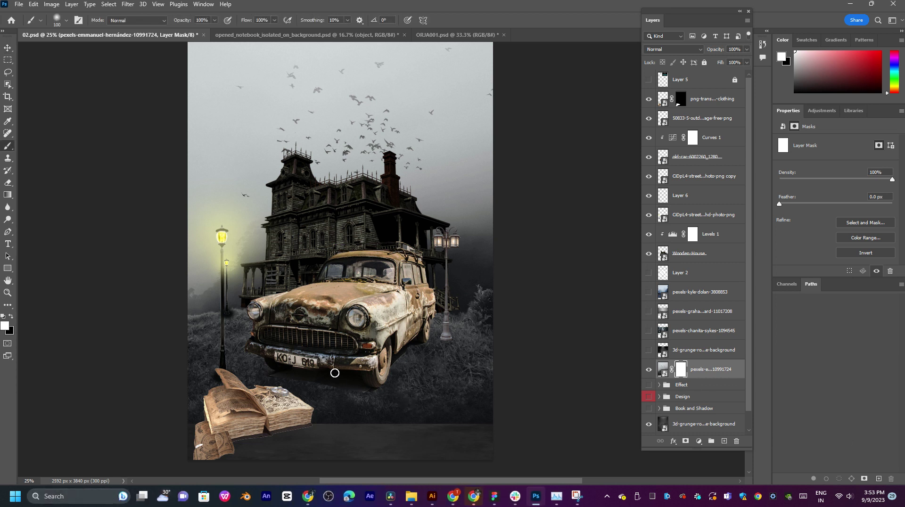
key("bracketright")
key("bracketright")
key("bracketright")
key("bracketright")
key("bracketright")
key("bracketright")
key("bracketright")
key("bracketright")
key("bracketright")
key("bracketright")
key("bracketright")
key("bracketright")
key("bracketright")
key("bracketright")
key("bracketright")
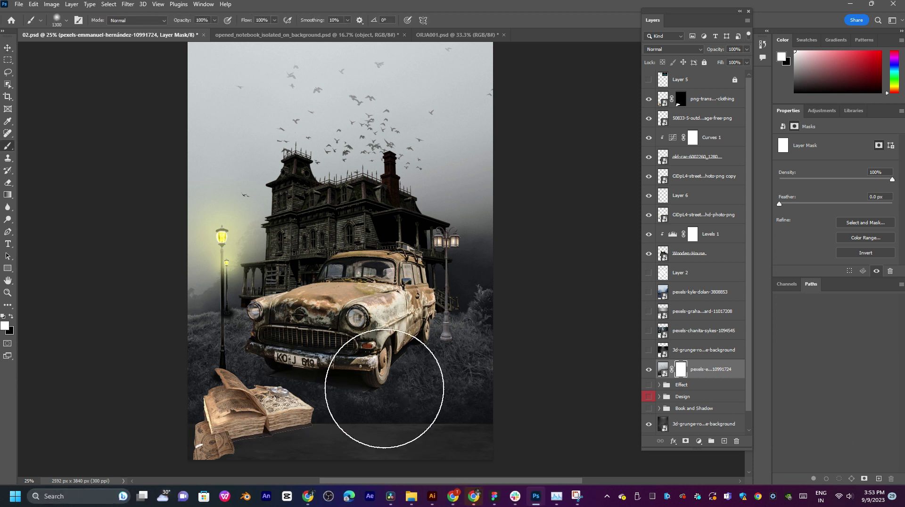
left_click(11, 317)
Step: Try masking out the grassy ground of the bird flock photo with broad black strokes, and undo them
left_click_drag(121, 344, 578, 382)
mouse_move(212, 403)
left_mouse_down()
mouse_move(471, 394)
mouse_move(307, 360)
mouse_move(518, 384)
mouse_move(194, 370)
mouse_move(380, 429)
left_mouse_up()
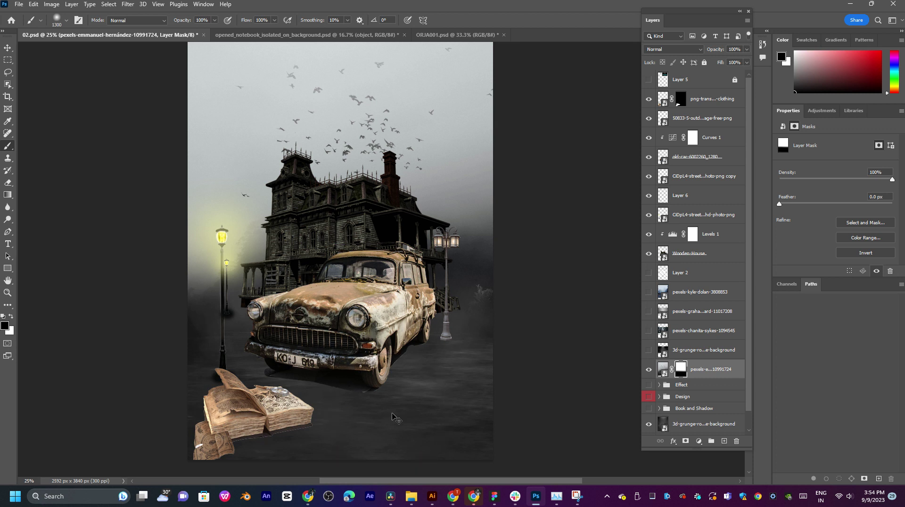
key("ctrl+z")
key("ctrl+z")
key("ctrl+z")
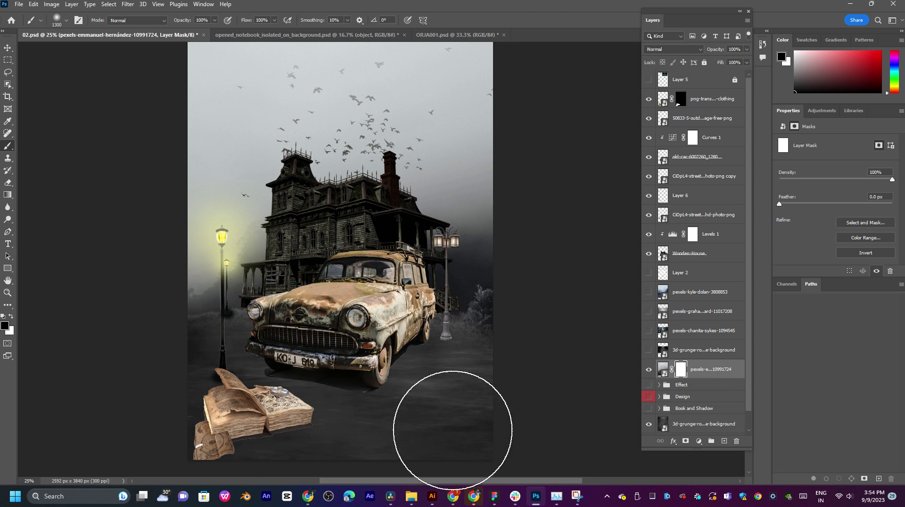
Step: Paint black on the bird flock photo's mask to blend its grassy lower part into the dark floor, and deselect the layer
left_click_drag(453, 434, 406, 357)
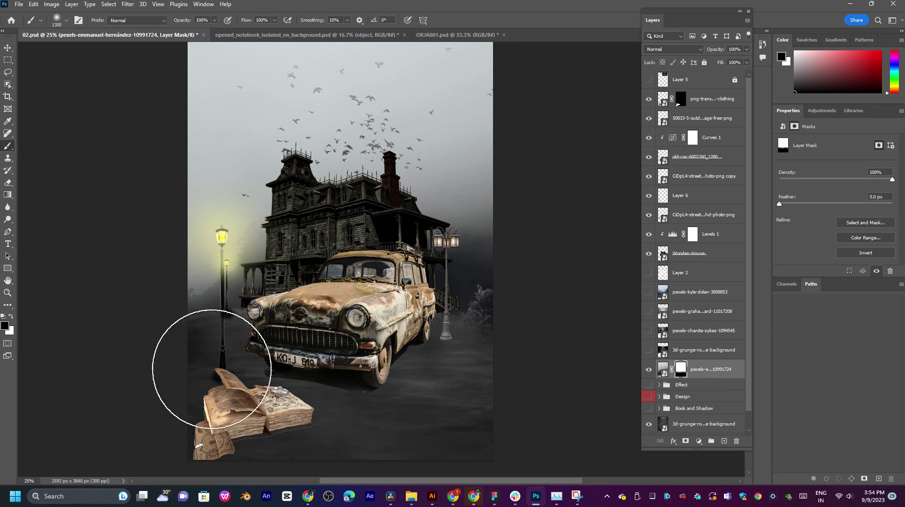
left_click(6, 46)
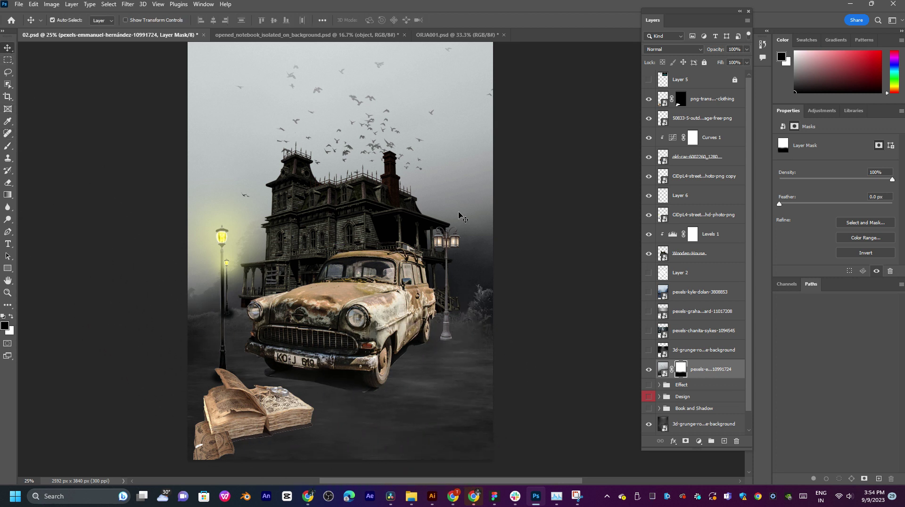
left_click(512, 203)
left_click_drag(453, 174, 445, 215)
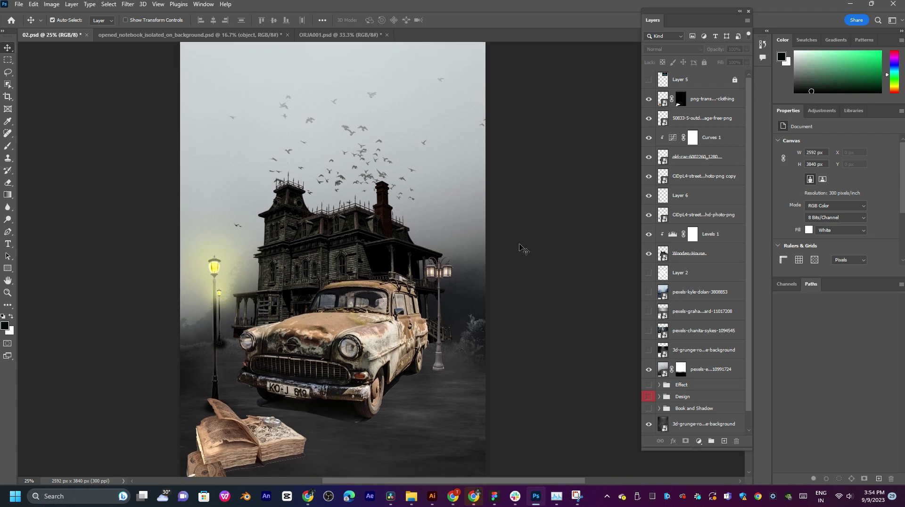
Step: Show the 3d-grunge-room layer above the bird flock photo and scale it to 116% so it covers the canvas
left_click(649, 350)
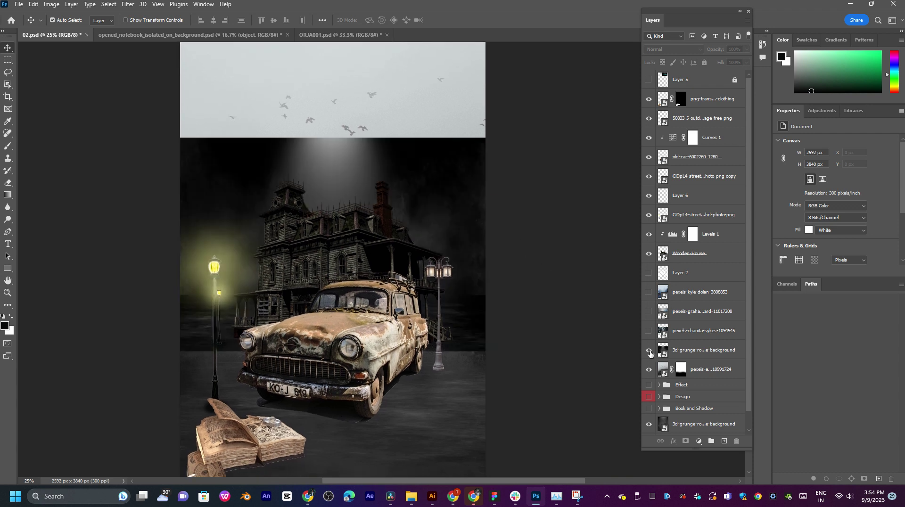
left_click(697, 352)
key("ctrl+t")
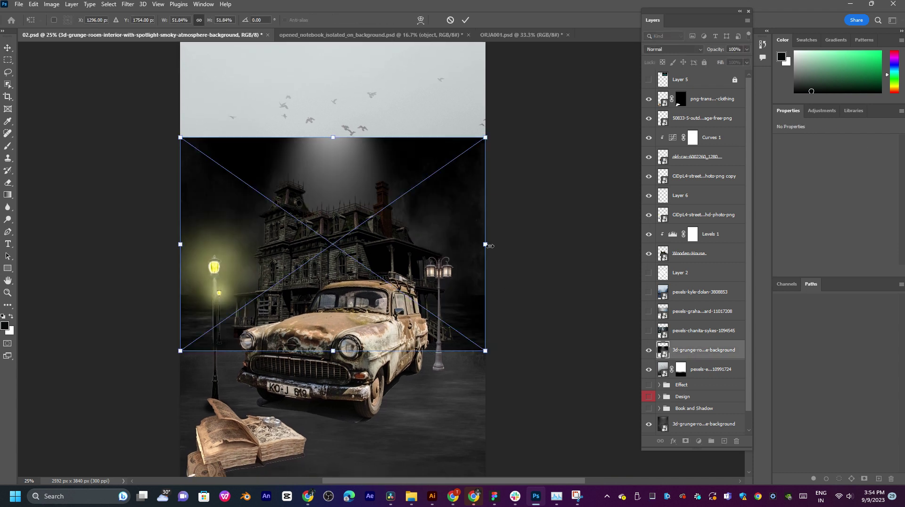
left_click_drag(491, 246, 675, 238)
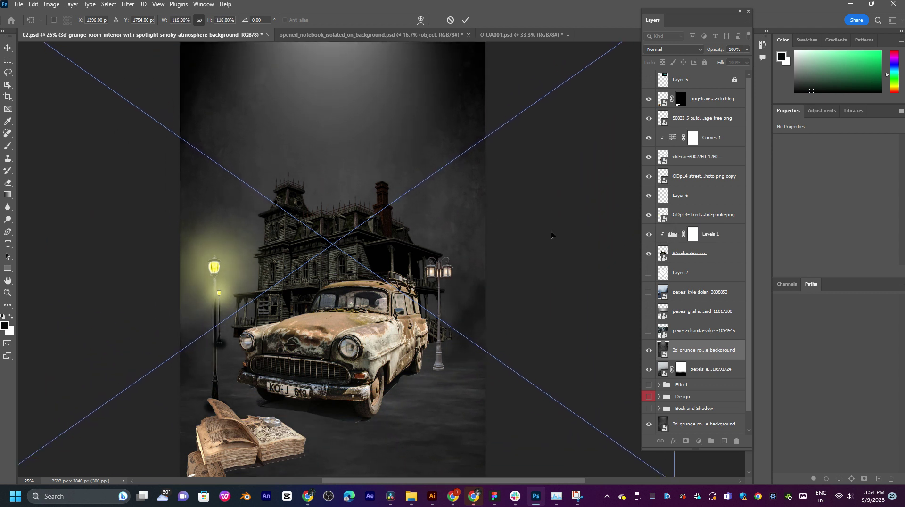
key("Return")
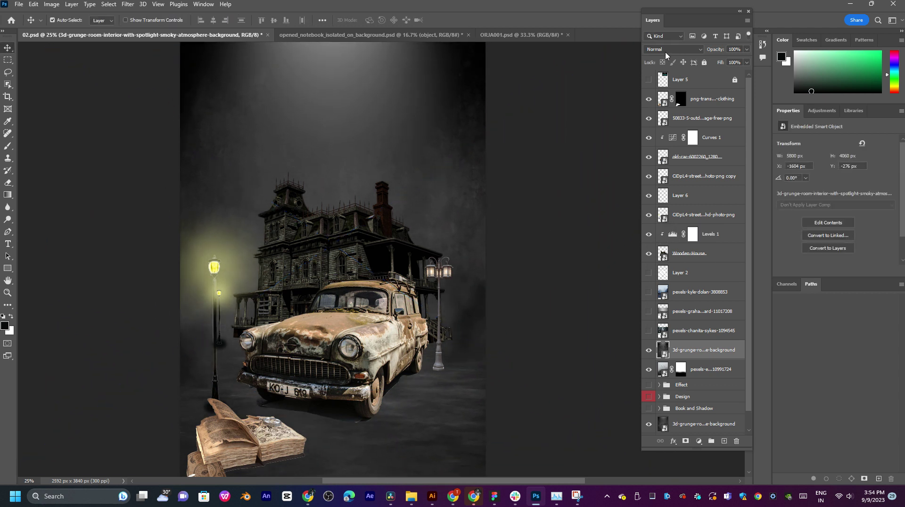
Step: Set the blend mode of the enlarged 3d-grunge-room layer to Difference
left_click(675, 49)
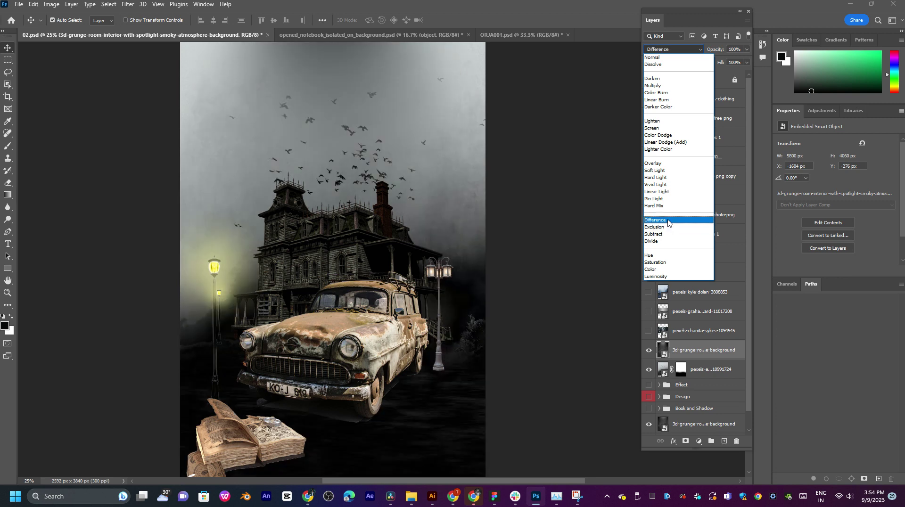
left_click(668, 220)
left_click(560, 215)
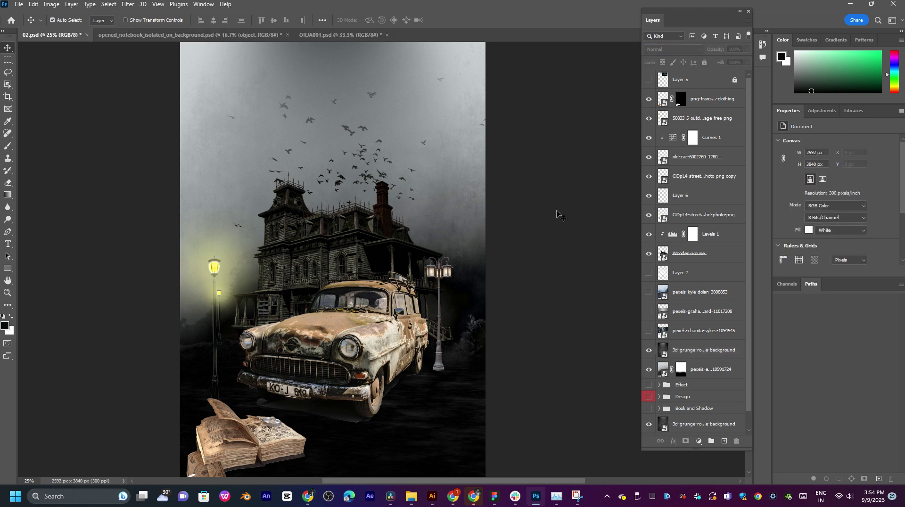
mouse_move(467, 275)
left_mouse_down()
mouse_move(470, 245)
mouse_move(464, 267)
left_mouse_up()
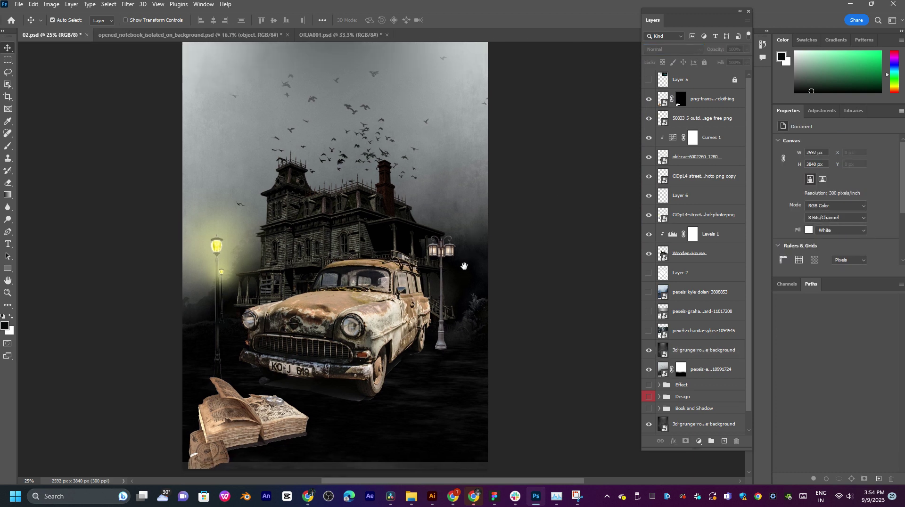
Step: Show the forest road photo, enlarge it to about 30.65%, and shift it down behind the house and car
left_click(648, 334)
left_click_drag(464, 208, 448, 162)
key("ctrl+t")
left_click_drag(492, 199, 655, 199)
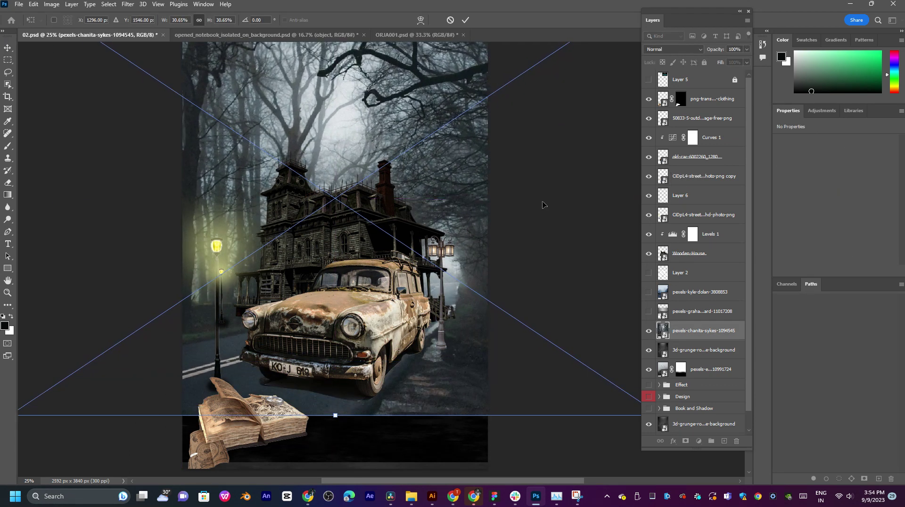
left_click_drag(542, 202, 555, 220)
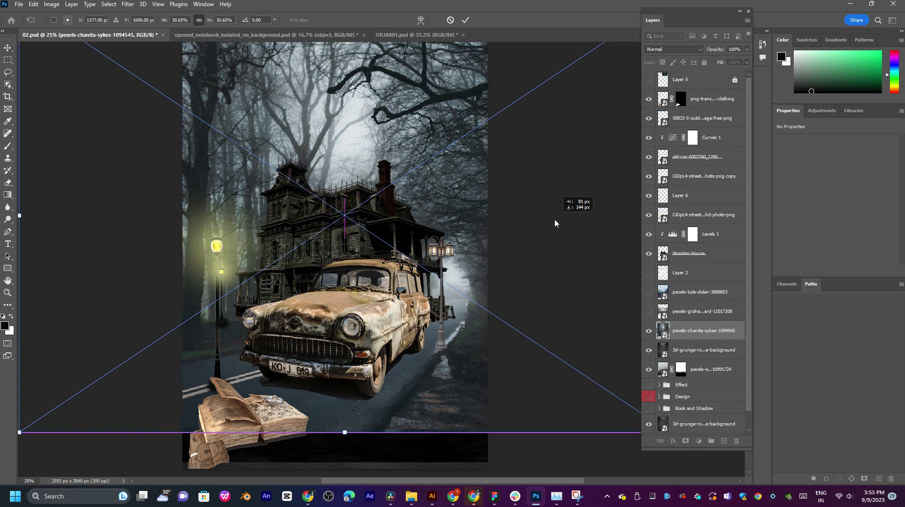
mouse_move(555, 219)
left_mouse_down()
mouse_move(538, 238)
mouse_move(555, 234)
left_mouse_up()
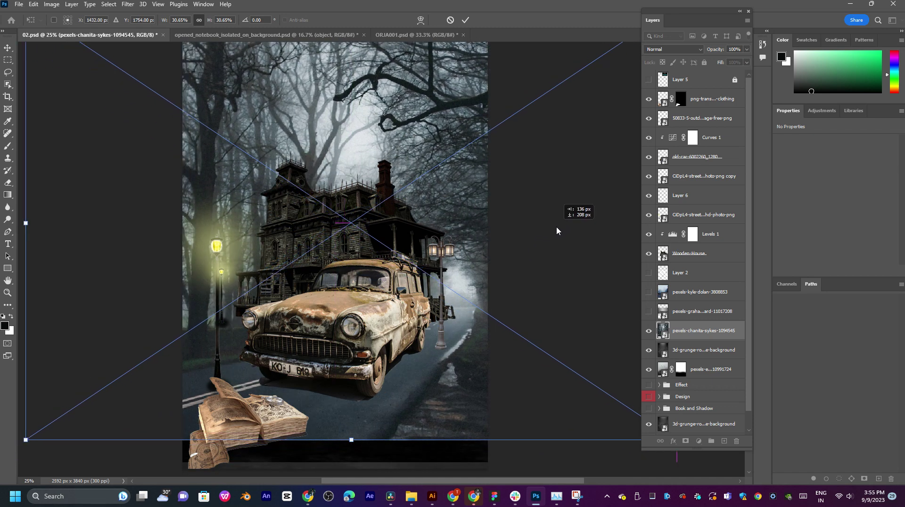
mouse_move(551, 228)
left_mouse_down()
mouse_move(537, 247)
mouse_move(535, 223)
mouse_move(548, 219)
left_mouse_up()
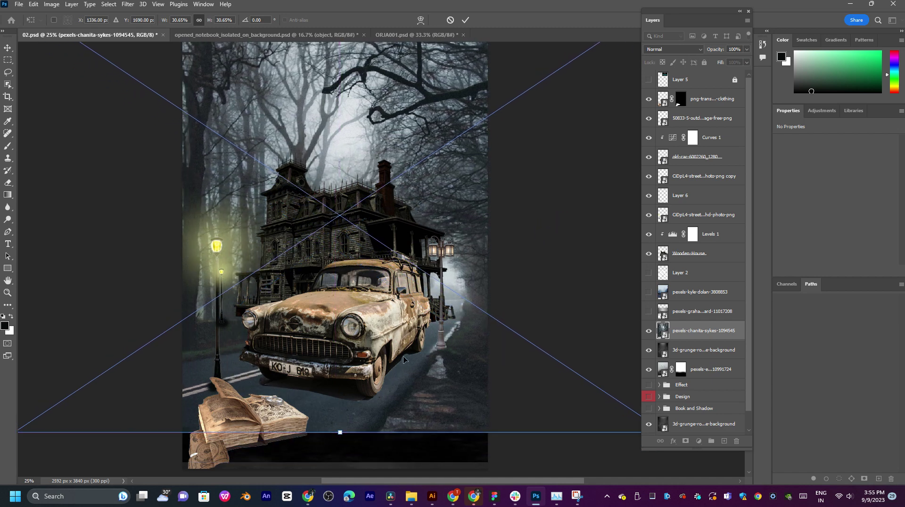
Step: Scale the forest road photo to about 24.27%, rotate it about -2.64°, and position it behind the house and car
left_click_drag(339, 431, 340, 448)
mouse_move(459, 327)
left_mouse_down()
mouse_move(462, 300)
mouse_move(465, 311)
left_mouse_up()
left_click_drag(343, 430, 348, 372)
left_click_drag(506, 287, 525, 336)
mouse_move(609, 418)
left_mouse_down()
mouse_move(615, 425)
mouse_move(627, 415)
mouse_move(582, 382)
mouse_move(604, 424)
left_mouse_up()
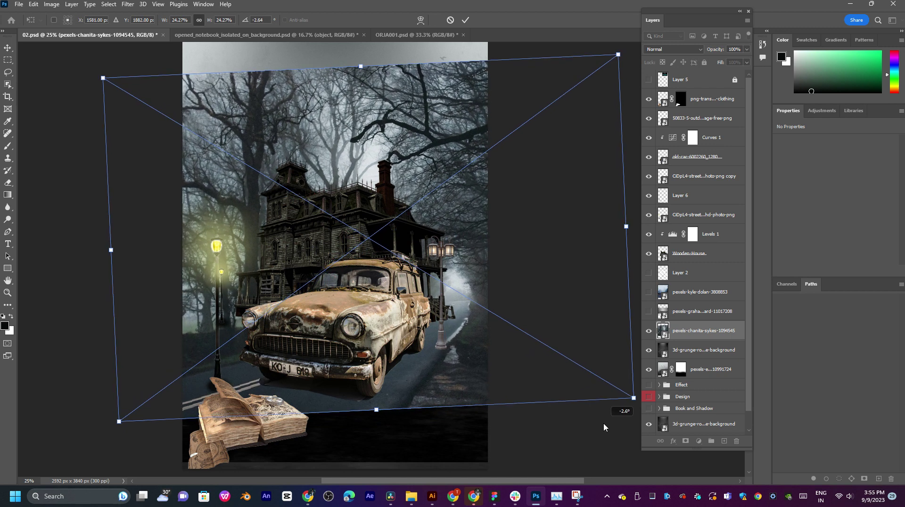
left_click_drag(565, 362, 559, 357)
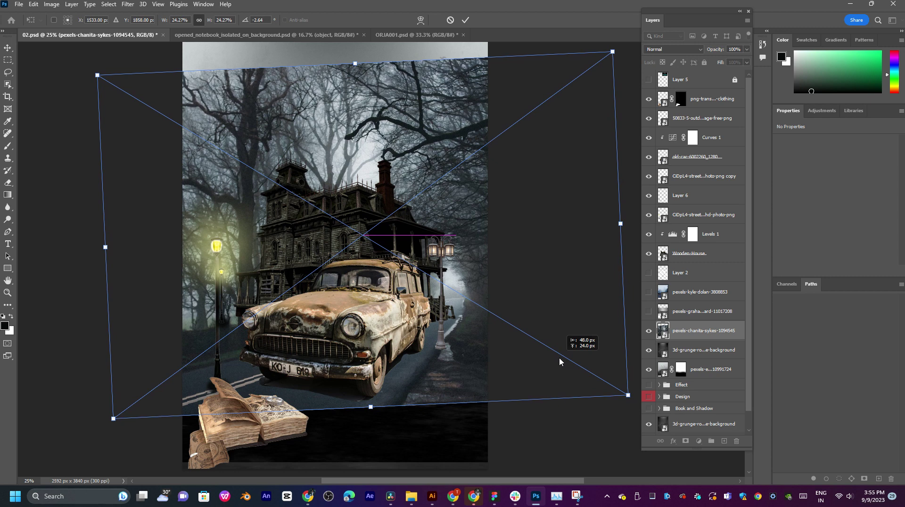
key("Return")
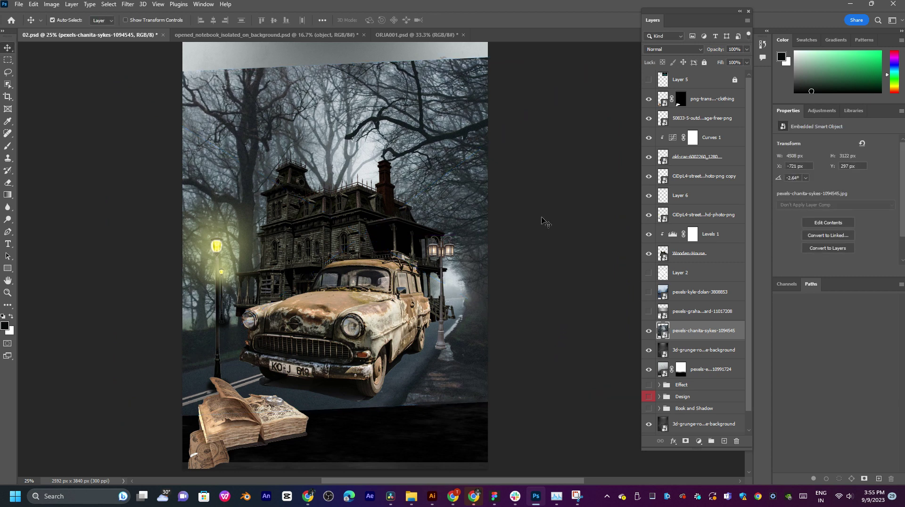
Step: Add a layer mask to the forest road photo and paint black to fade its right edge beside the double street lamp
left_click(686, 442)
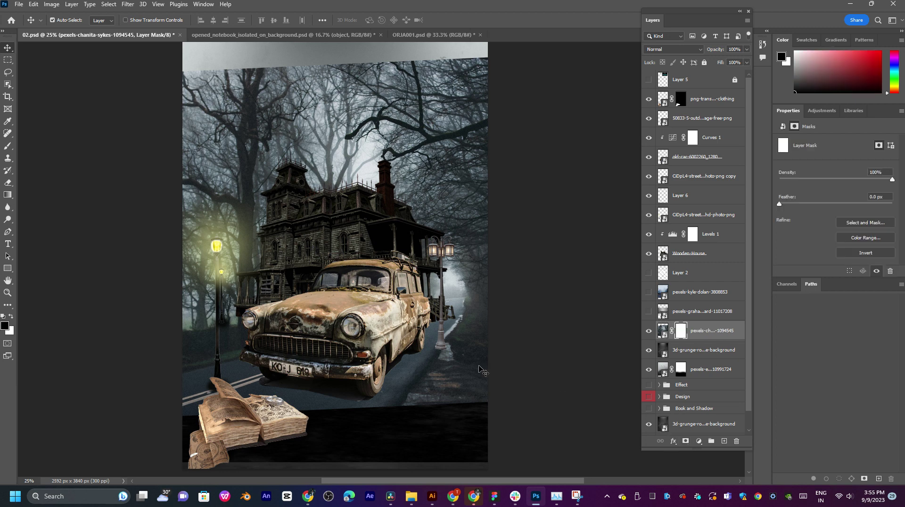
key("b")
left_click_drag(438, 380, 519, 344)
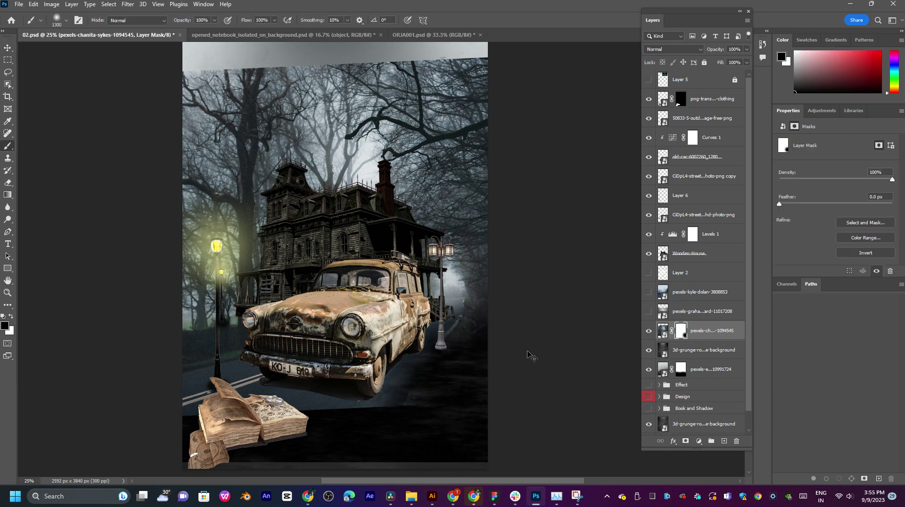
key("ctrl+z")
mouse_move(519, 287)
left_mouse_down()
mouse_move(524, 373)
mouse_move(507, 414)
mouse_move(502, 396)
left_mouse_up()
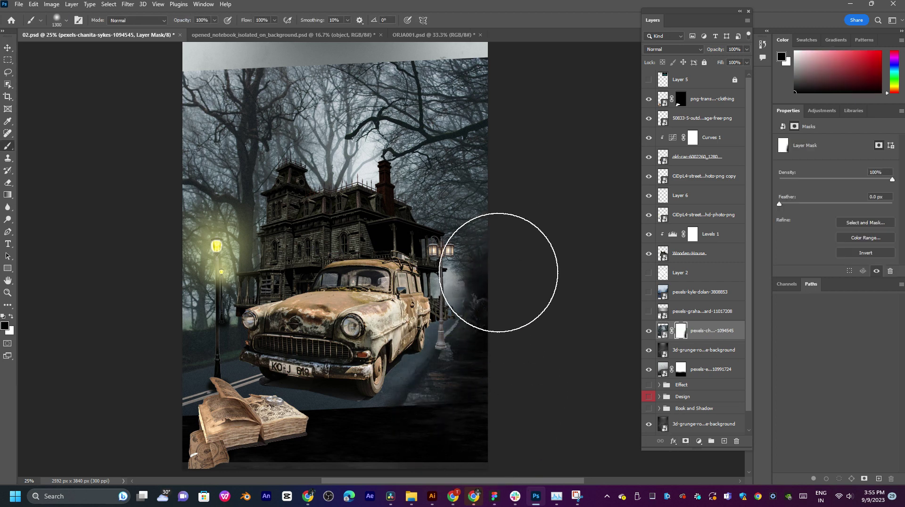
left_click_drag(499, 273, 321, 138)
key("ctrl+z")
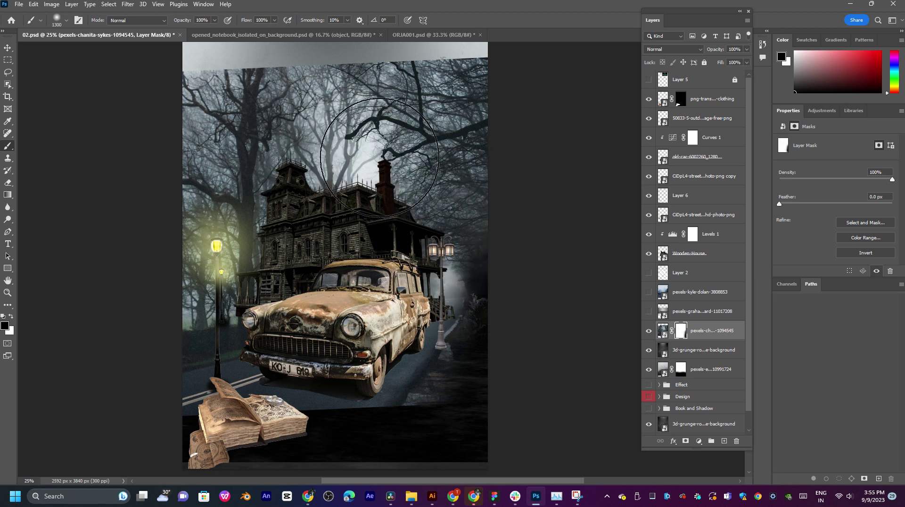
mouse_move(259, 324)
left_mouse_down()
mouse_move(275, 150)
mouse_move(220, 114)
mouse_move(195, 355)
mouse_move(215, 149)
mouse_move(202, 81)
left_mouse_up()
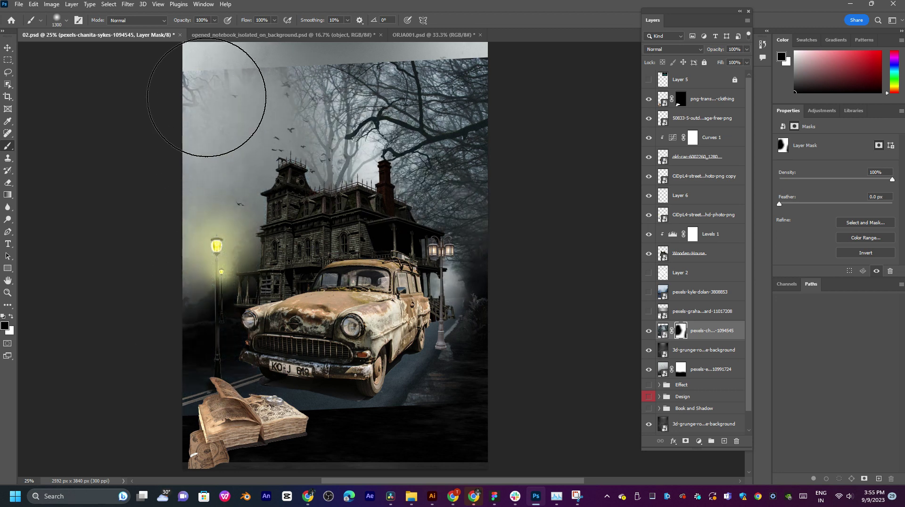
key("ctrl+z")
mouse_move(192, 253)
left_mouse_down()
mouse_move(213, 71)
mouse_move(295, 78)
mouse_move(287, 105)
mouse_move(311, 104)
left_mouse_up()
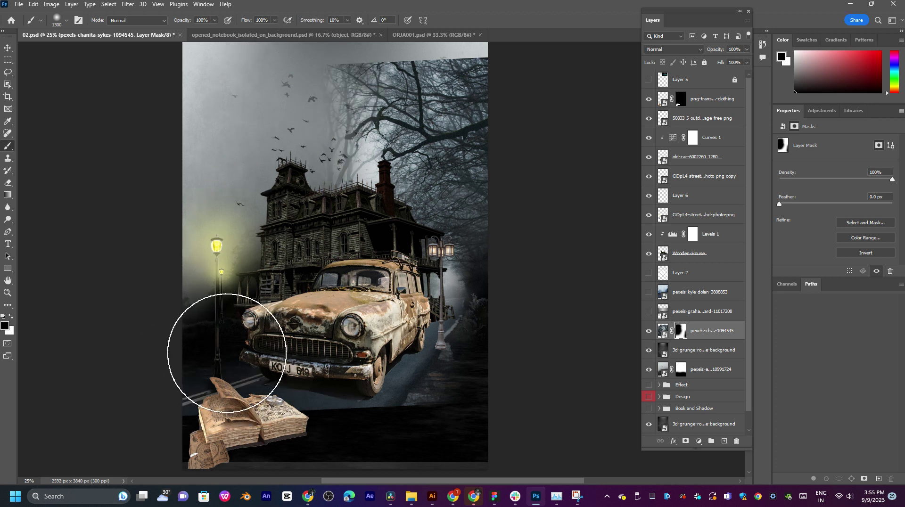
key("ctrl+BackSpace")
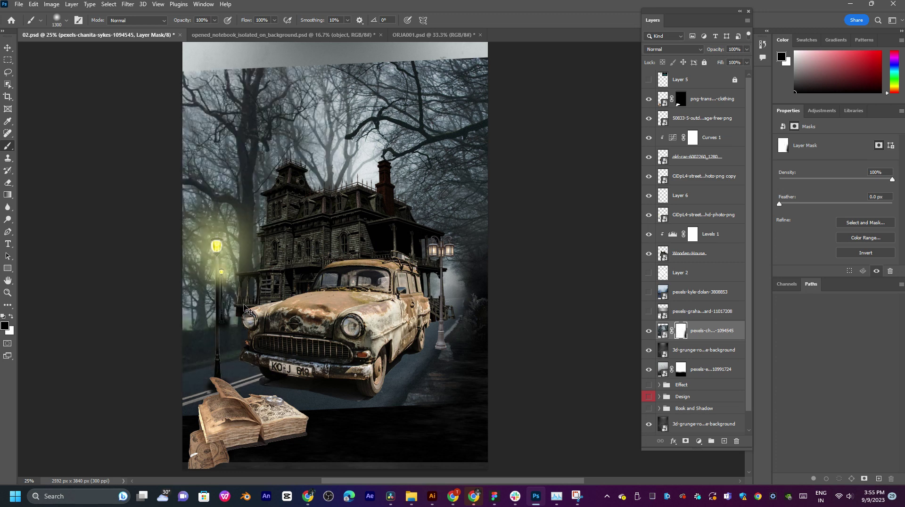
Step: Paint black on the forest road photo's mask to fade its outer edges into the fog and dark floor, softening with 16% brush opacity
mouse_move(245, 308)
left_mouse_down()
mouse_move(138, 327)
mouse_move(216, 257)
mouse_move(190, 214)
mouse_move(194, 249)
mouse_move(162, 213)
left_mouse_up()
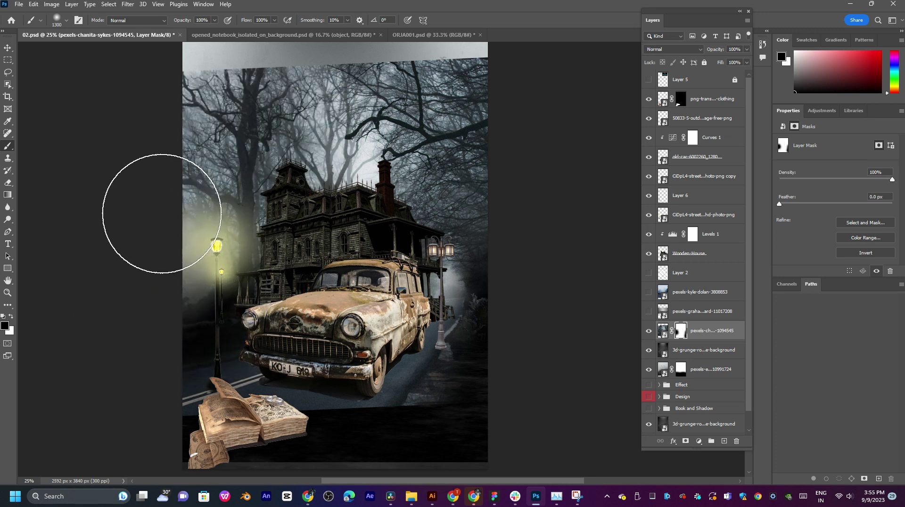
mouse_move(163, 97)
left_mouse_down()
mouse_move(147, 149)
mouse_move(369, 67)
mouse_move(465, 91)
mouse_move(190, 112)
mouse_move(572, 128)
mouse_move(59, 111)
mouse_move(486, 131)
mouse_move(537, 352)
mouse_move(517, 250)
mouse_move(491, 358)
mouse_move(485, 293)
left_mouse_up()
mouse_move(465, 383)
left_mouse_down()
mouse_move(281, 416)
mouse_move(270, 407)
mouse_move(464, 409)
mouse_move(222, 430)
mouse_move(411, 412)
mouse_move(189, 416)
mouse_move(276, 435)
mouse_move(345, 414)
mouse_move(192, 410)
mouse_move(326, 409)
left_mouse_up()
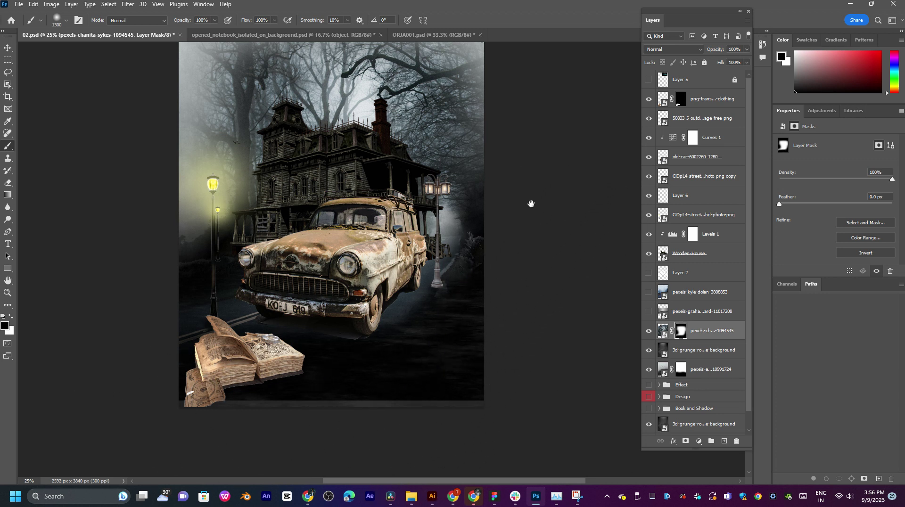
left_click_drag(530, 202, 519, 271)
left_click_drag(193, 266, 277, 224)
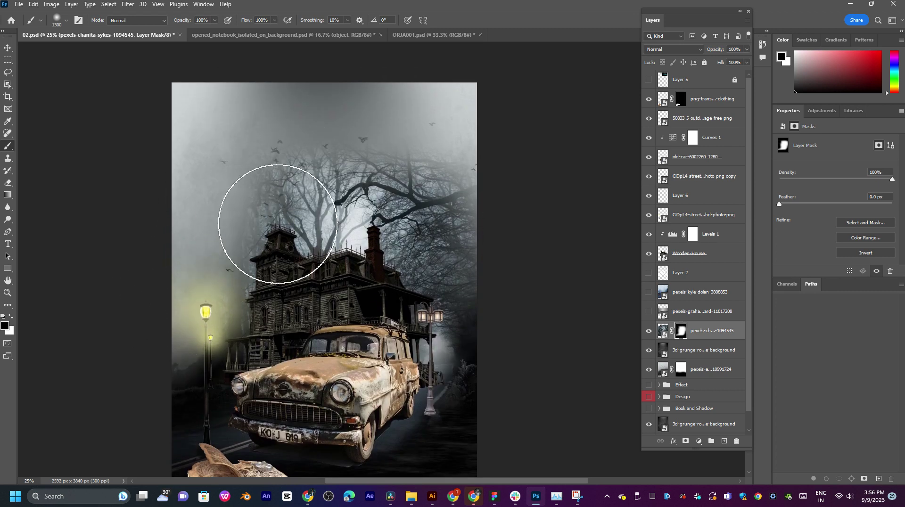
key("ctrl+z")
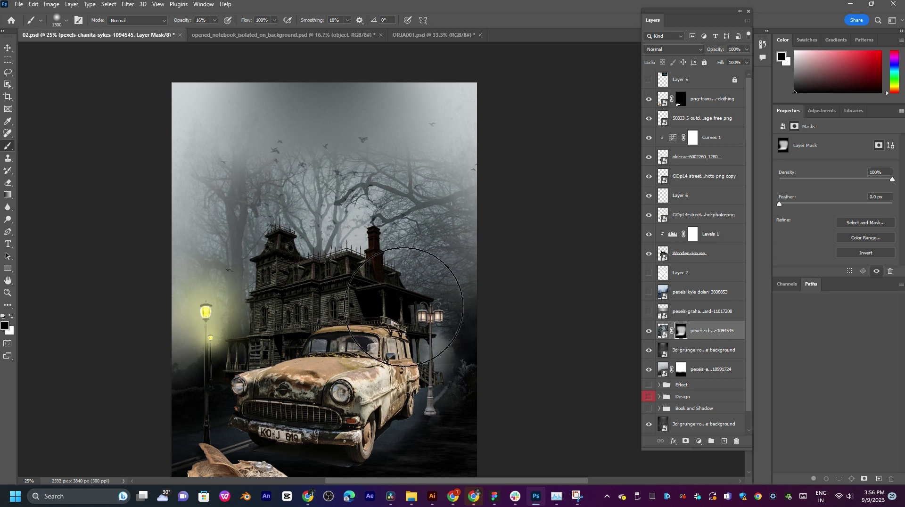
Step: Try several blend modes on the masked forest road photo and set it to Multiply
left_click(672, 50)
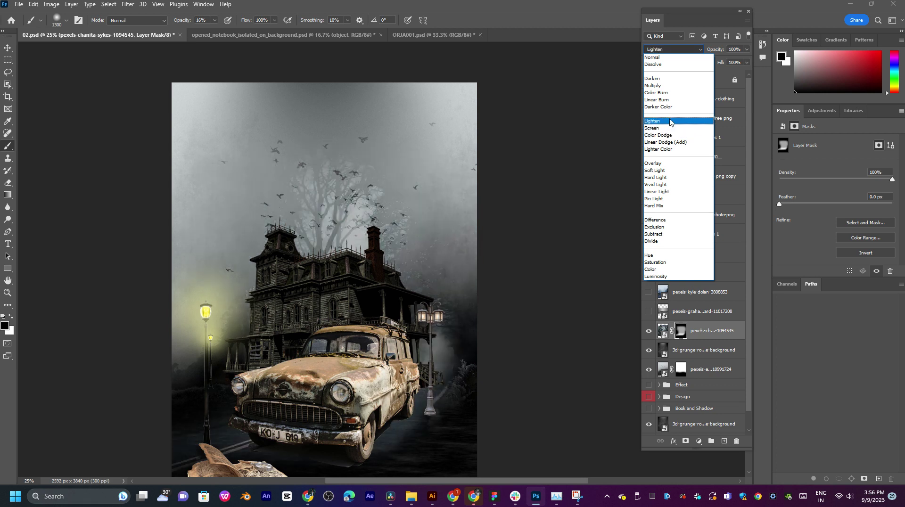
left_click(666, 177)
left_click(670, 50)
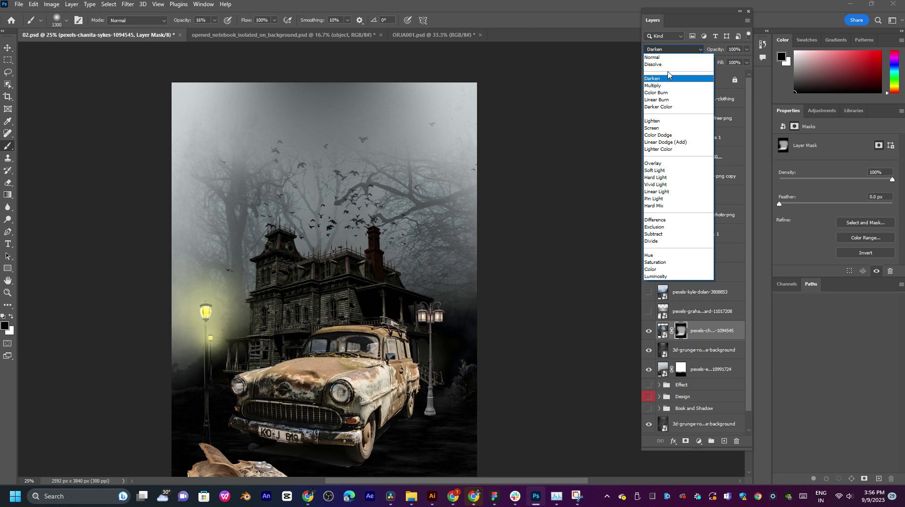
key("Escape")
left_click(664, 51)
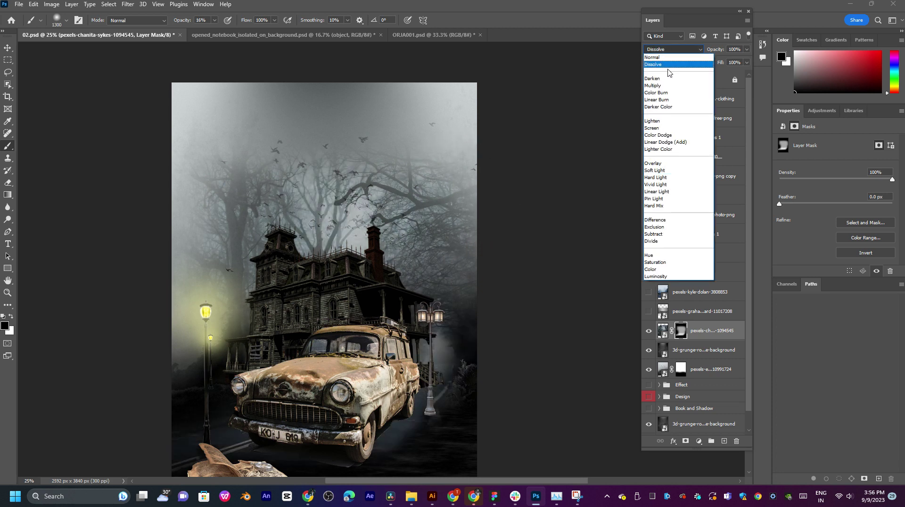
left_click(665, 87)
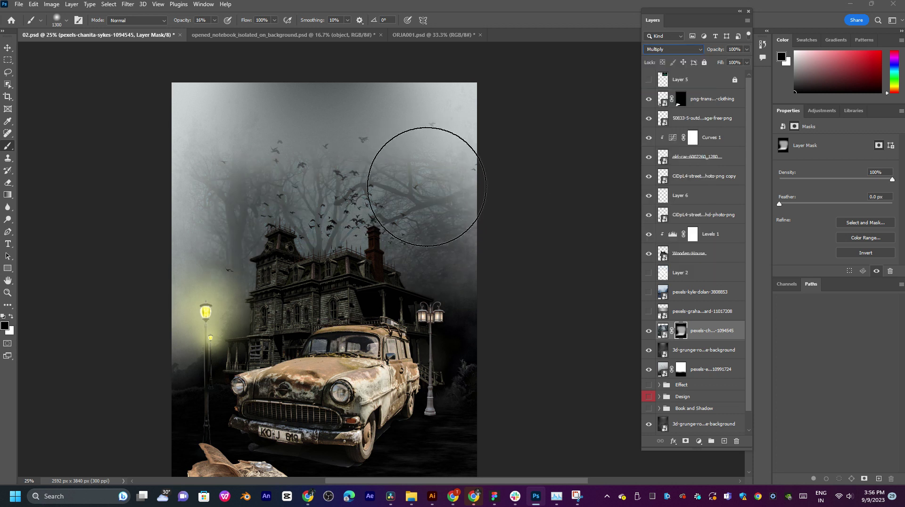
Step: Duplicate the forest road layer, enlarge the copy to about 134.25%, and position its trees behind the house
left_click(6, 46)
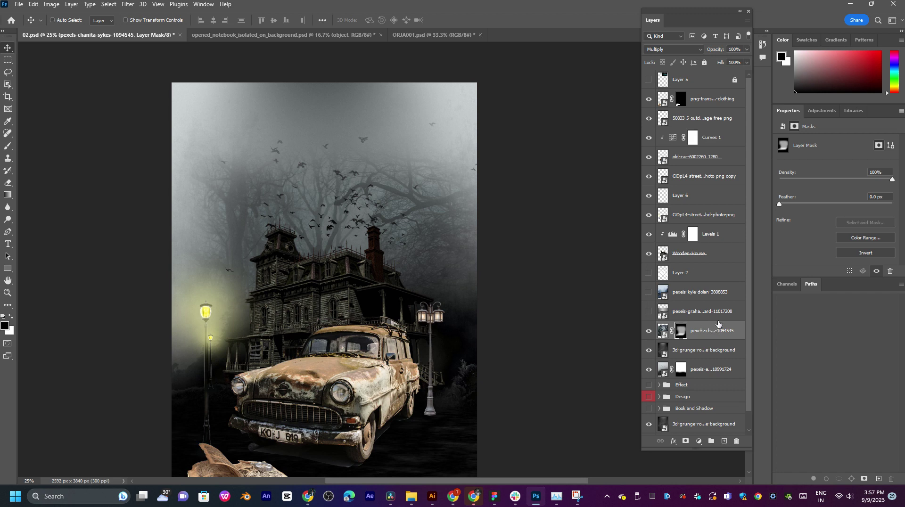
key("ctrl+j")
key("ctrl+t")
left_click_drag(448, 236, 441, 156)
left_click_drag(610, 216, 701, 216)
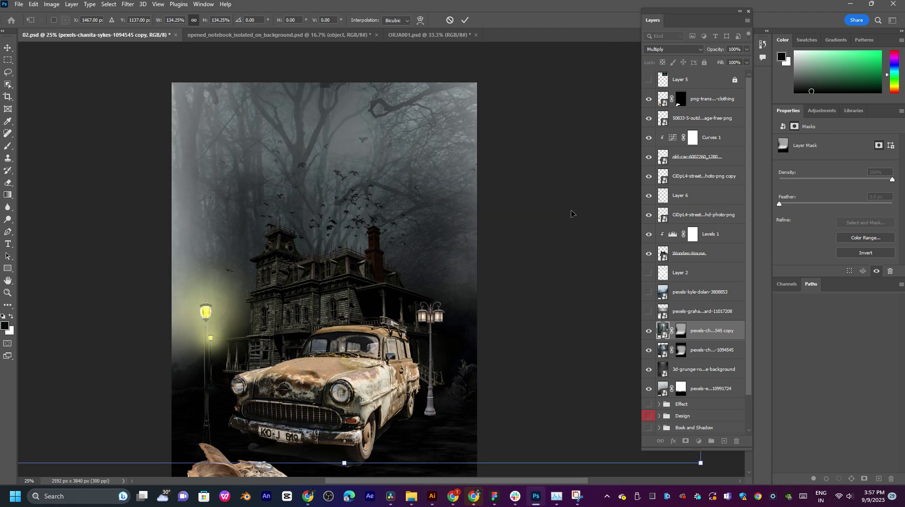
left_click_drag(572, 212, 567, 297)
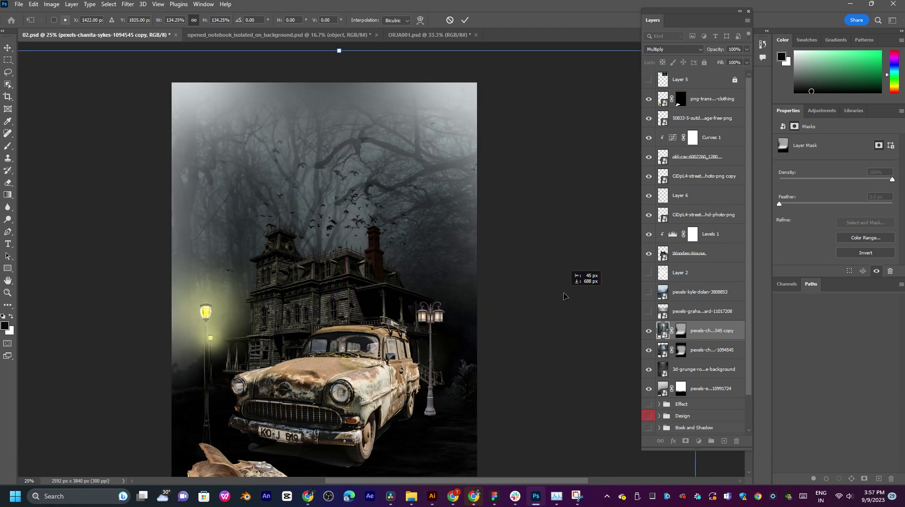
key("Return")
left_click_drag(448, 292, 458, 243)
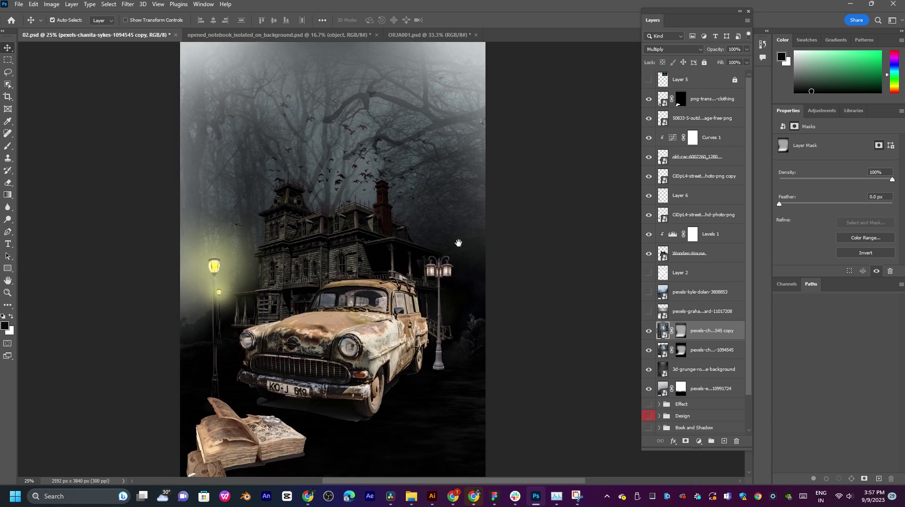
Step: Move the enlarged forest road copy beneath the original layer and select the original's mask
left_click_drag(697, 331, 697, 357)
left_click(699, 338)
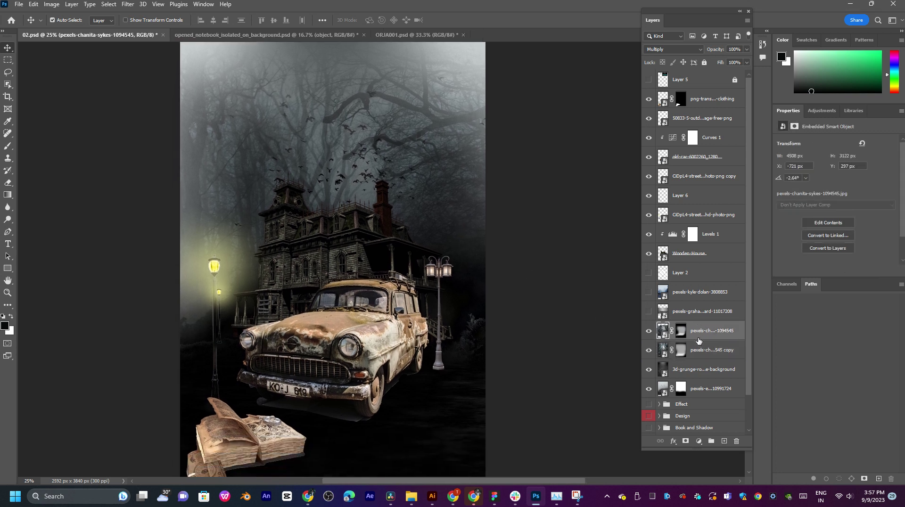
left_click(682, 336)
left_click_drag(459, 337, 462, 306)
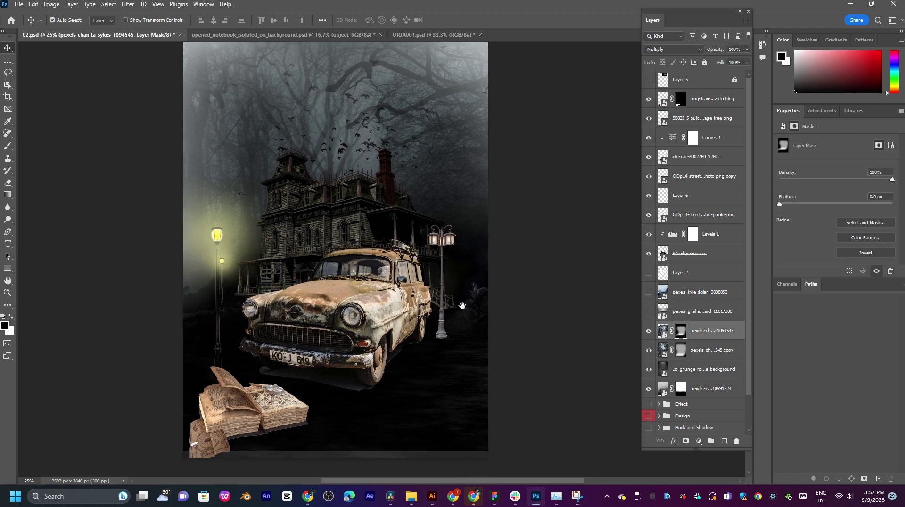
key("b")
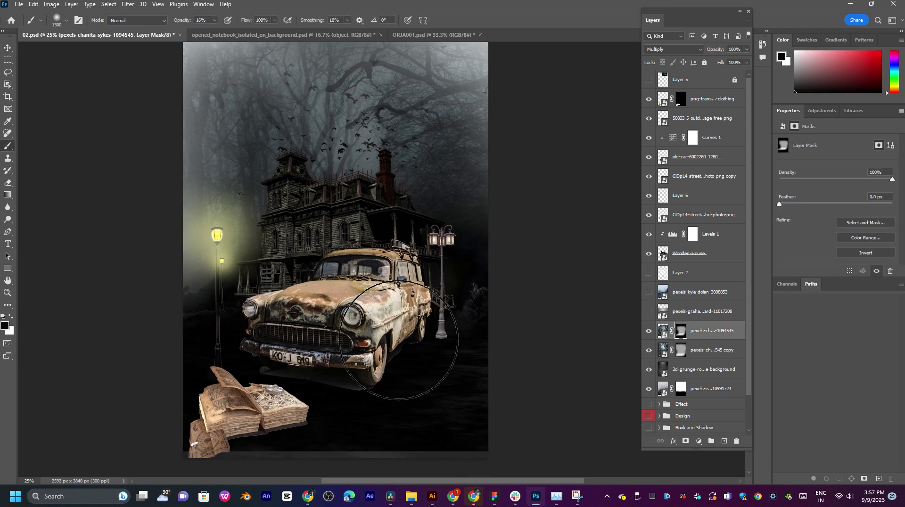
left_click(12, 320)
left_click(446, 335)
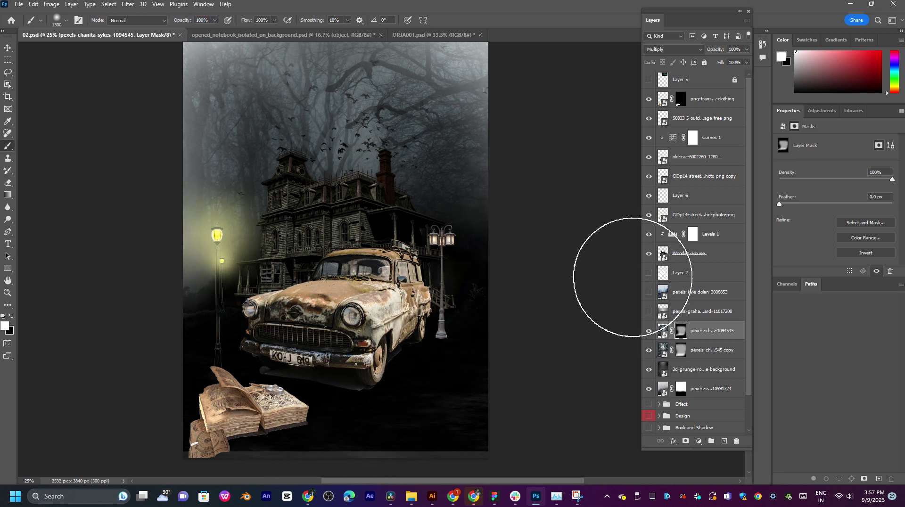
mouse_move(633, 277)
left_mouse_down()
mouse_move(99, 162)
mouse_move(532, 132)
left_mouse_up()
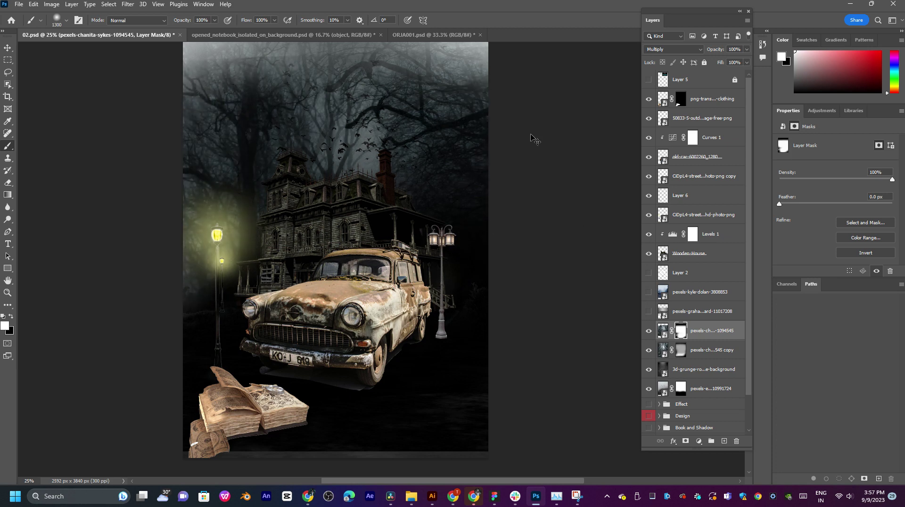
key("ctrl+z")
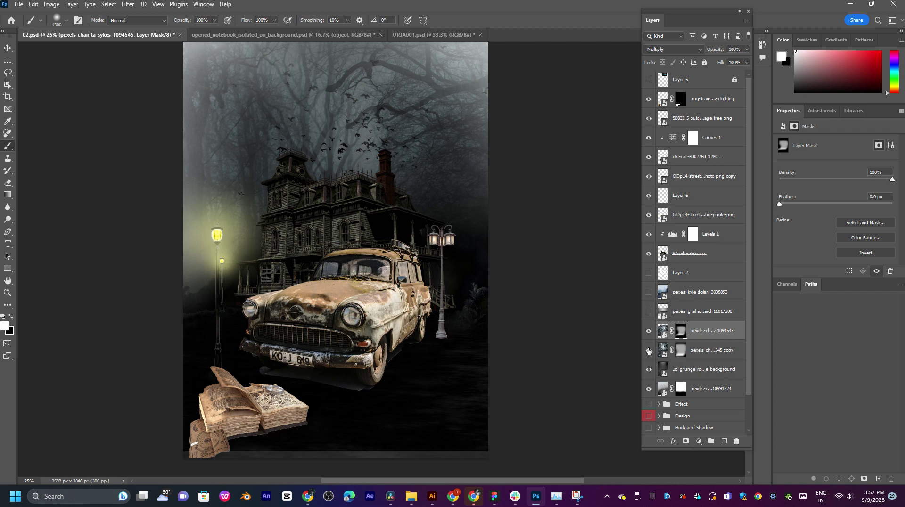
Step: Hide the enlarged forest road copy and compare the poster with and without the original forest road layer
left_click(649, 351)
left_click(649, 351)
left_click(649, 351)
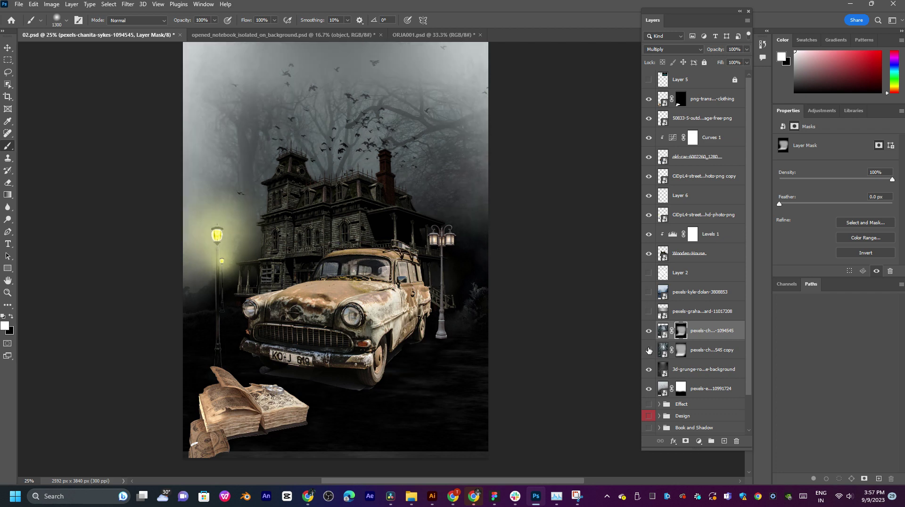
left_click(649, 331)
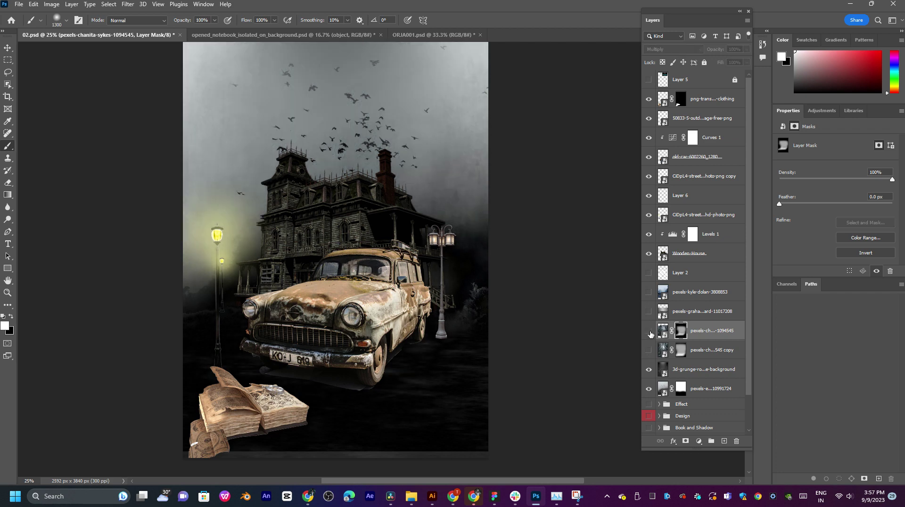
left_click(650, 331)
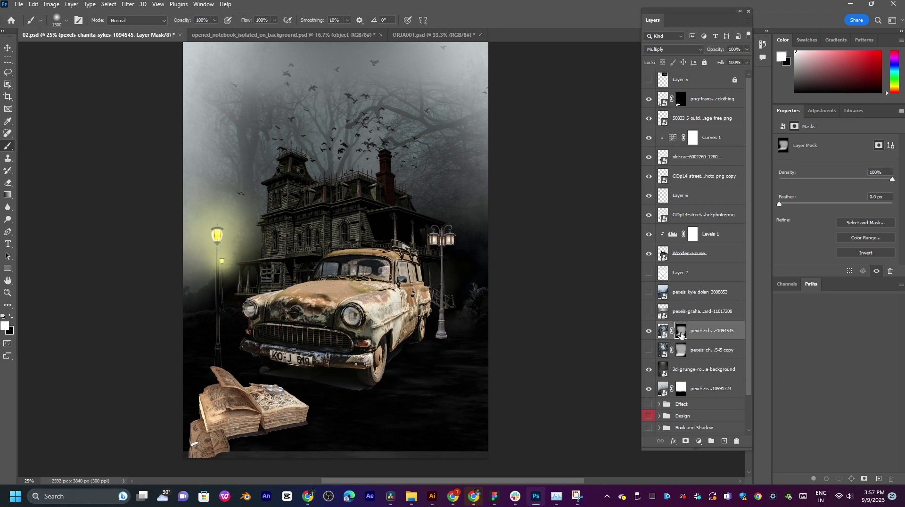
left_click(682, 350)
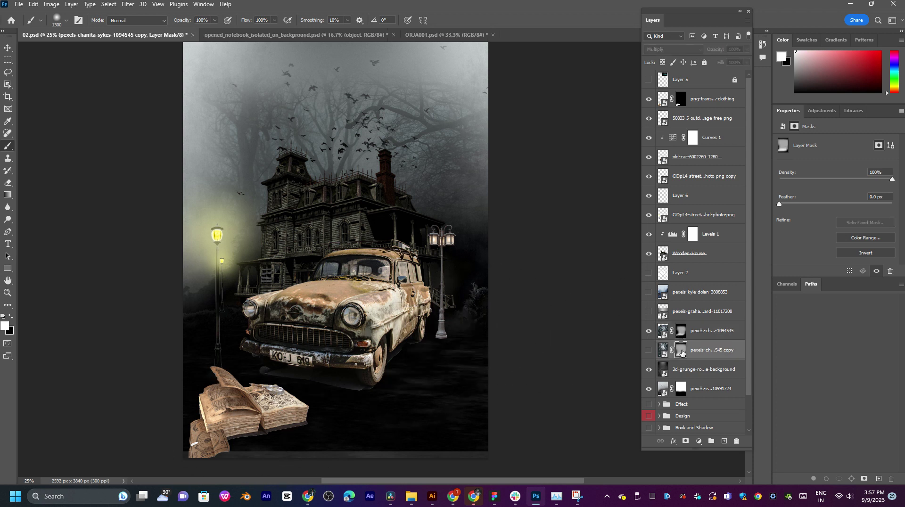
Step: Set the original forest road photo's blend mode to Normal and select its layer mask
left_click(664, 332)
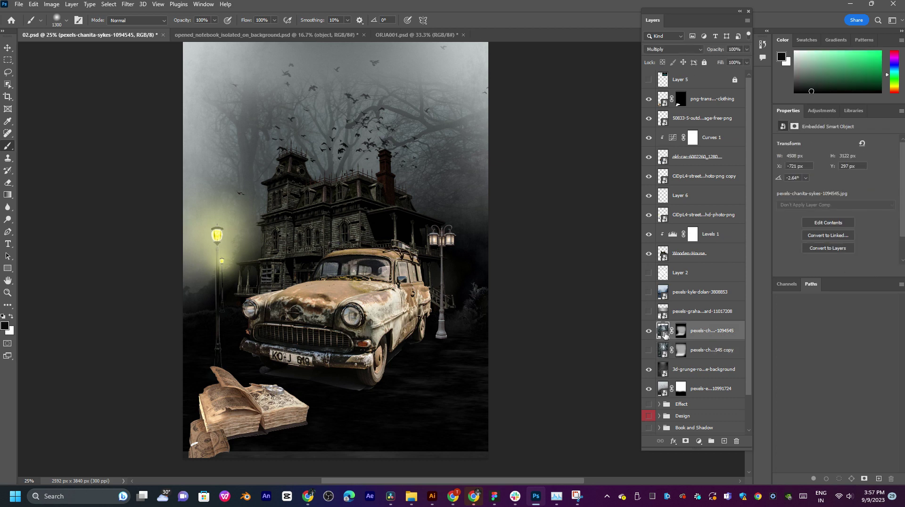
left_click(681, 49)
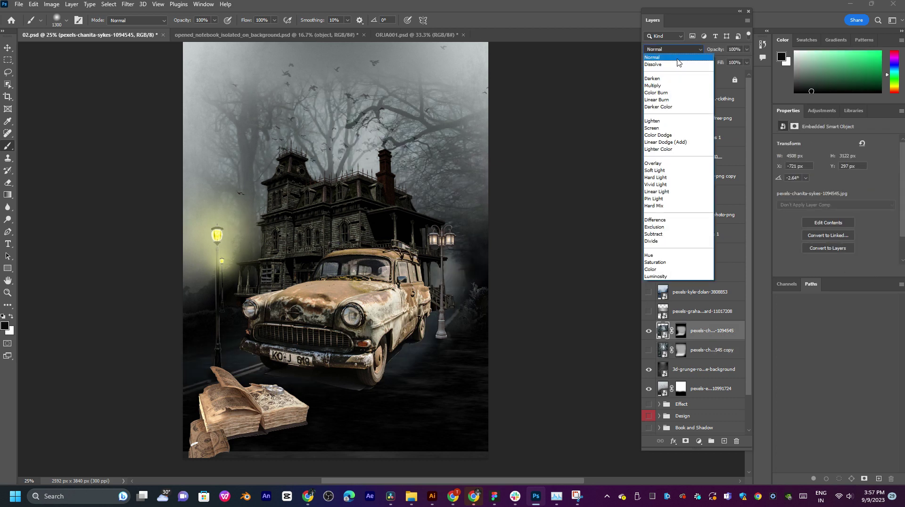
left_click(678, 59)
left_click(682, 335)
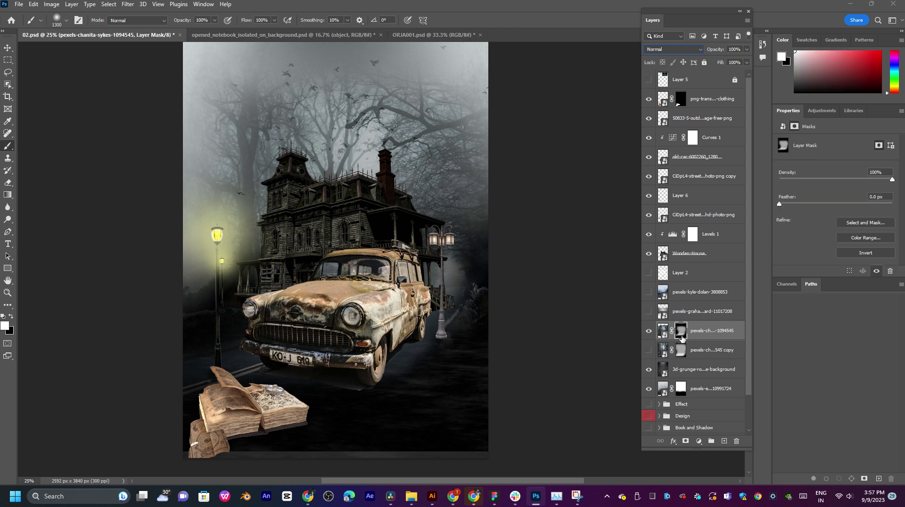
Step: Show the enlarged forest road copy and paint white softly on its mask to reveal more trees in the sky behind the house
left_click(650, 351)
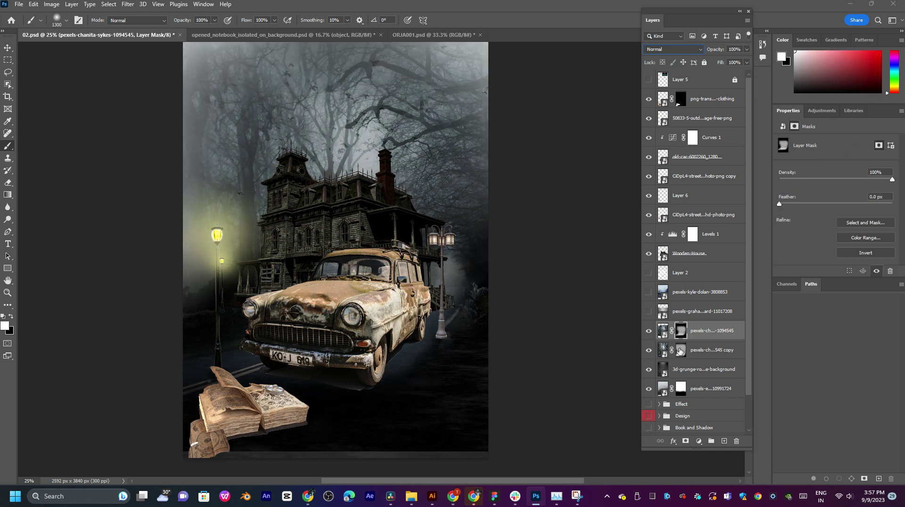
left_click(680, 351)
left_click_drag(383, 151, 391, 189)
mouse_move(398, 223)
left_mouse_down()
mouse_move(399, 270)
mouse_move(424, 137)
mouse_move(251, 172)
left_mouse_up()
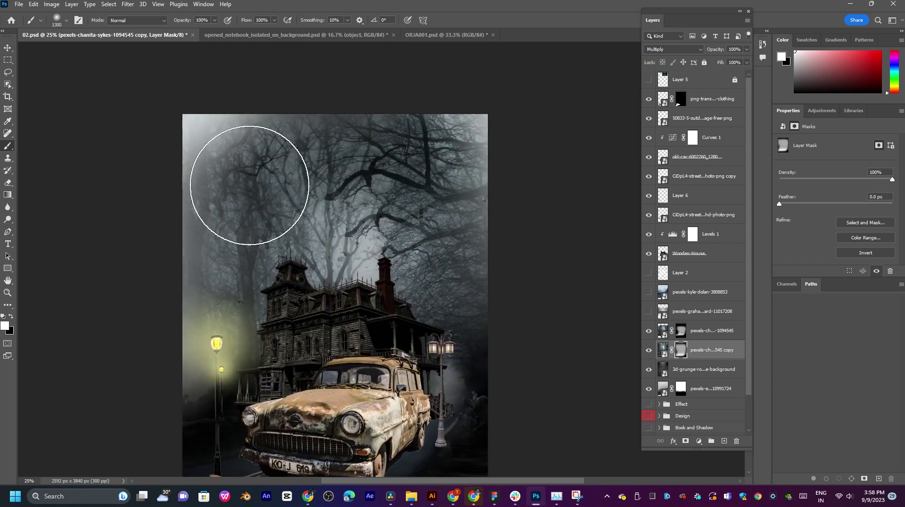
key("ctrl+z")
mouse_move(404, 202)
left_mouse_down()
mouse_move(380, 165)
mouse_move(415, 268)
left_mouse_up()
key("ctrl+z")
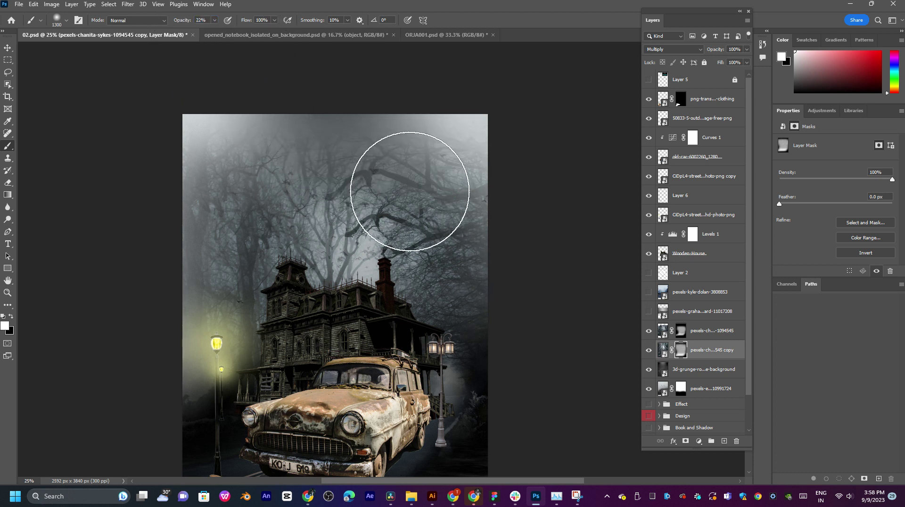
left_click_drag(212, 162, 272, 206)
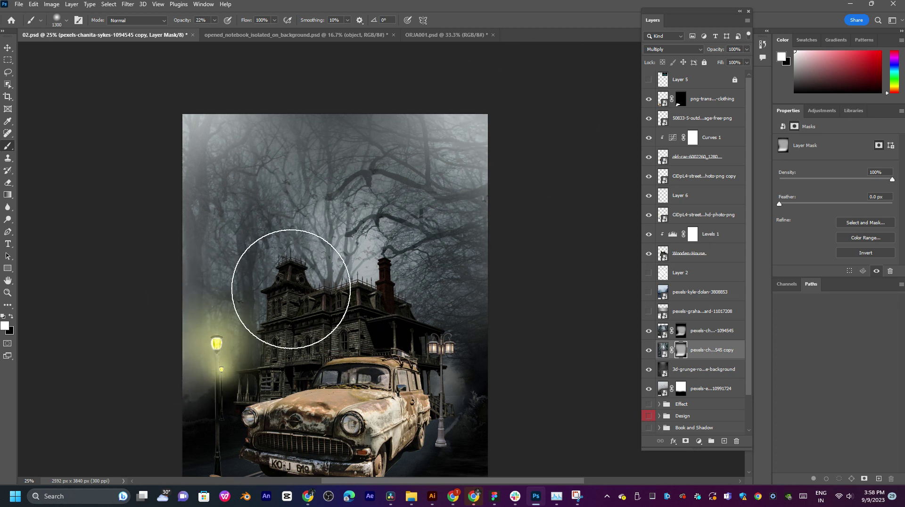
scroll(291, 288, "down", 3)
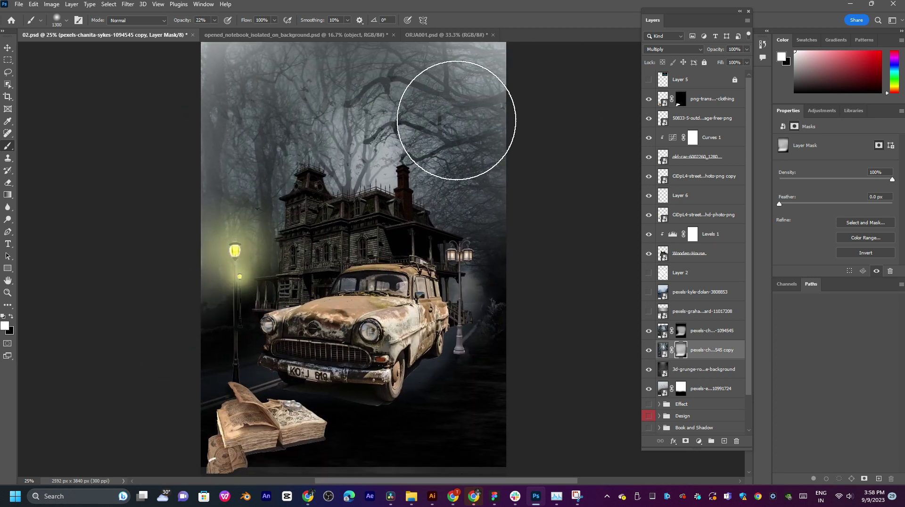
Step: Select the wooden house layer and start a free transform on it
left_click(6, 49)
left_click(398, 238)
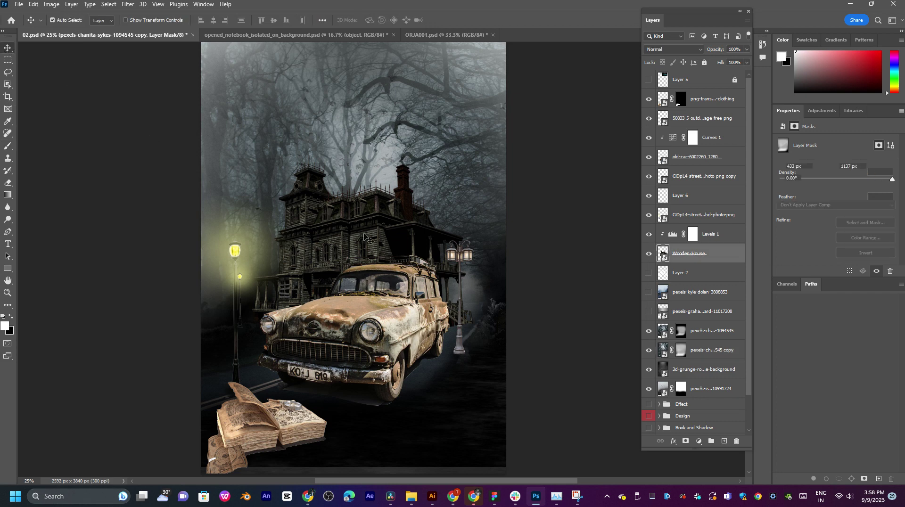
key("ctrl+t")
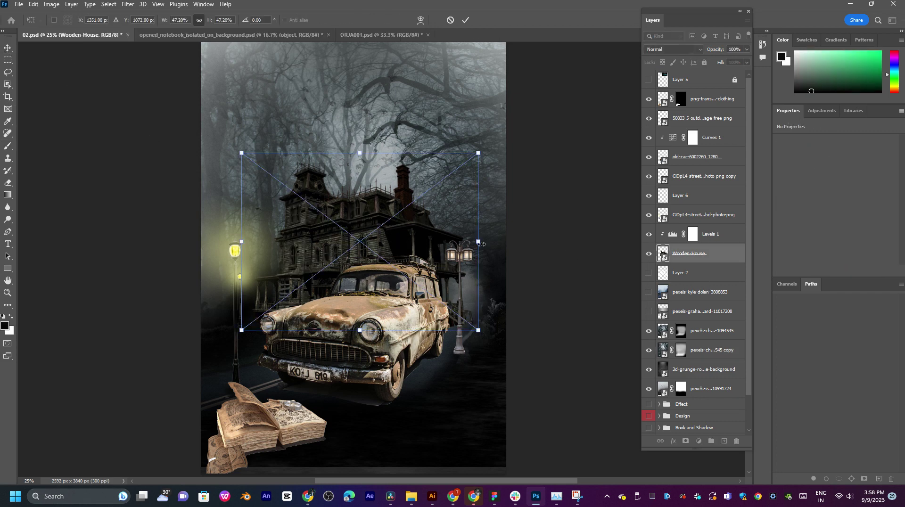
Step: Try the house at 30.33% with a -0.74° rotation in different positions behind the car, and undo those changes
left_click_drag(475, 175, 450, 174)
left_click_drag(393, 232, 467, 247)
mouse_move(525, 191)
left_mouse_down()
mouse_move(513, 199)
mouse_move(529, 186)
left_mouse_up()
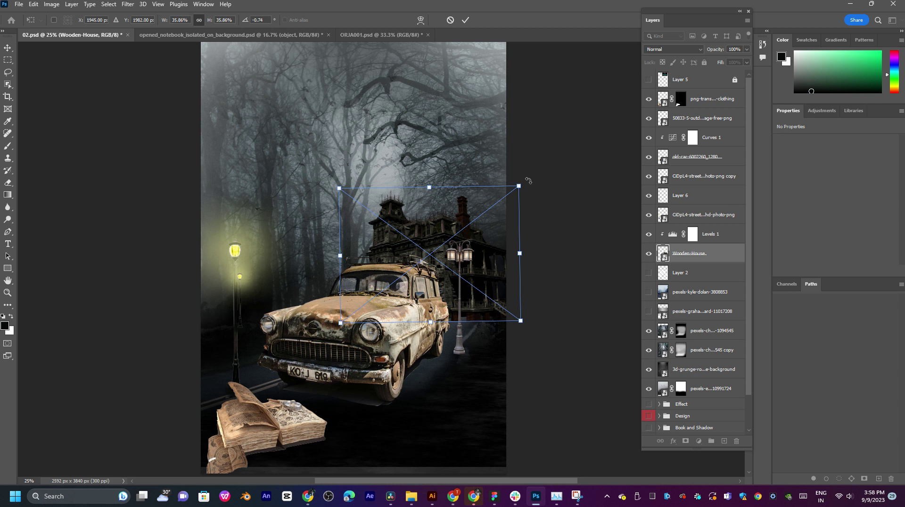
left_click_drag(518, 255, 505, 254)
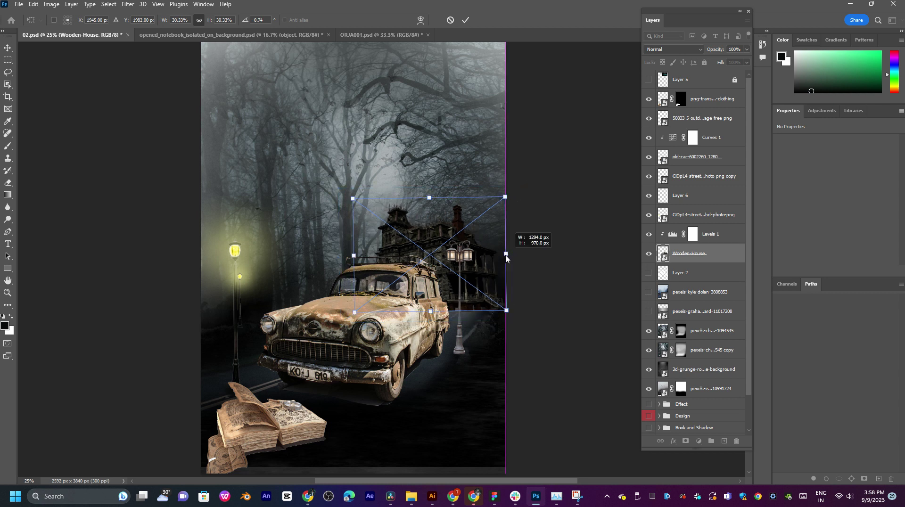
left_click_drag(475, 227, 409, 234)
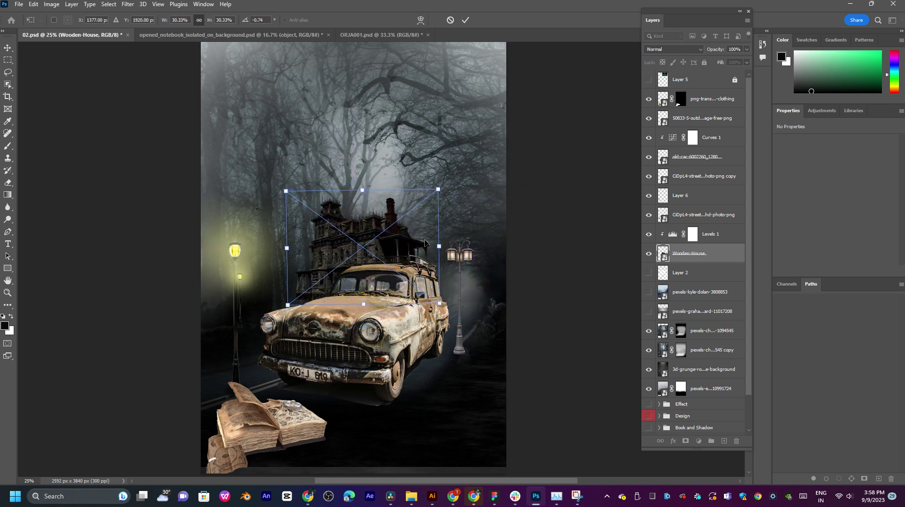
key("ctrl+z")
key("ctrl+z")
key("ctrl+z")
key("ctrl+z")
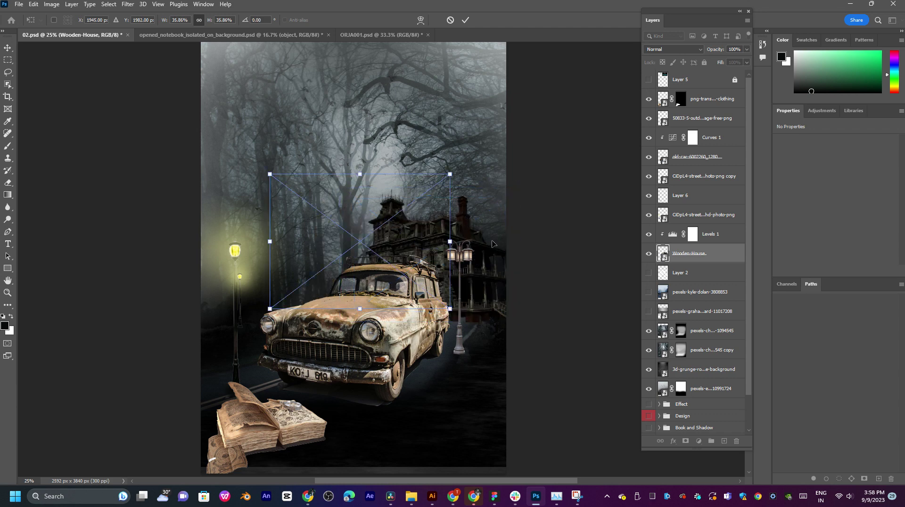
key("ctrl+z")
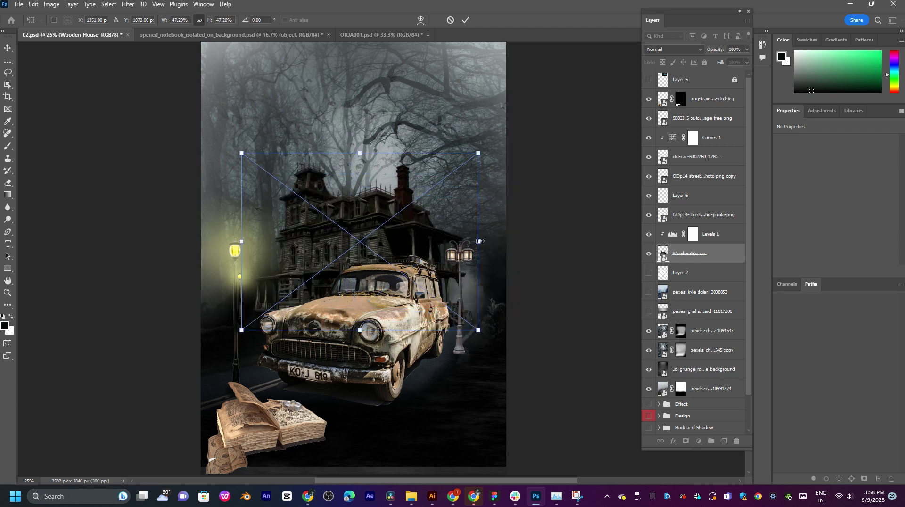
key("ctrl+z")
Step: Scale the wooden house to 39.56%, shift it 116 px right and 15 px down behind the car, and apply the transform
left_click_drag(411, 232, 425, 234)
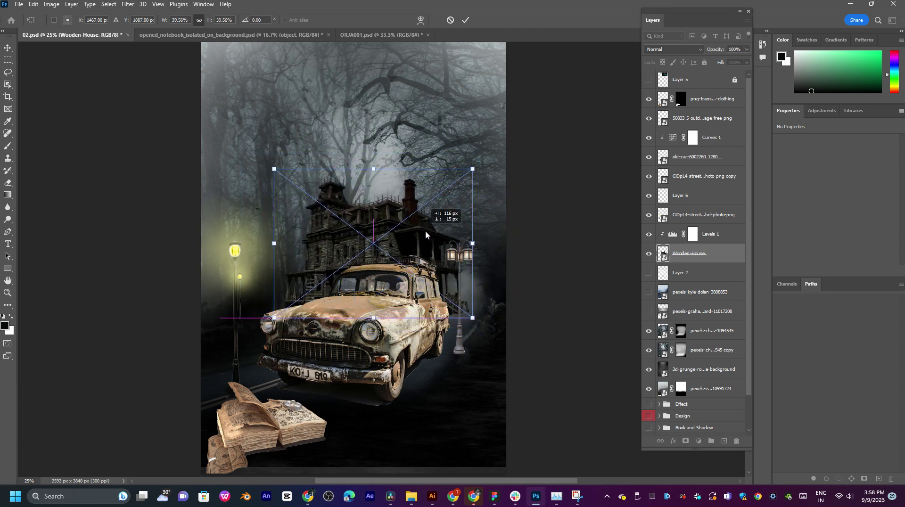
left_click(580, 248)
left_click(583, 248)
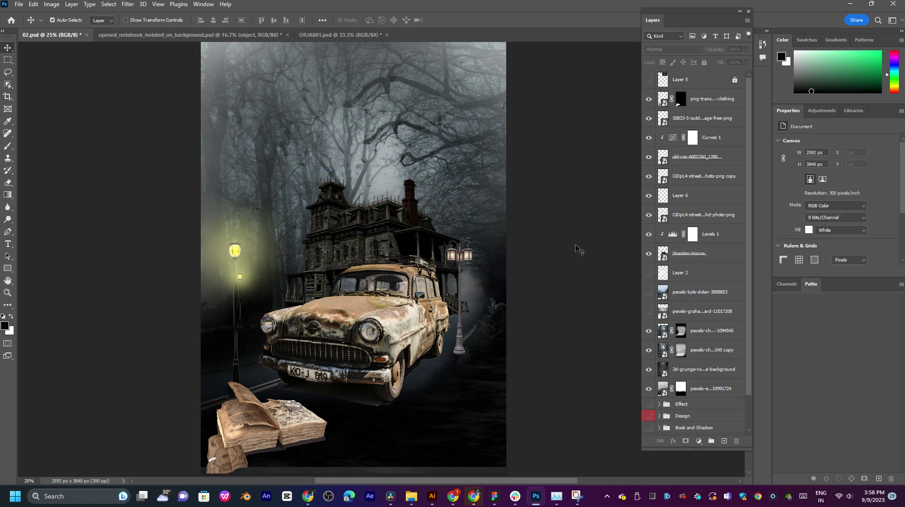
Step: Move the double street lamp up beside the house, try its opacity at 15%, and restore it to 100%
left_click_drag(460, 256, 471, 219)
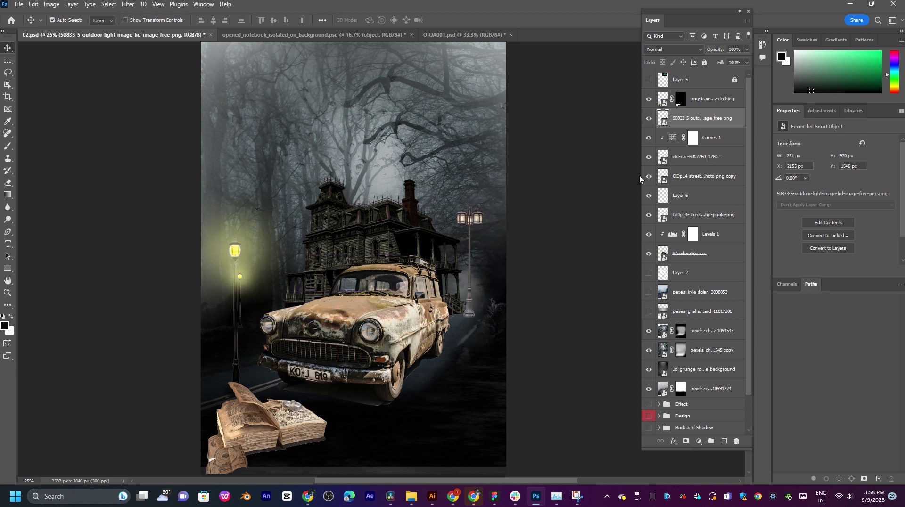
left_click(742, 49)
type("15")
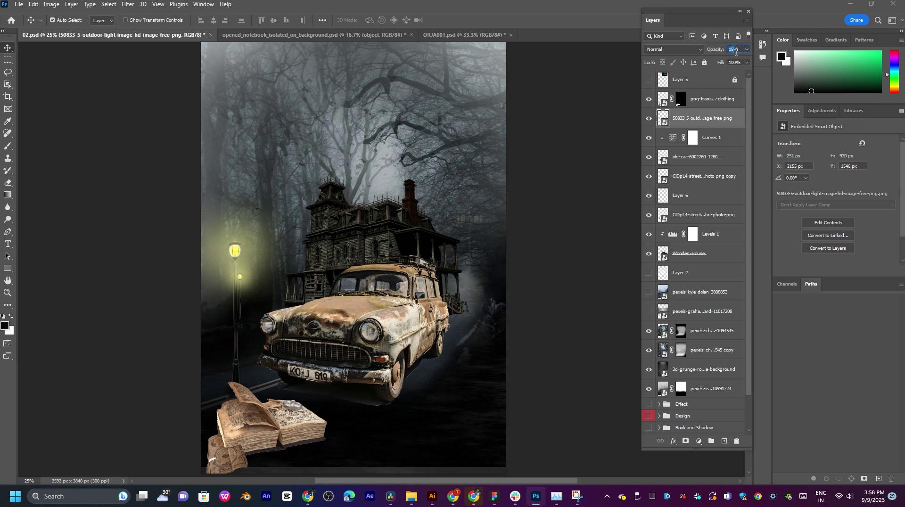
type("00")
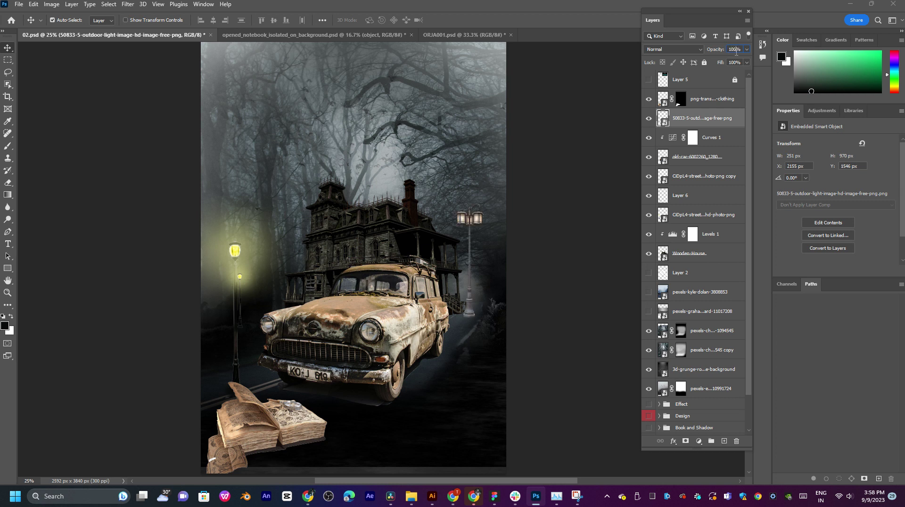
Step: Set the double street lamp layer to Linear Burn at 54% opacity and move it above the masked clothing layer
left_click(676, 51)
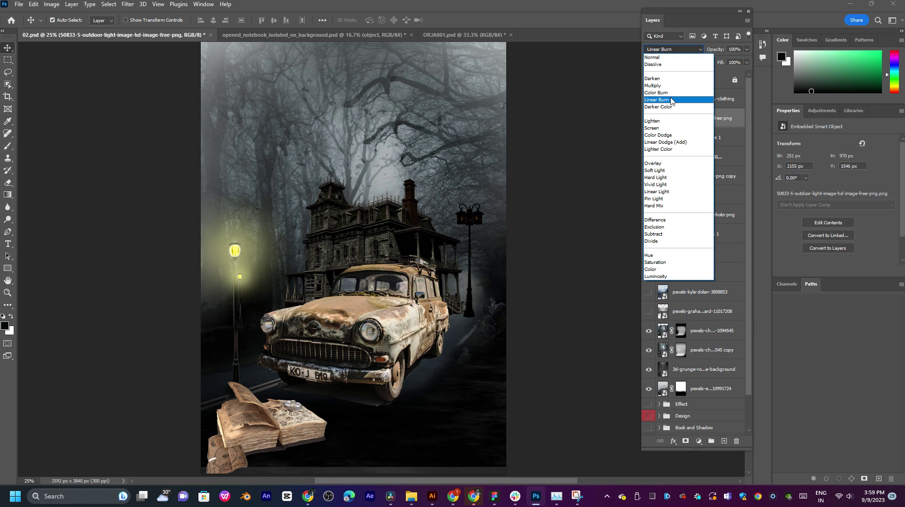
left_click(673, 100)
left_click(746, 50)
left_click(726, 59)
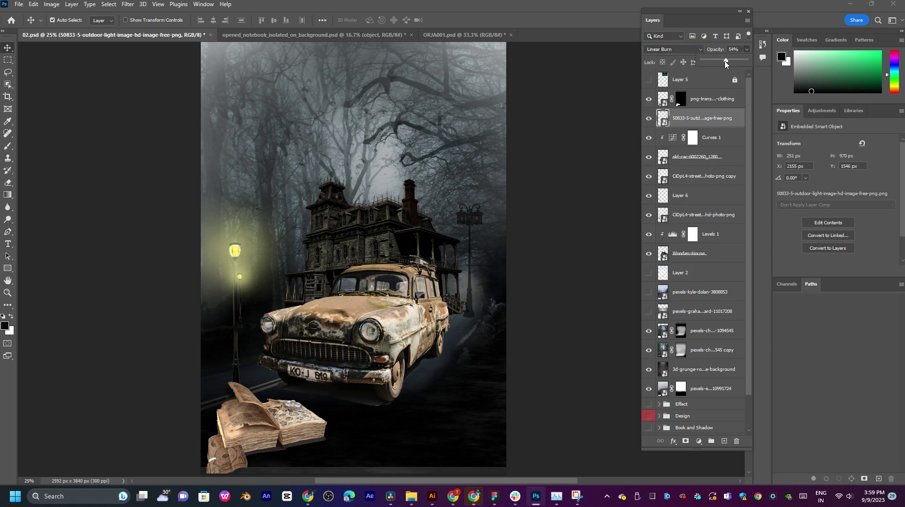
left_click_drag(720, 124, 732, 95)
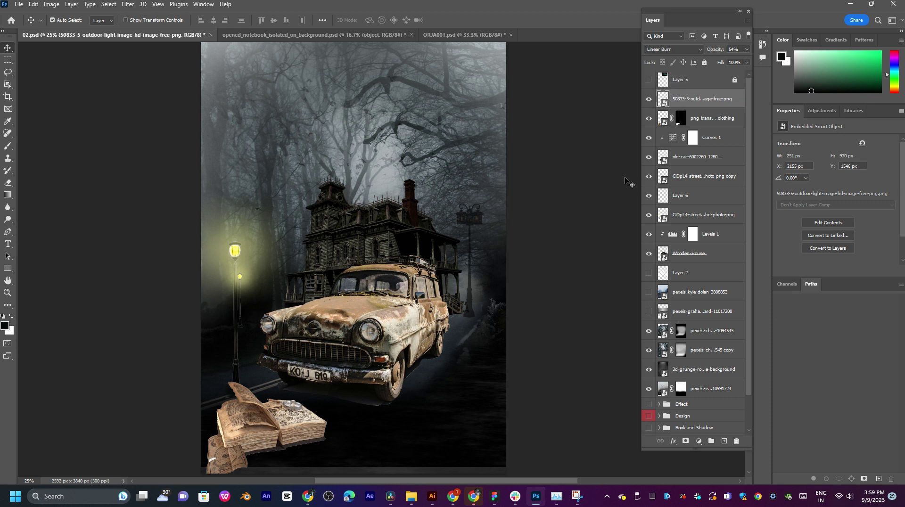
Step: Move the double street lamp down beside the road and raise its layer opacity so it reads as a dark silhouette
left_click(579, 226)
left_click_drag(472, 291, 474, 315)
left_click(747, 49)
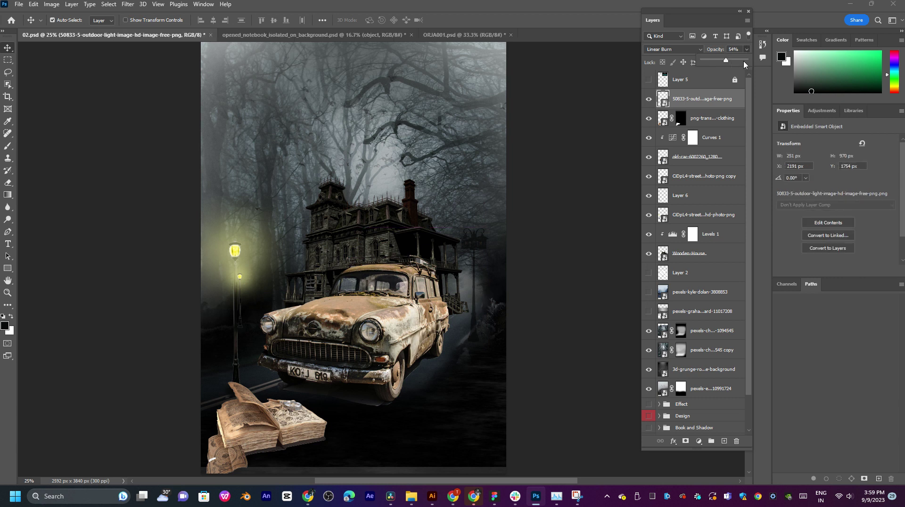
left_click_drag(743, 63, 742, 63)
left_click(584, 339)
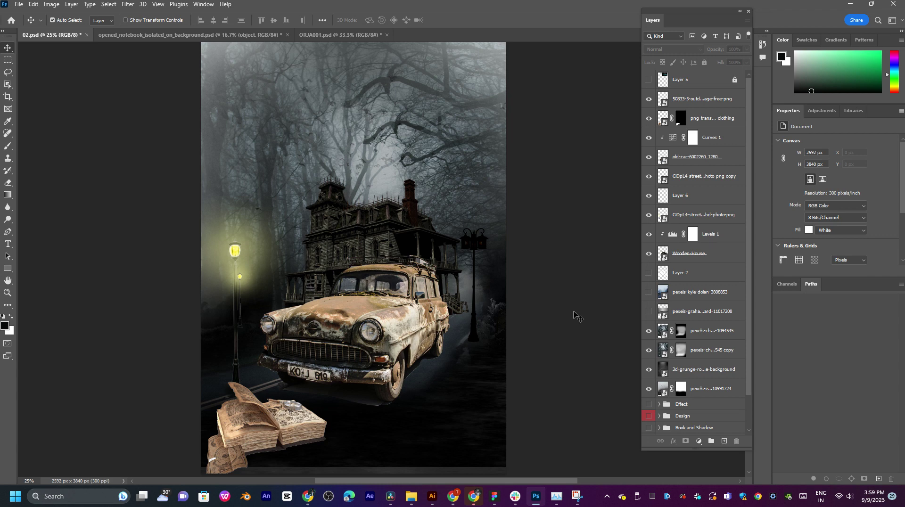
Step: Create a new empty layer at the top of the stack and activate the Brush tool for painting on it
key("ctrl+shift+n")
key("Return")
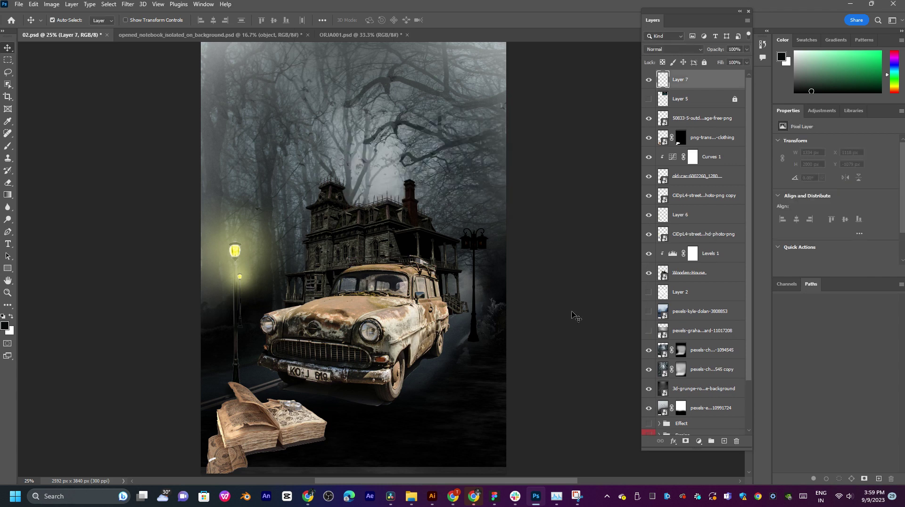
key("ctrl+minus")
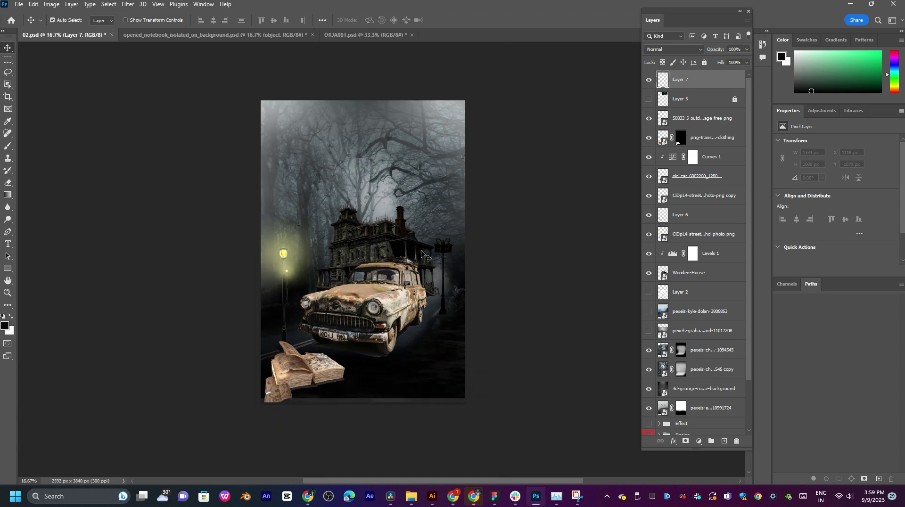
key("b")
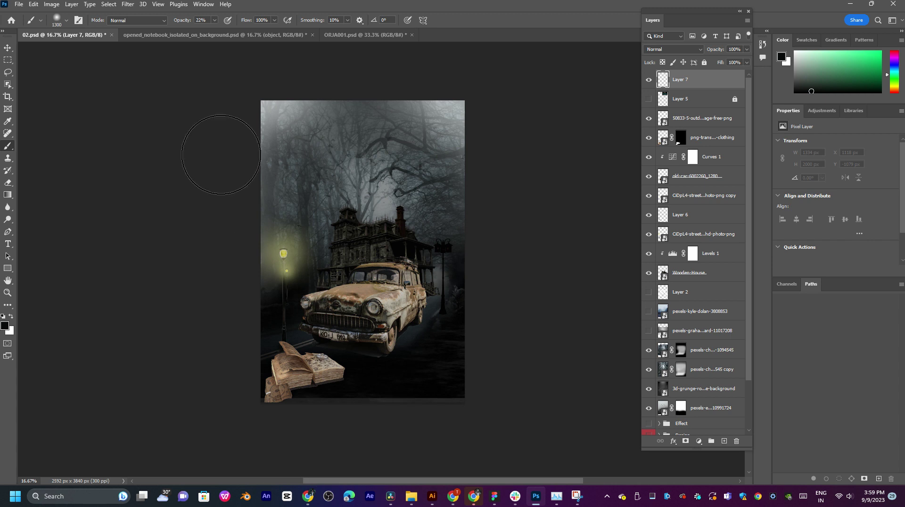
Step: Try darkening the poster's outer edges with soft black brush strokes, and undo the painting
left_click_drag(216, 151, 509, 214)
mouse_move(361, 460)
left_mouse_down()
mouse_move(302, 203)
mouse_move(399, 414)
mouse_move(543, 304)
left_mouse_up()
key("ctrl+z")
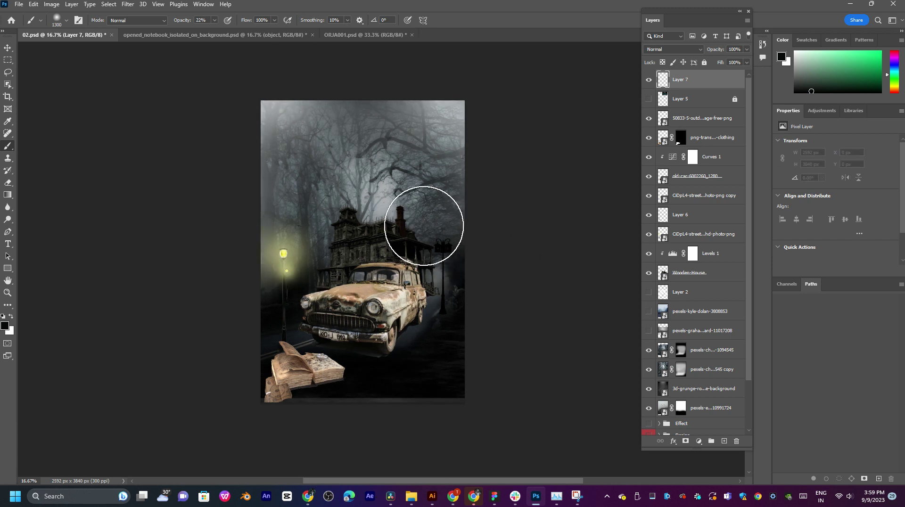
Step: Enlarge the soft brush to 2300 px and darken the poster's edges with black on the new layer
key("bracketright")
key("bracketright")
key("bracketright")
key("bracketright")
key("bracketright")
key("bracketright")
key("bracketright")
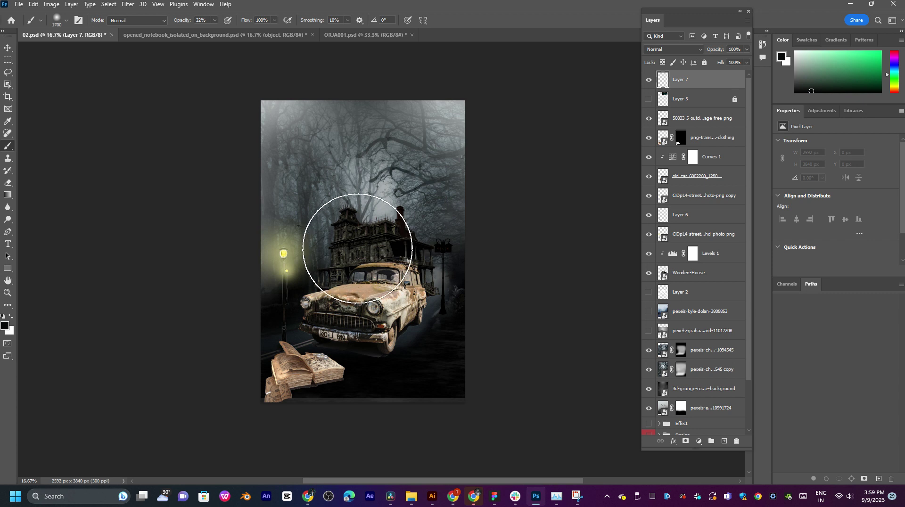
key("bracketright")
key("bracketright")
key("bracketright")
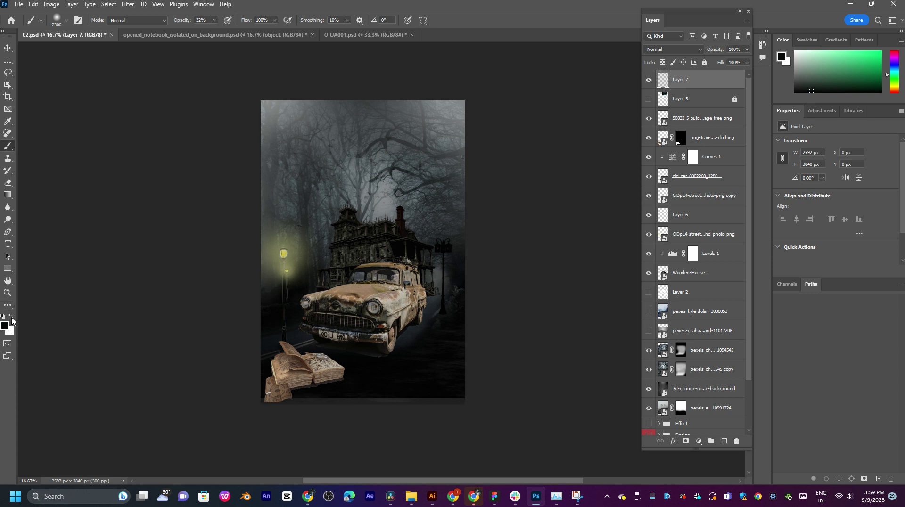
Step: Try painting white haze over the house and car with large soft brushes down to 1800 px, undoing each attempt
key("x")
mouse_move(367, 264)
left_mouse_down()
mouse_move(390, 252)
mouse_move(368, 293)
left_mouse_up()
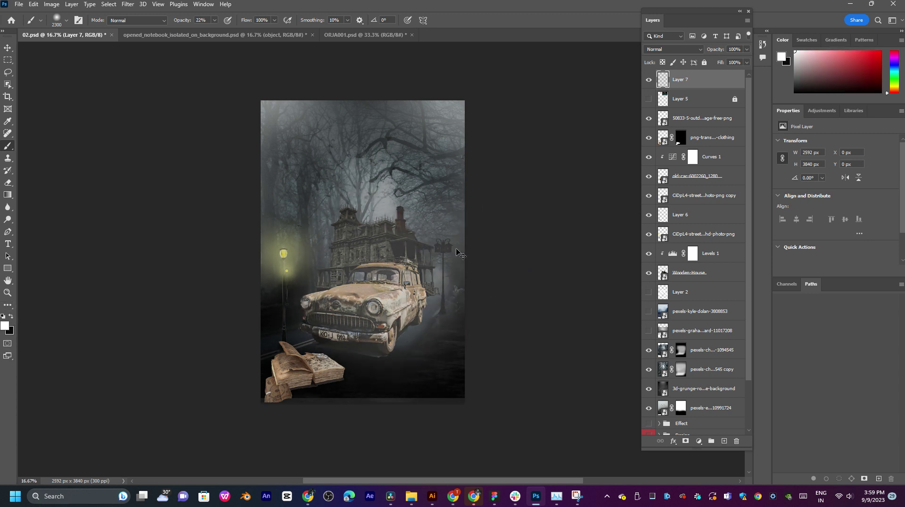
key("ctrl+z")
key("bracketleft")
key("bracketleft")
key("bracketleft")
key("bracketleft")
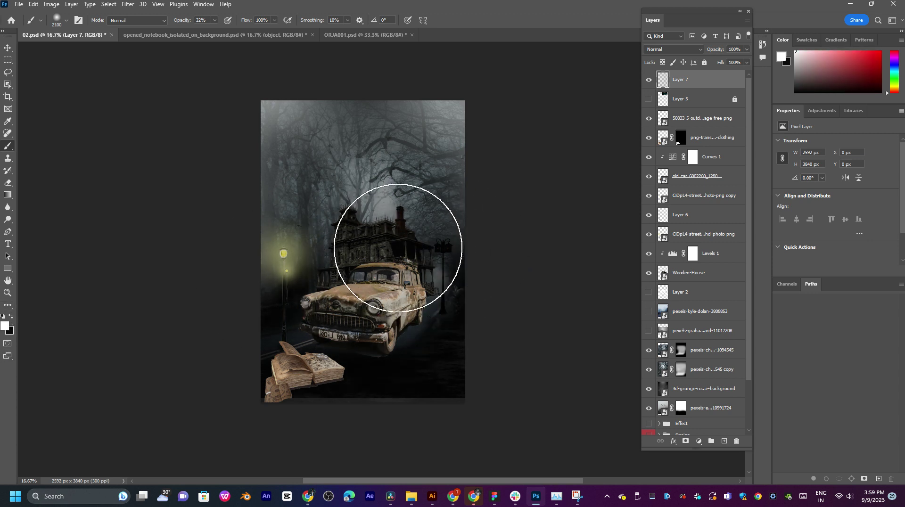
key("bracketleft")
mouse_move(368, 254)
left_mouse_down()
mouse_move(351, 316)
mouse_move(407, 278)
mouse_move(418, 128)
mouse_move(321, 235)
mouse_move(392, 314)
mouse_move(340, 271)
mouse_move(323, 400)
mouse_move(471, 342)
mouse_move(561, 196)
left_mouse_up()
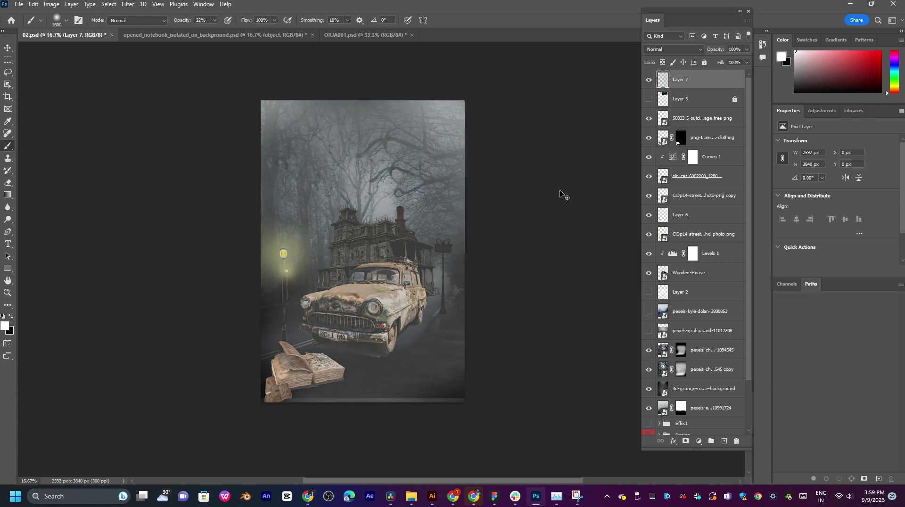
key("ctrl+z")
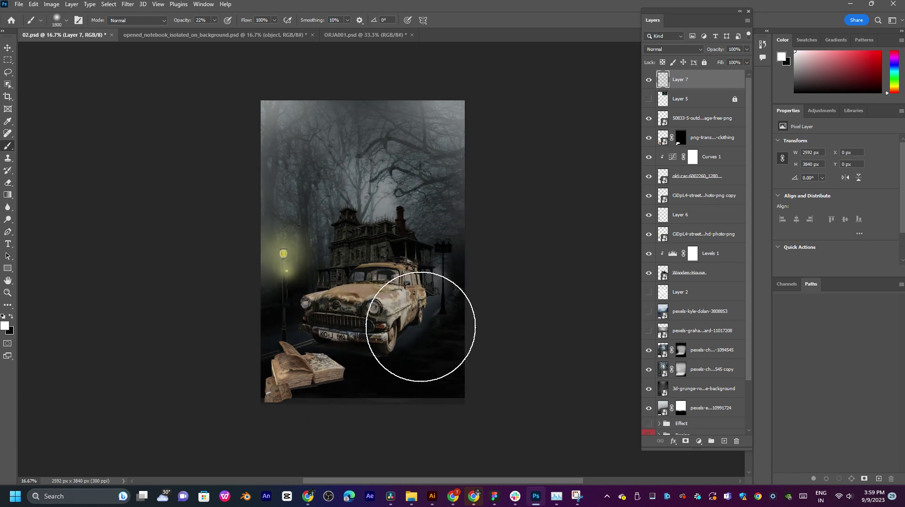
Step: Reduce the soft brush to 800 px and try painting white haze around the car and the double street lamp
key("bracketleft")
key("bracketleft")
key("bracketleft")
key("bracketleft")
key("bracketleft")
key("bracketleft")
key("bracketleft")
key("bracketleft")
key("bracketleft")
key("bracketleft")
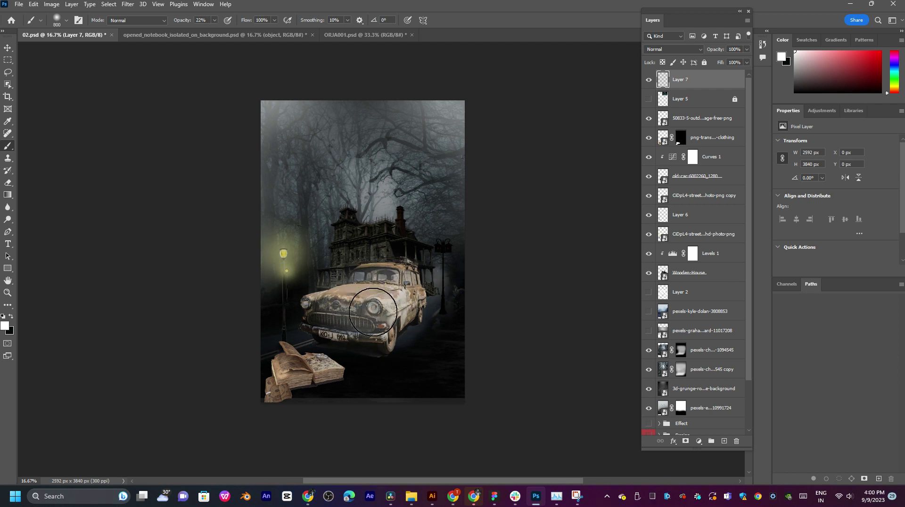
mouse_move(461, 270)
left_mouse_down()
mouse_move(465, 257)
mouse_move(422, 250)
mouse_move(432, 252)
left_mouse_up()
key("ctrl+plus")
key("ctrl+plus")
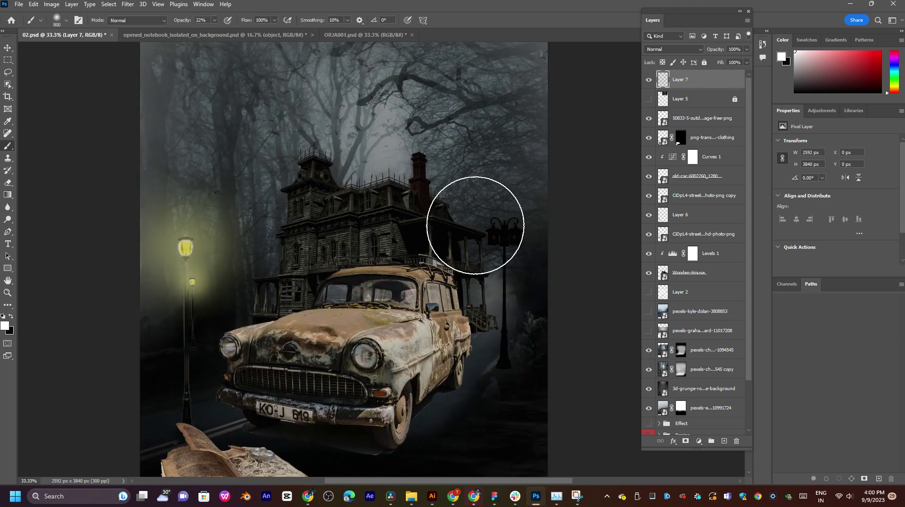
key("v")
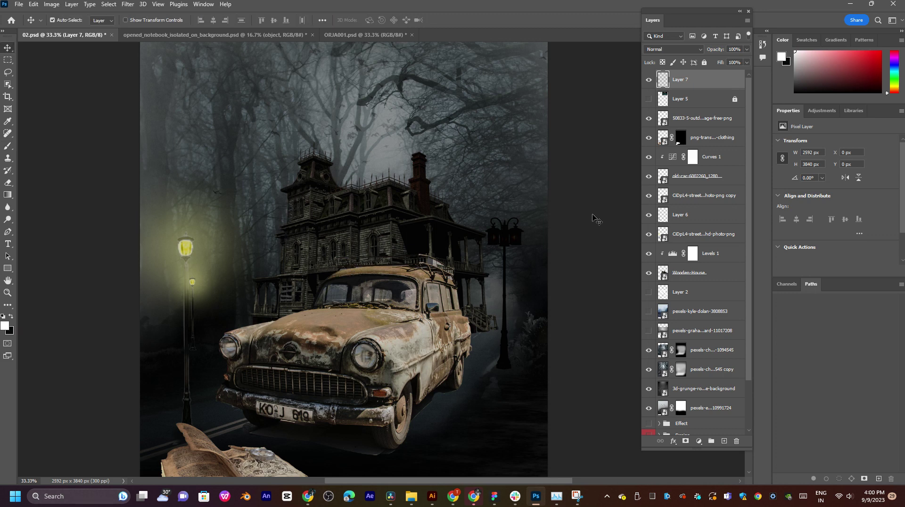
Step: Show the hidden pexels-graham-hayward-11017208 fog layer in the poster
key("ctrl+0")
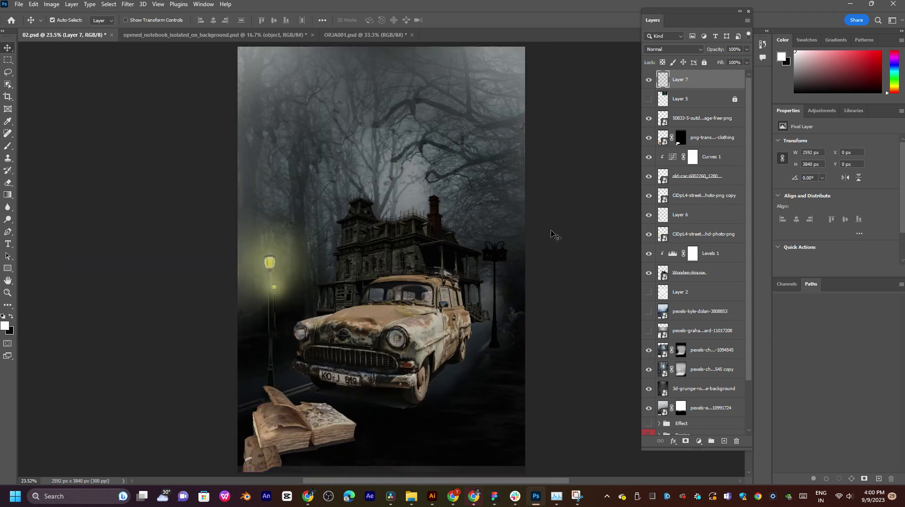
left_click(552, 234)
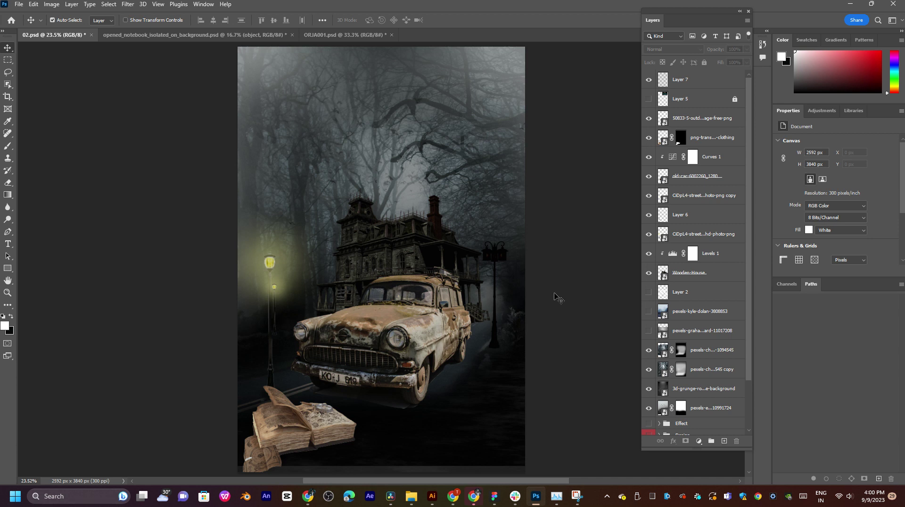
scroll(696, 316, "down", 3)
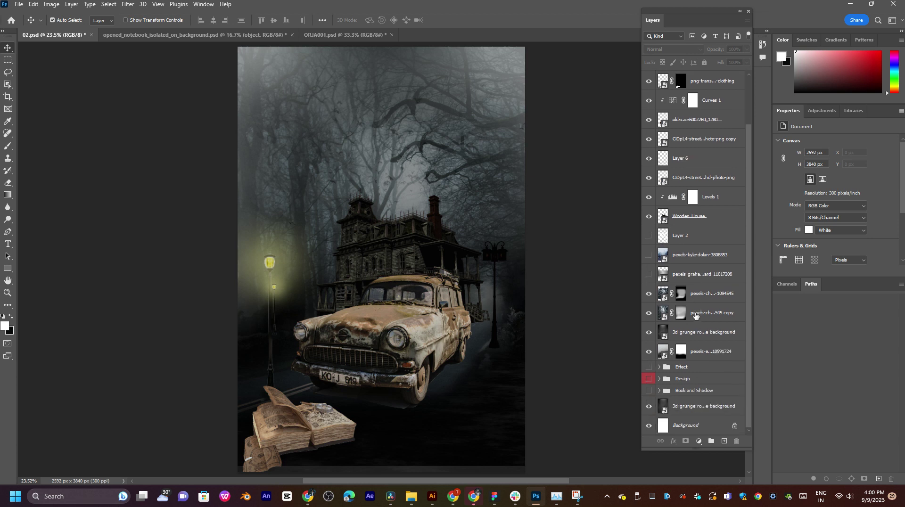
left_click(684, 275)
left_click(649, 275)
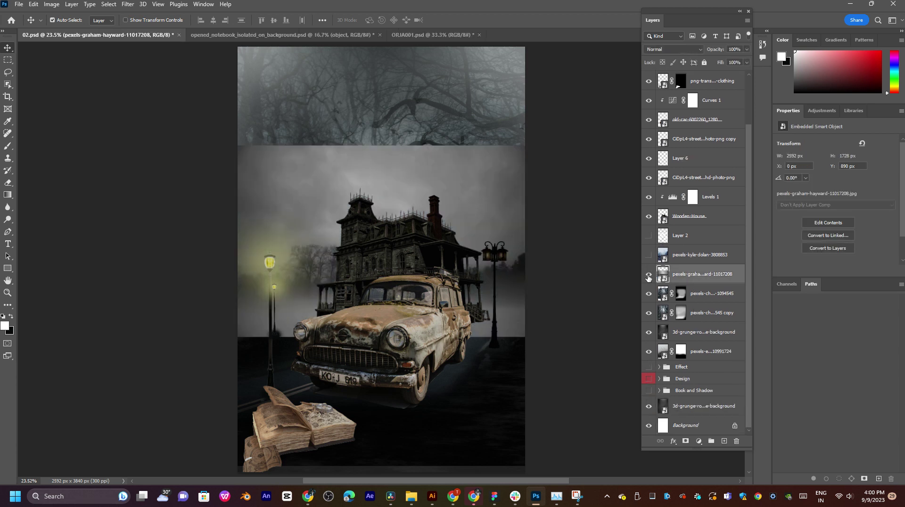
Step: Move the pexels-graham-hayward-11017208 fog image downward and enlarge it to about 3026 × 2018 px
key("ctrl+v")
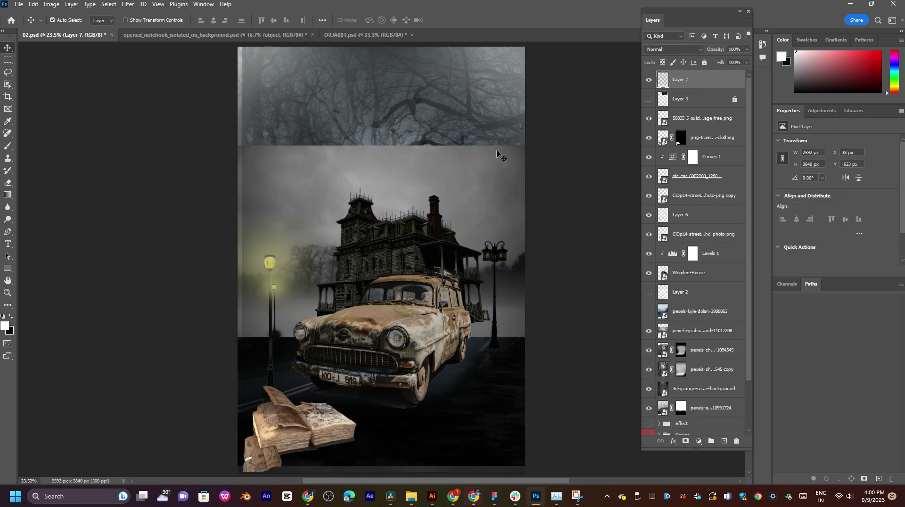
left_click_drag(497, 155, 615, 217)
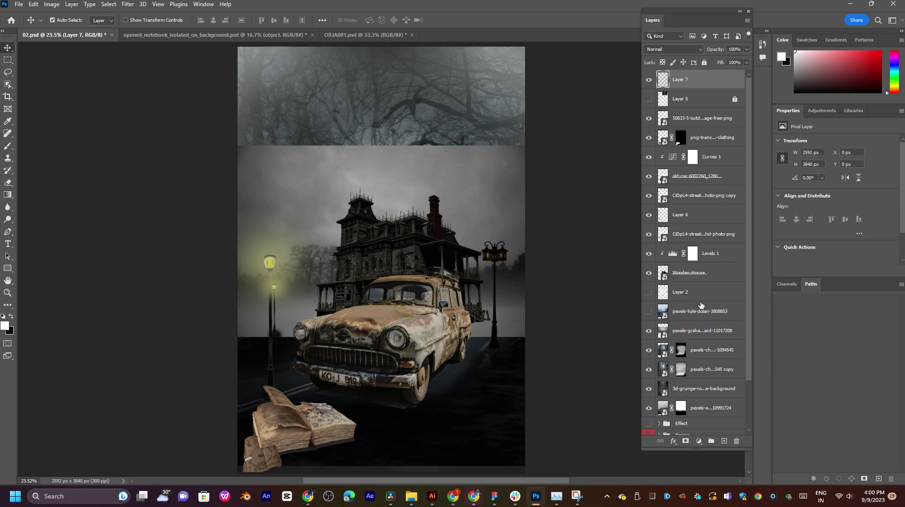
left_click(682, 336)
key("ctrl+t")
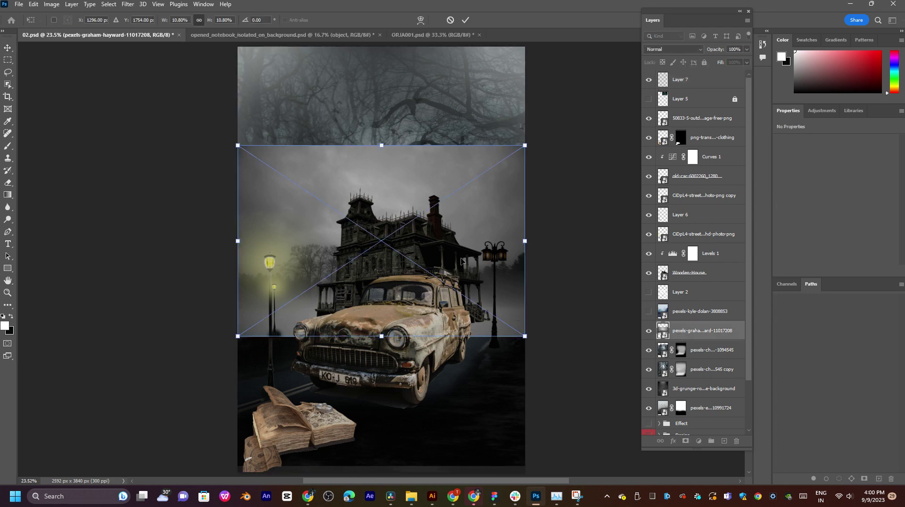
mouse_move(463, 261)
left_mouse_down()
mouse_move(462, 177)
mouse_move(443, 343)
mouse_move(463, 270)
mouse_move(480, 297)
mouse_move(483, 275)
mouse_move(459, 276)
left_mouse_up()
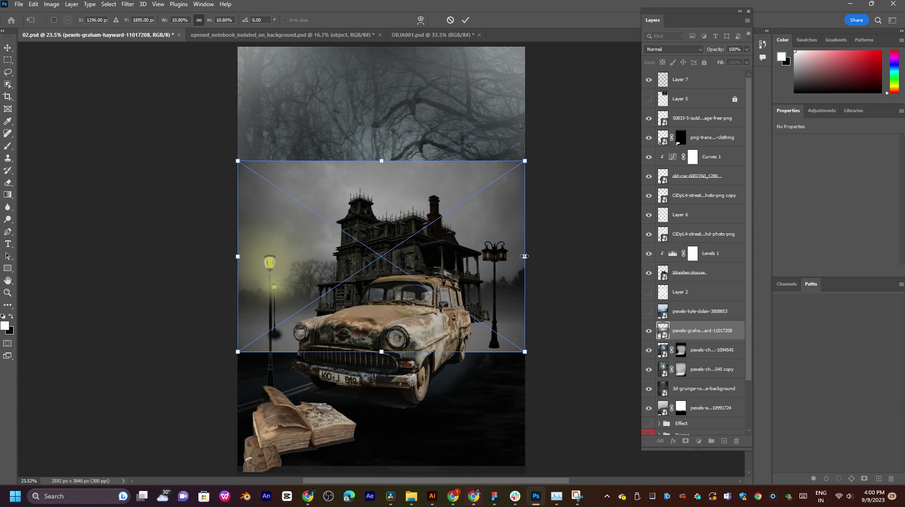
mouse_move(525, 256)
left_mouse_down()
mouse_move(531, 275)
mouse_move(531, 261)
left_mouse_up()
key("Return")
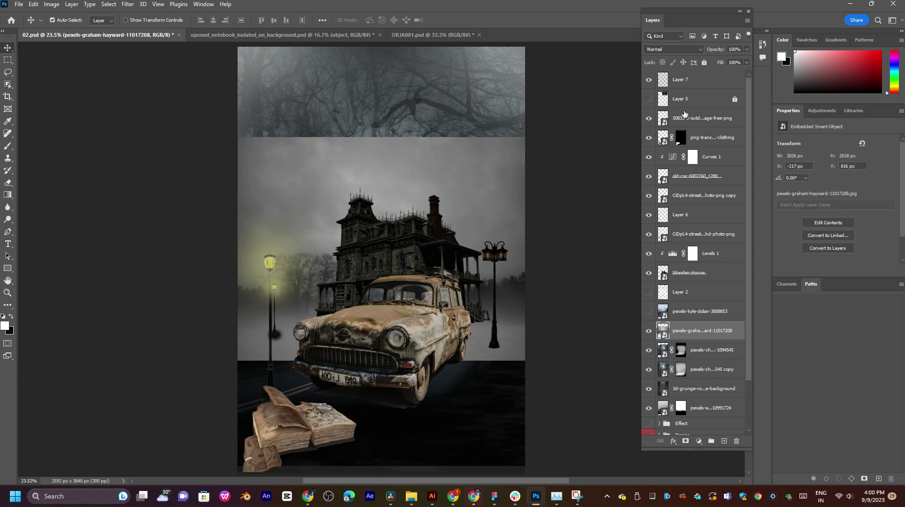
Step: Add a layer mask to the fog image and set the brush to black at 100% opacity
left_click(685, 442)
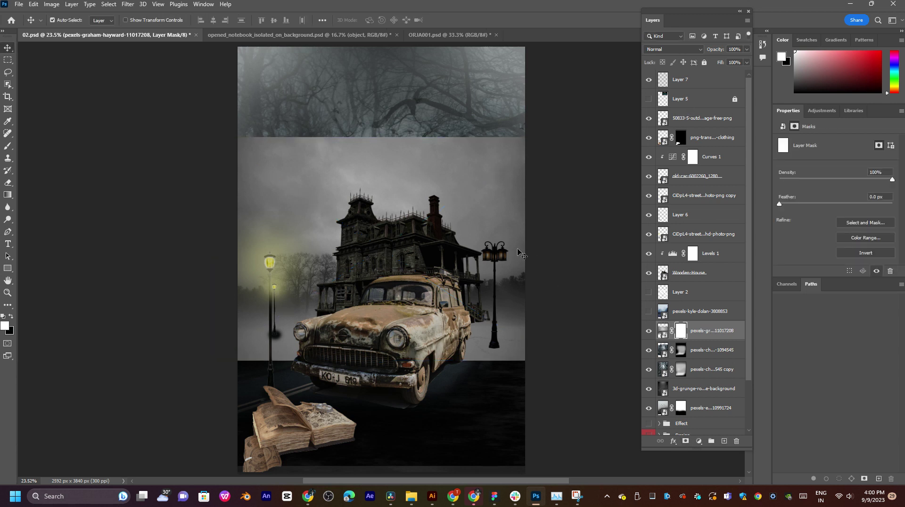
key("b")
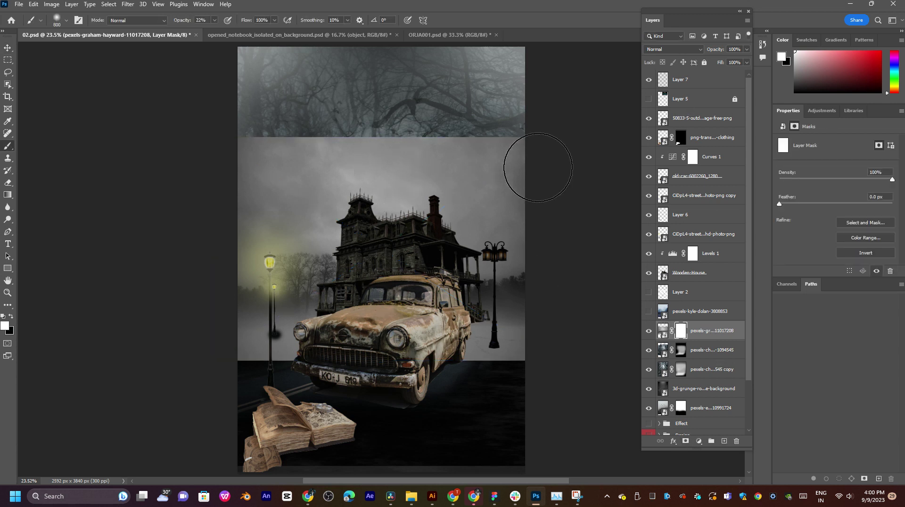
left_click(10, 317)
left_click_drag(157, 210, 580, 176)
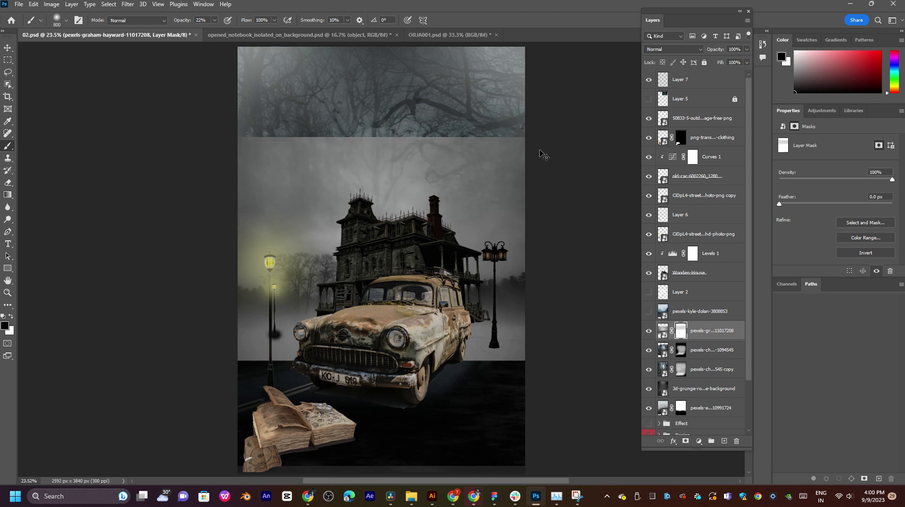
key("ctrl+z")
key("0")
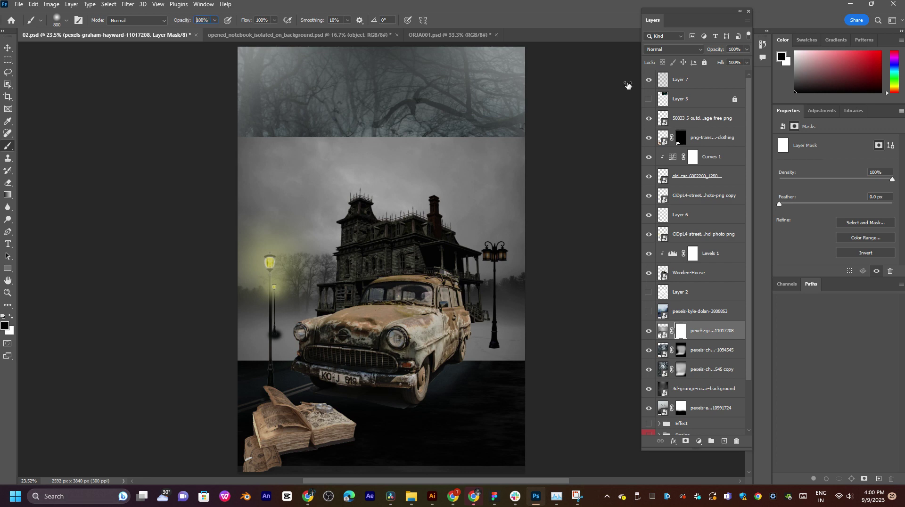
Step: Enlarge the soft brush to 2600 px and mask out the fog image's upper edge across the poster
key("bracketright")
key("bracketright")
key("bracketright")
key("bracketright")
key("bracketright")
key("bracketright")
key("bracketright")
key("bracketright")
key("bracketright")
key("bracketright")
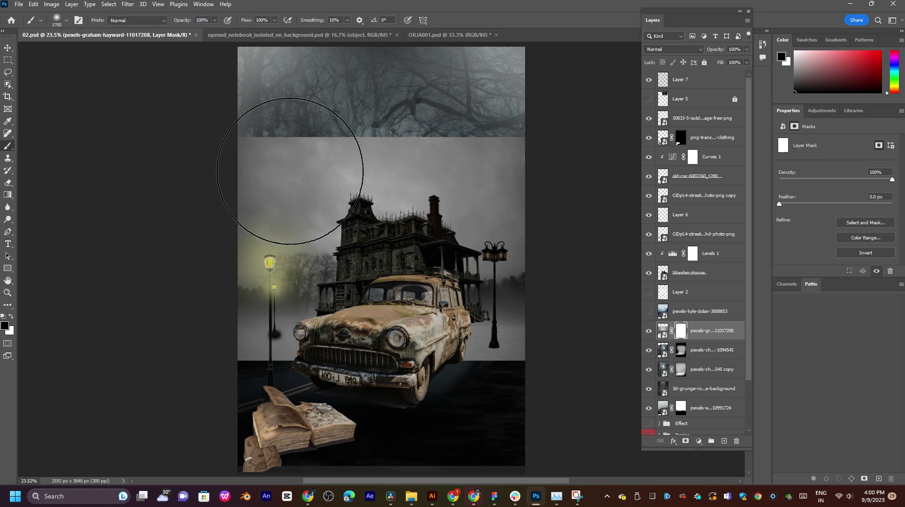
key("bracketright")
key("bracketright")
key("bracketright")
key("bracketright")
key("bracketright")
key("bracketright")
key("bracketright")
left_click_drag(216, 135, 572, 151)
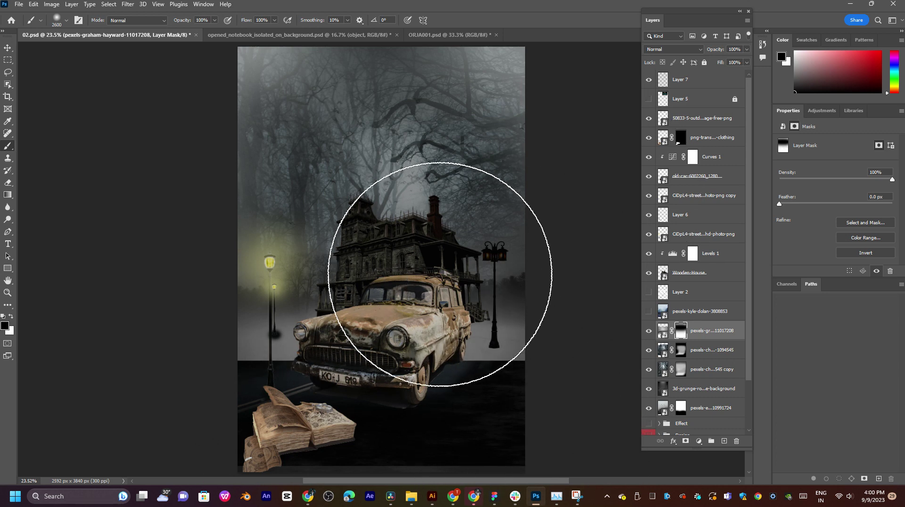
Step: Reduce the soft brush to 600 px and mask out the fog image's lower edge on both sides of the car
key("bracketleft")
key("bracketleft")
key("bracketleft")
key("bracketleft")
key("bracketleft")
key("bracketleft")
key("bracketleft")
key("bracketleft")
key("bracketleft")
key("bracketleft")
key("bracketleft")
key("bracketleft")
key("bracketleft")
key("bracketleft")
key("bracketleft")
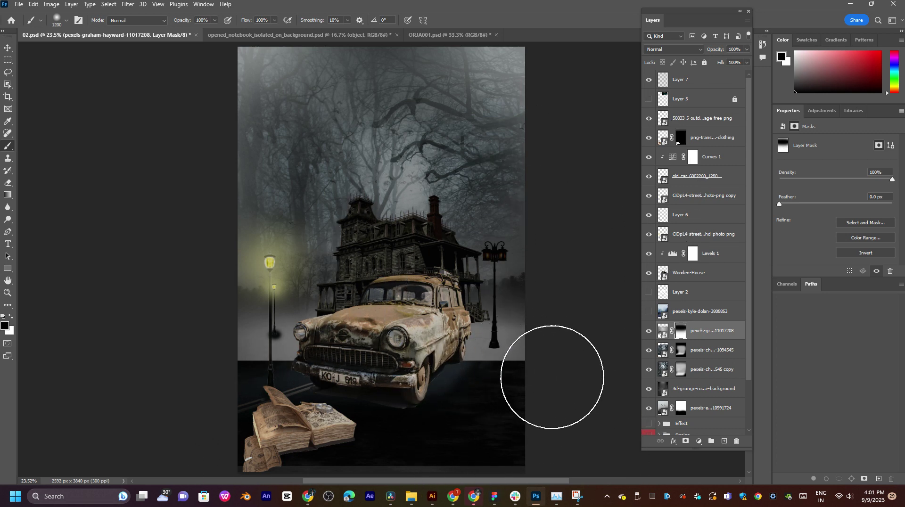
key("bracketleft")
key("bracketleft")
key("bracketleft")
key("bracketleft")
key("bracketleft")
left_click_drag(499, 363, 461, 370)
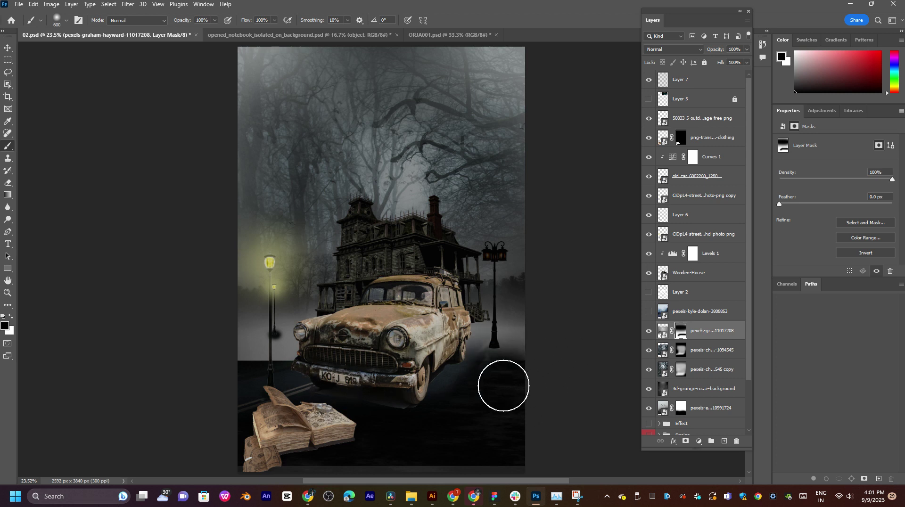
left_click_drag(305, 370, 213, 374)
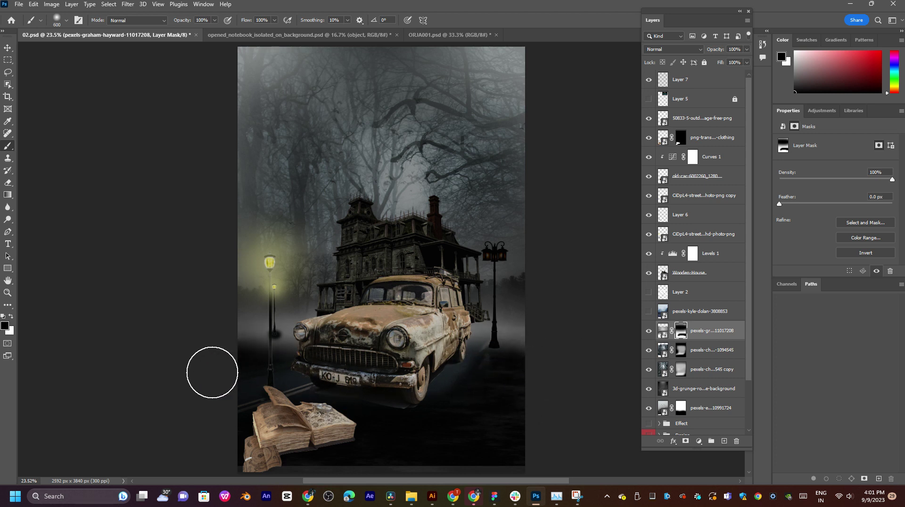
key("v")
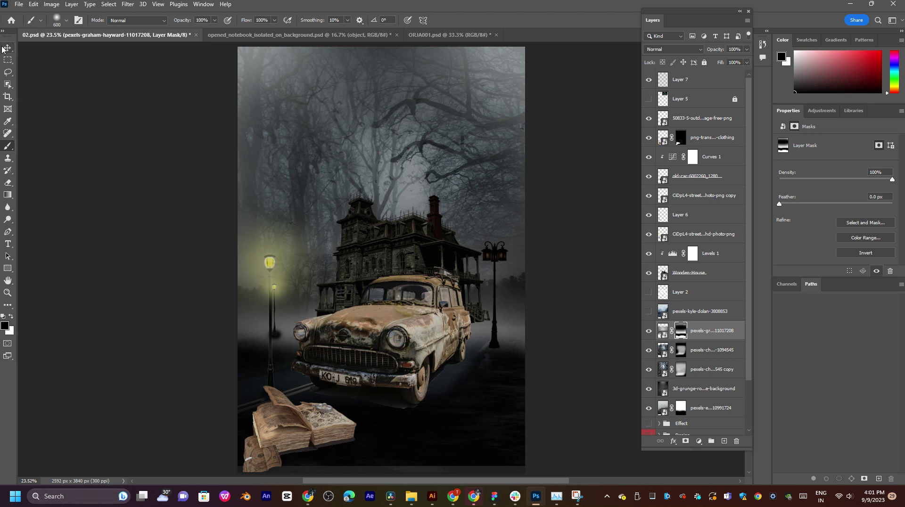
left_click(166, 353)
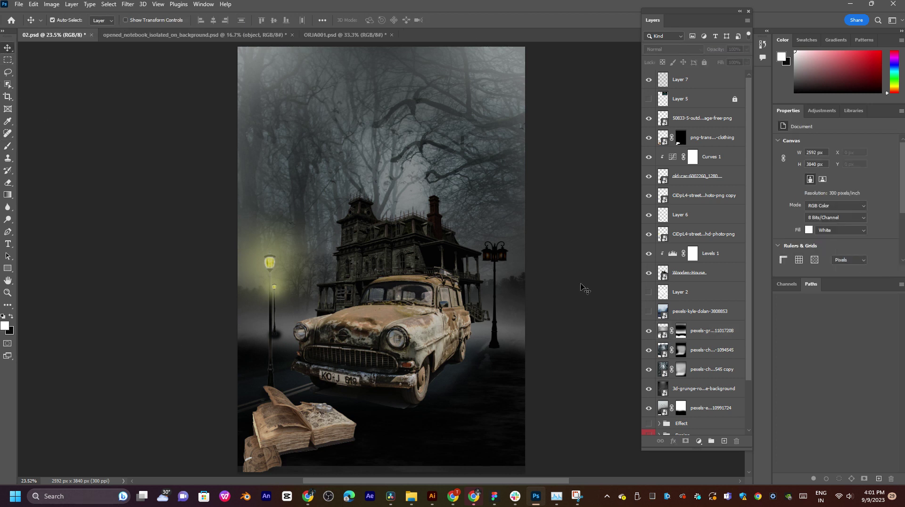
Step: Move Layer 7 directly beneath the locked Layer 5 and add a new empty layer above Layer 7
left_click_drag(539, 211, 511, 181)
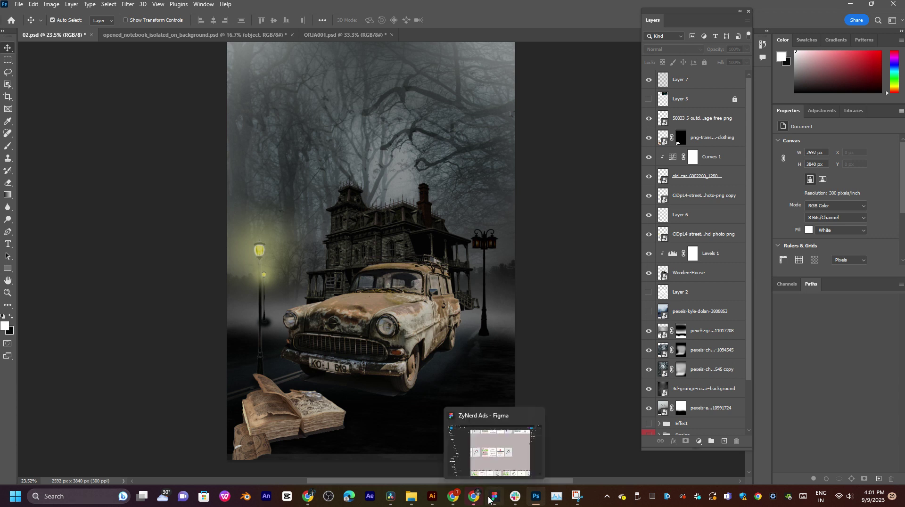
mouse_move(494, 496)
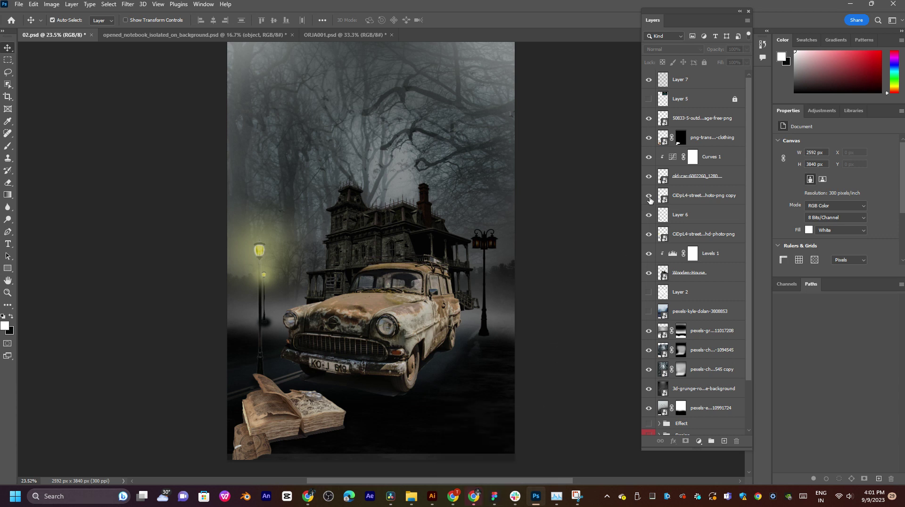
left_click(701, 100)
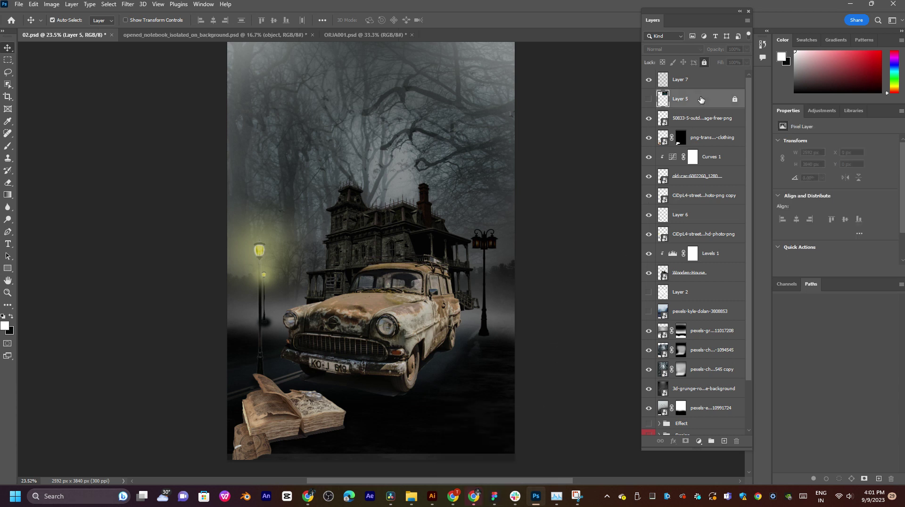
left_click(699, 120)
left_click_drag(698, 88, 703, 108)
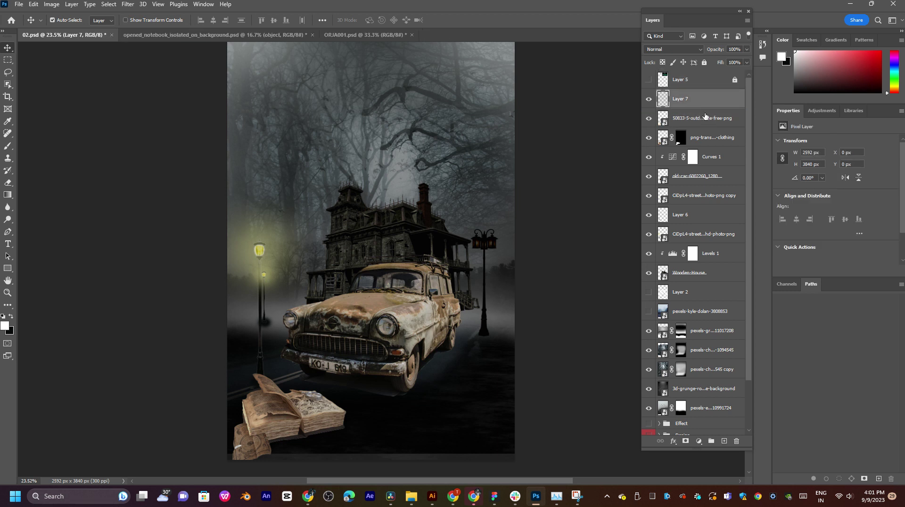
key("ctrl+shift+n")
key("Return")
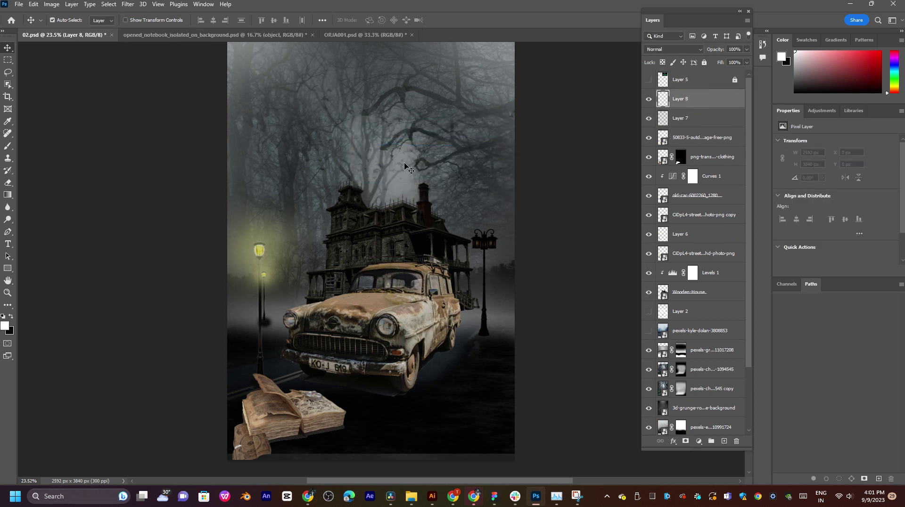
Step: Sample the dark blue-grey #1b1f23 from the poster and fill the new layer with it
left_click(5, 326)
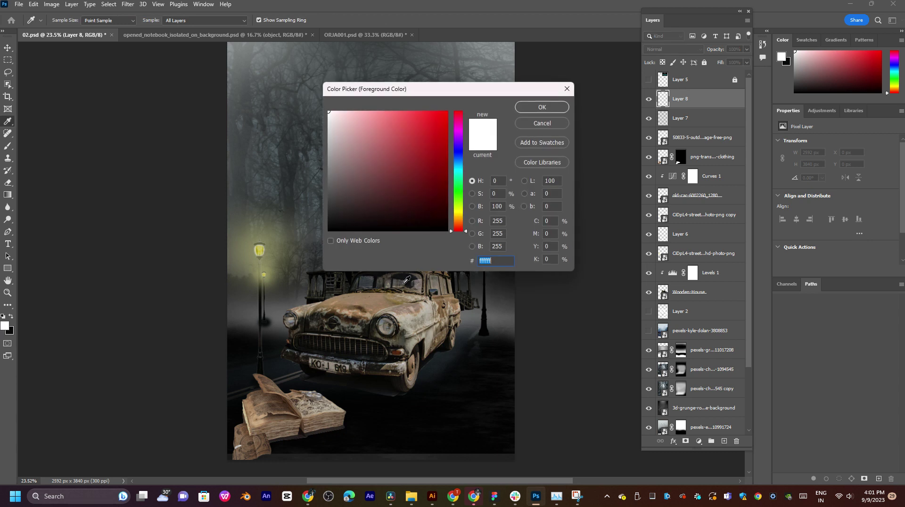
left_click(453, 360)
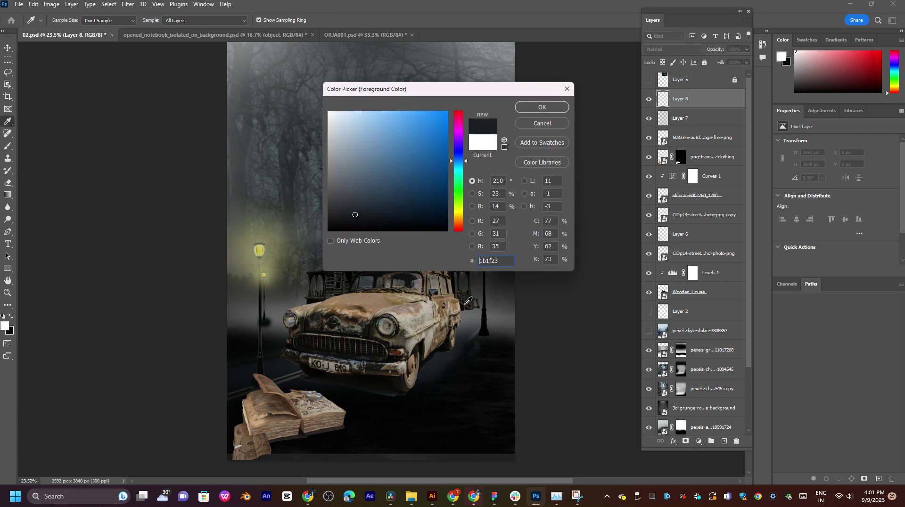
left_click(541, 108)
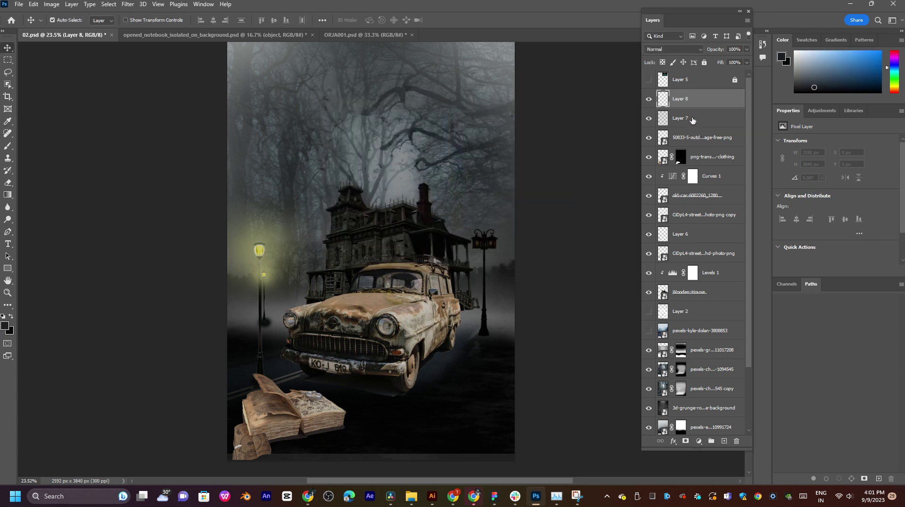
key("alt+BackSpace")
Step: Set the dark fill layer to Hard Light and place it directly above the pexels-graham-hayward-11017208 fog layer
left_click(670, 49)
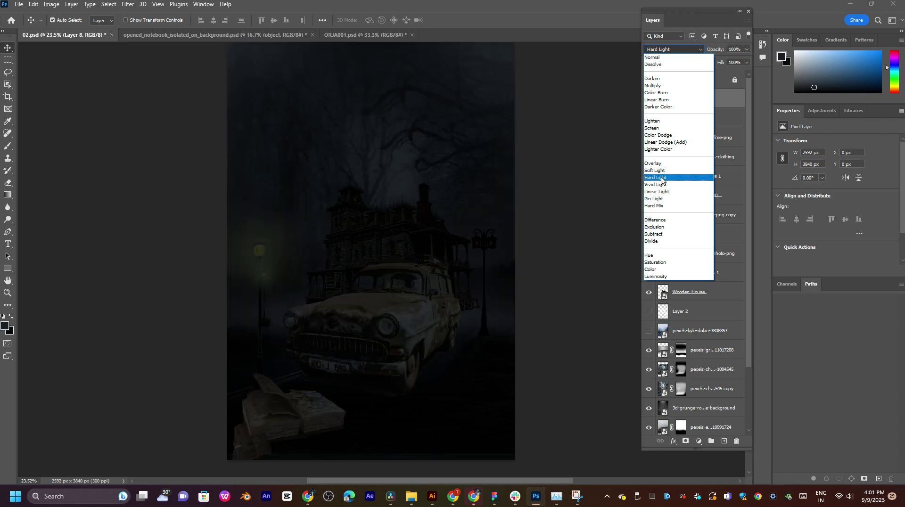
left_click(661, 178)
left_click(530, 156)
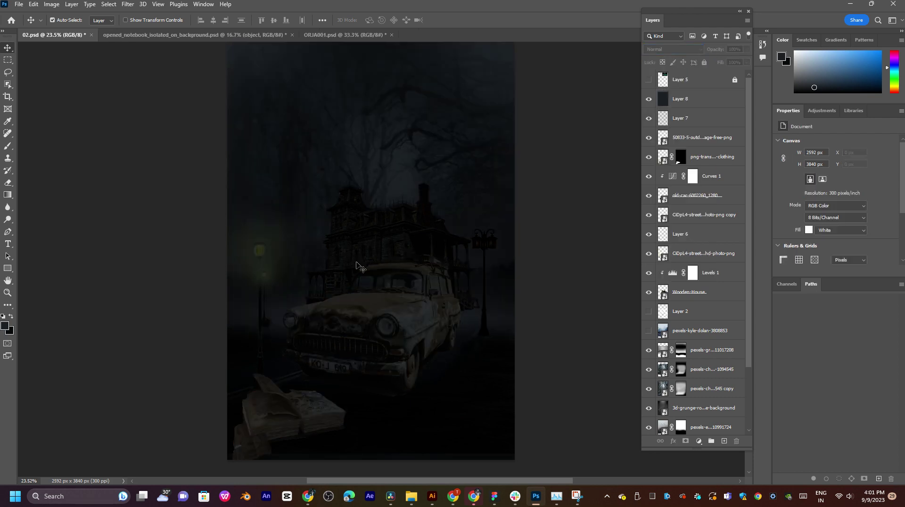
left_click_drag(707, 100, 715, 339)
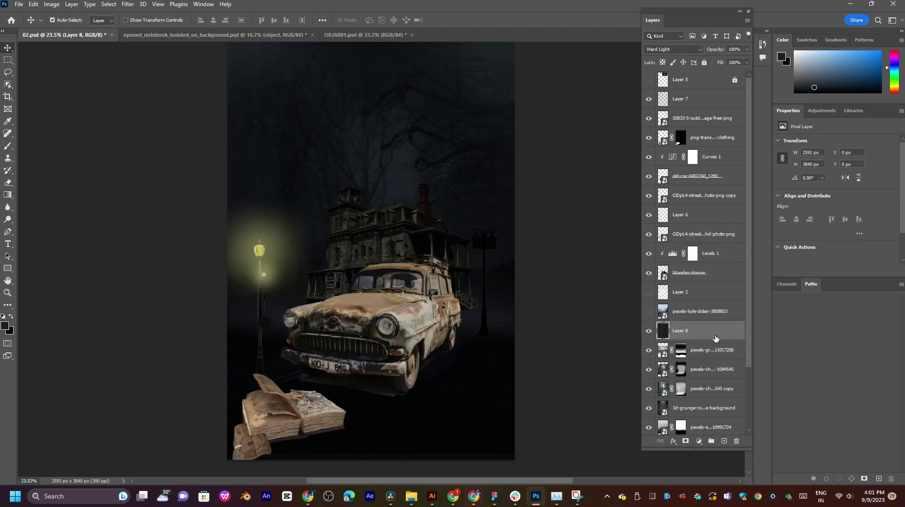
Step: Move the Wooden-House layer together with its Levels 1 adjustment directly beneath the dark fill Layer 8
left_click(649, 177)
left_click(679, 119)
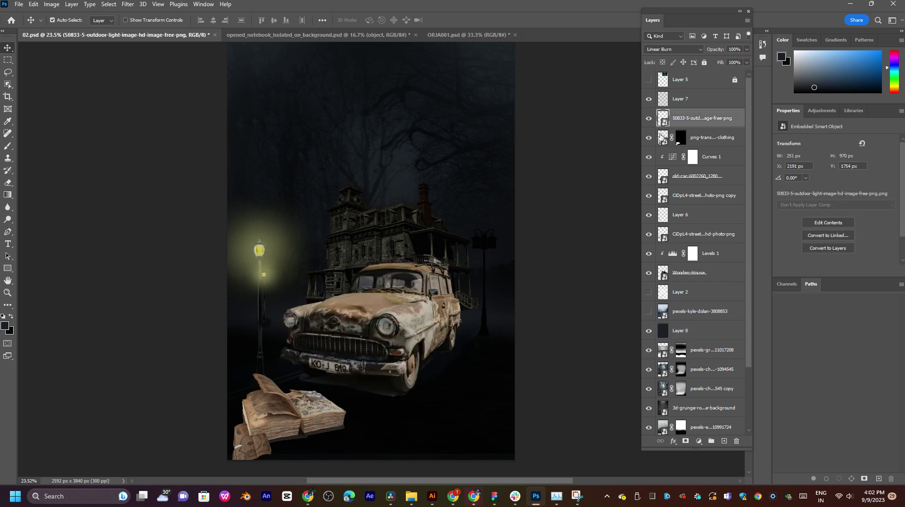
left_click(650, 137)
left_click(649, 138)
left_click(397, 245)
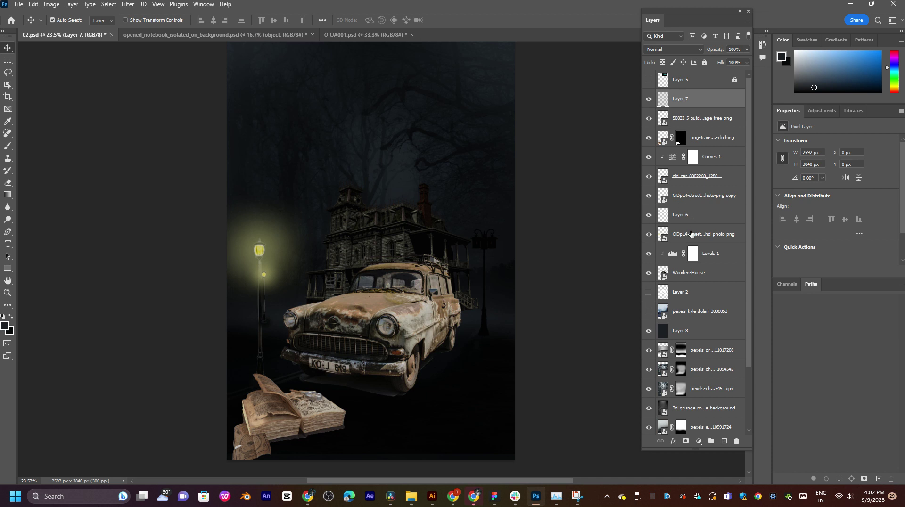
left_click(700, 278)
left_click(649, 274)
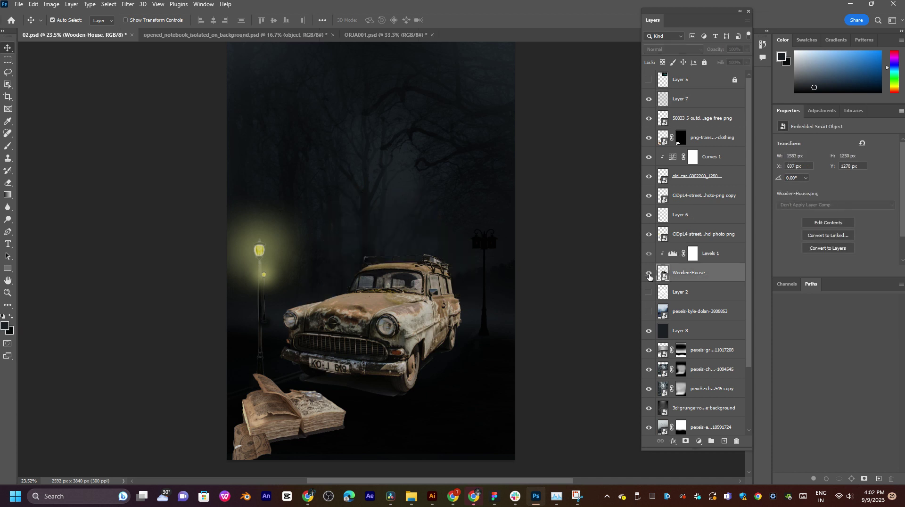
left_click(650, 274)
left_click(711, 255, "shift")
left_click_drag(711, 256, 705, 337)
left_click(588, 249)
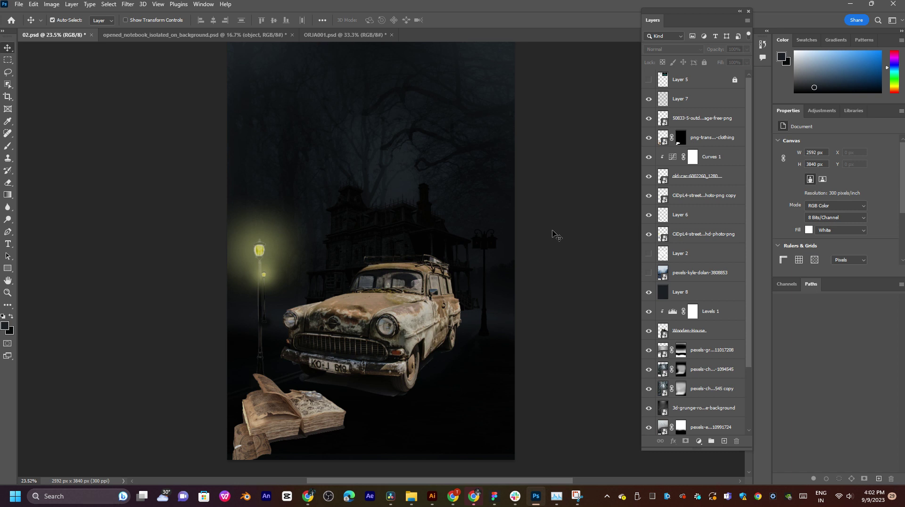
Step: Capture a screen snip of the whole poster canvas
scroll(558, 238, "up", 3)
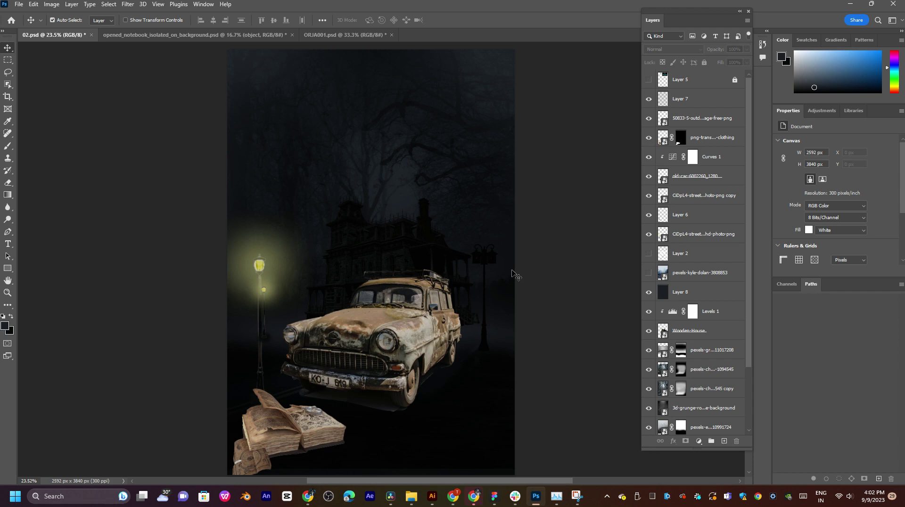
key("super+shift+s")
left_click_drag(208, 44, 543, 479)
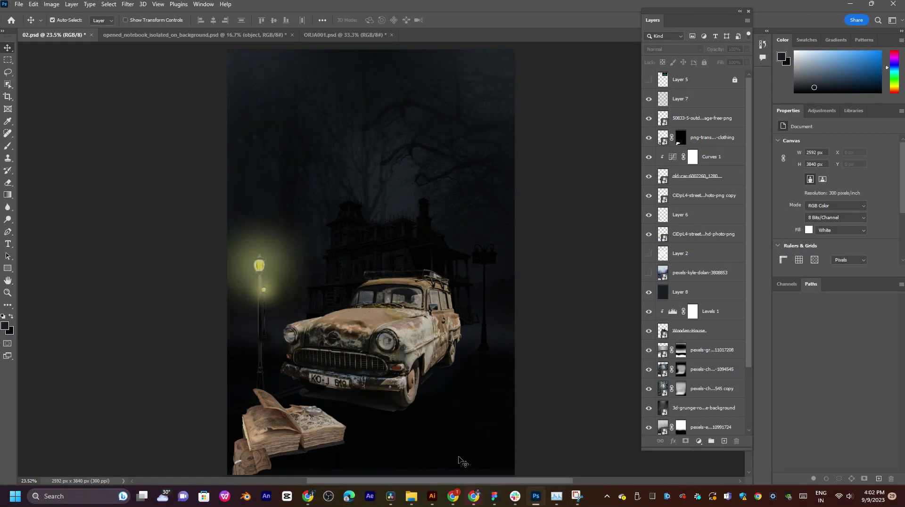
Step: Switch to Chrome and save the foggy forest road photo from Pexels as a JPEG in the fils folder
left_click(474, 497)
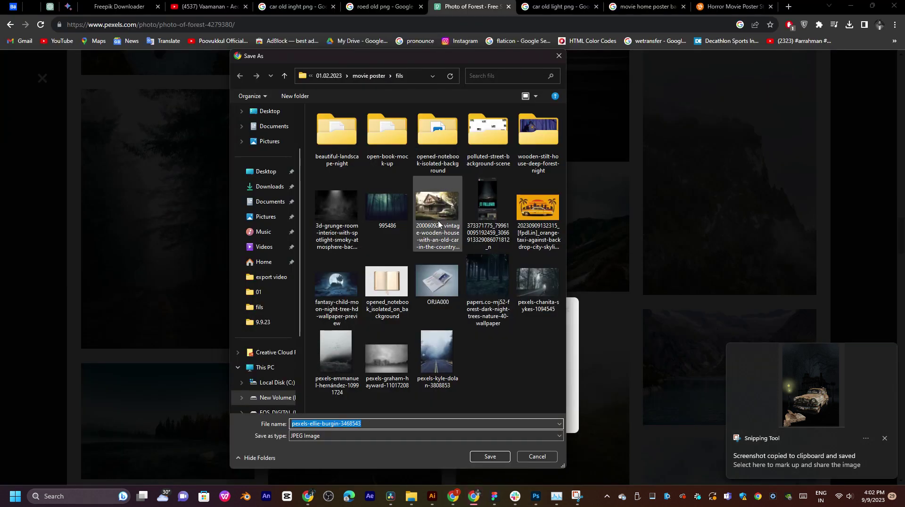
left_click(489, 456)
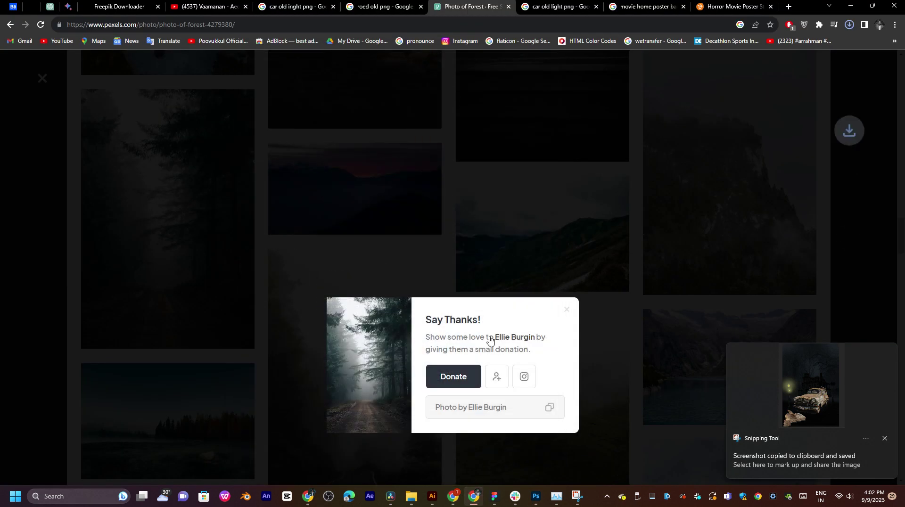
left_click(580, 182)
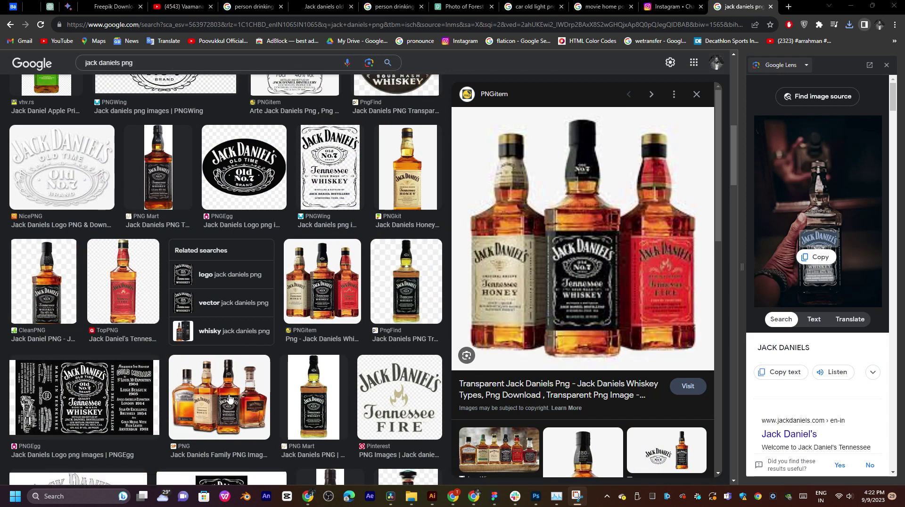
Step: Look through the "jack daniels png" image results for a suitable bottle cutout
scroll(385, 289, "up", 1)
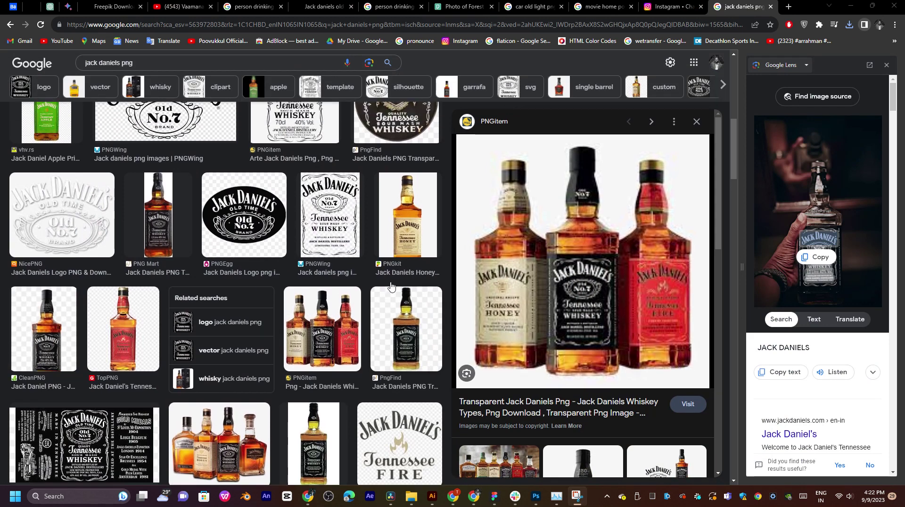
scroll(546, 321, "down", 5)
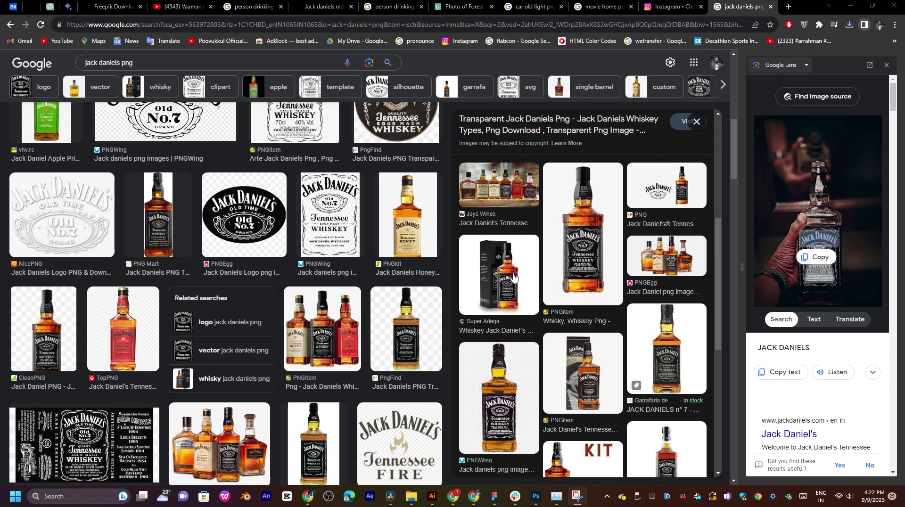
scroll(514, 277, "down", 7)
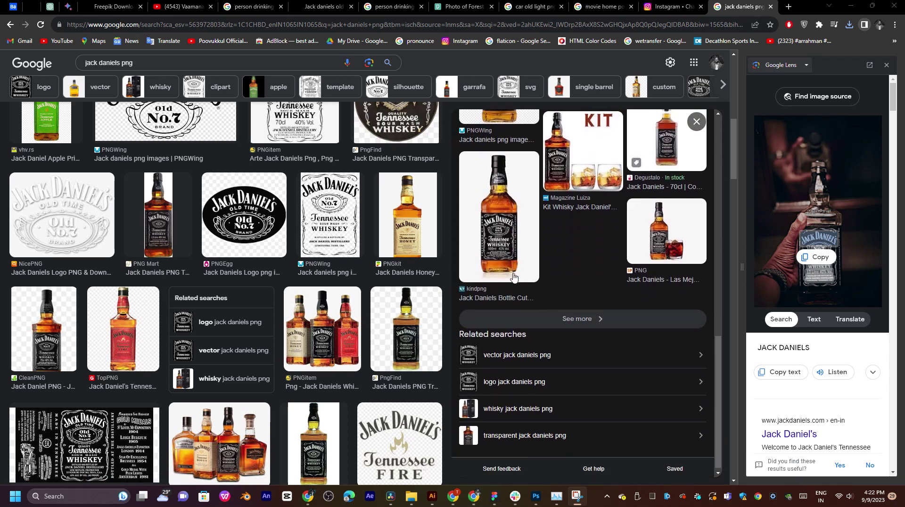
scroll(304, 293, "down", 5)
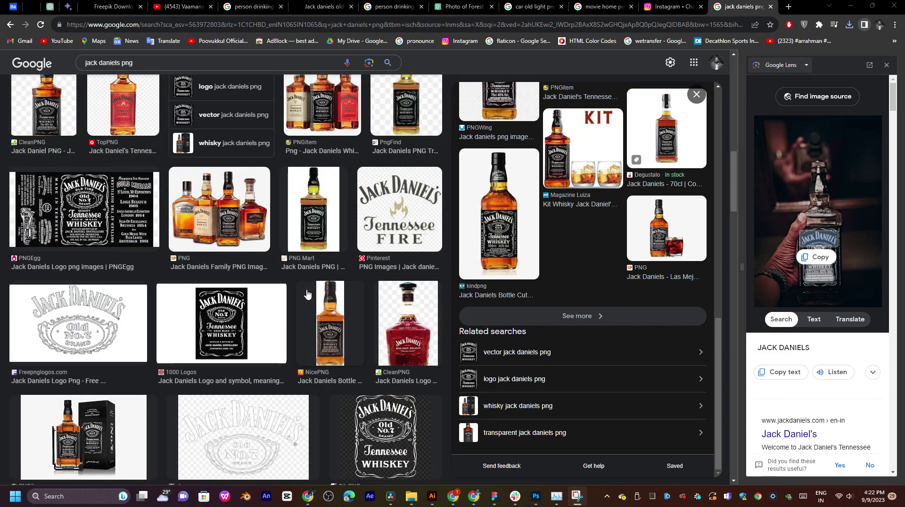
scroll(184, 354, "down", 5)
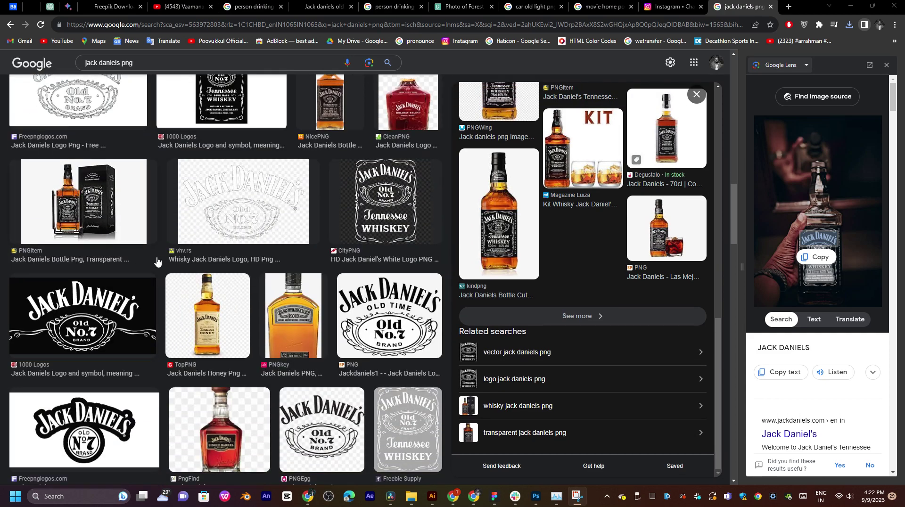
scroll(266, 387, "down", 5)
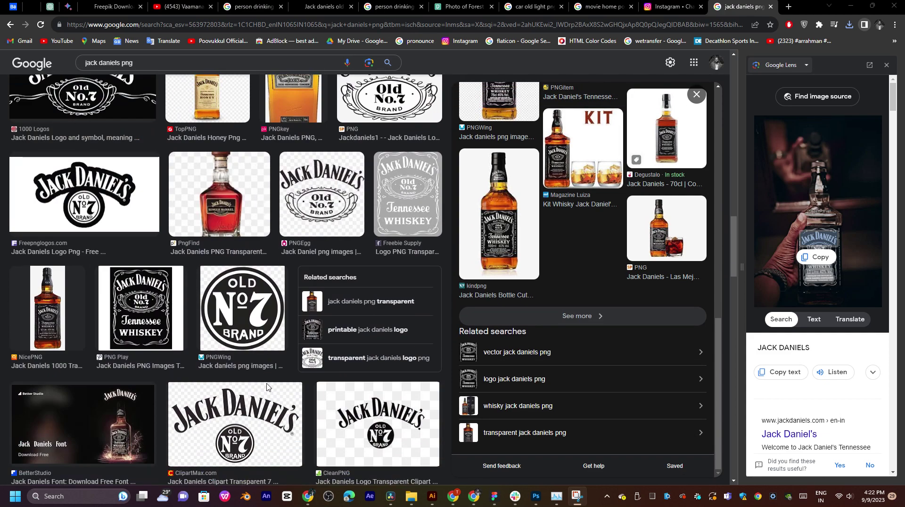
scroll(267, 387, "down", 8)
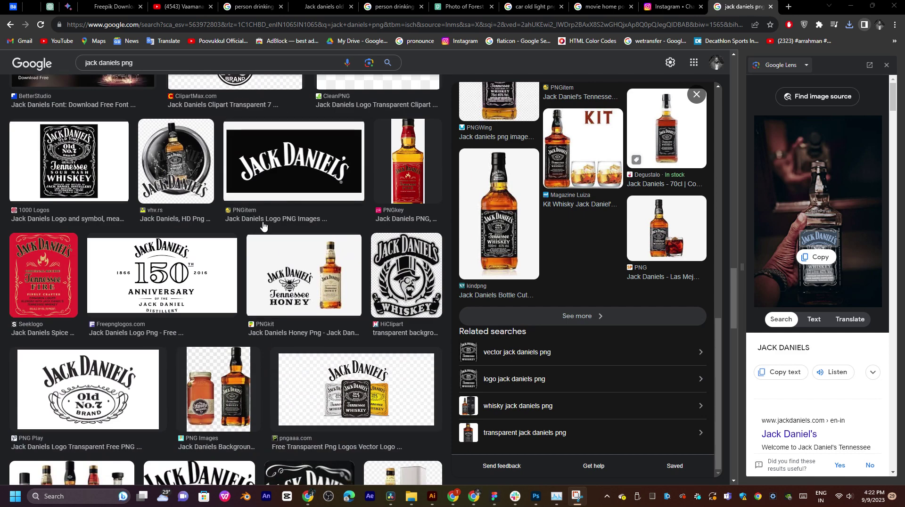
scroll(360, 333, "down", 5)
scroll(361, 334, "down", 4)
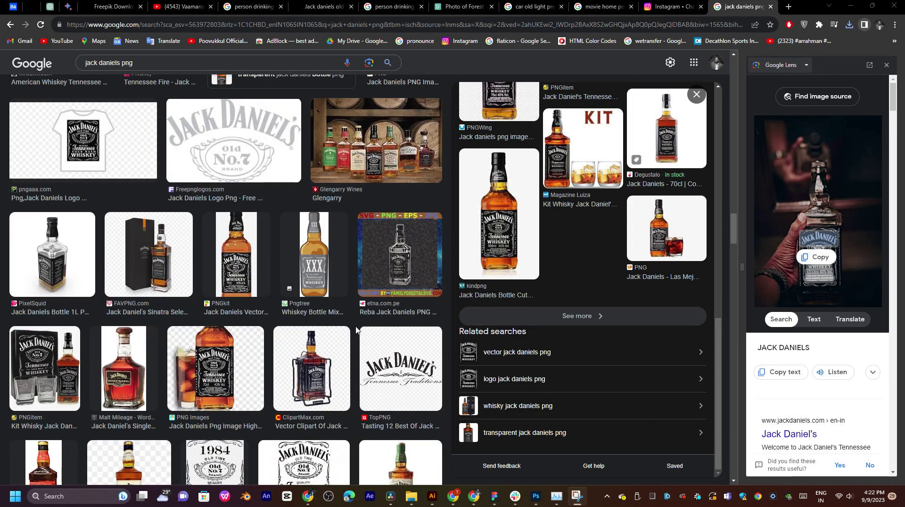
scroll(356, 330, "down", 7)
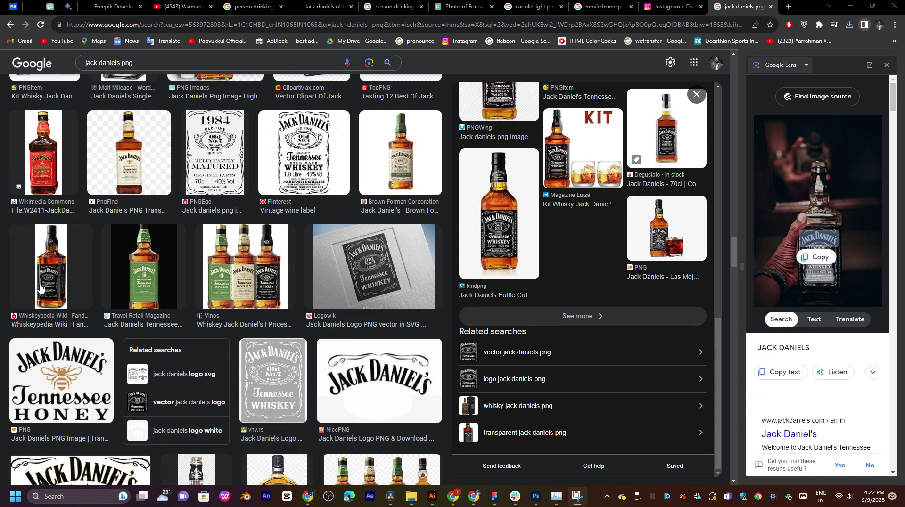
scroll(177, 293, "down", 6)
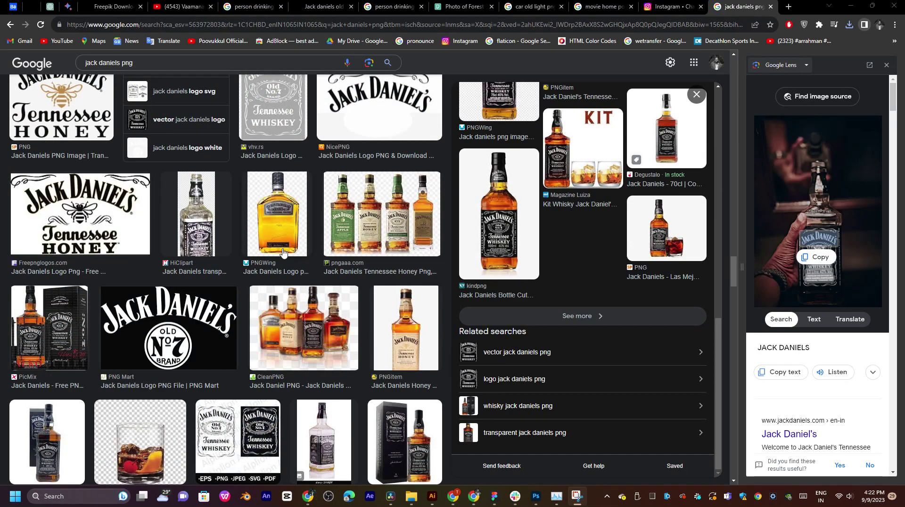
scroll(283, 253, "down", 6)
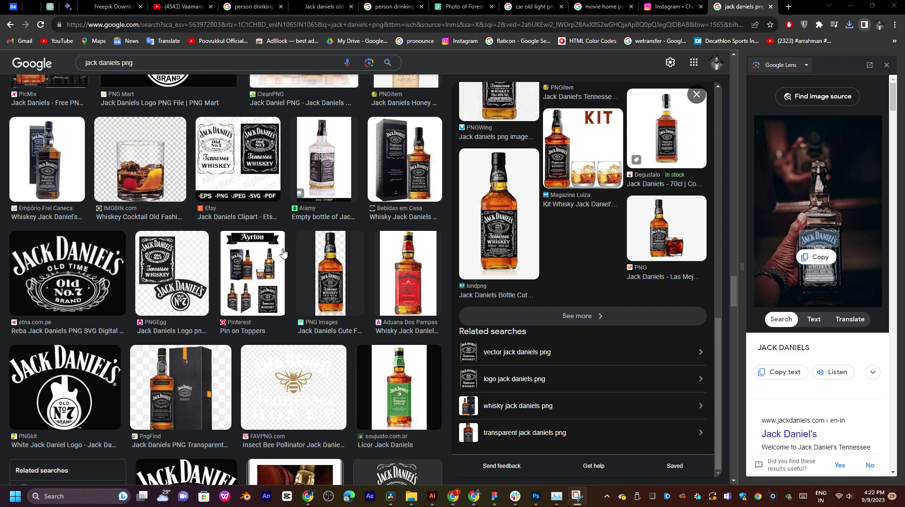
scroll(283, 253, "down", 3)
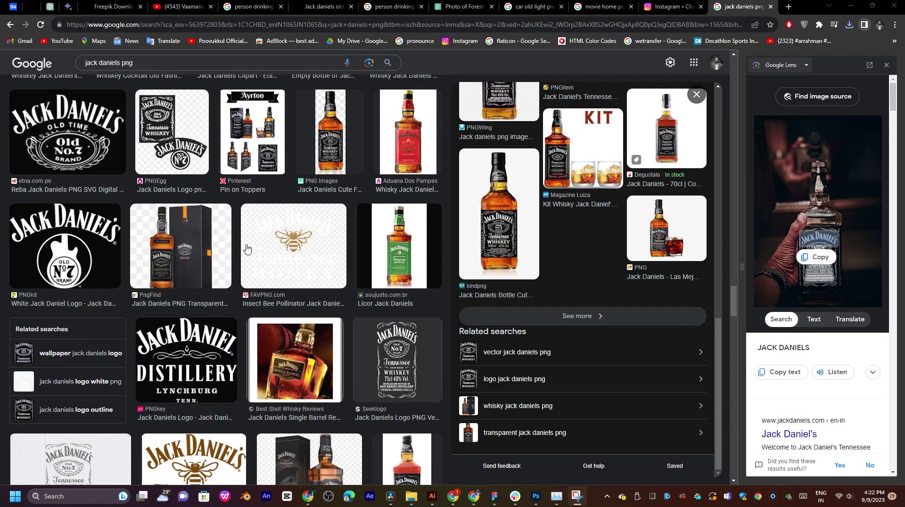
scroll(248, 249, "down", 8)
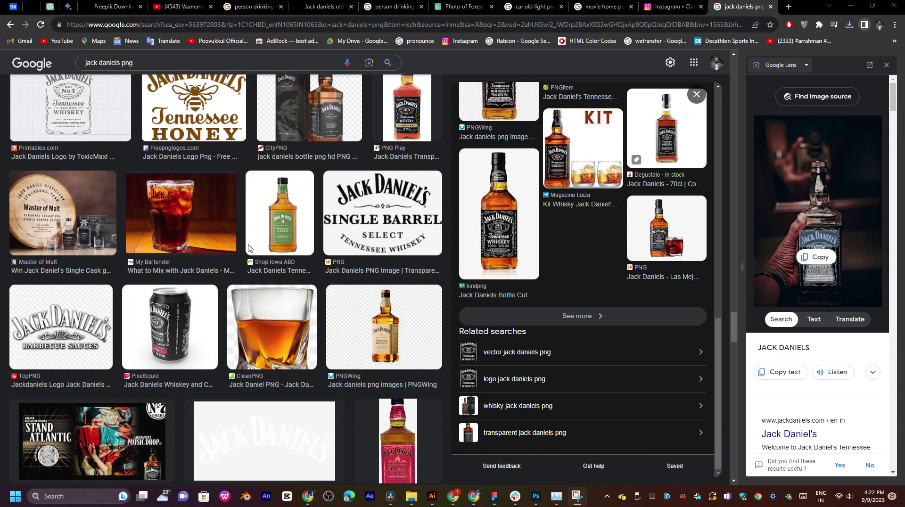
scroll(248, 249, "down", 4)
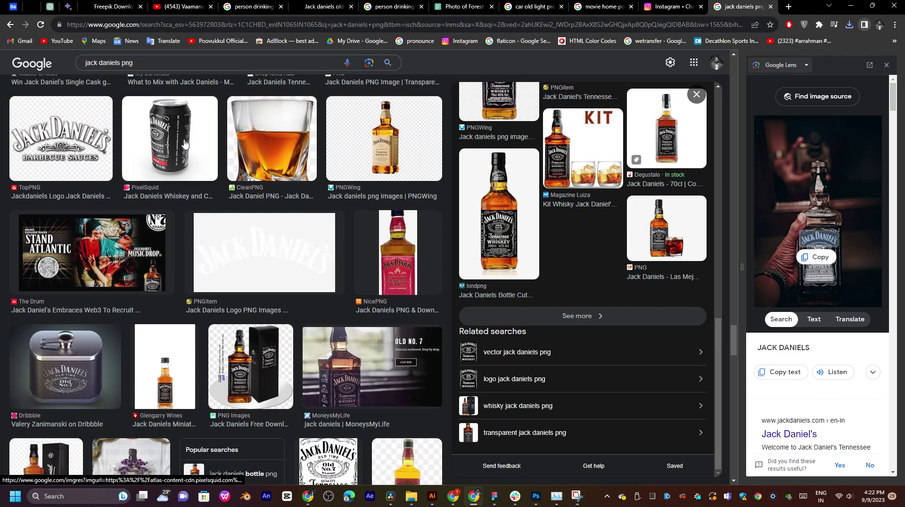
Step: Preview the PixelSquid Jack Daniels Whiskey and Cola can and look through more of the image results
left_click(187, 140)
scroll(308, 295, "down", 7)
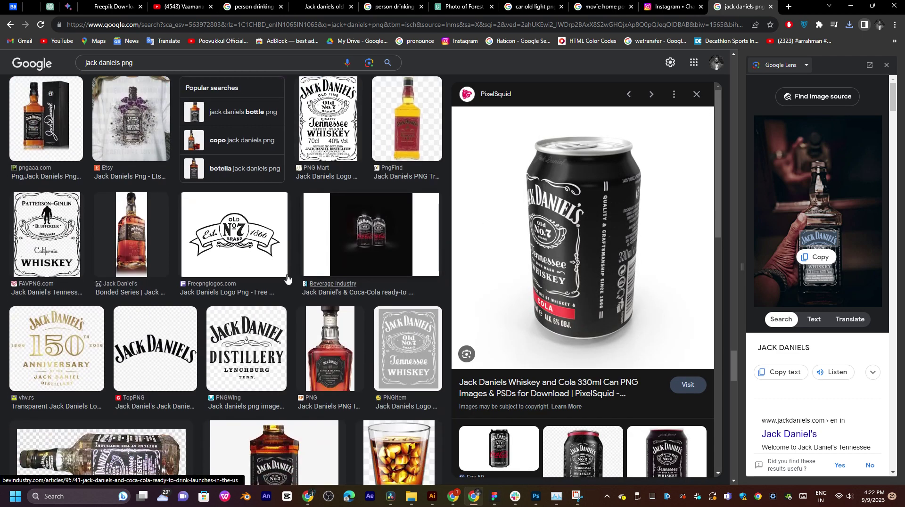
scroll(330, 264, "down", 6)
scroll(330, 264, "down", 2)
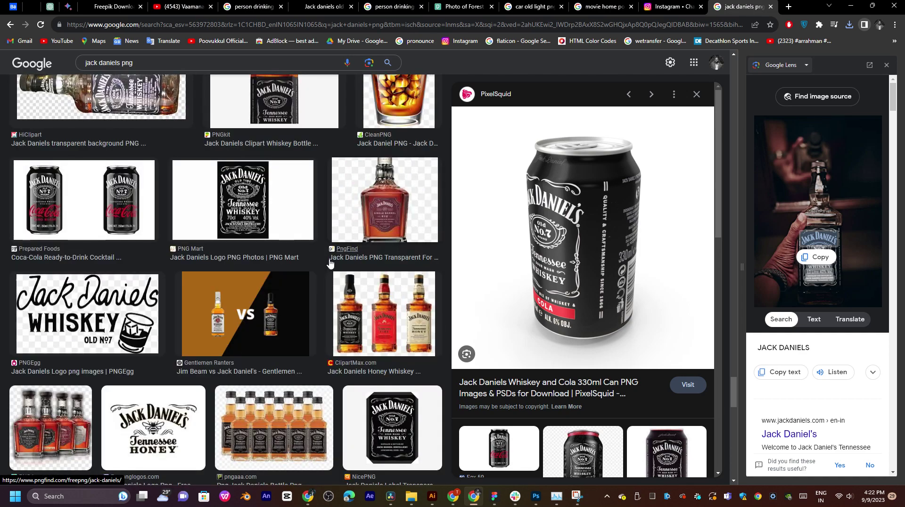
scroll(330, 263, "down", 8)
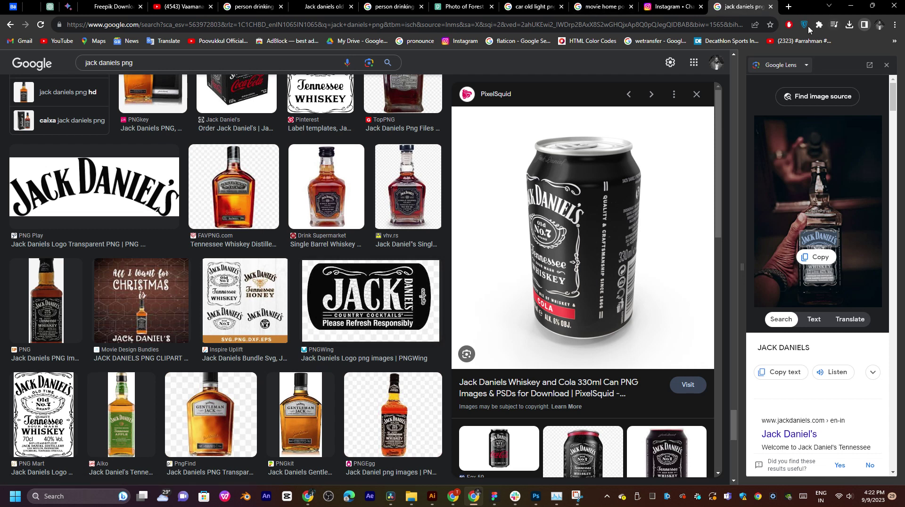
Step: Place the downloaded Jack-Daniels-PNG-Transparent file into 02.psd in Photoshop, scaled to about 252 × 770 px beside the car's rear wheel
left_click(849, 24)
left_click(846, 66)
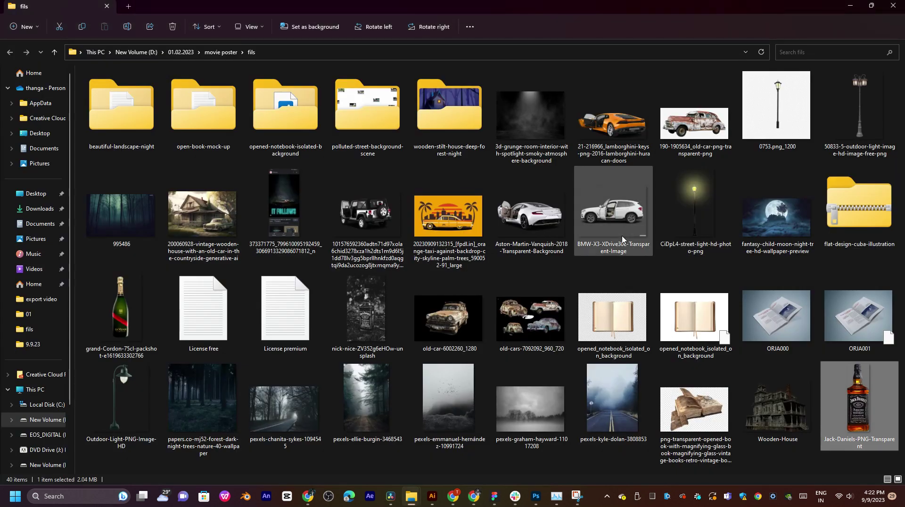
key("alt+Tab")
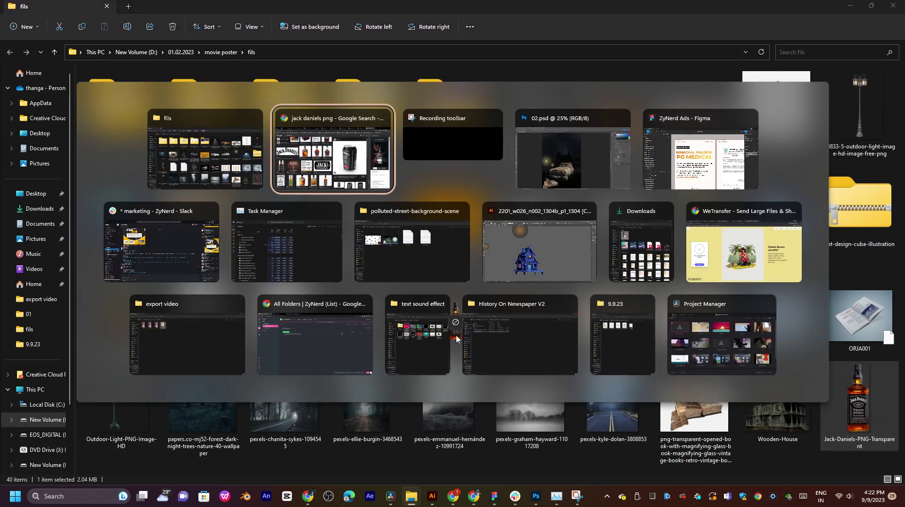
key("alt+Tab")
key("alt+Tab")
left_click_drag(456, 337, 343, 325)
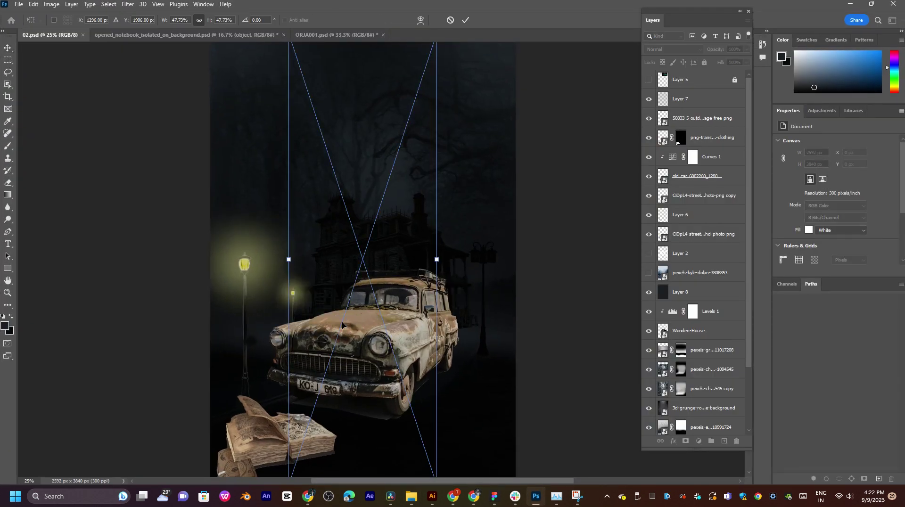
left_click_drag(442, 261, 476, 414)
key("Return")
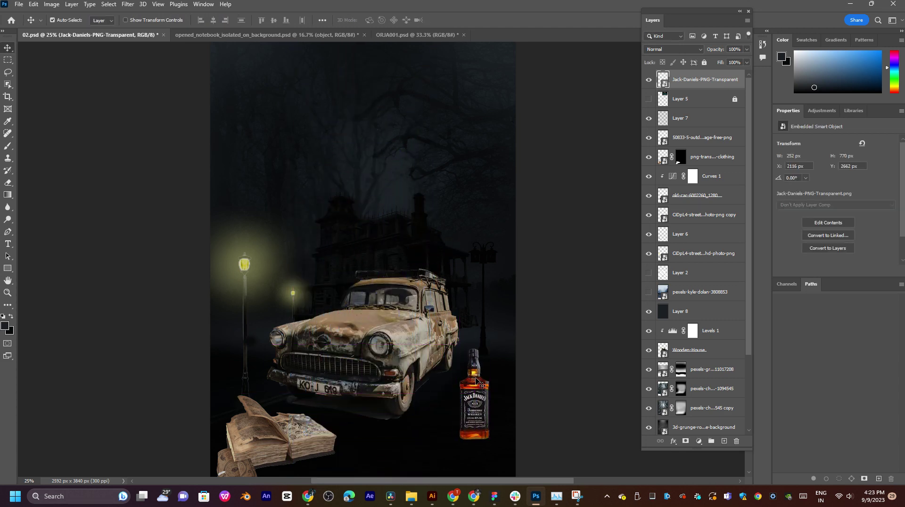
Step: Shrink the whiskey bottle to about 88 × 268 px and move it onto the car's hood in front of the windshield
key("ctrl+plus")
key("ctrl+plus")
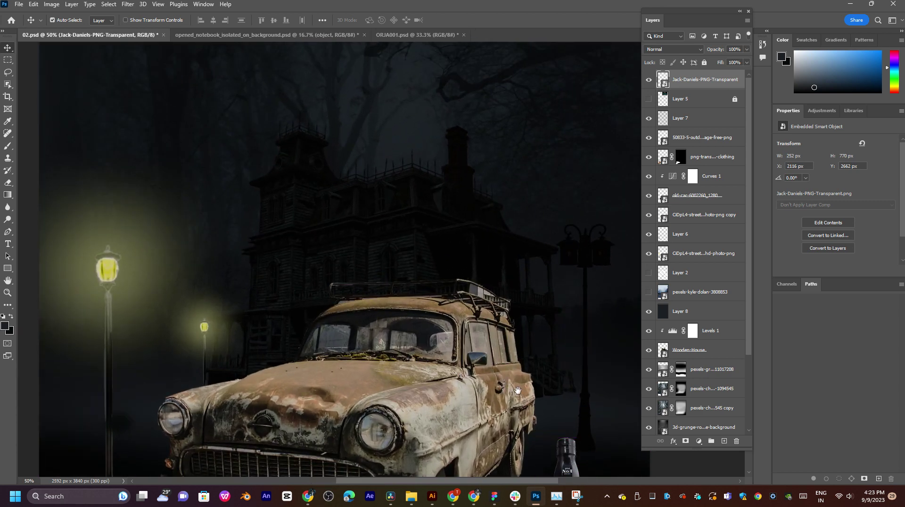
scroll(467, 352, "down", 2)
scroll(467, 353, "down", 1)
key("ctrl+t")
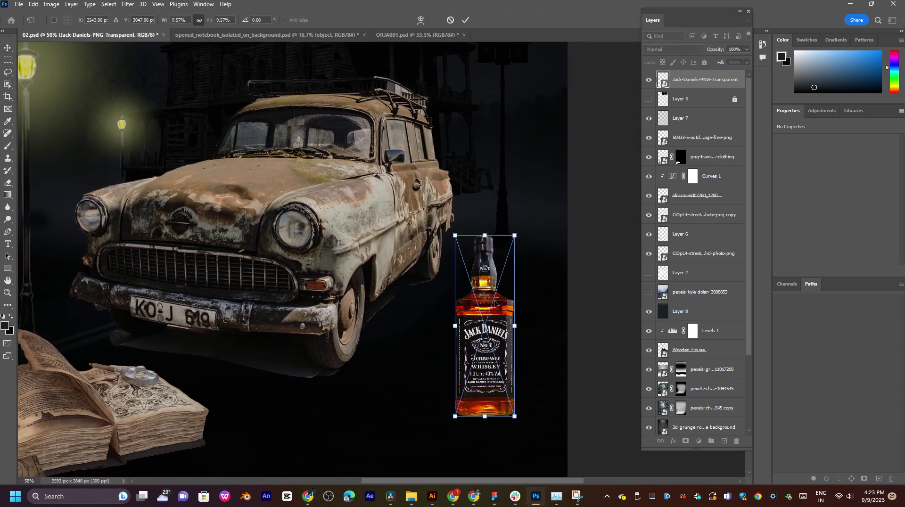
left_click_drag(515, 236, 495, 295)
left_click_drag(490, 333, 312, 174)
key("Return")
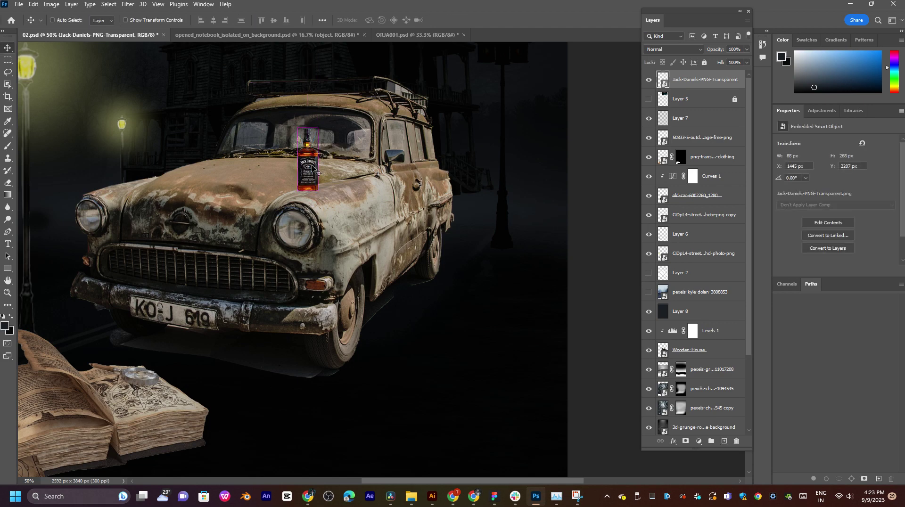
scroll(325, 178, "up", 3)
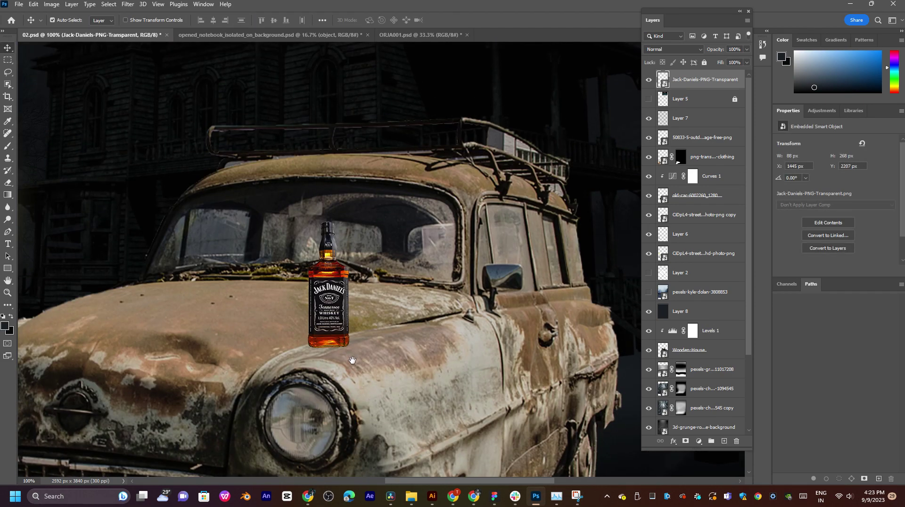
left_click_drag(348, 319, 419, 266)
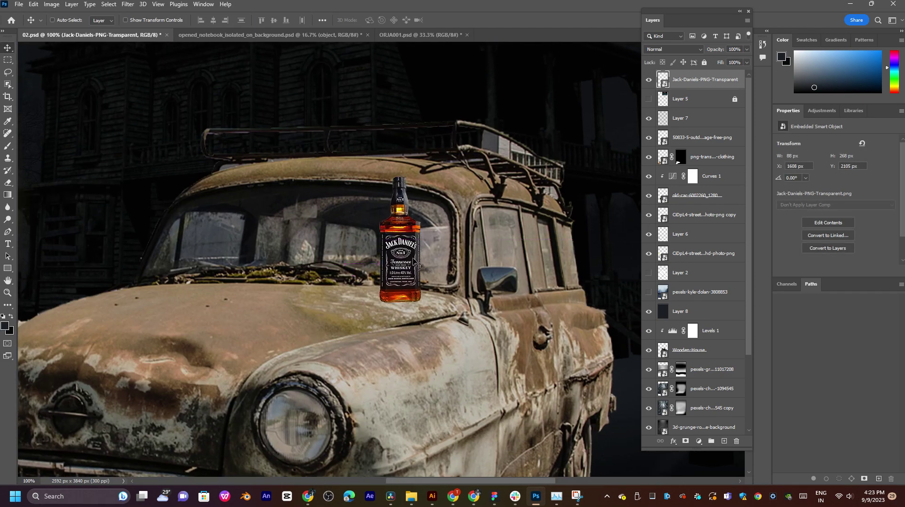
Step: Scale the whiskey bottle down to 2.22% and move it in front of the driver-side windshield, at the hood's rear edge
key("ctrl+t")
left_click_drag(421, 177, 414, 197)
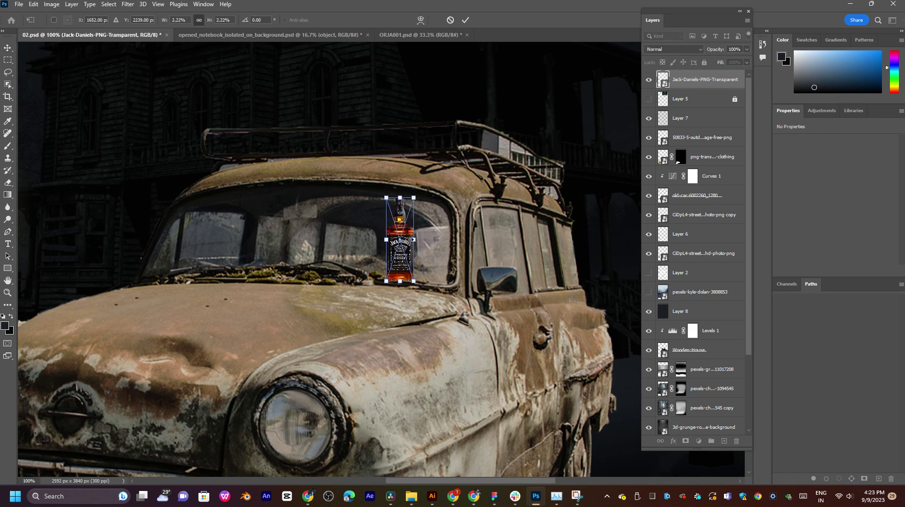
left_click_drag(409, 249, 421, 262)
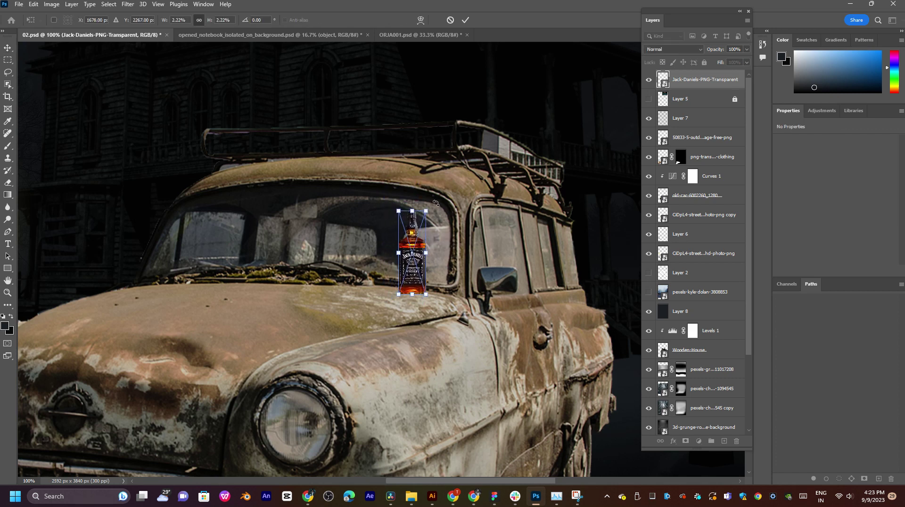
Step: Tilt the whiskey bottle 6° clockwise, shift it toward the windshield's middle, and deselect its layer
left_click_drag(435, 208, 438, 213)
left_click_drag(412, 258, 416, 255)
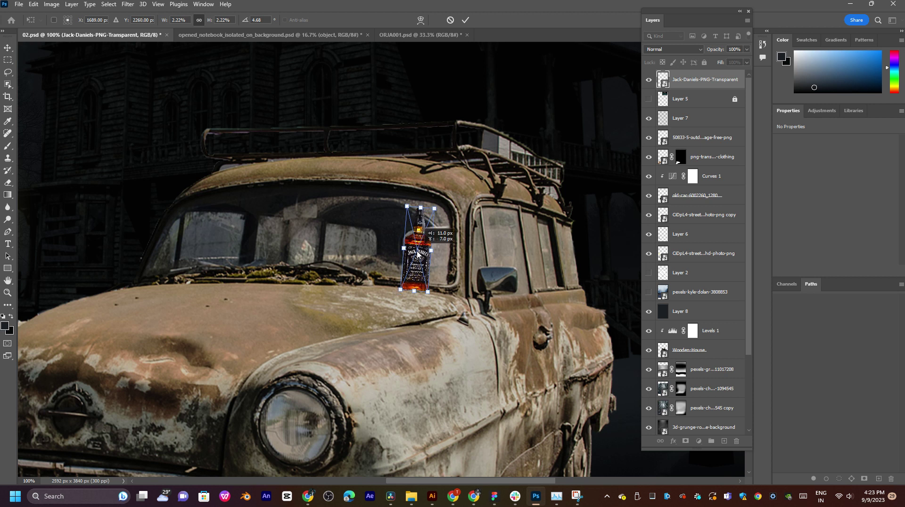
left_click_drag(441, 207, 443, 209)
left_click_drag(429, 240, 402, 237)
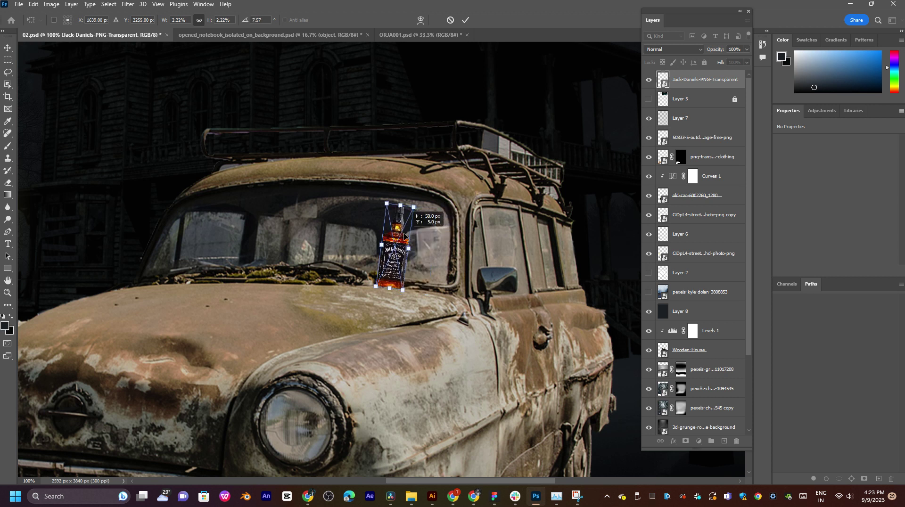
left_click_drag(417, 204, 416, 204)
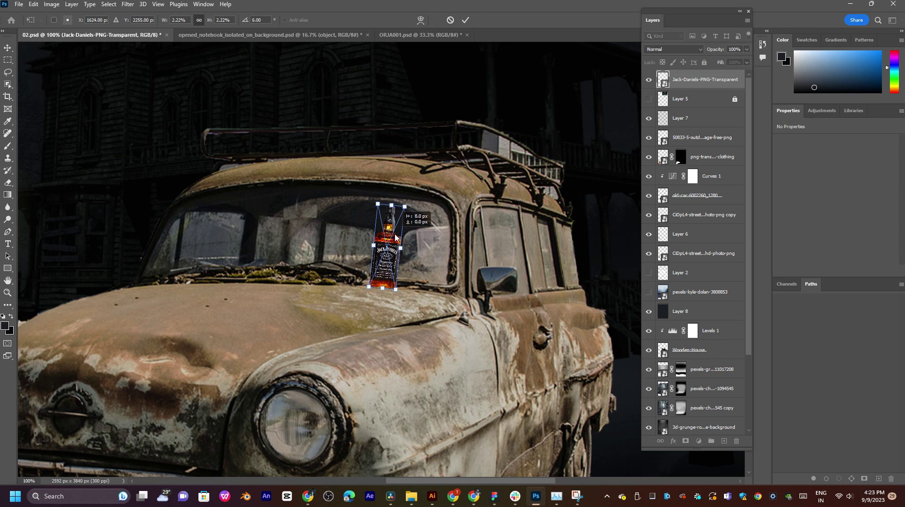
key("Return")
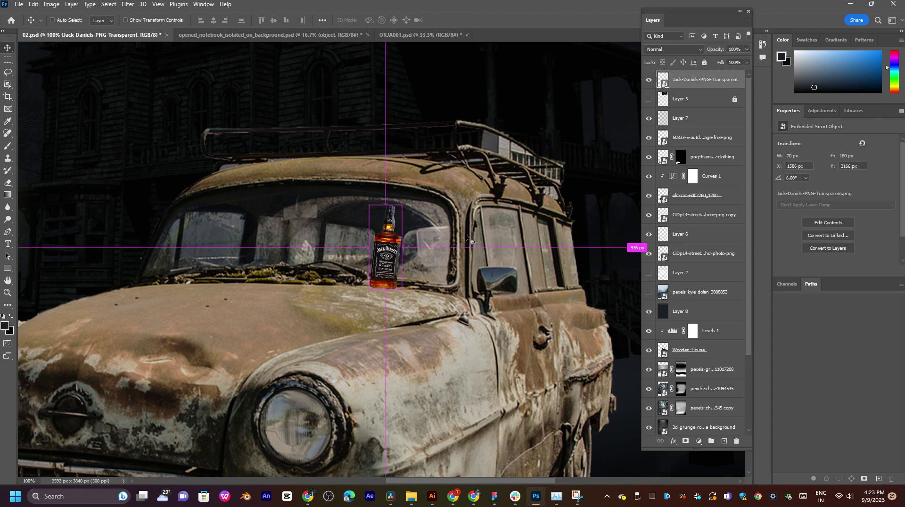
key("ctrl+0")
left_click(593, 253)
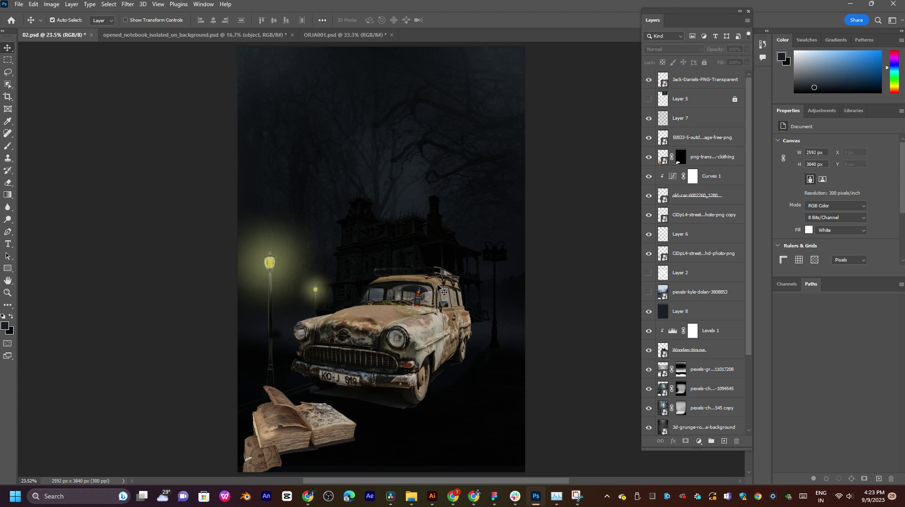
Step: Switch to Chrome, close the Unsplash whiskey photo and its thank-you note, and return to the "person drinking booze unsplash" image results
left_click(474, 497)
scroll(365, 229, "up", 5)
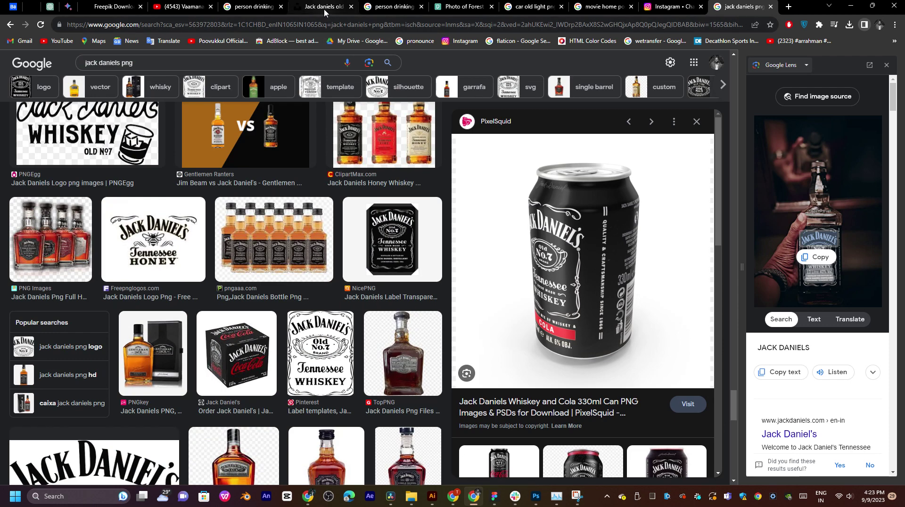
left_click(324, 6)
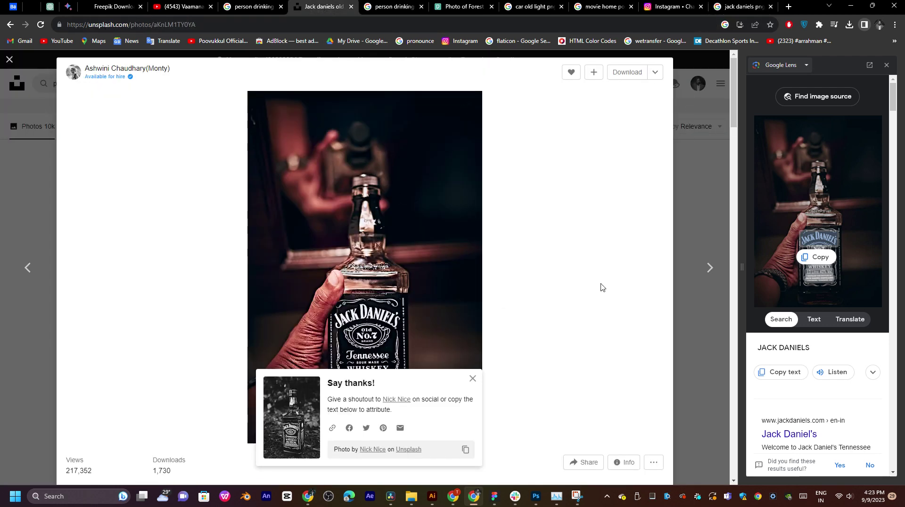
left_click(738, 355)
scroll(448, 378, "down", 5)
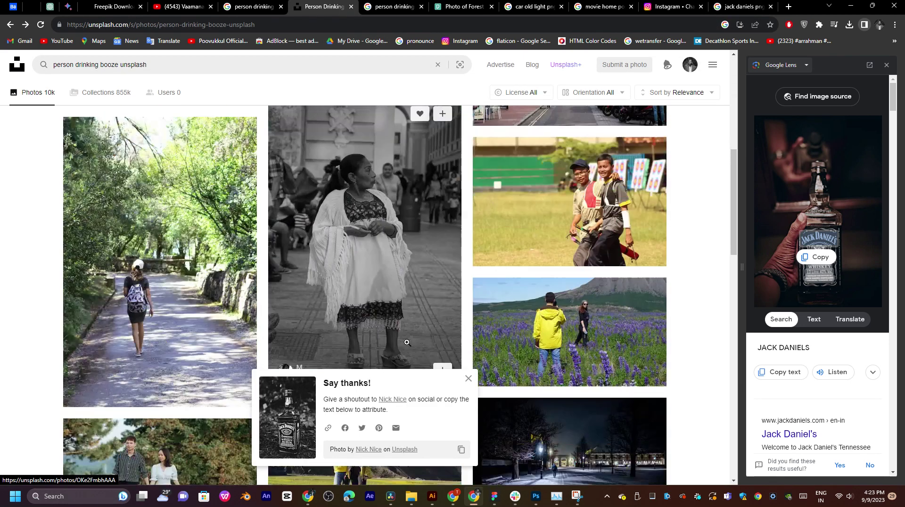
left_click(467, 379)
left_click(394, 6)
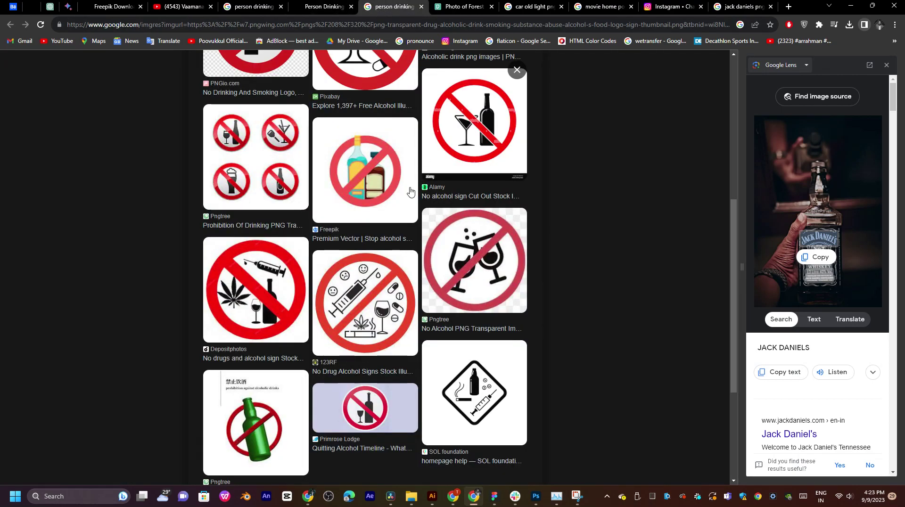
key("ctrl+shift+Tab")
key("ctrl+shift+Tab")
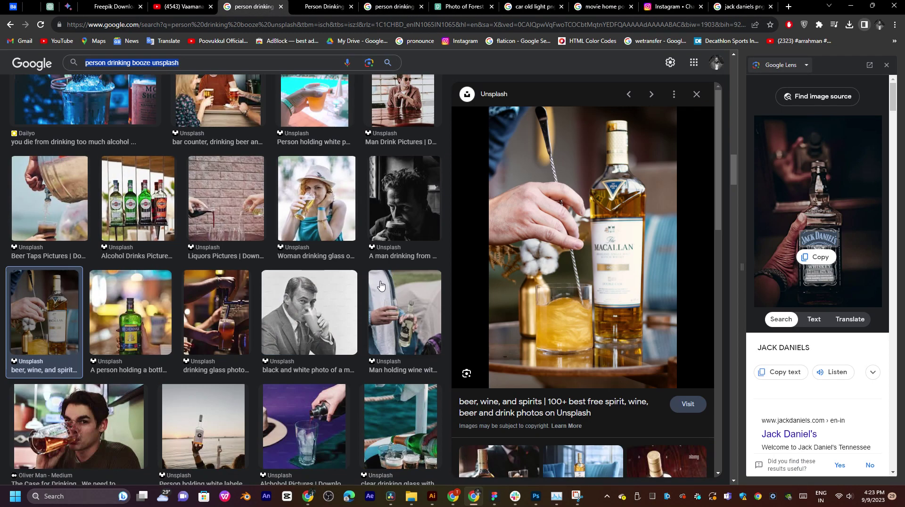
Step: Look through the "person drinking booze unsplash" image results for a suitable photo of a person drinking
scroll(381, 284, "down", 7)
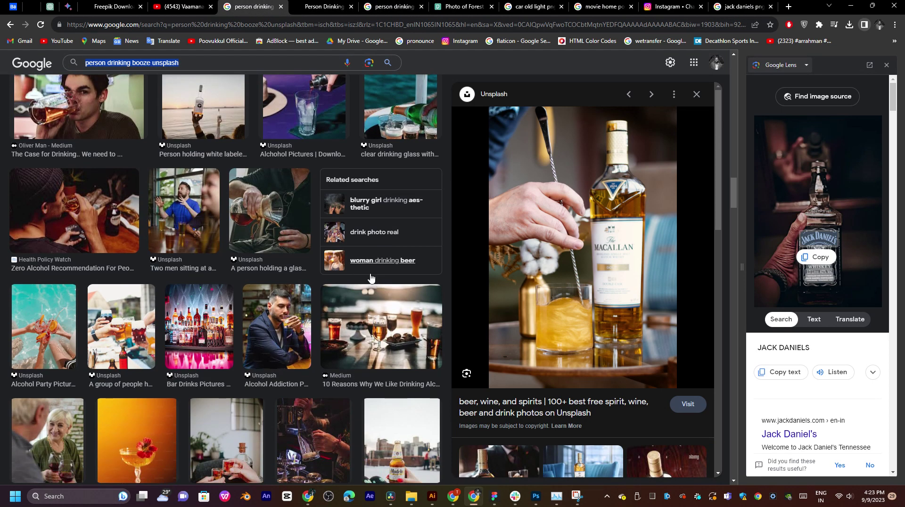
scroll(374, 282, "down", 5)
scroll(371, 274, "down", 5)
scroll(370, 275, "down", 5)
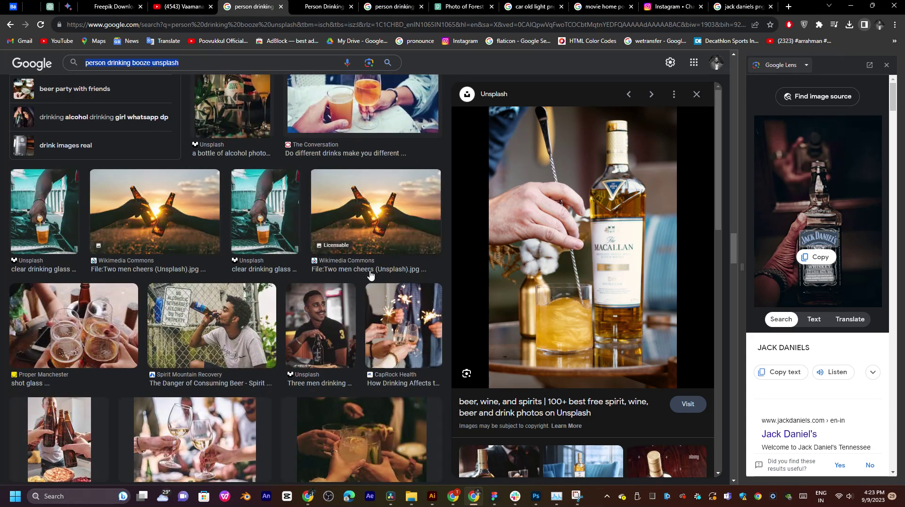
scroll(370, 274, "down", 10)
scroll(370, 274, "down", 7)
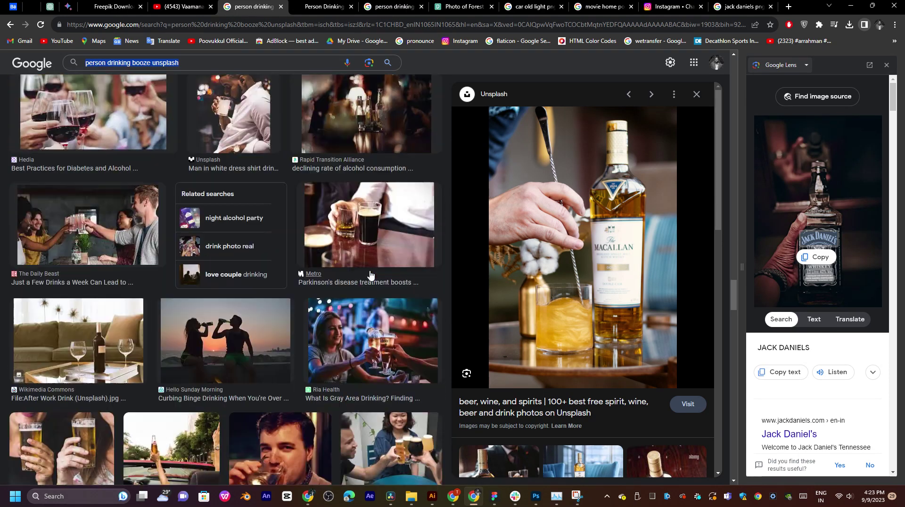
Step: Search Google Images for "person drinking booze car"
left_click(180, 57)
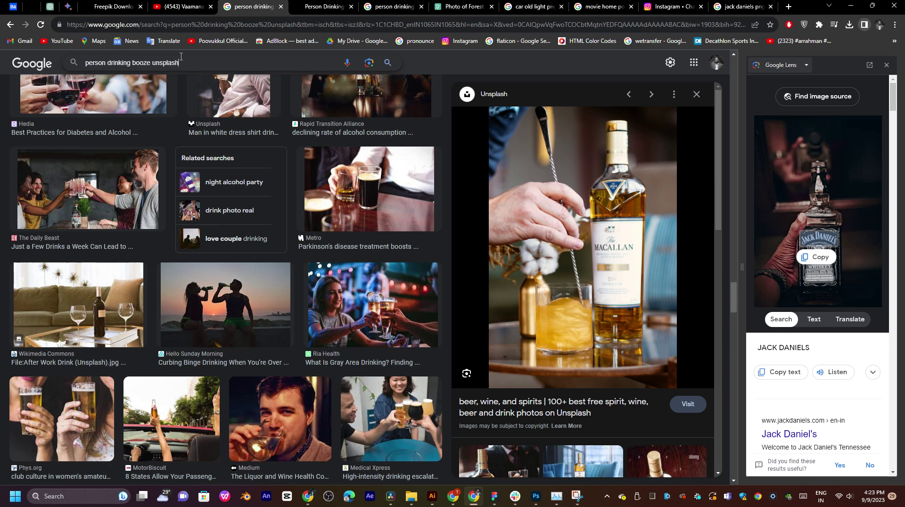
double_click(156, 63)
key("BackSpace")
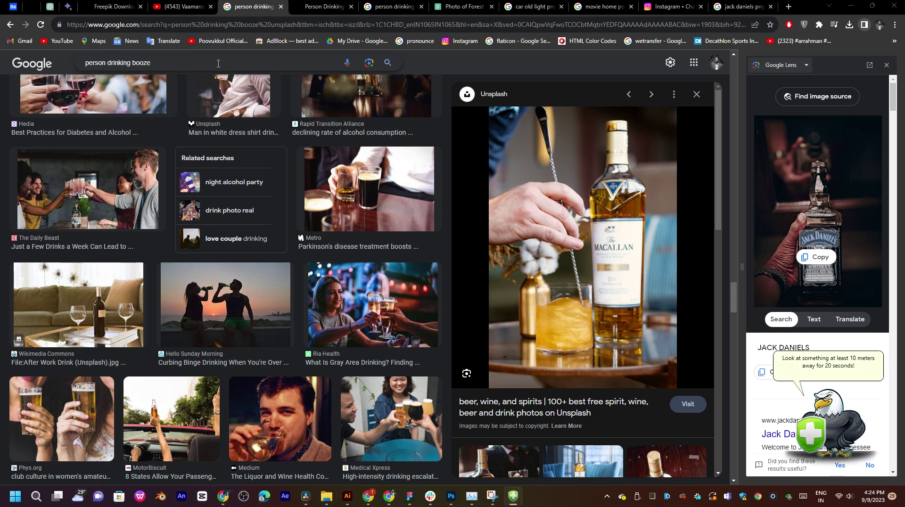
left_click(214, 63)
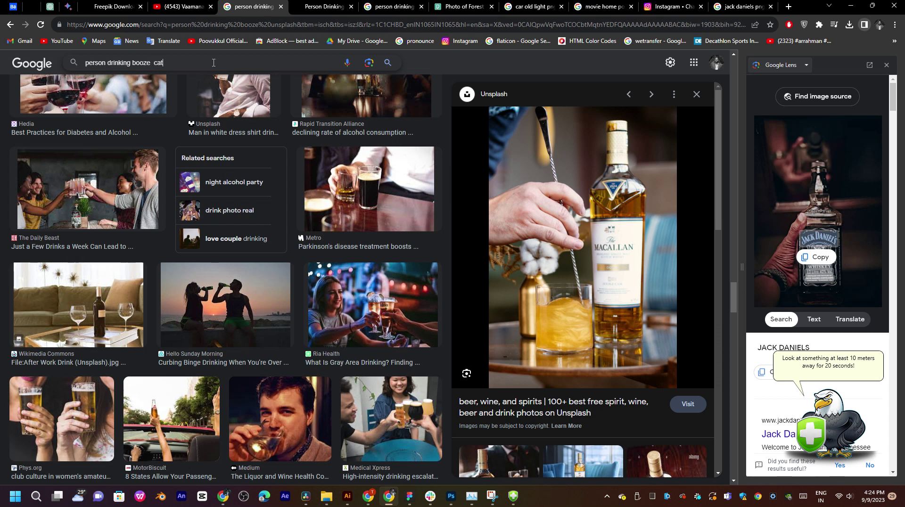
key("Return")
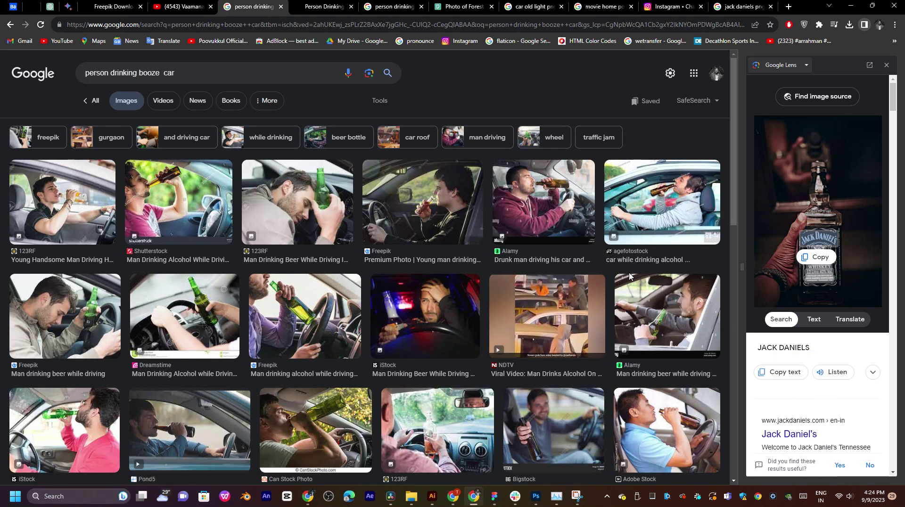
Step: Extend the image search to "person drinking booze car tap", open the NDTV result separately, and switch to the suggested "person drinking booze car tape" search
left_click(191, 75)
type("tap")
key("Return")
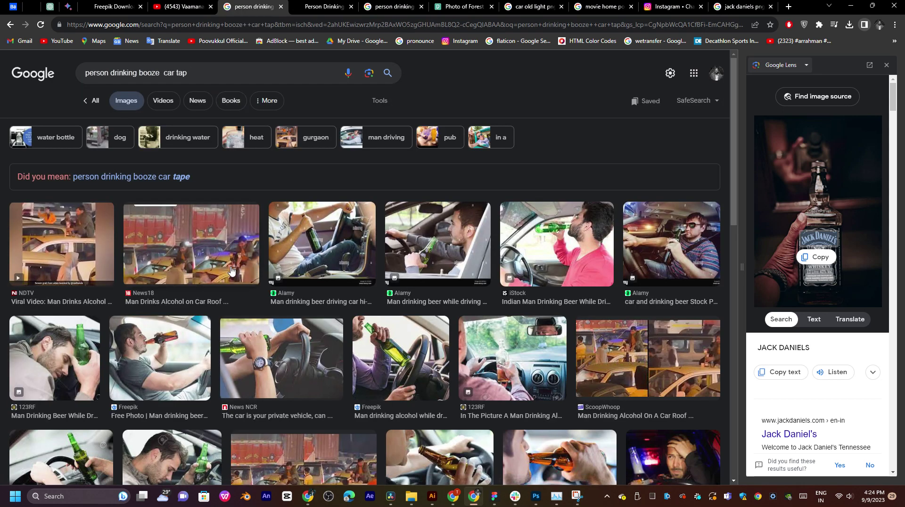
middle_click(90, 247)
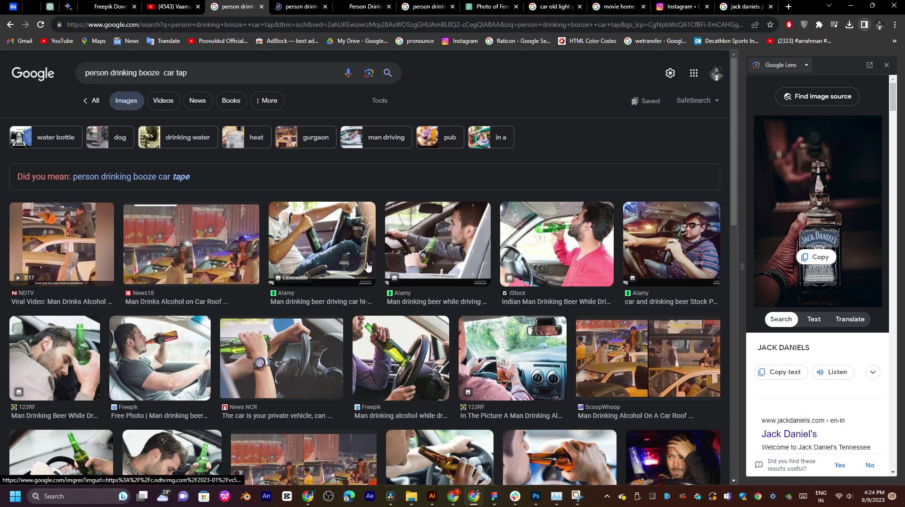
left_click(181, 177)
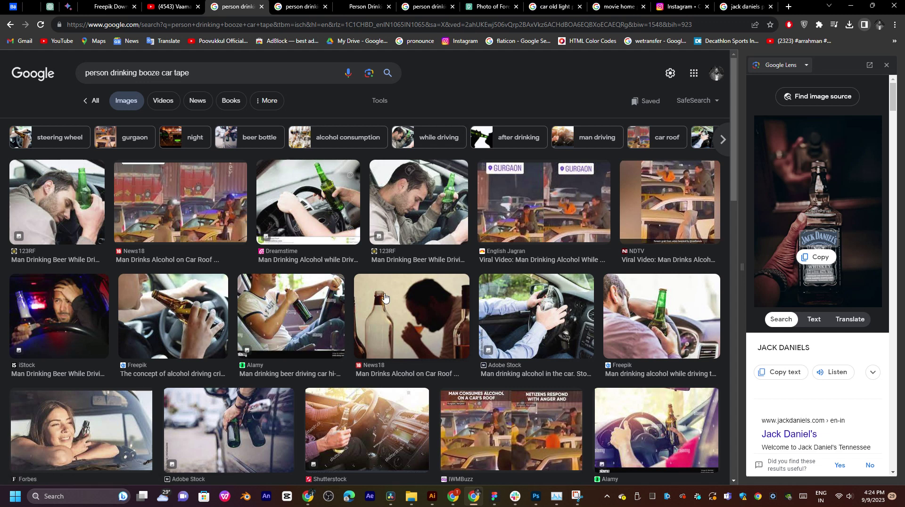
Step: Look through the "person drinking booze car tape" image results for a suitable figure, briefly checking the poster in Photoshop
scroll(385, 297, "down", 1)
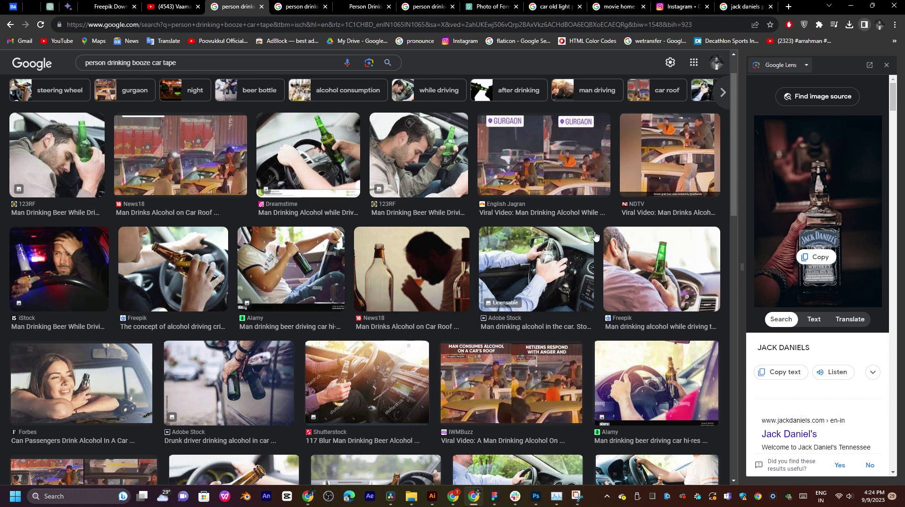
scroll(599, 235, "down", 3)
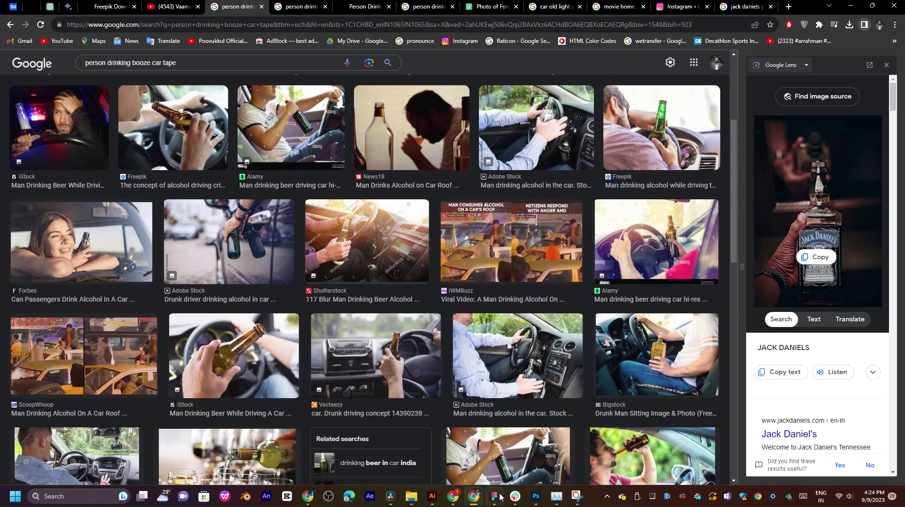
left_click(535, 496)
left_click(535, 497)
left_click(535, 497)
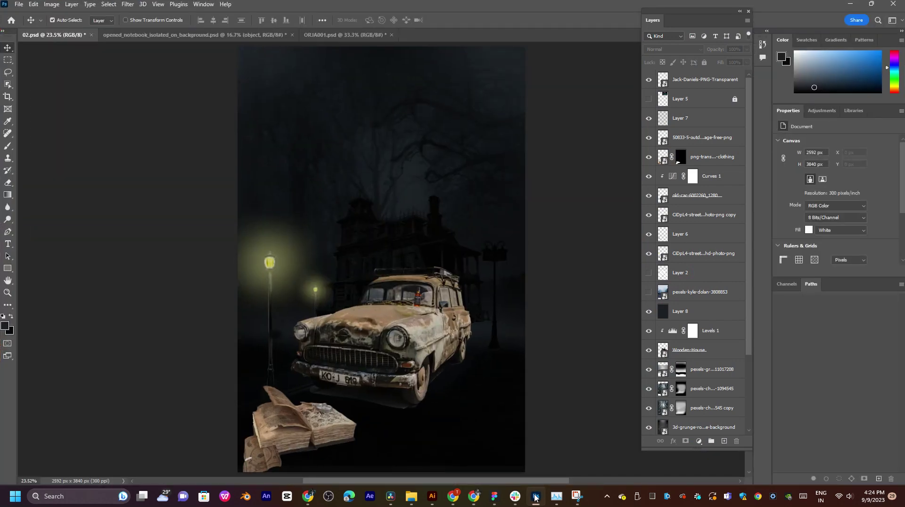
left_click(536, 497)
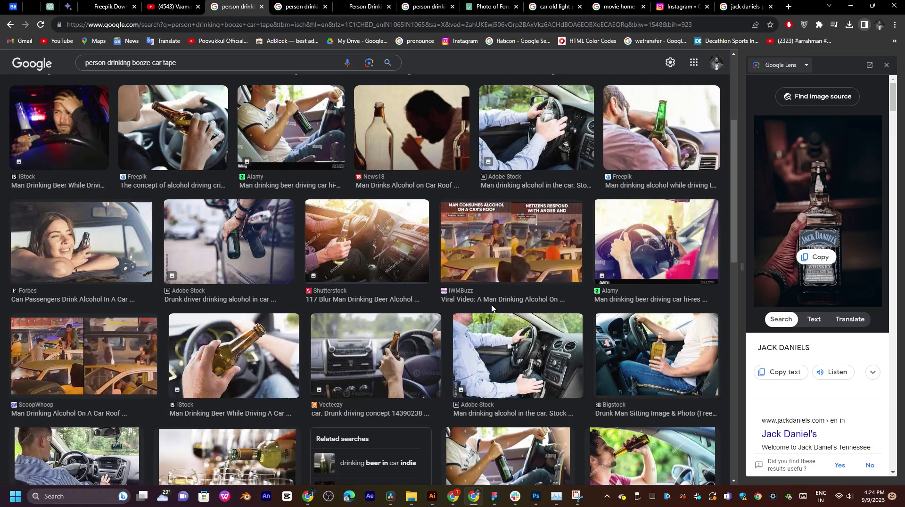
scroll(493, 313, "down", 3)
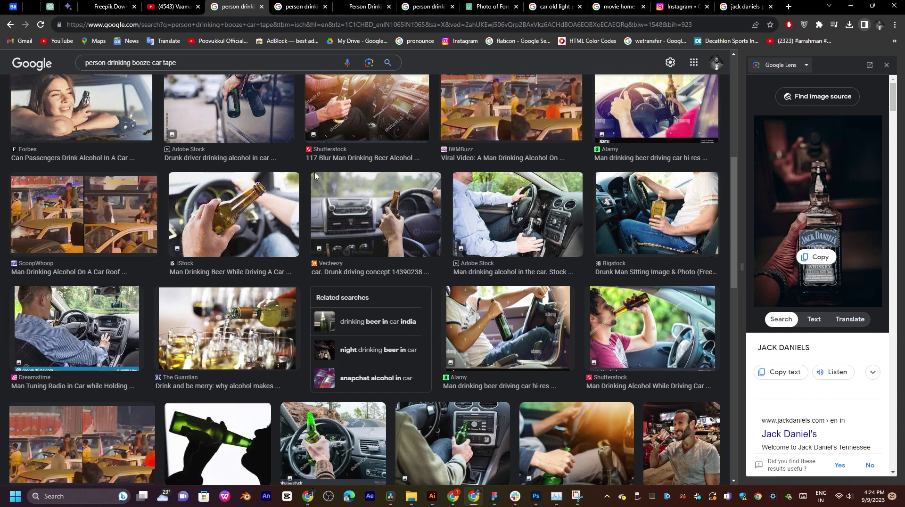
scroll(434, 318, "down", 5)
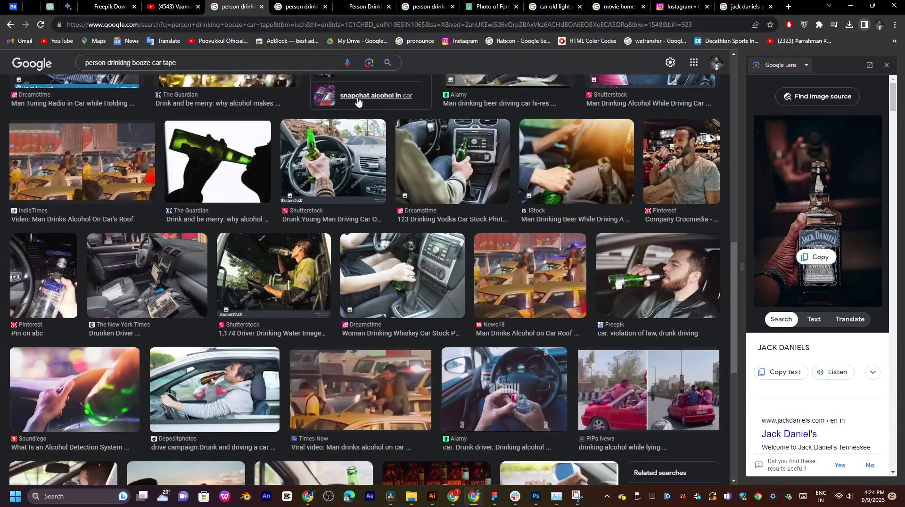